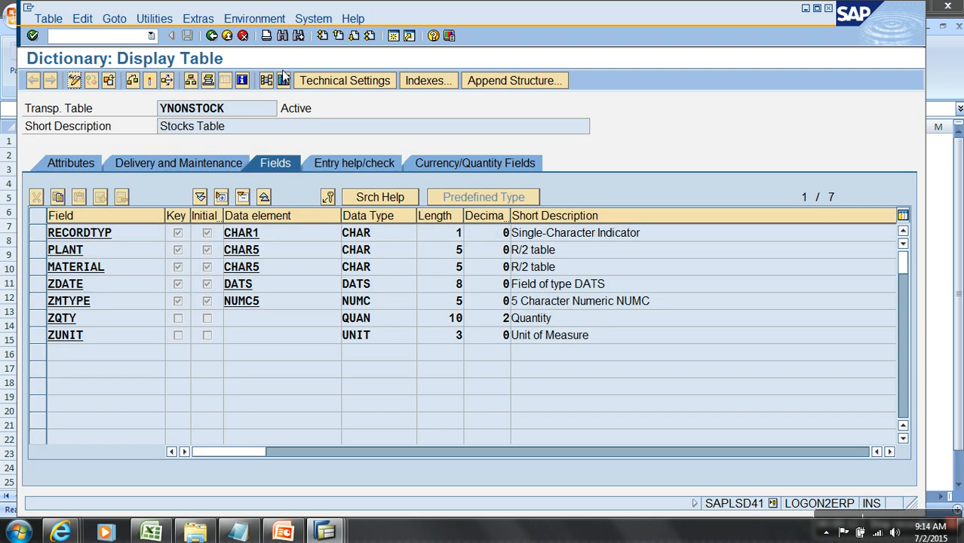
Display the entries of table YNONSTOCK and examine the record type values in the first column.
click(283, 80)
click(32, 80)
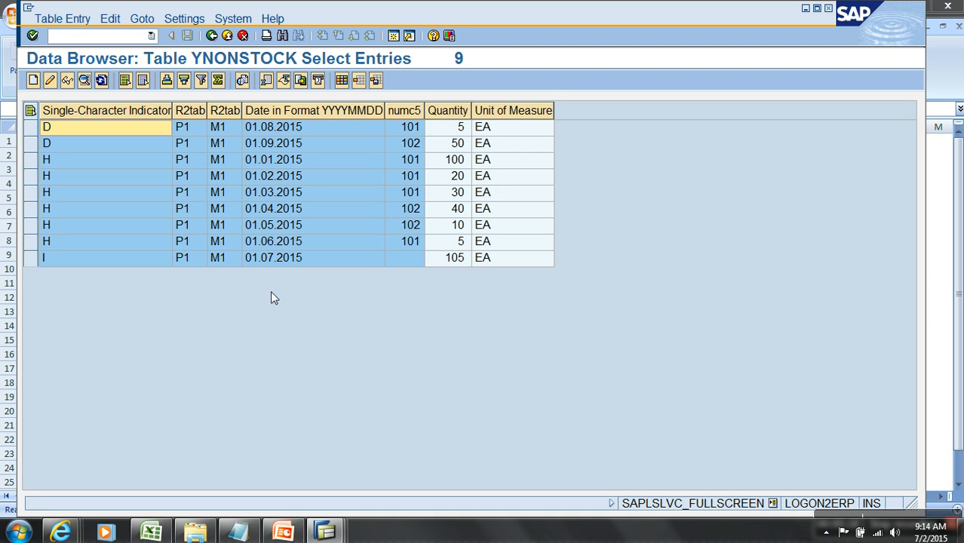
click(100, 143)
click(96, 163)
click(88, 243)
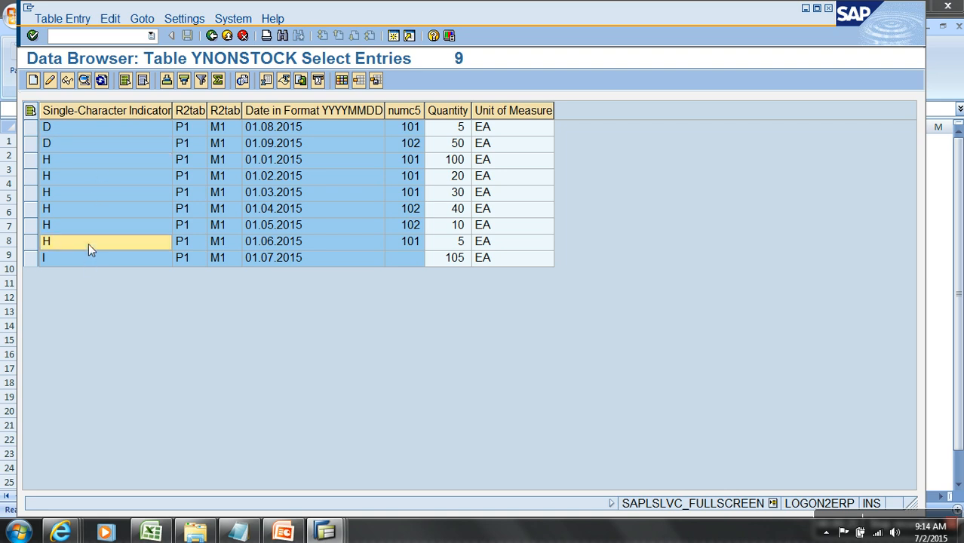
click(90, 261)
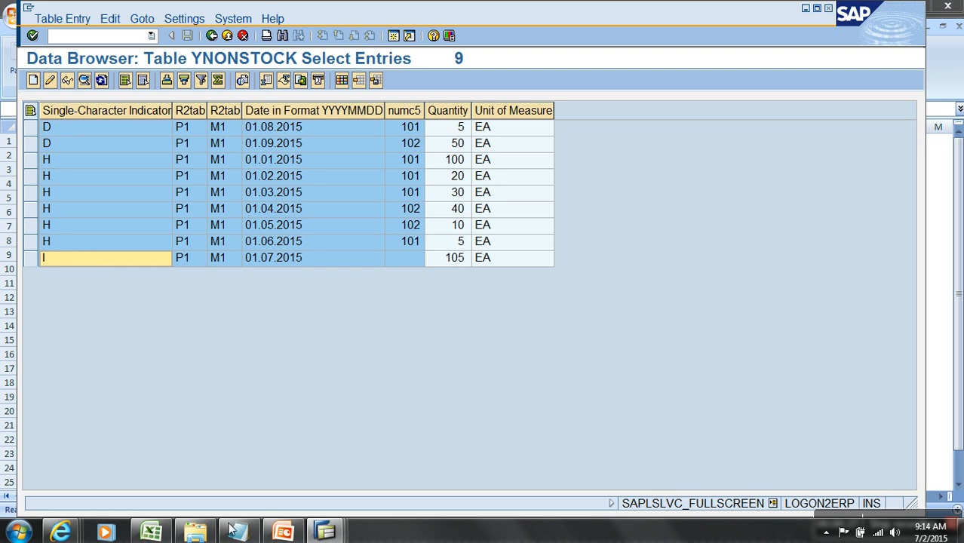
Open generic DataSource maintenance in a new session and start creating a transaction data DataSource named YINVENTORY.
mouse_move(331, 533)
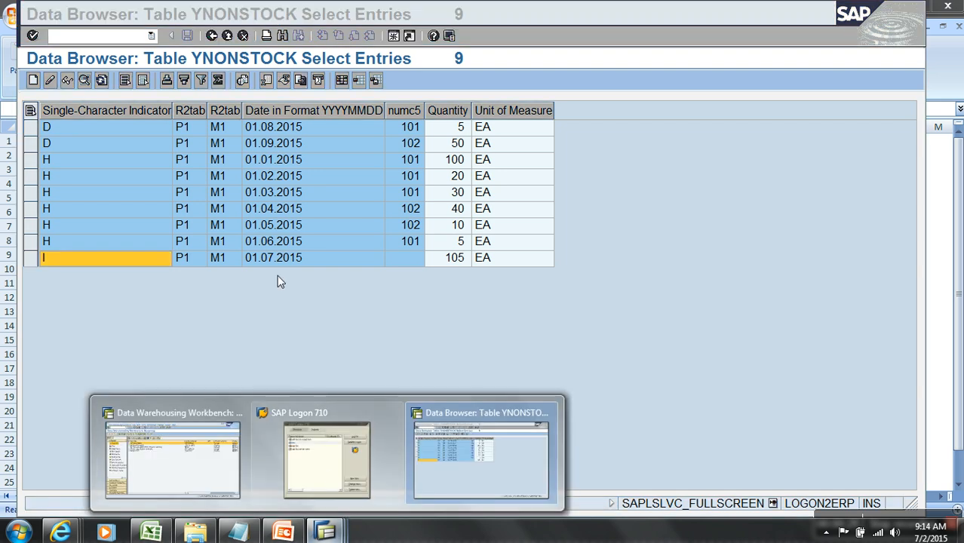
click(139, 41)
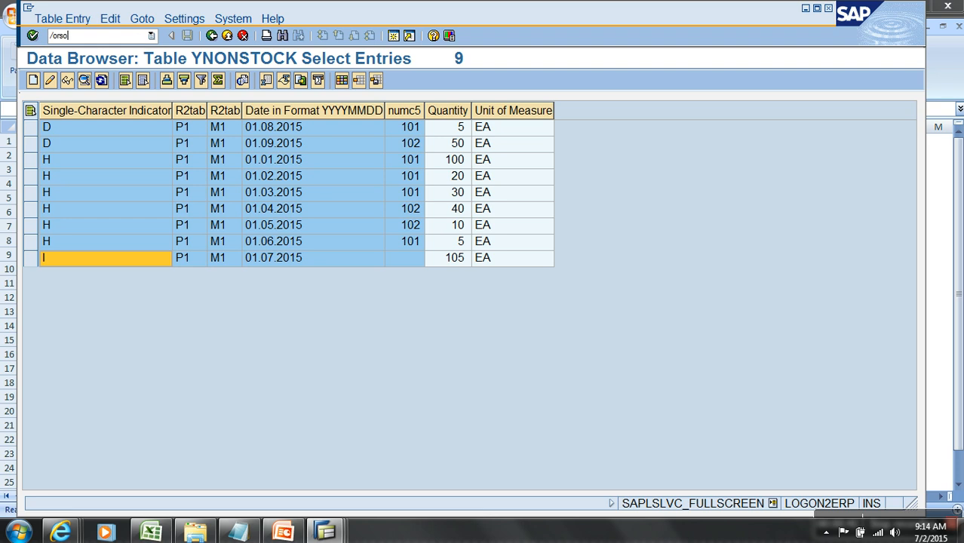
key(Return)
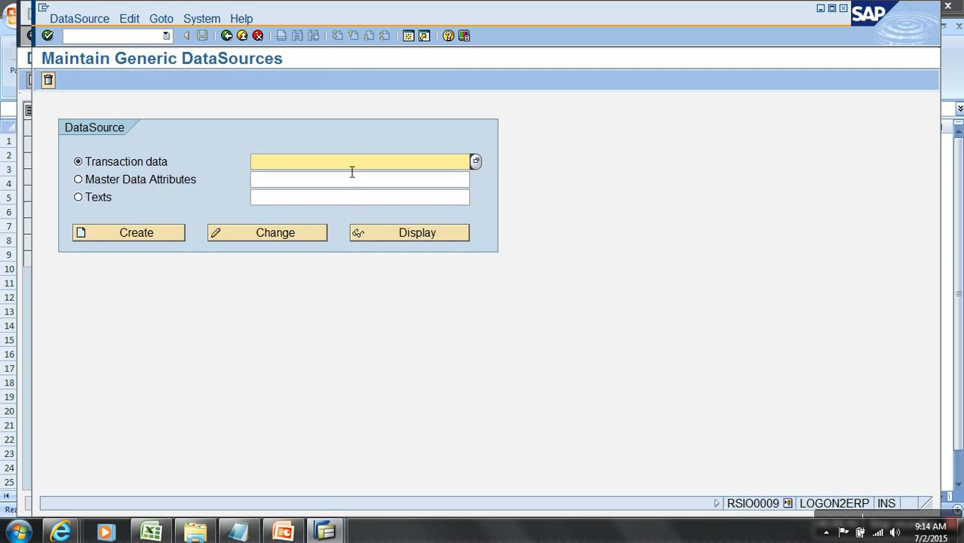
text(yinventory)
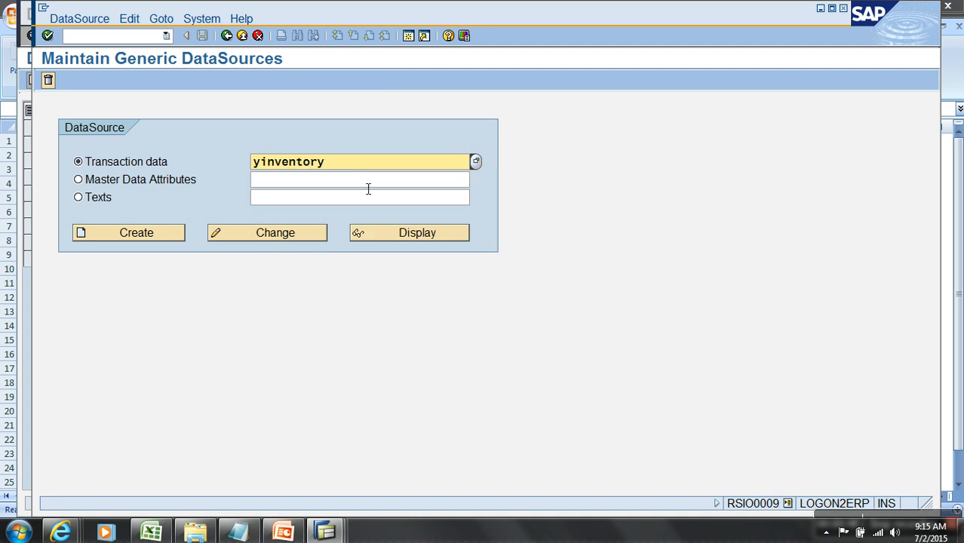
click(158, 232)
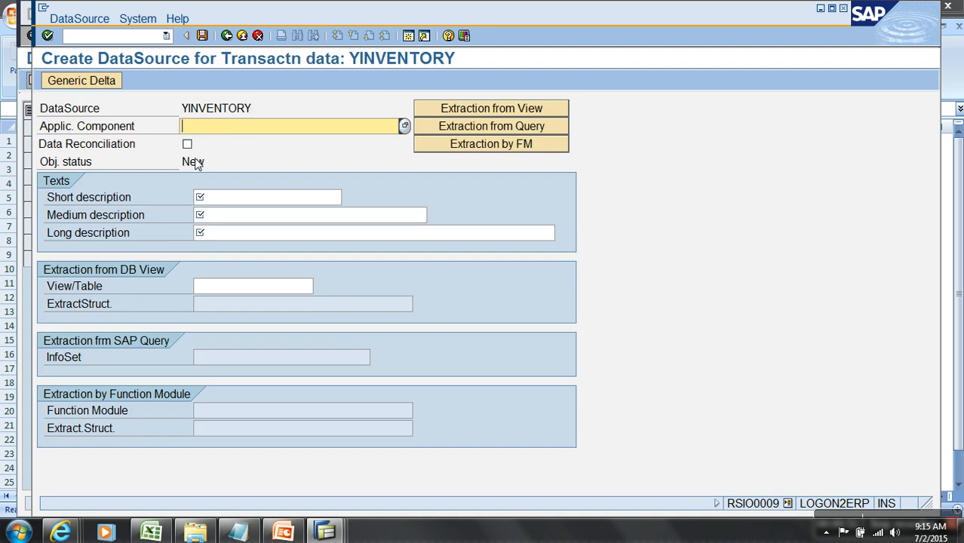
Assign the application component MM (Materials Management) from the SAP-R/3 hierarchy to the DataSource.
key(F4)
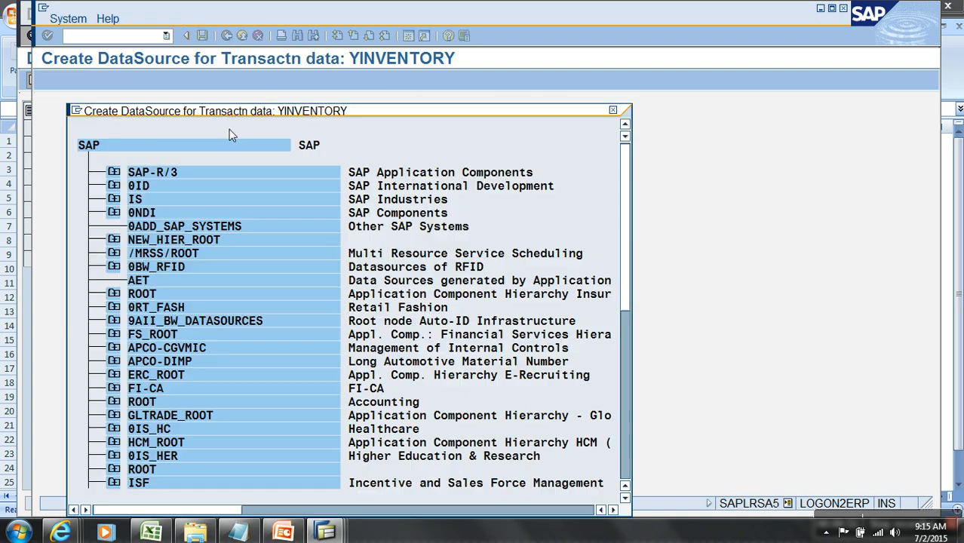
click(113, 173)
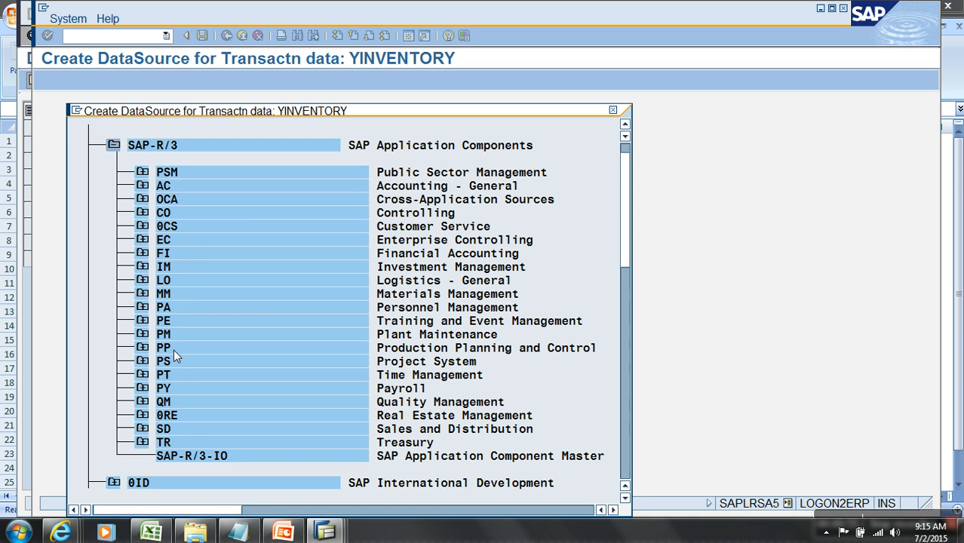
double_click(167, 295)
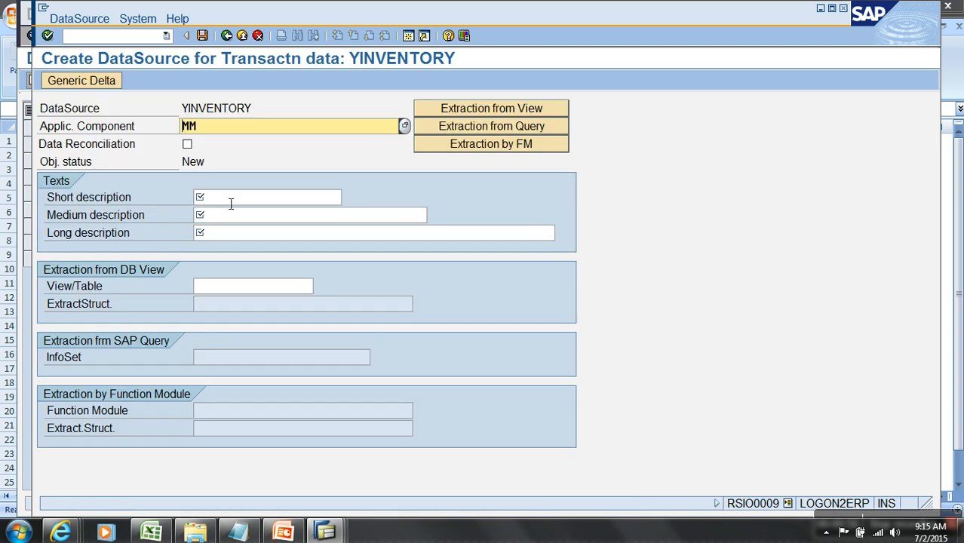
Copy the DataSource name YINVENTORY into the short, medium and long descriptions.
click(231, 198)
drag(257, 110, 142, 111)
key(ctrl+c)
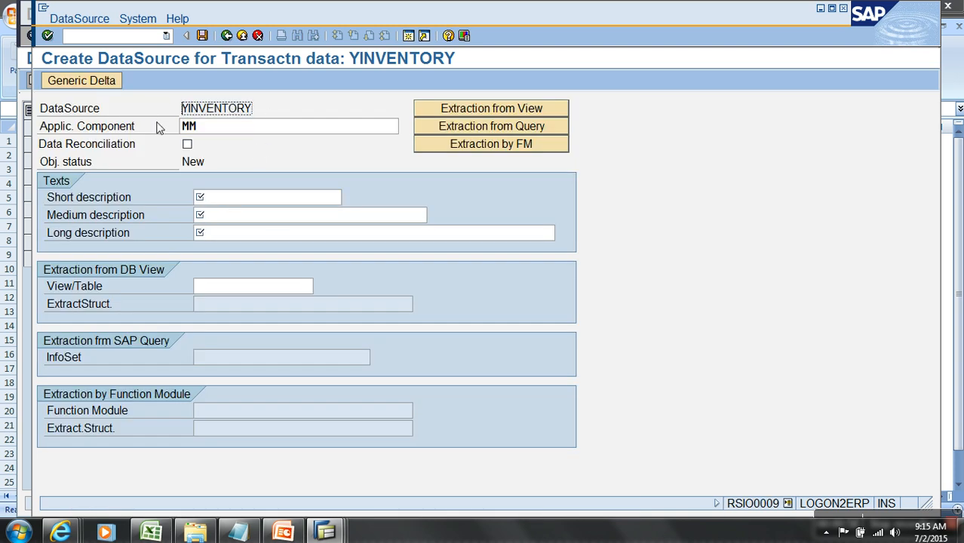
click(273, 202)
key(ctrl+v)
click(280, 216)
key(ctrl+v)
click(286, 235)
key(ctrl+v)
Look up tables matching ynon* and set YNONSTOCK as the extraction view/table.
click(281, 291)
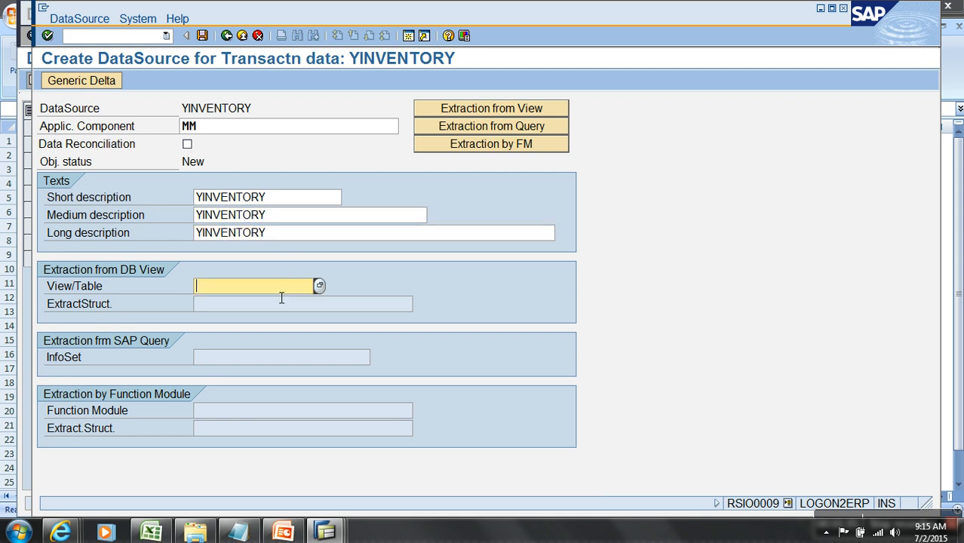
text(ynon*)
key(F4)
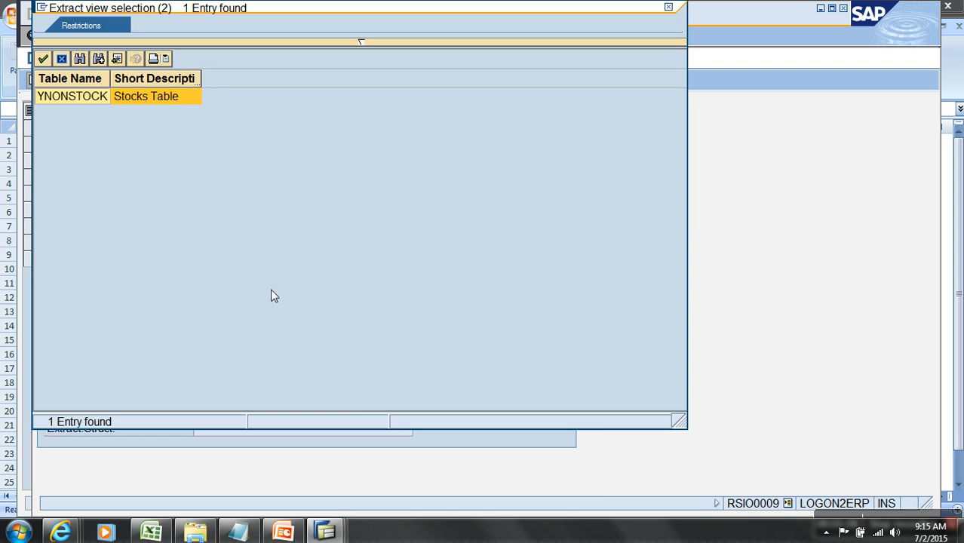
double_click(92, 101)
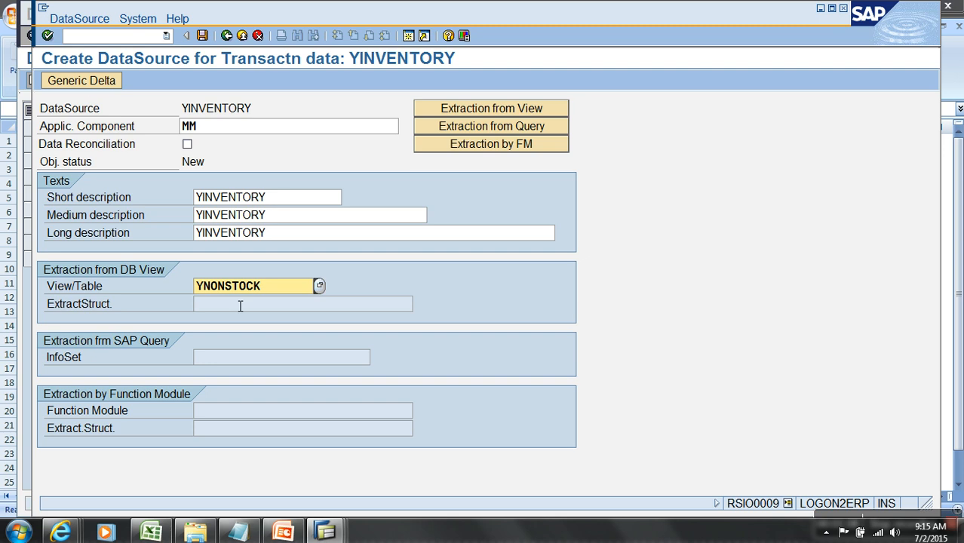
Save the new DataSource as a local object, acknowledging the information message.
click(202, 36)
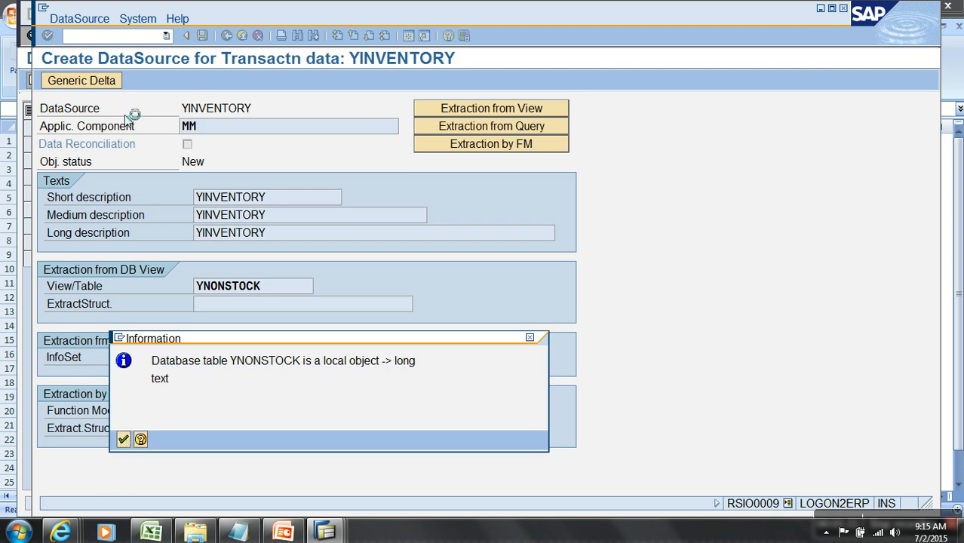
key(Return)
click(205, 350)
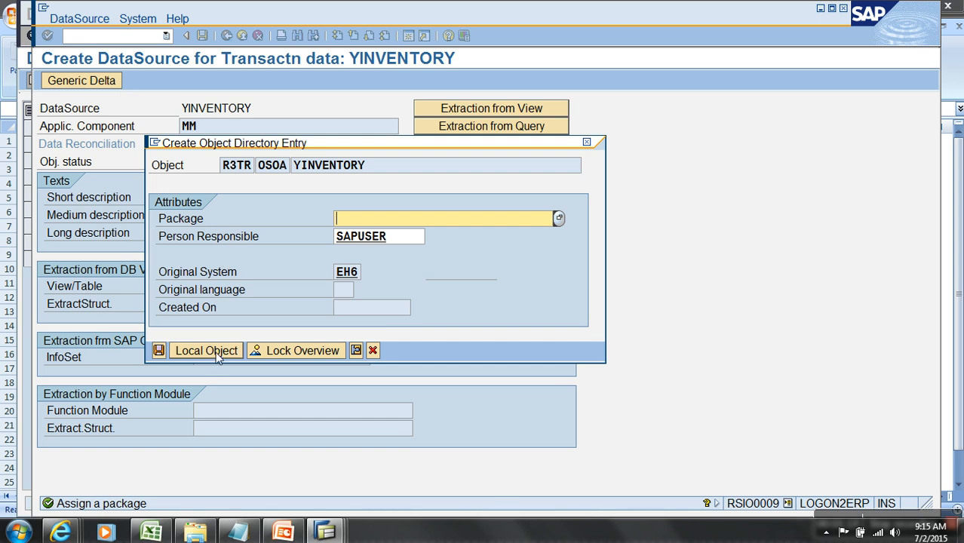
click(205, 350)
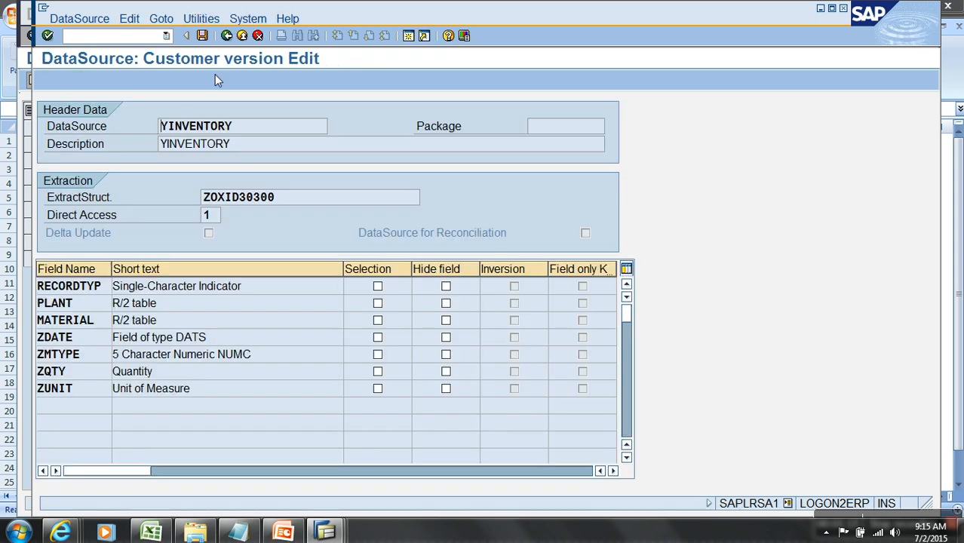
Enable selection for the RECORDTYP, PLANT, MATERIAL, ZDATE and ZMTYPE fields and save the DataSource.
click(377, 287)
click(377, 303)
click(377, 321)
click(377, 337)
click(379, 356)
click(202, 36)
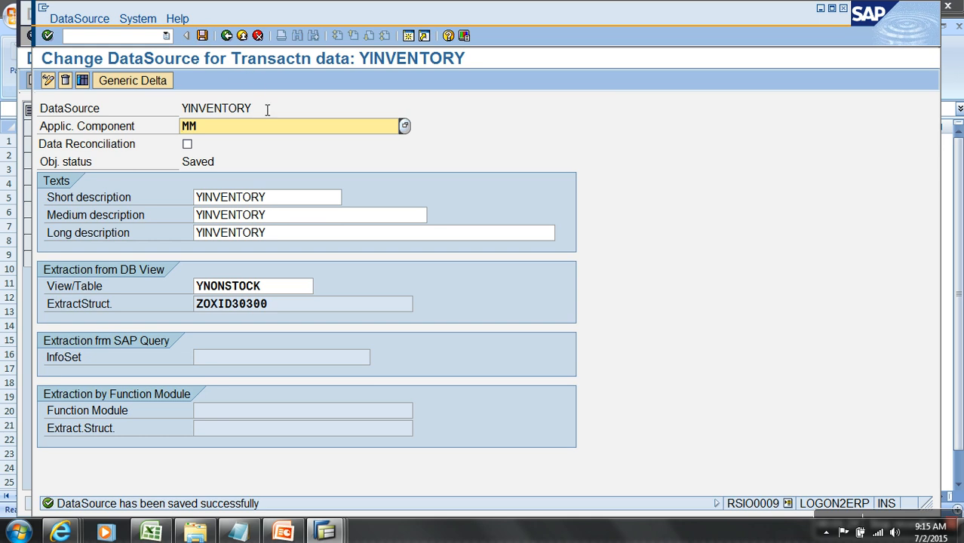
Switch to the Data Warehousing Workbench session and open the DataSource Repository with /nrsds.
click(132, 39)
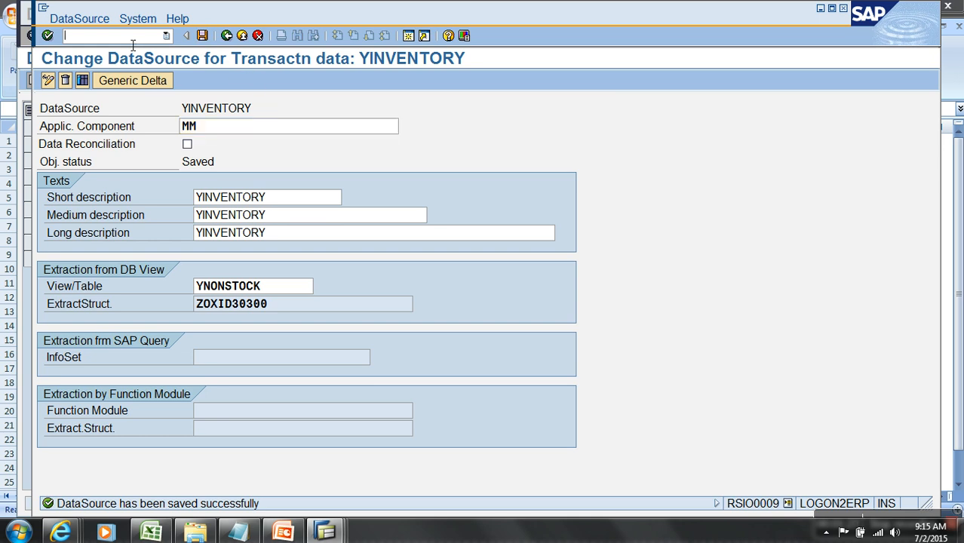
click(326, 532)
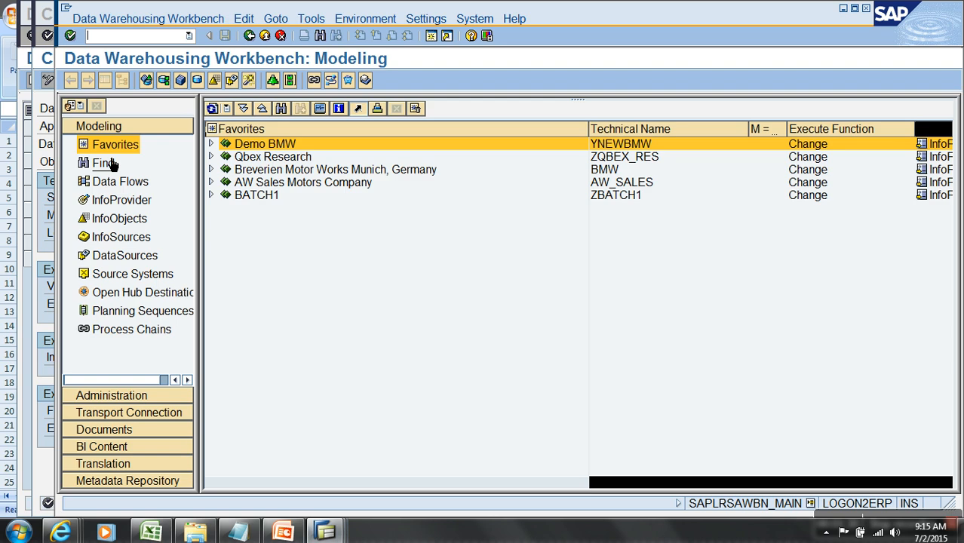
click(96, 459)
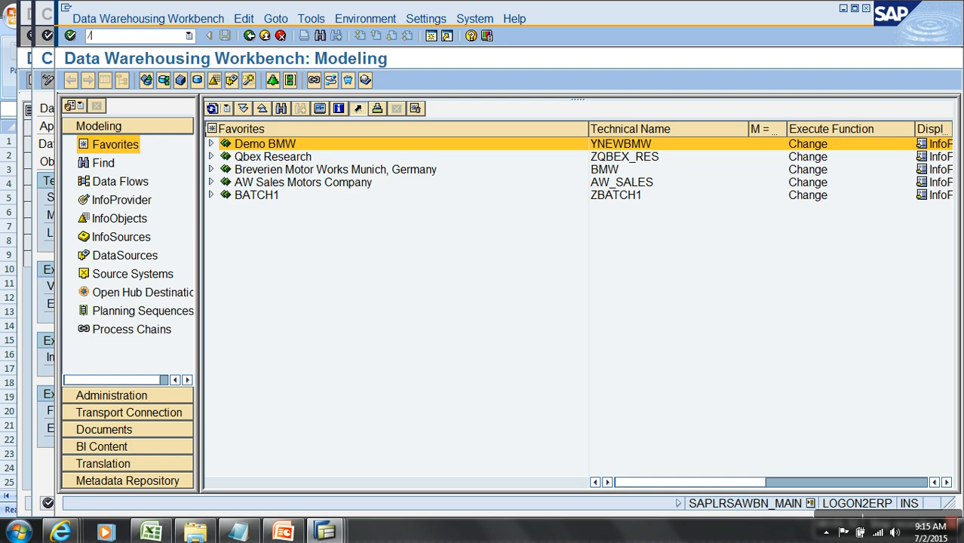
text(/nrsds)
key(Return)
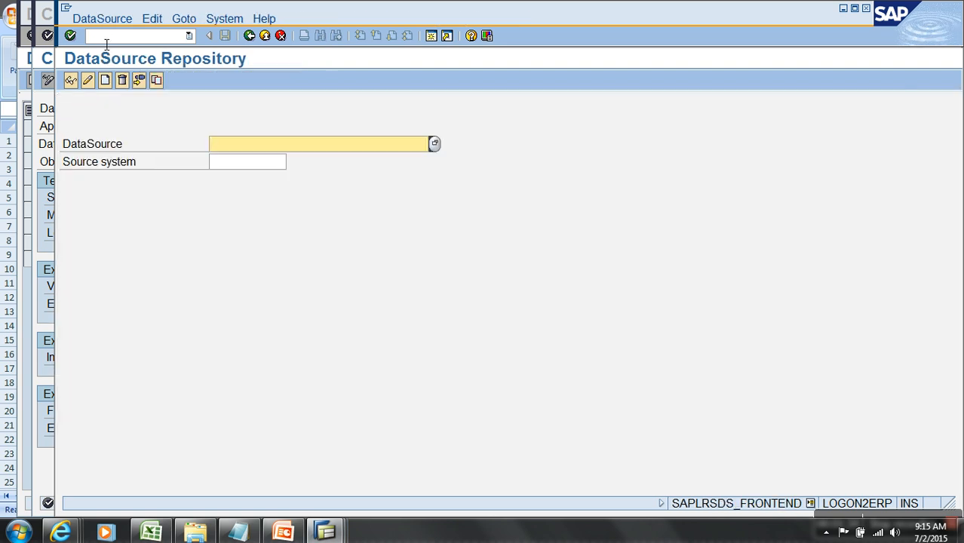
Replicate the DataSource YINVENTORY from source system T90CLNT090, creating it as a DataSource (RSDS).
text(YINVENTORY)
click(247, 163)
click(250, 173)
click(102, 18)
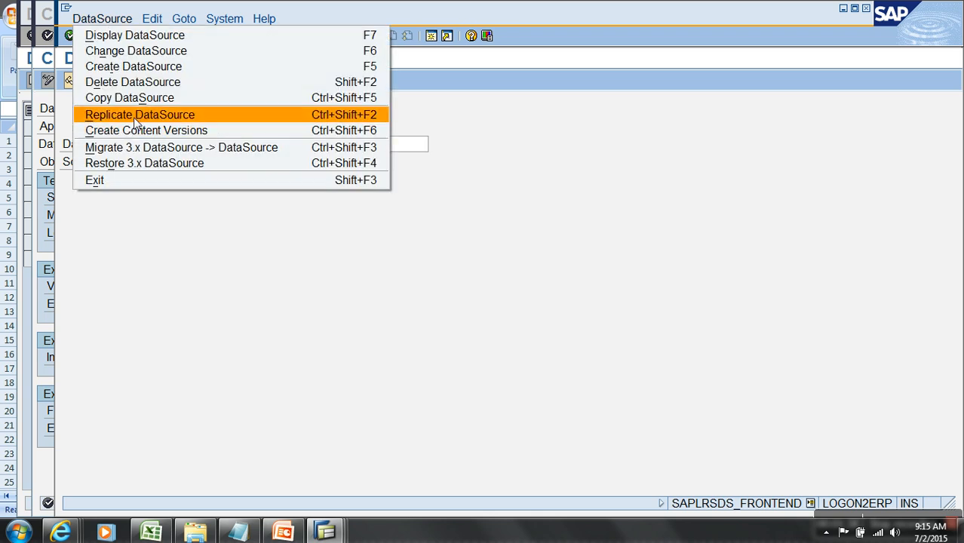
click(136, 115)
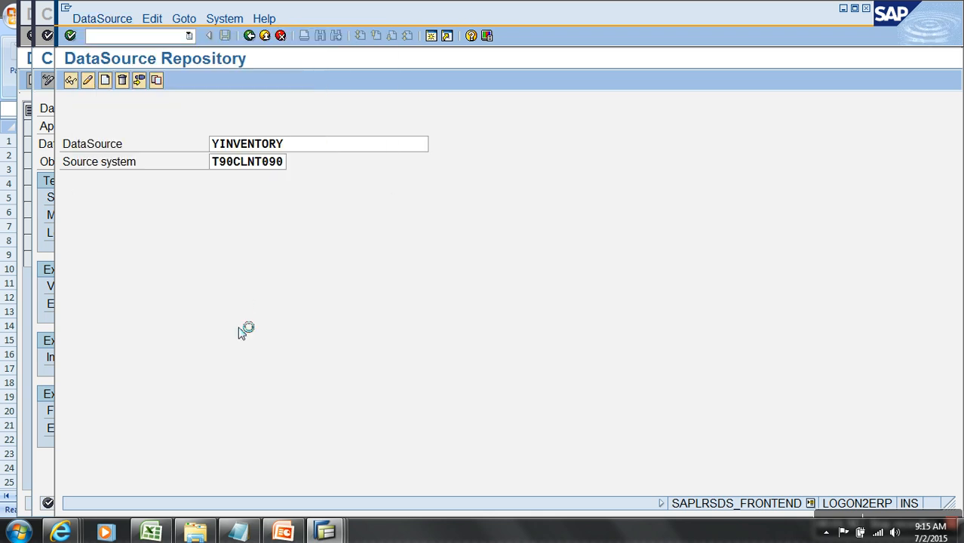
click(103, 332)
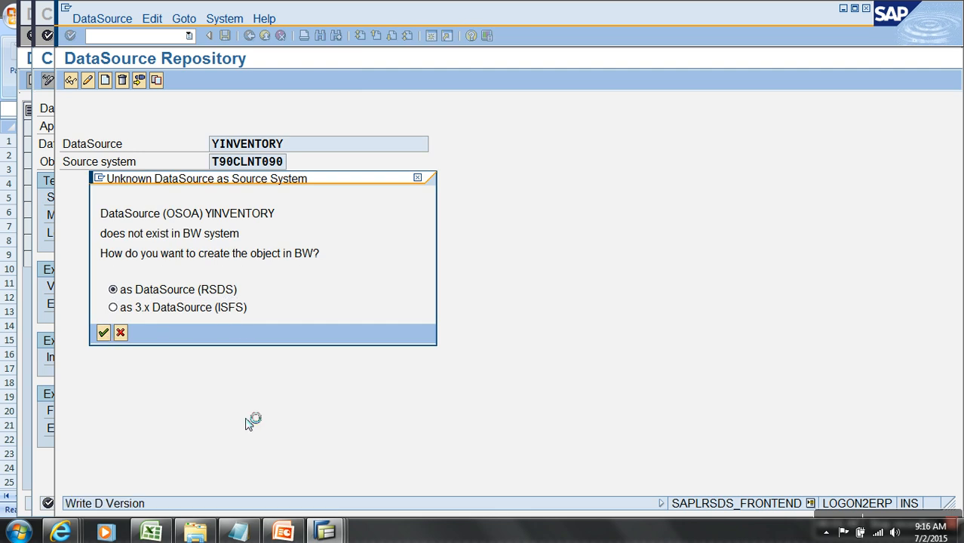
Return to the Data Warehousing Workbench with /nrsa1 and show the DataSources of SAP source system T90CLNT090.
click(160, 38)
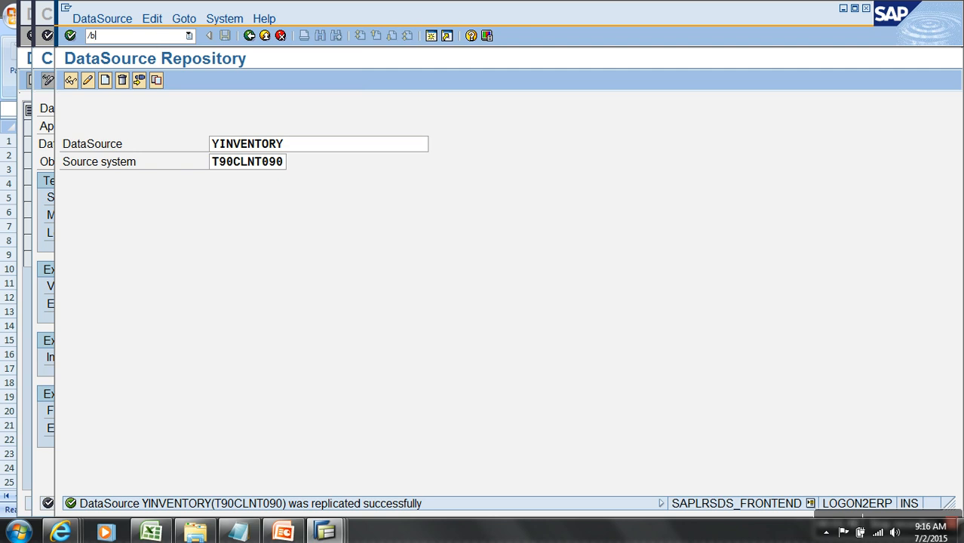
text(/nrsa1)
key(Return)
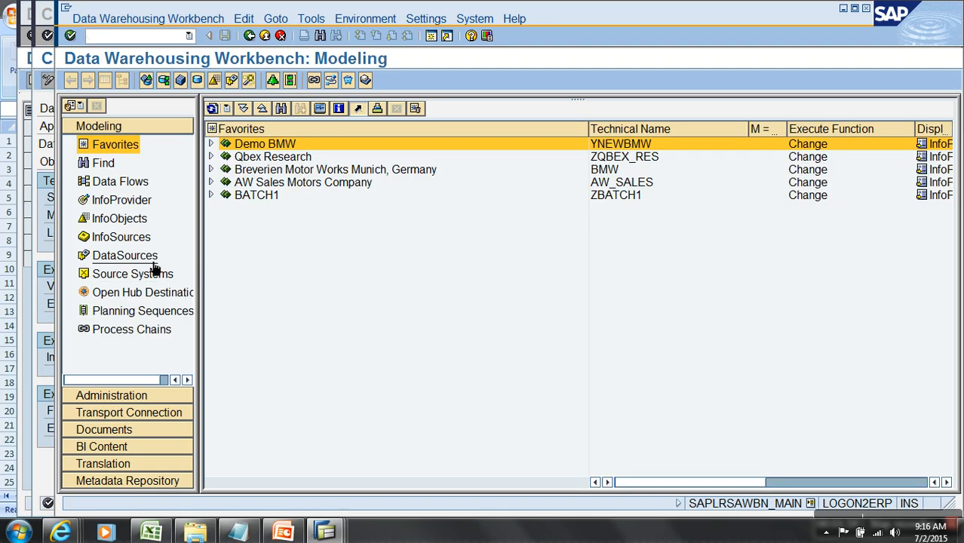
click(124, 256)
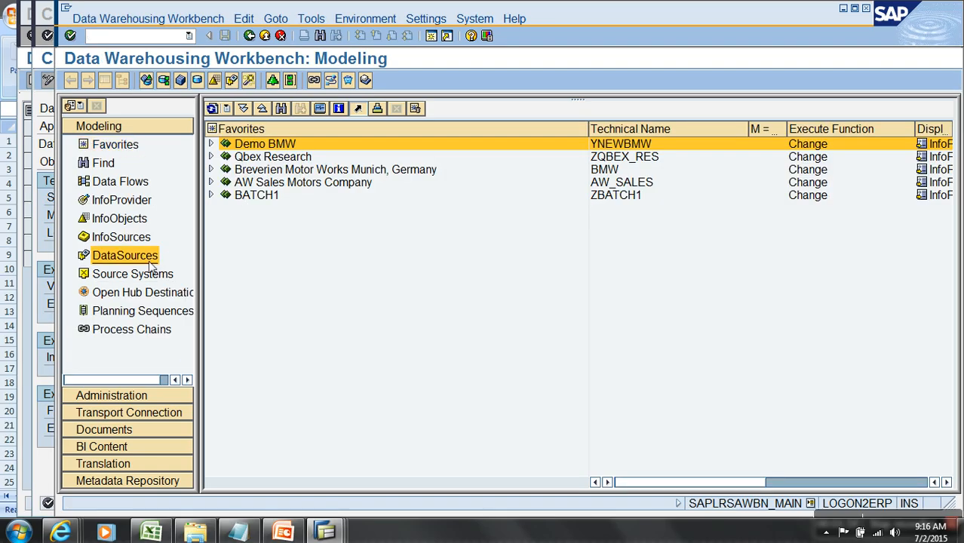
click(225, 110)
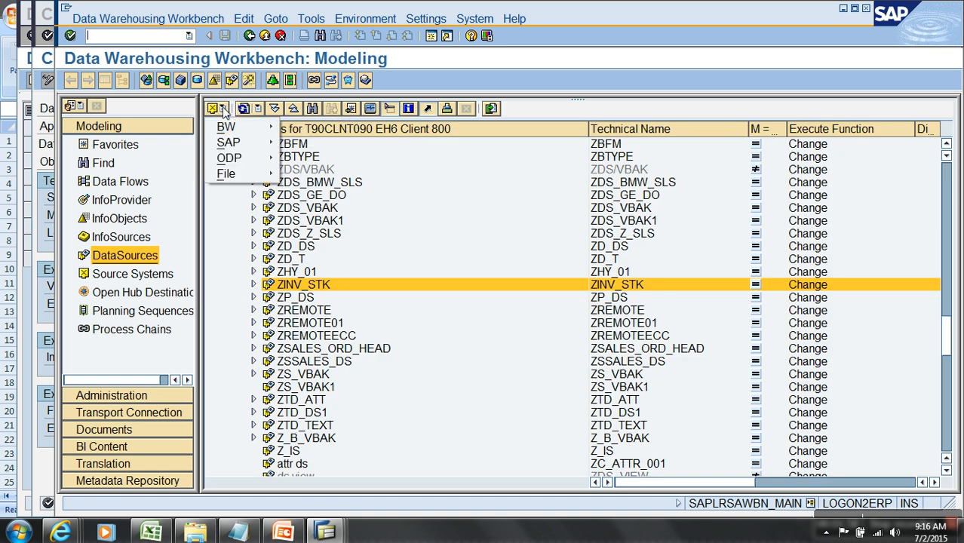
mouse_move(258, 145)
click(294, 141)
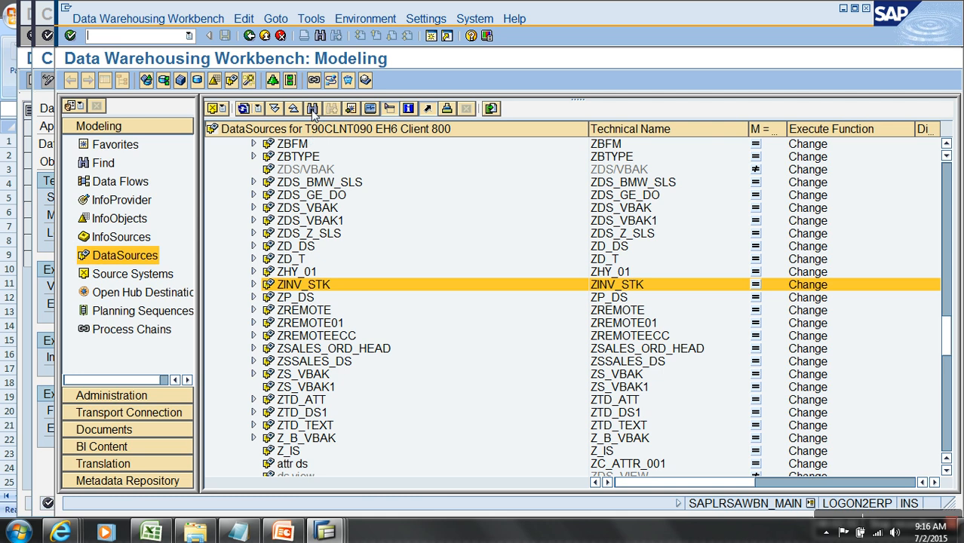
Find YINVENTORY in the DataSource tree and open it for changing.
click(312, 109)
text(YINVENTORY)
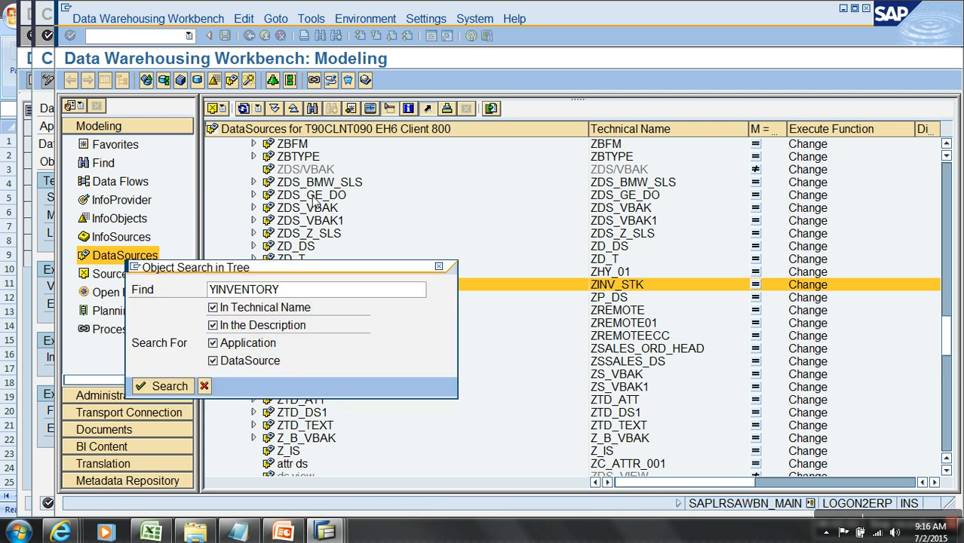
key(Return)
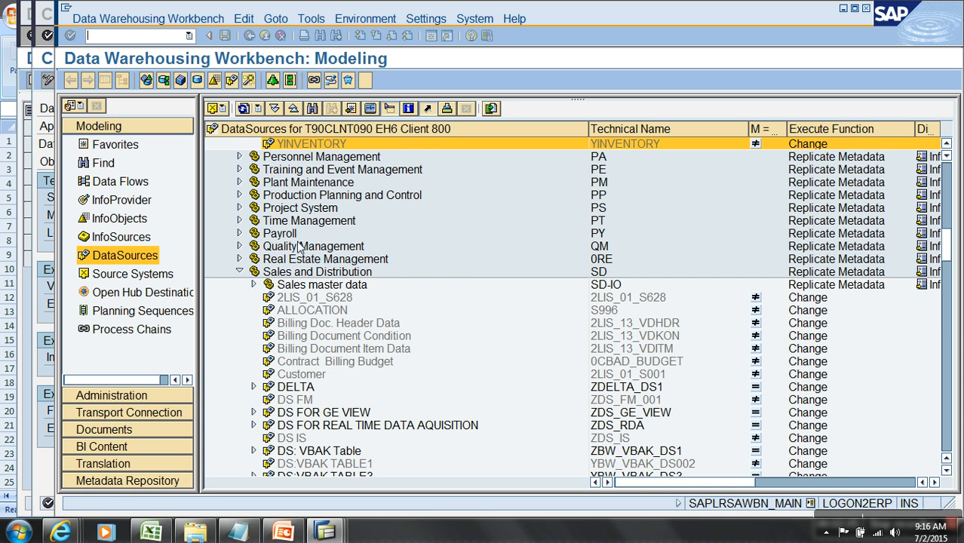
right_click(313, 147)
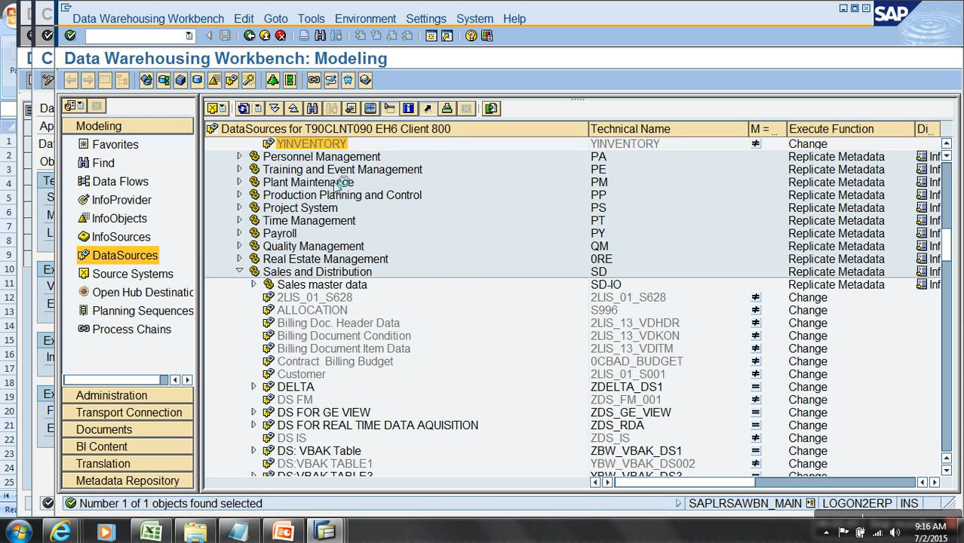
click(343, 170)
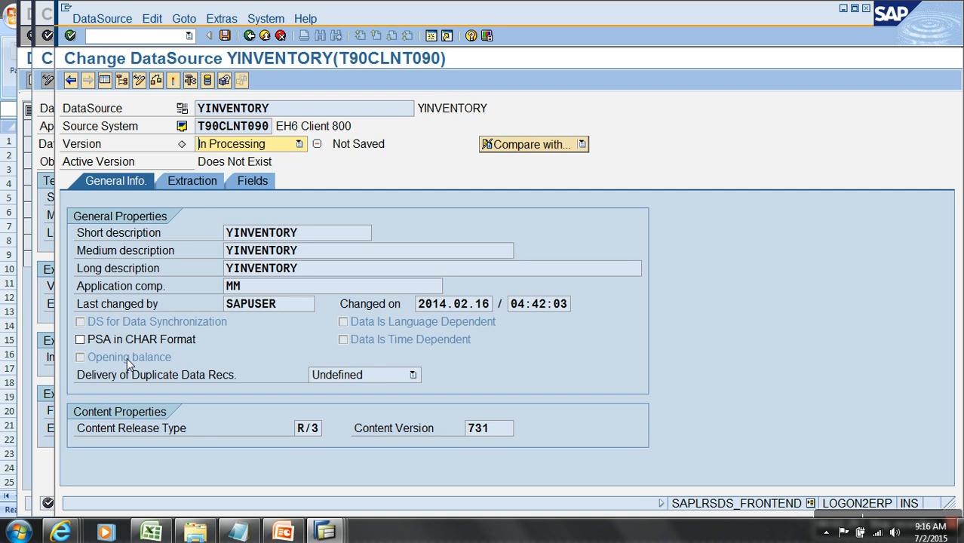
Switch to the source system session showing the YINVENTORY DataSource and open the ABAP Dictionary initial screen.
click(326, 532)
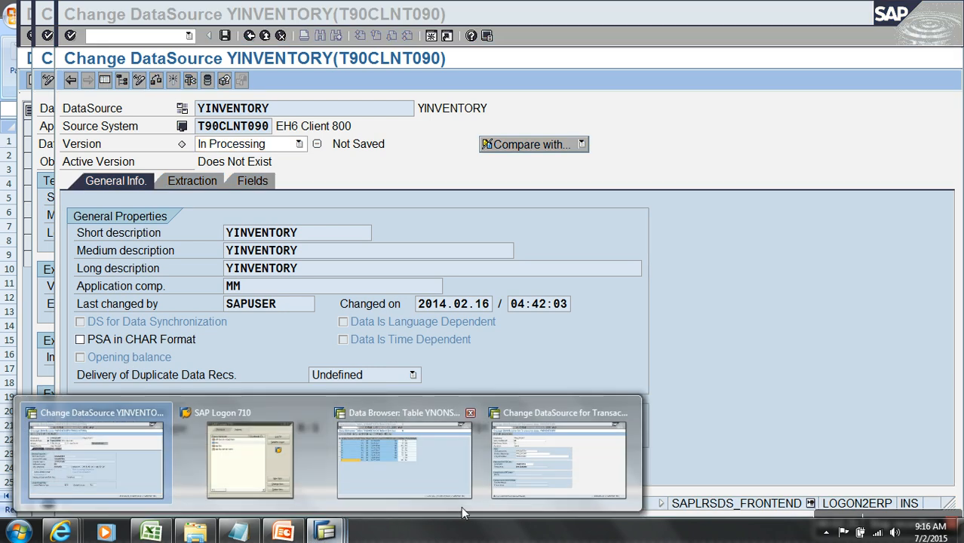
click(540, 488)
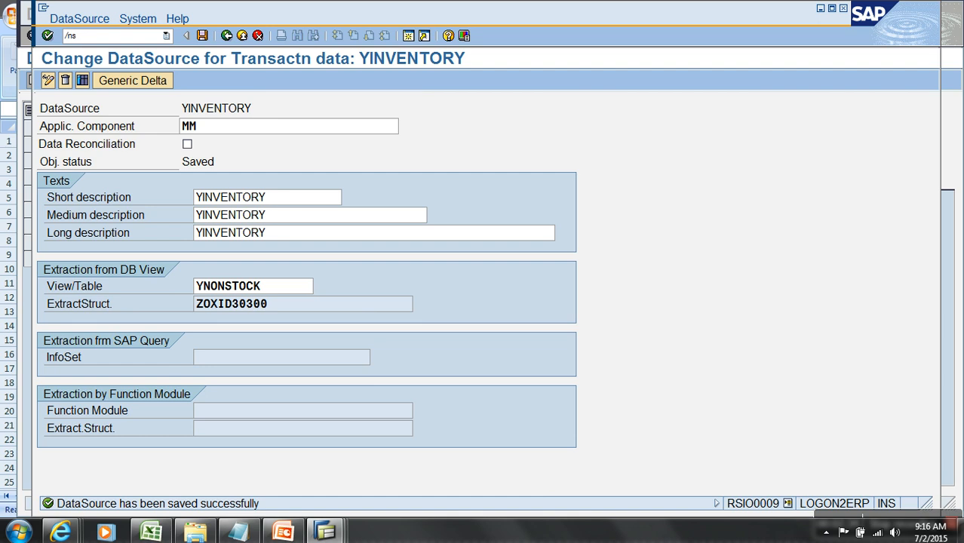
key(Return)
Display the dictionary definition of database table ROOSOURCE.
key(Delete)
key(Delete)
key(Delete)
key(Delete)
key(Delete)
key(Delete)
key(Delete)
key(Delete)
text(roo)
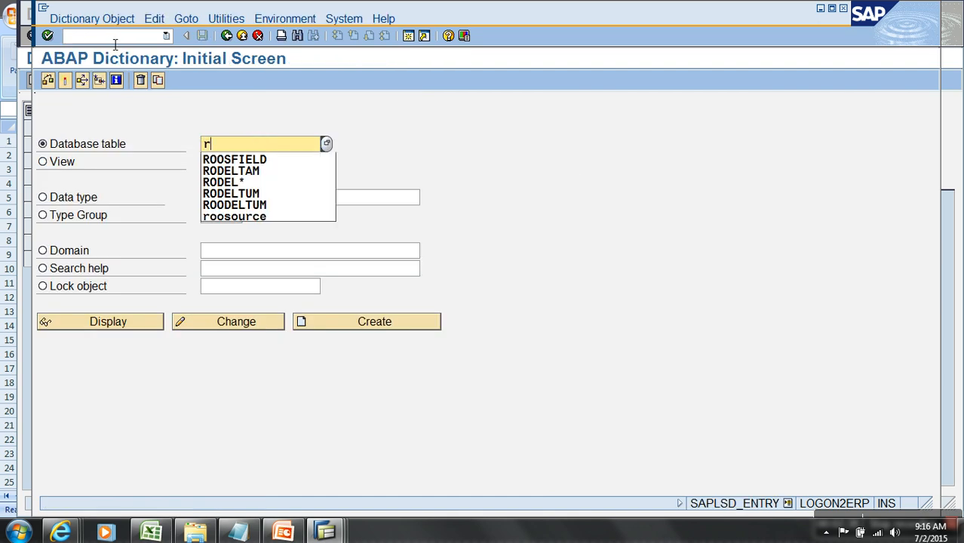
key(Down)
key(Down)
key(Down)
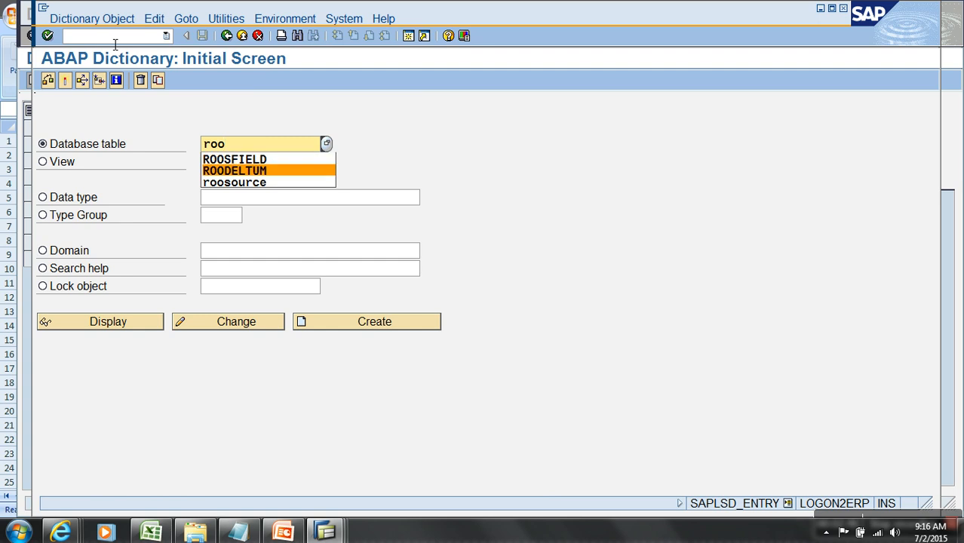
key(Return)
click(144, 329)
Browse the contents of ROOSOURCE for DataSource YINVENTORY and open the found entry in detail view.
click(299, 80)
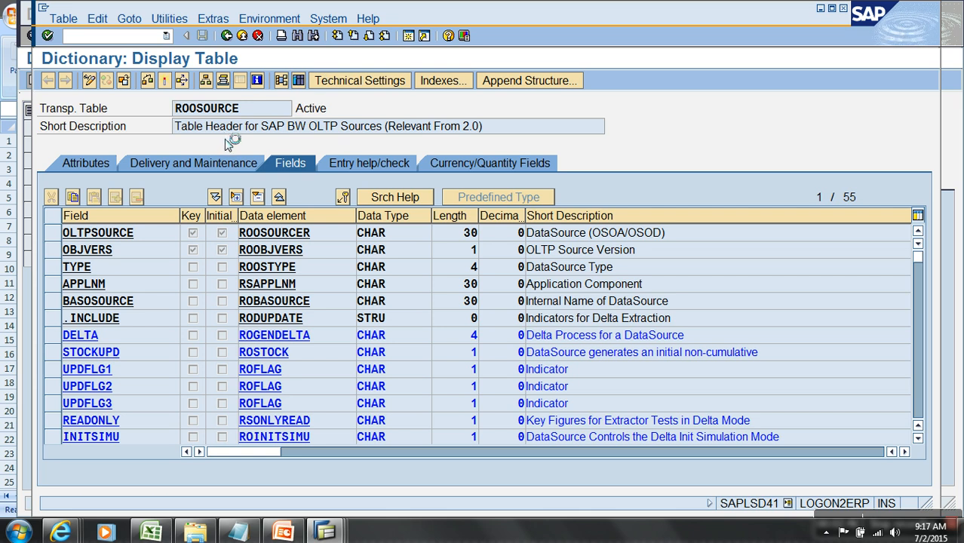
text(YINVENTORY)
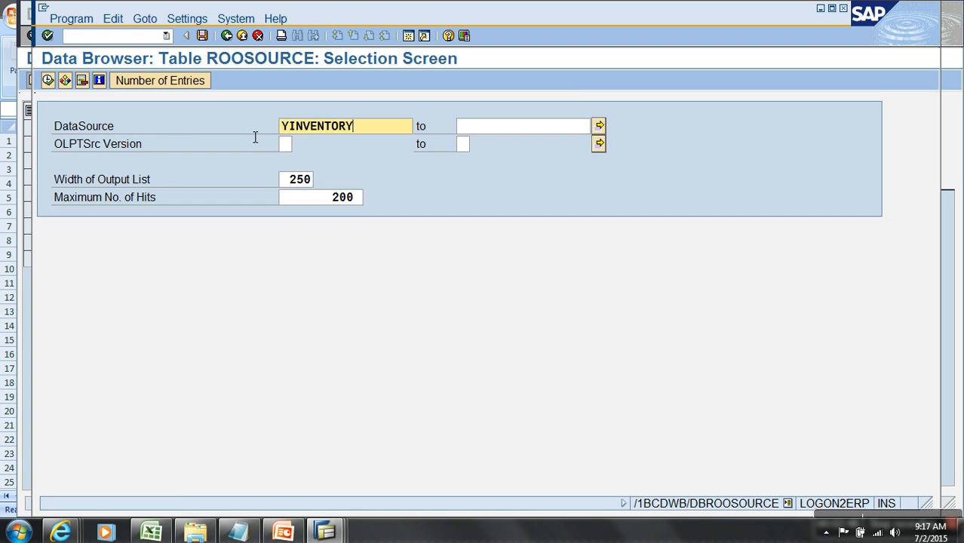
key(F8)
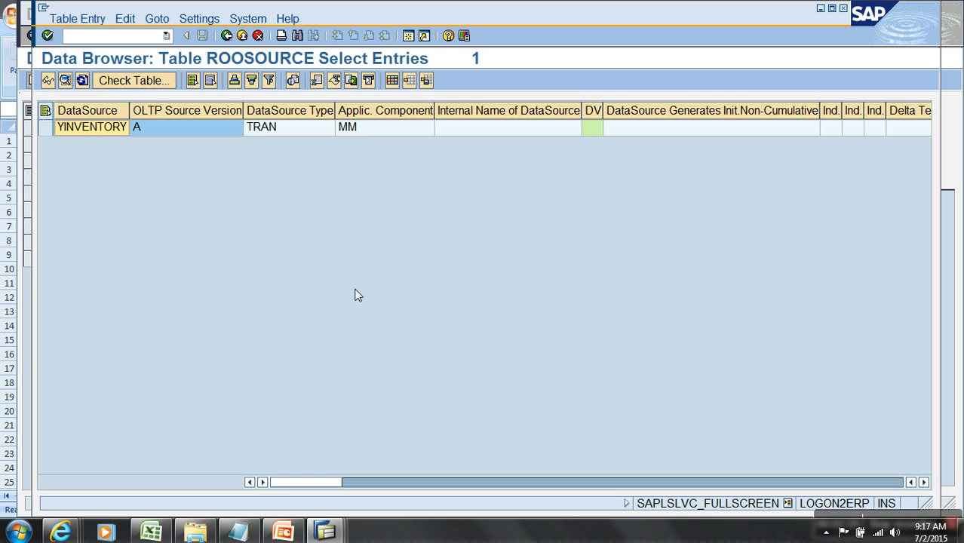
double_click(60, 137)
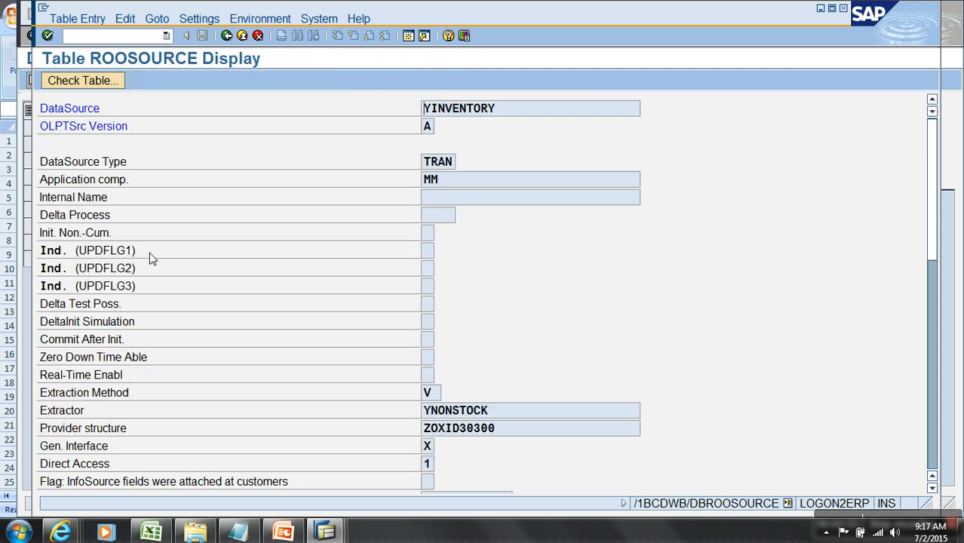
Change the user-specific settings so that entries are labelled by field name instead of field label.
click(199, 19)
click(208, 50)
click(130, 252)
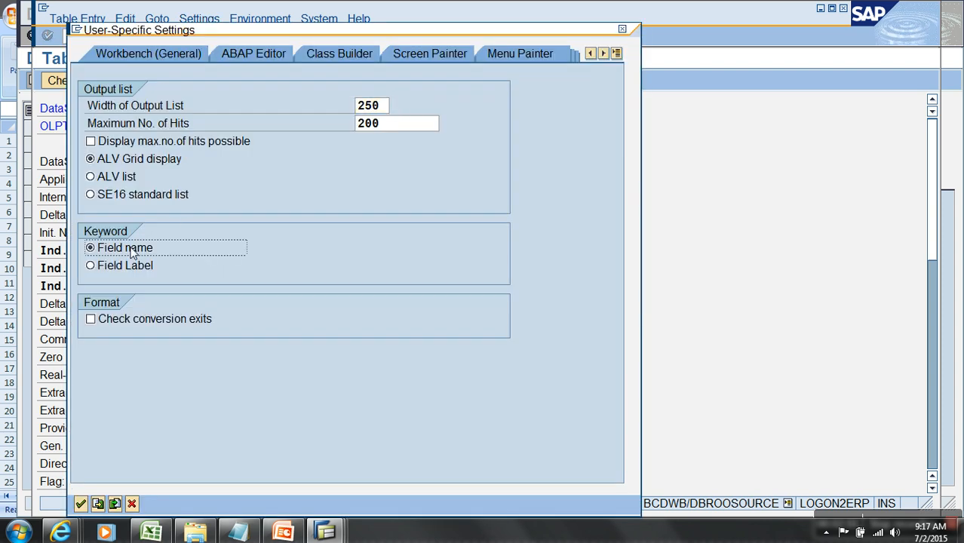
key(Return)
Try to set STOCKUPD to X (Yes) in the displayed YINVENTORY entry.
click(81, 238)
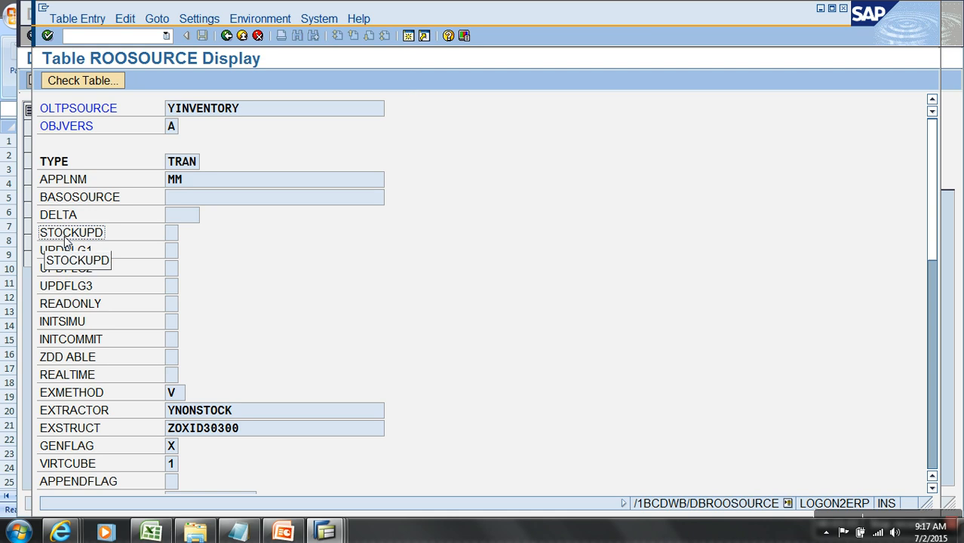
click(172, 233)
click(190, 234)
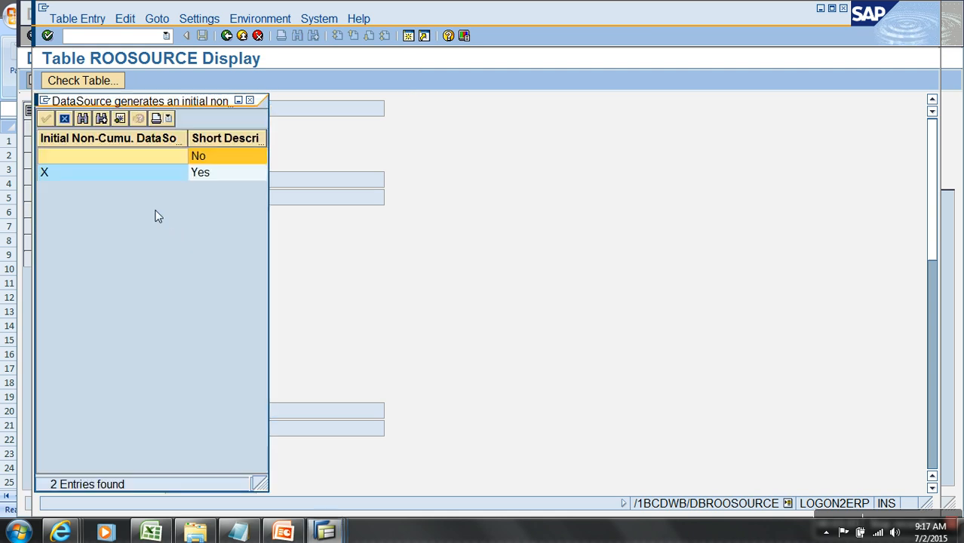
double_click(125, 173)
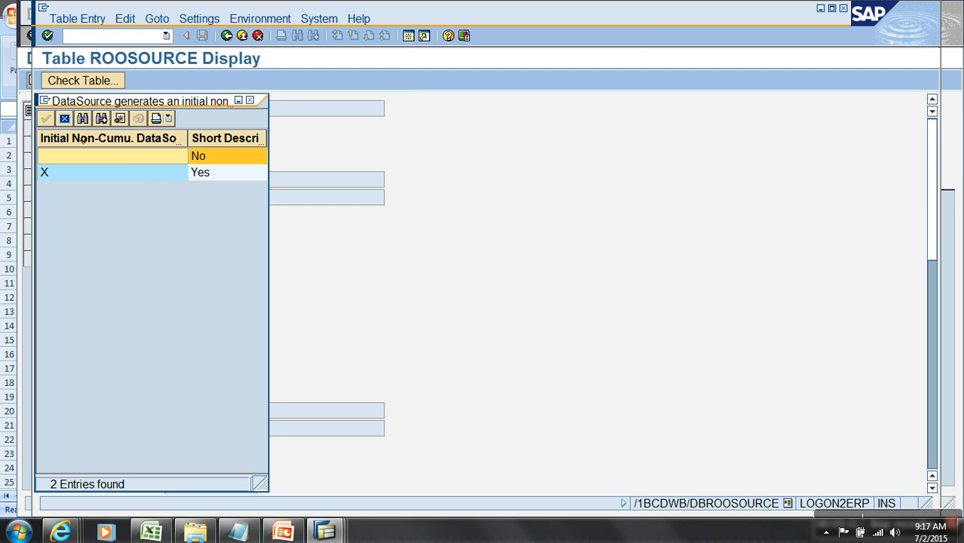
Switch on debugging with /h and enter the ABAP Debugger from the ROOSOURCE entry display.
click(92, 38)
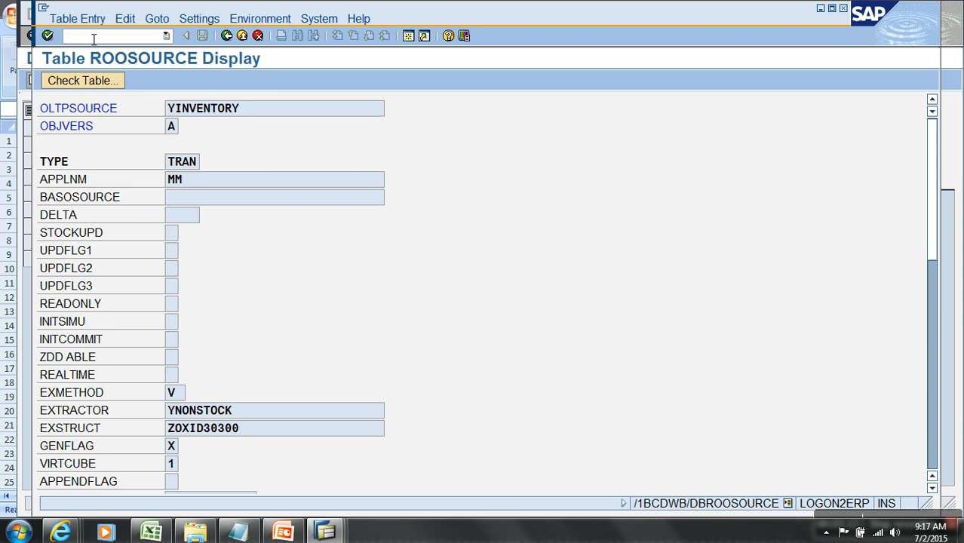
text(/h)
key(Return)
key(Return)
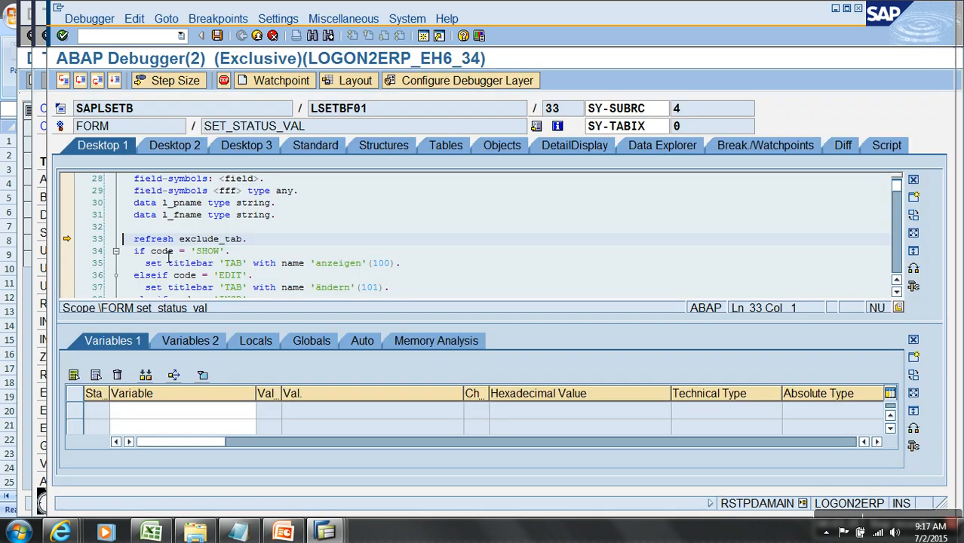
Change the variable CODE to EDIT in the debugger and continue execution to make the table entry editable.
double_click(161, 251)
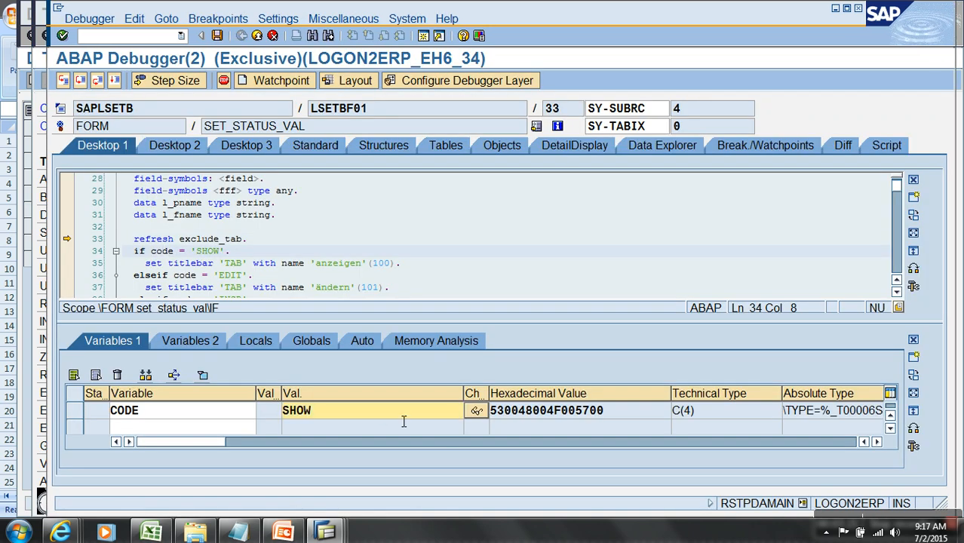
drag(402, 418, 268, 413)
text(EDIT)
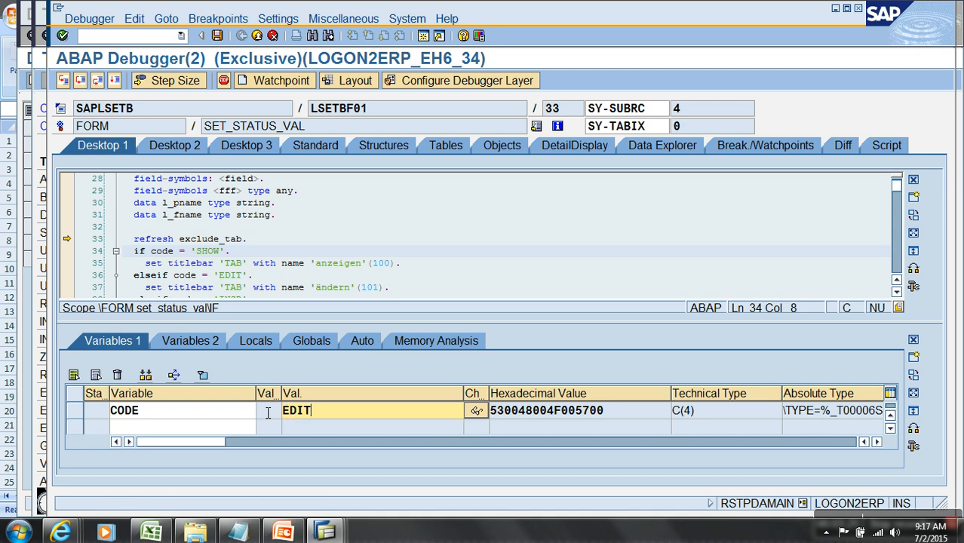
key(Return)
key(F8)
Set STOCKUPD to X for YINVENTORY, save the ROOSOURCE entry and return to the entry list.
click(175, 234)
click(184, 234)
click(98, 176)
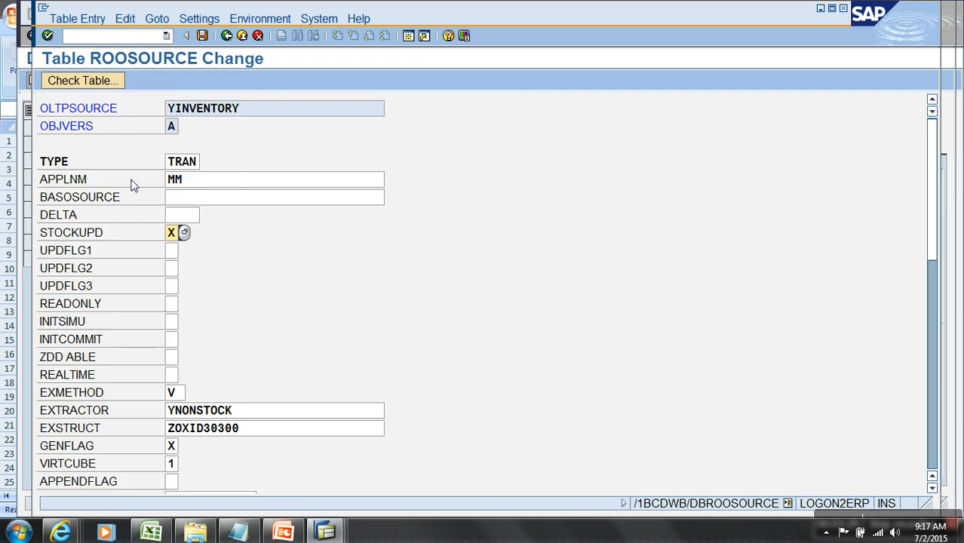
click(202, 36)
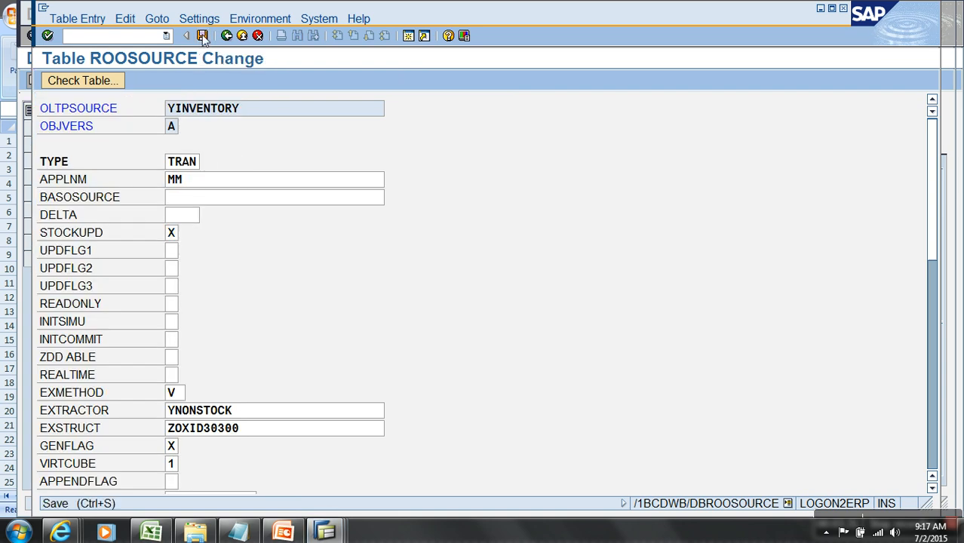
click(242, 36)
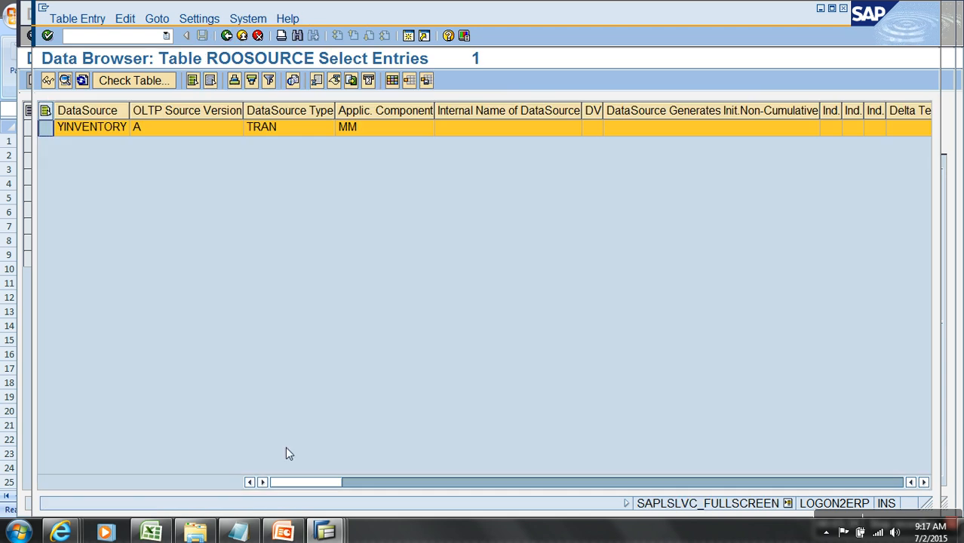
Switch back to the BW session, leave the DataSource maintenance for the tree and replicate the metadata of YINVENTORY.
click(325, 533)
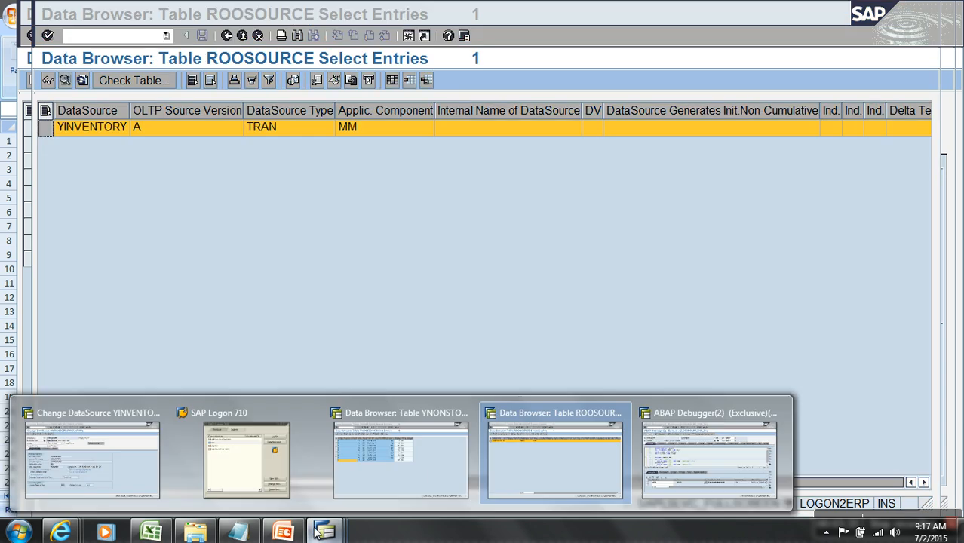
click(128, 469)
click(265, 37)
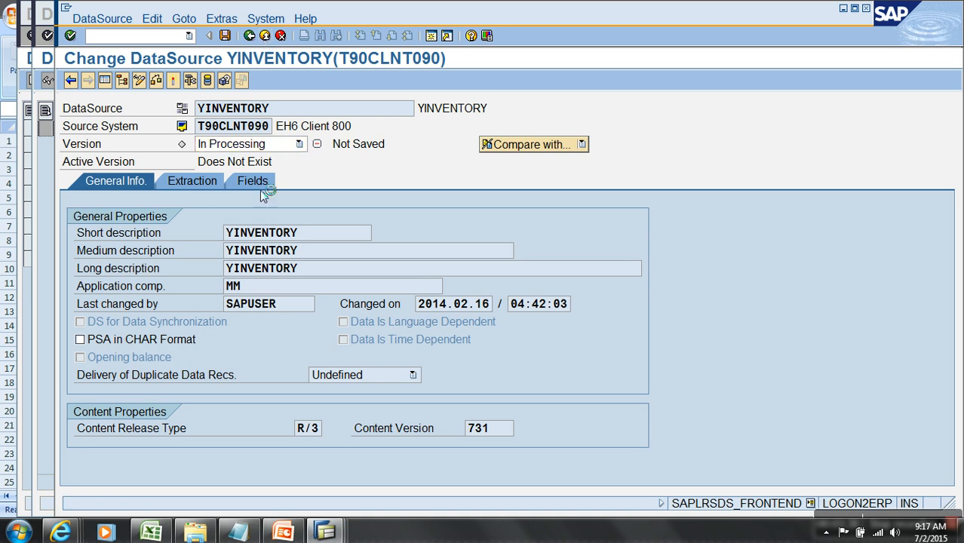
click(384, 292)
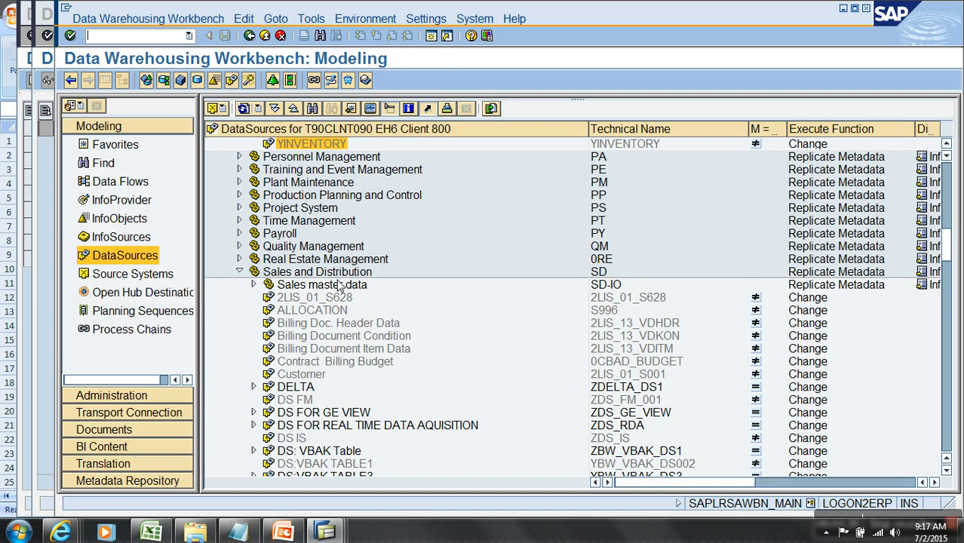
right_click(317, 149)
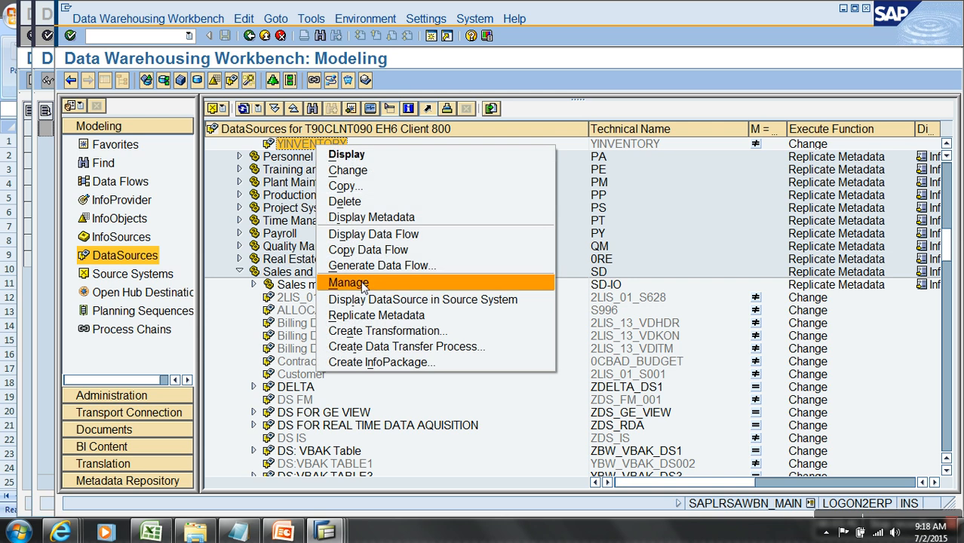
click(373, 315)
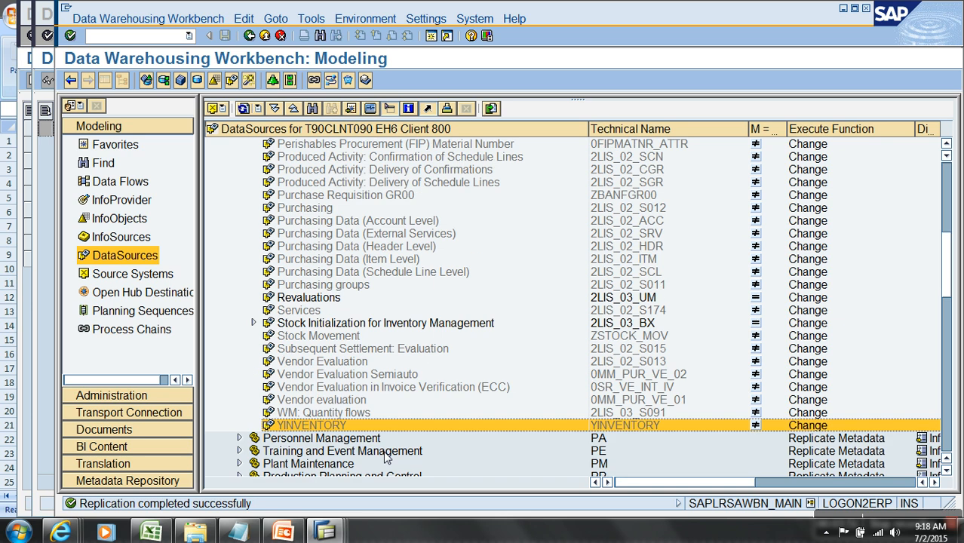
Open YINVENTORY for changing in full view and check its Opening balance indicator, extraction settings and field list.
right_click(325, 425)
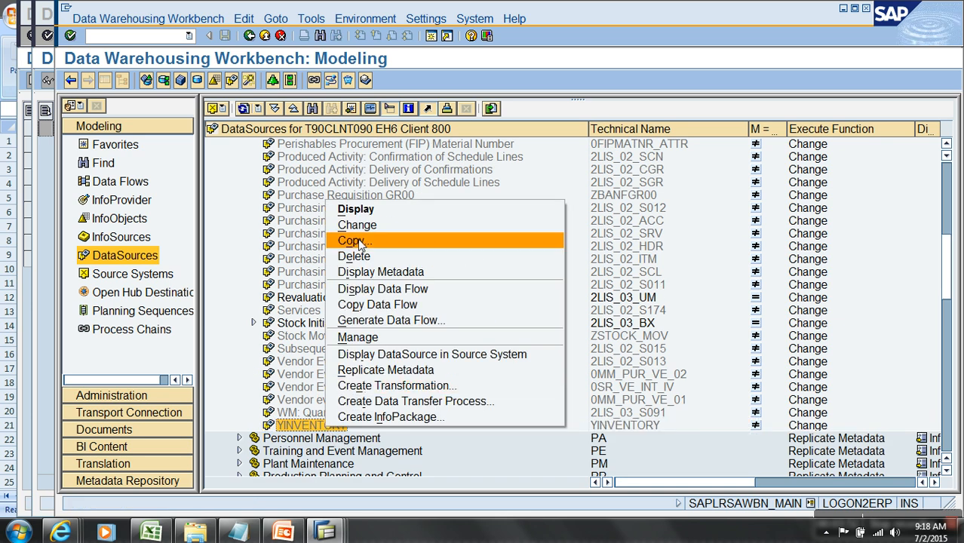
click(356, 225)
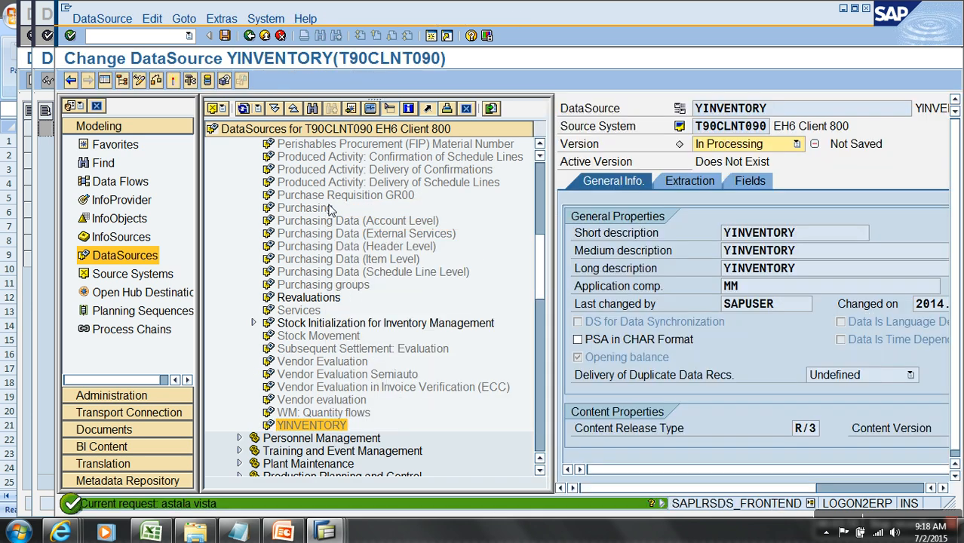
click(106, 80)
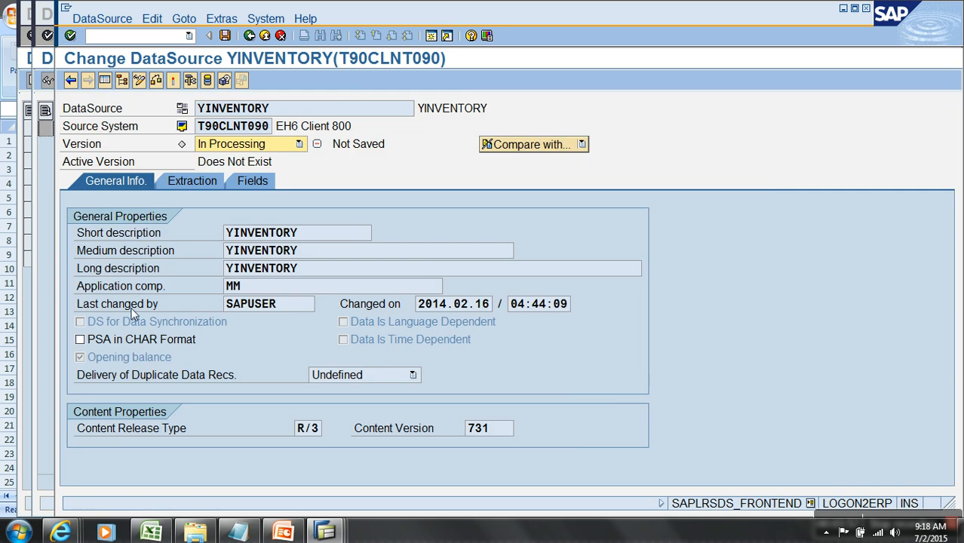
click(127, 354)
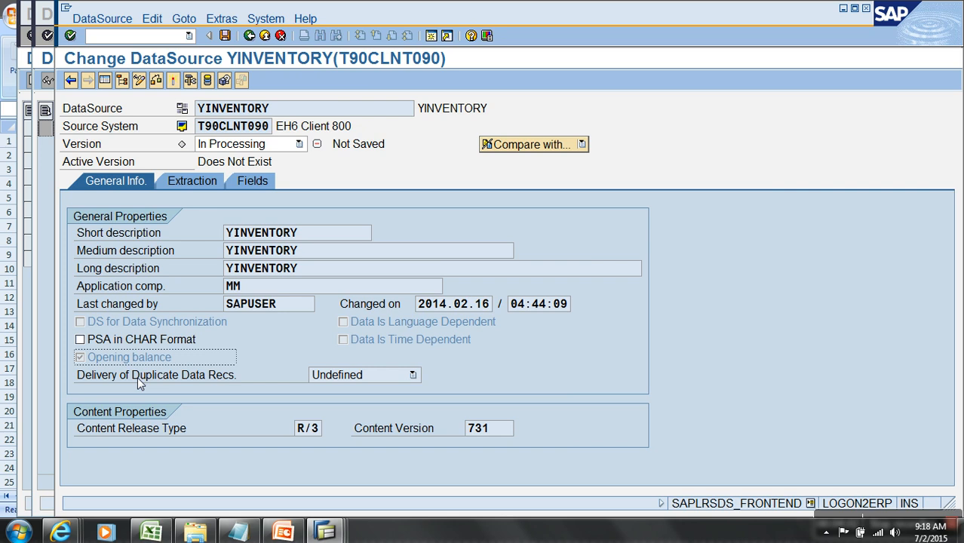
click(207, 182)
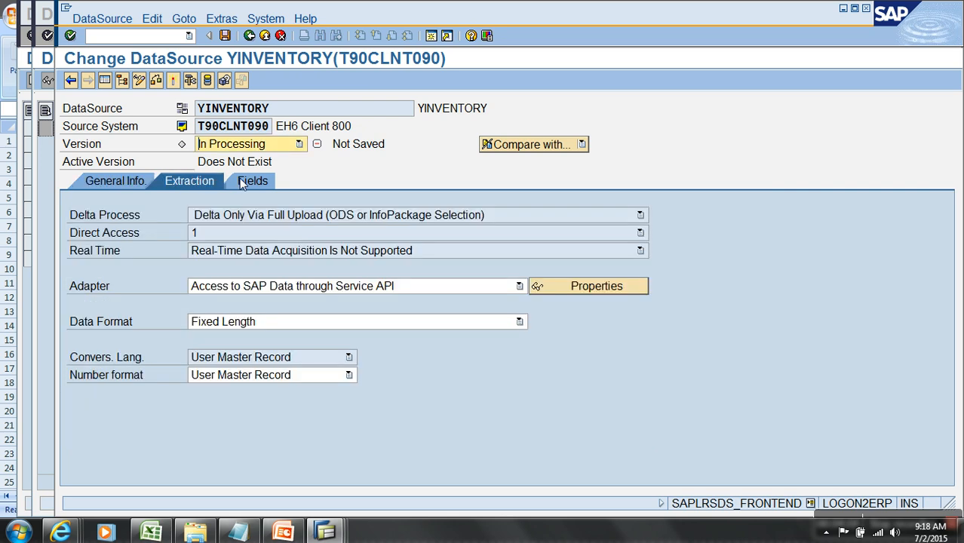
click(242, 183)
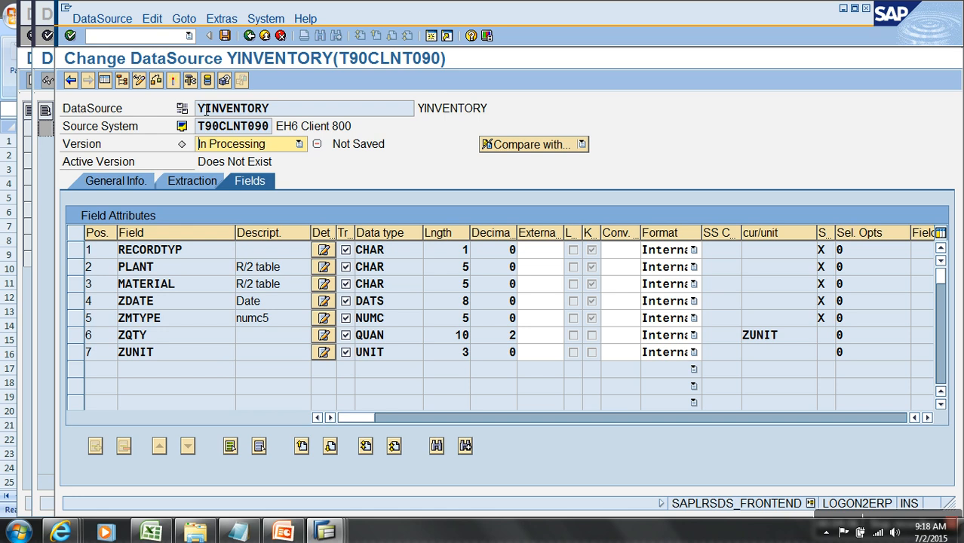
Activate the DataSource YINVENTORY and accept the log about field ZQTY.
click(190, 80)
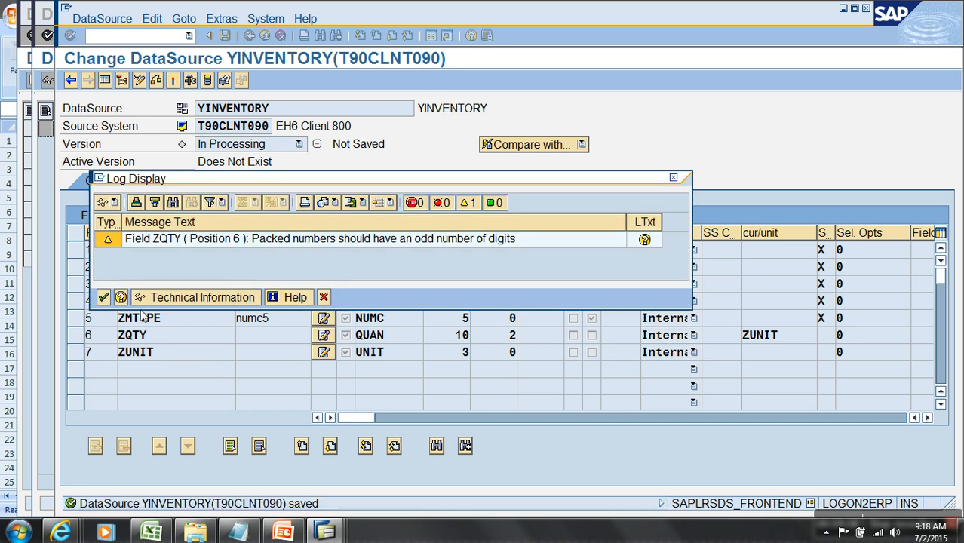
click(103, 297)
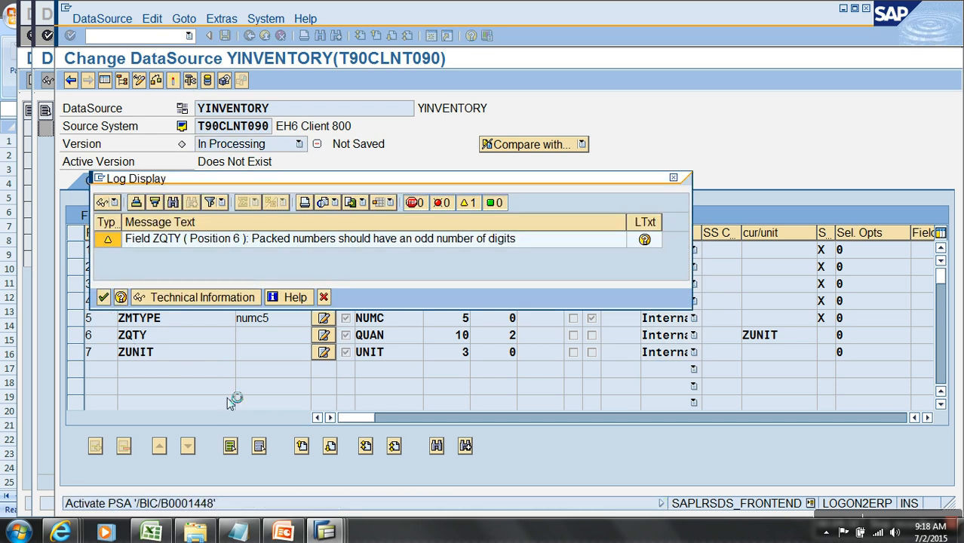
drag(339, 188, 481, 126)
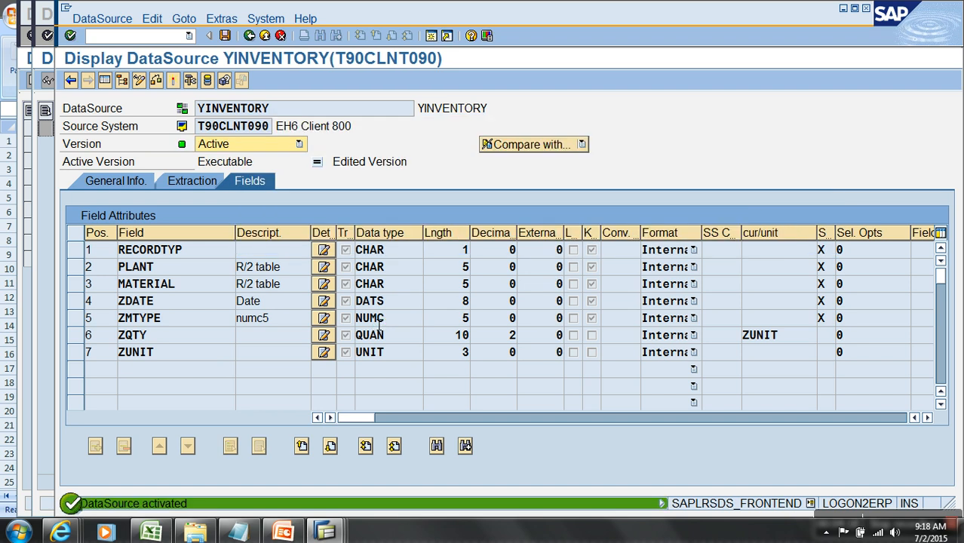
Leave the DataSource display and show the InfoObjects area of the Data Warehousing Workbench.
click(265, 36)
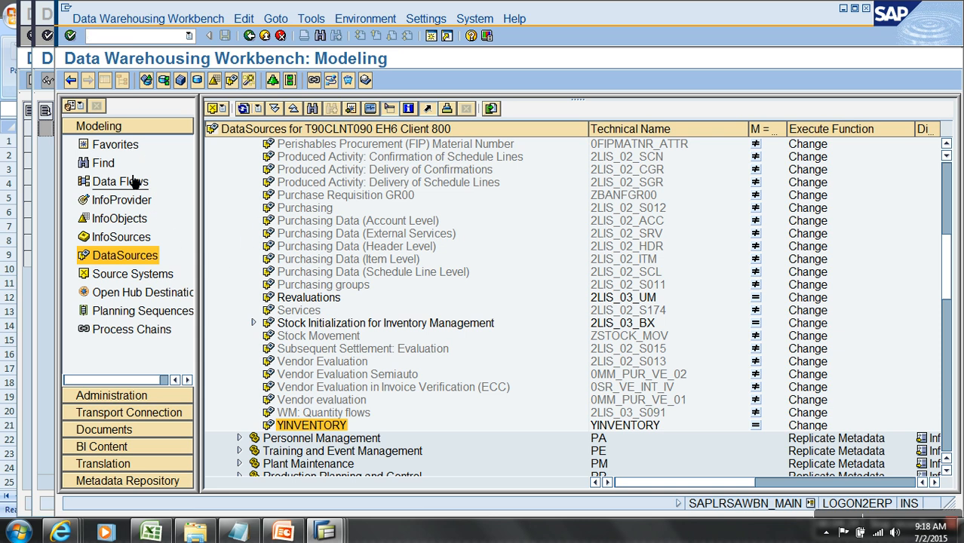
click(120, 218)
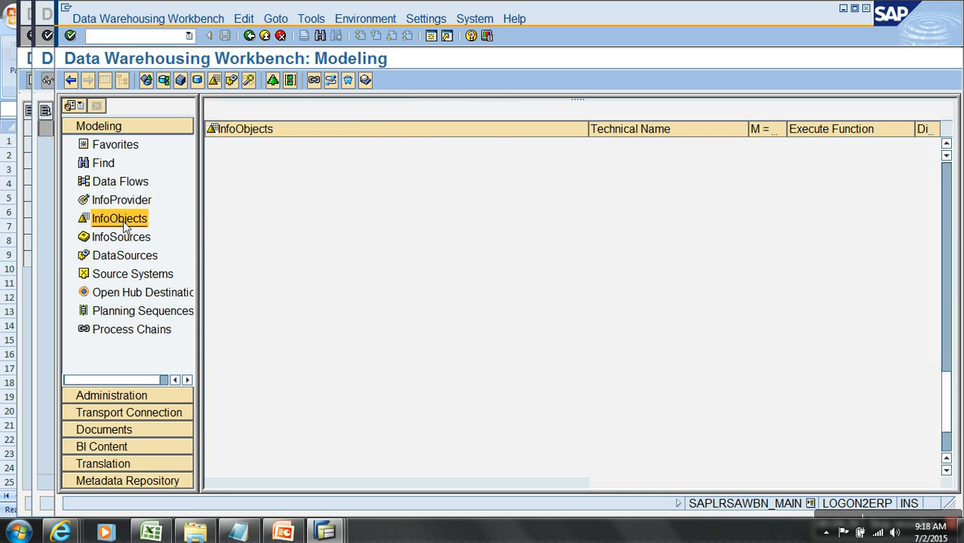
Create a characteristic YNMNO with the long description Material Number in the InfoObject catalog Z_SUDHCHAR.
click(290, 289)
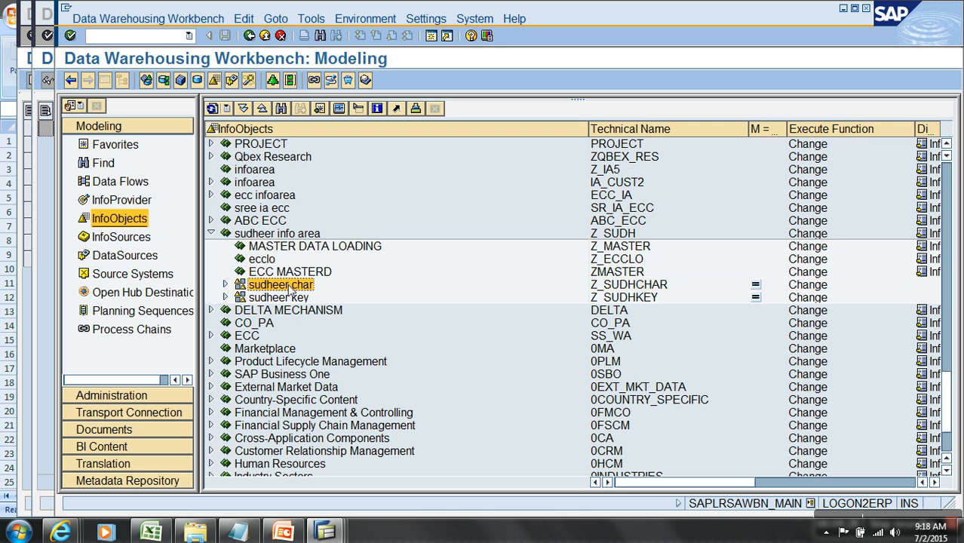
right_click(290, 289)
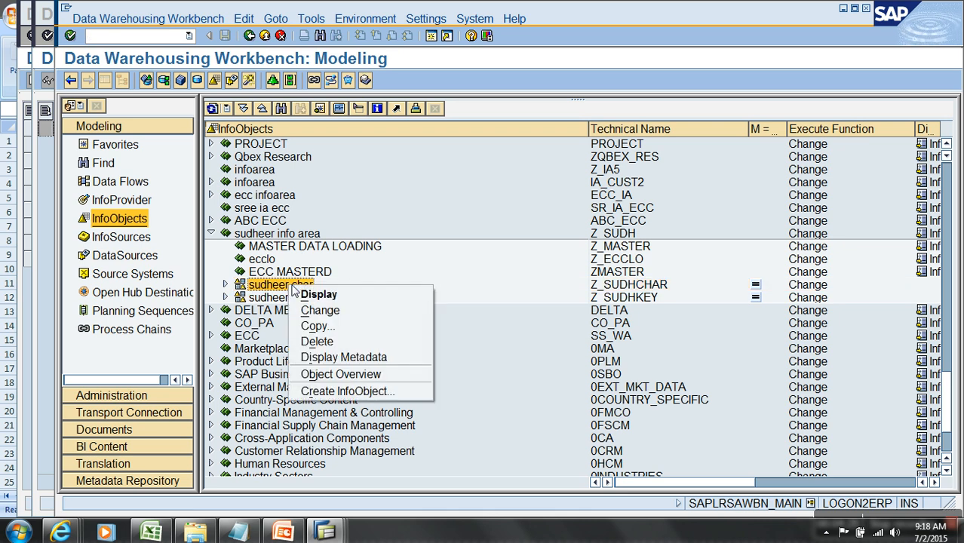
click(353, 393)
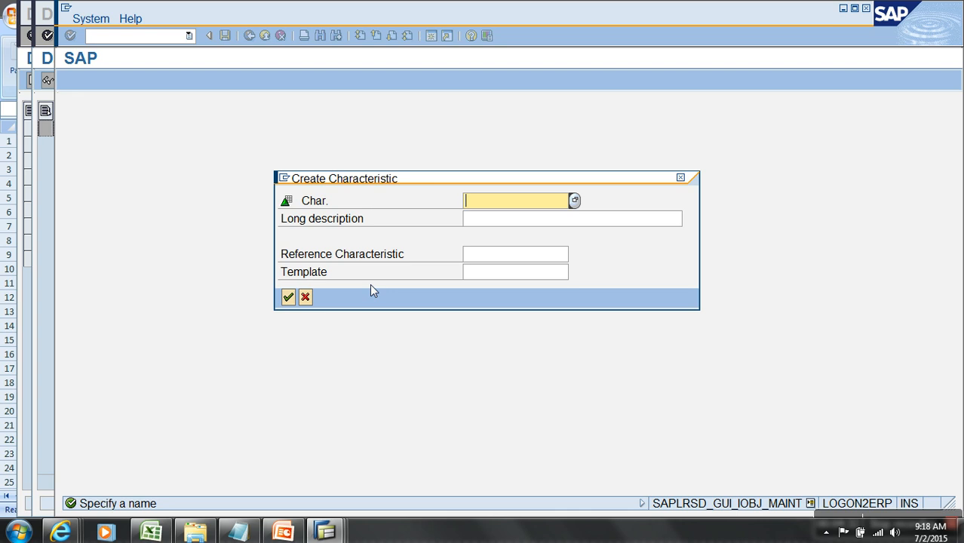
text(Y)
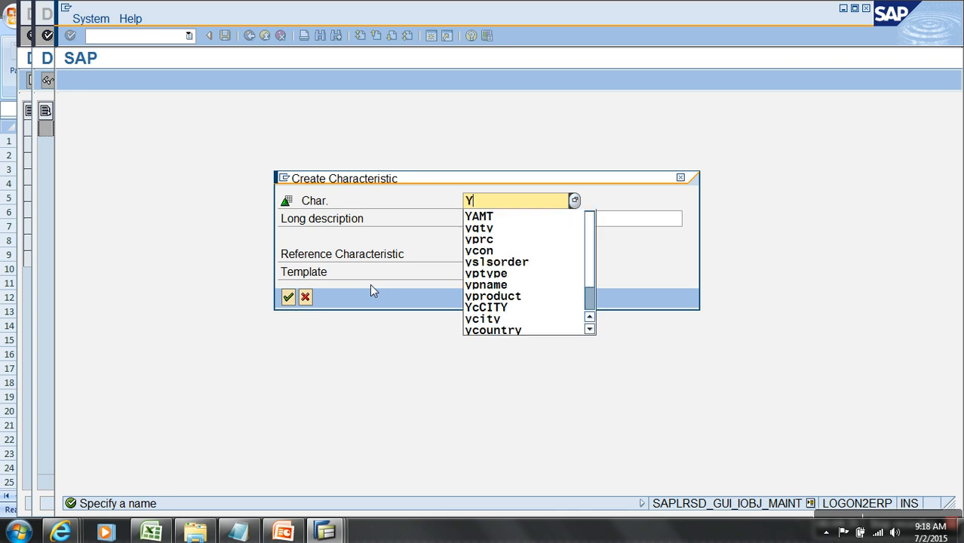
text(NMNO)
key(Tab)
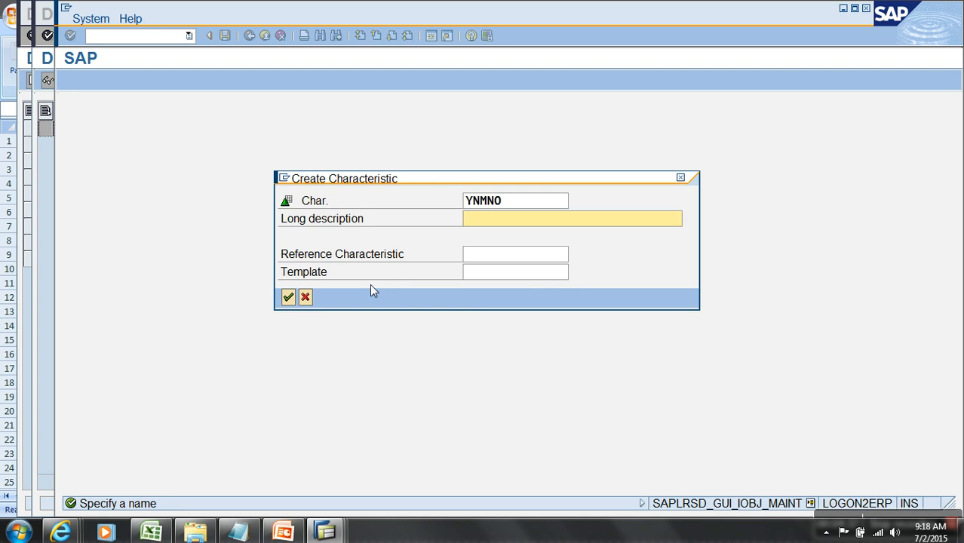
text(Material Number)
key(Return)
Set YNMNO to data type CHAR with length 5 and activate the characteristic.
click(731, 287)
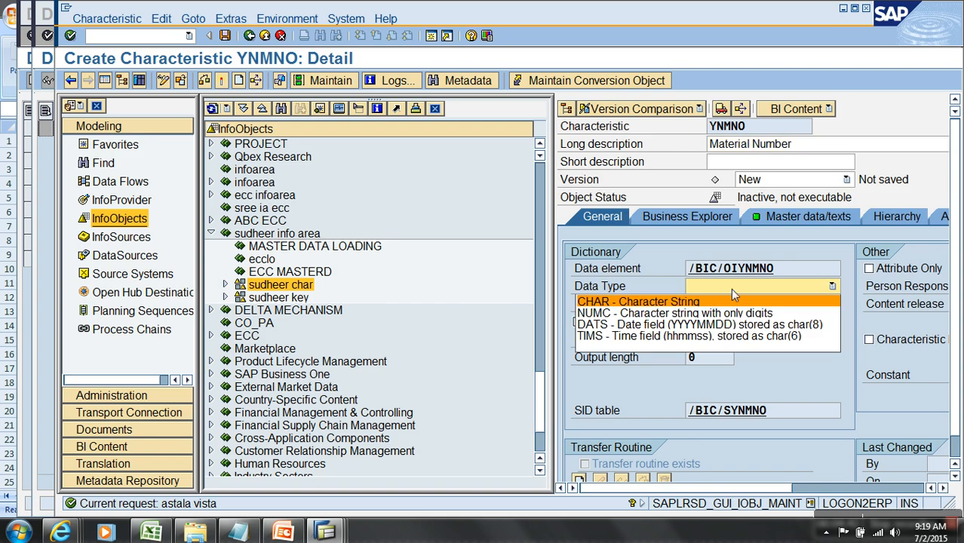
click(720, 302)
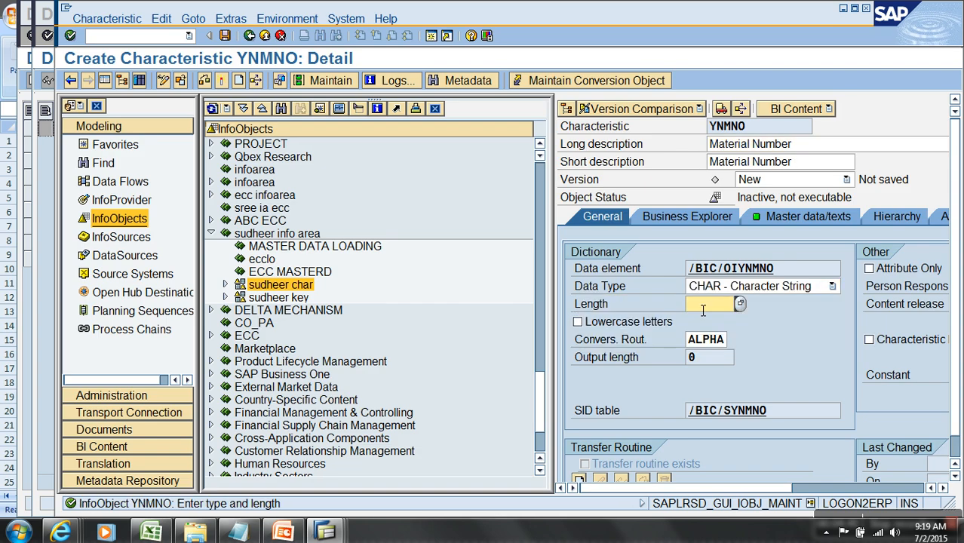
click(702, 310)
text(5)
key(Return)
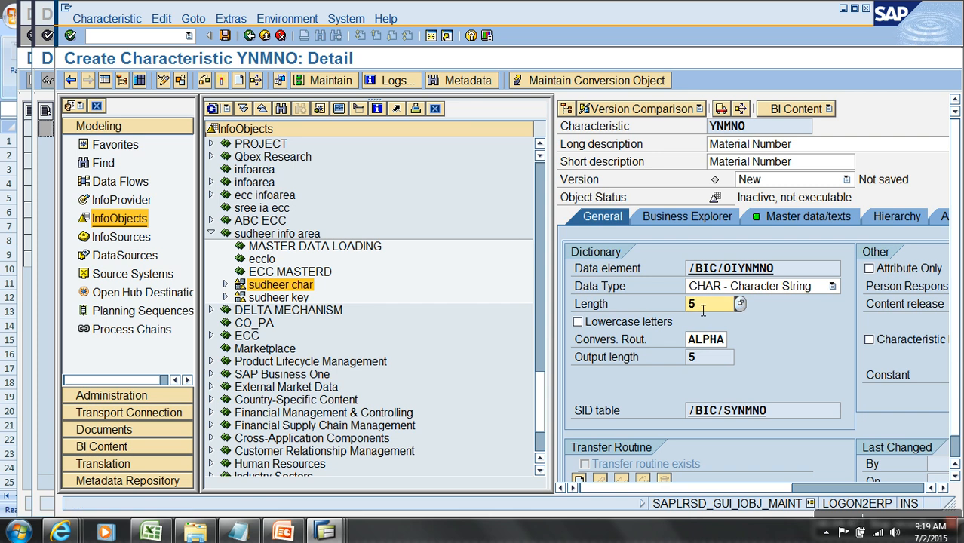
click(221, 80)
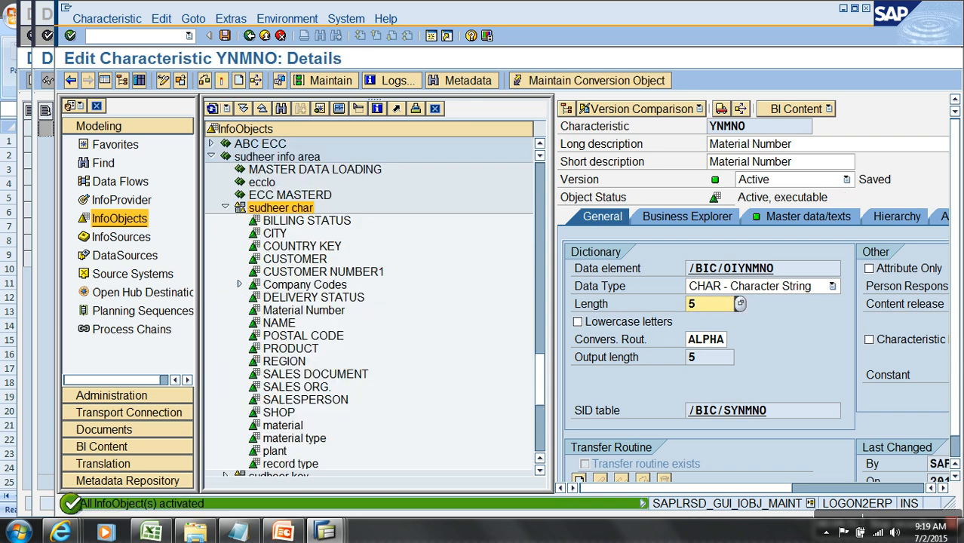
Mute the computer's speakers and dismiss the volume control.
click(895, 533)
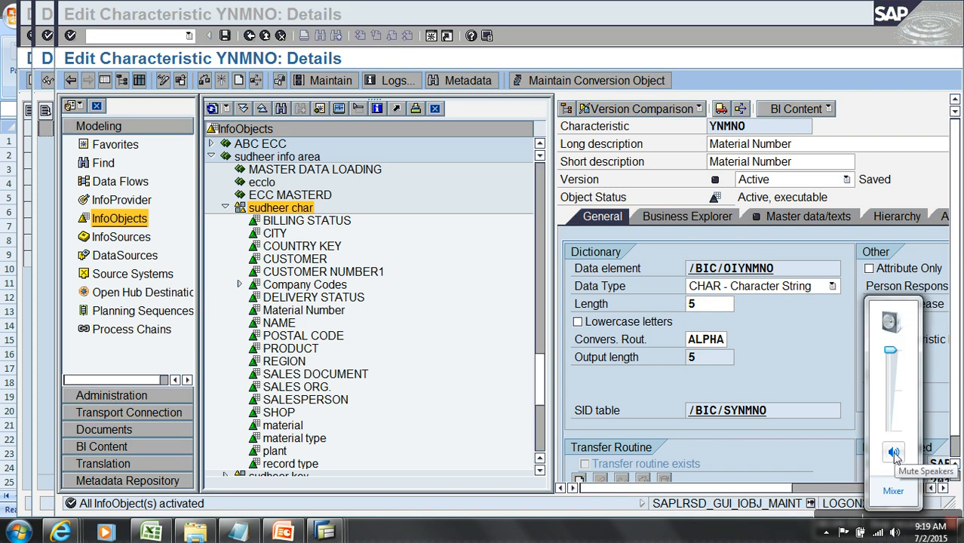
click(895, 453)
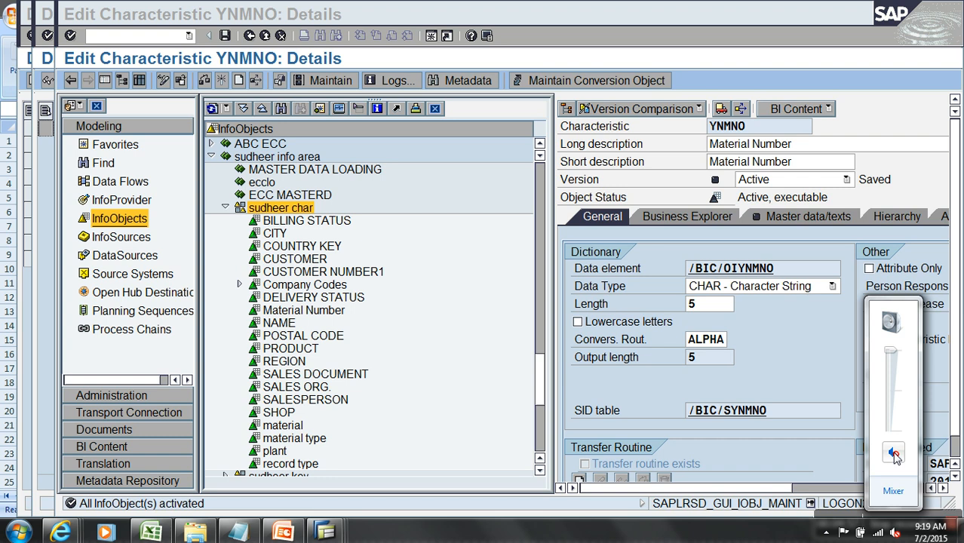
click(657, 535)
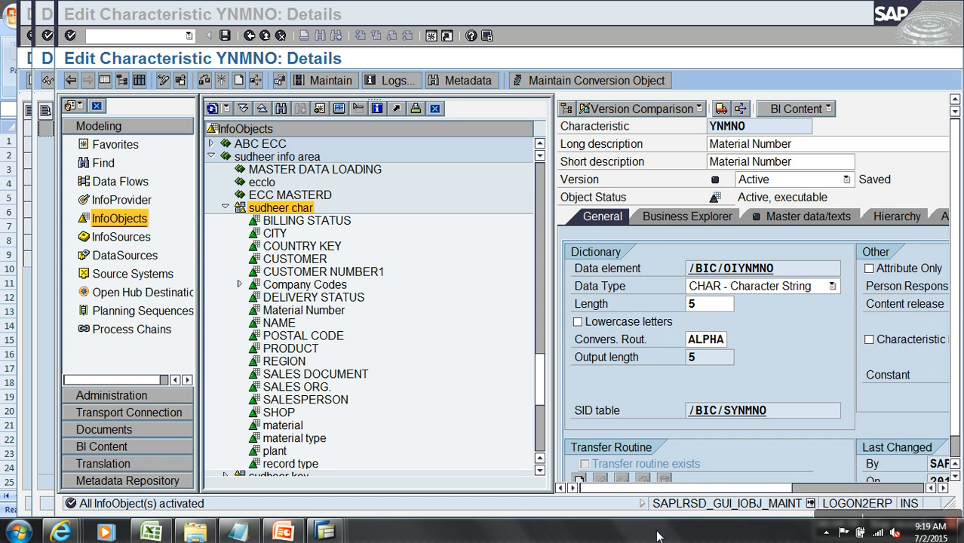
Create a characteristic YNPLANT with the long description Plant in the catalog Z_SUDHCHAR.
right_click(309, 212)
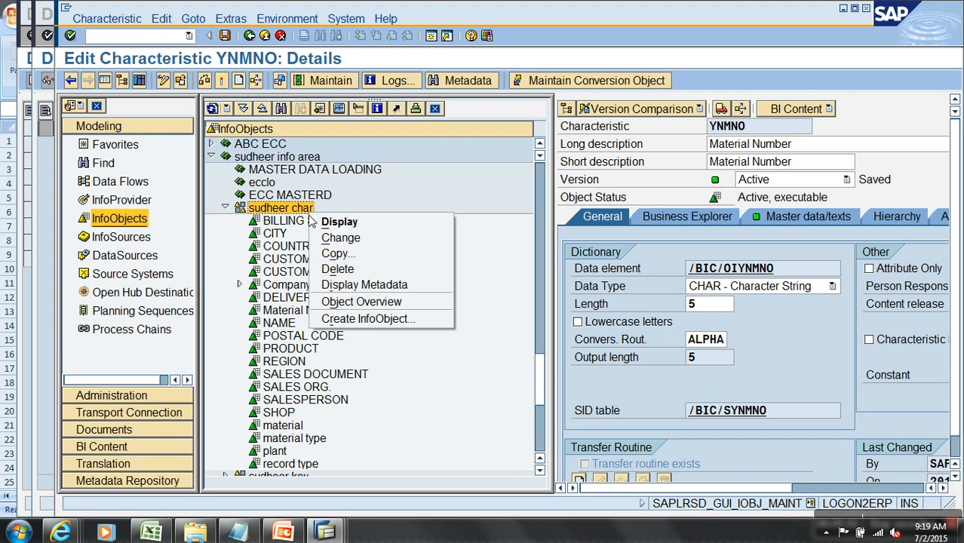
click(366, 318)
text(yn)
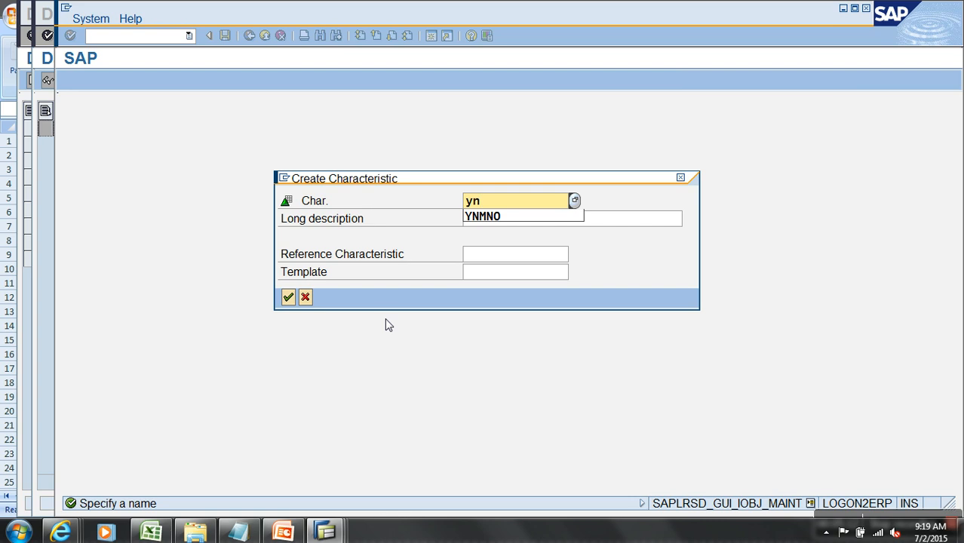
text(p1ant)
key(Tab)
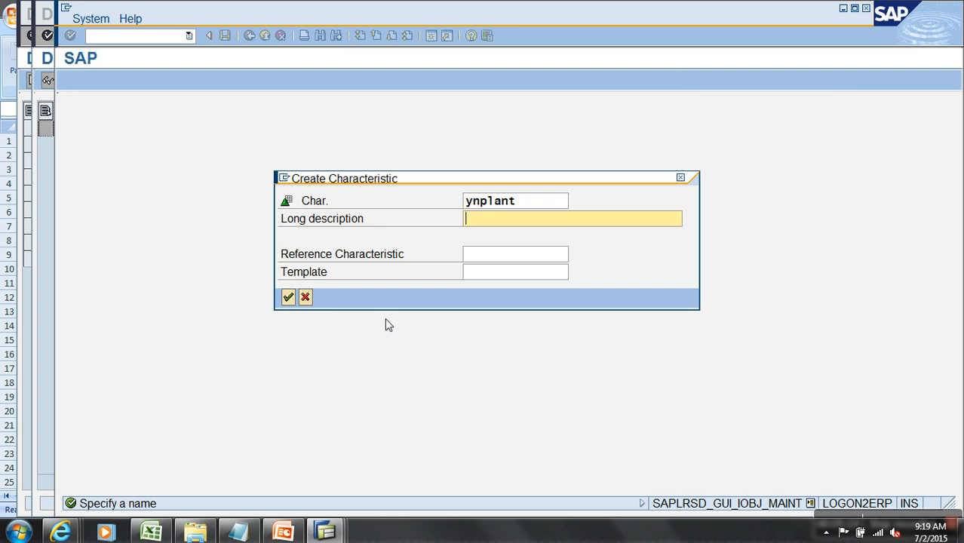
text(Plant)
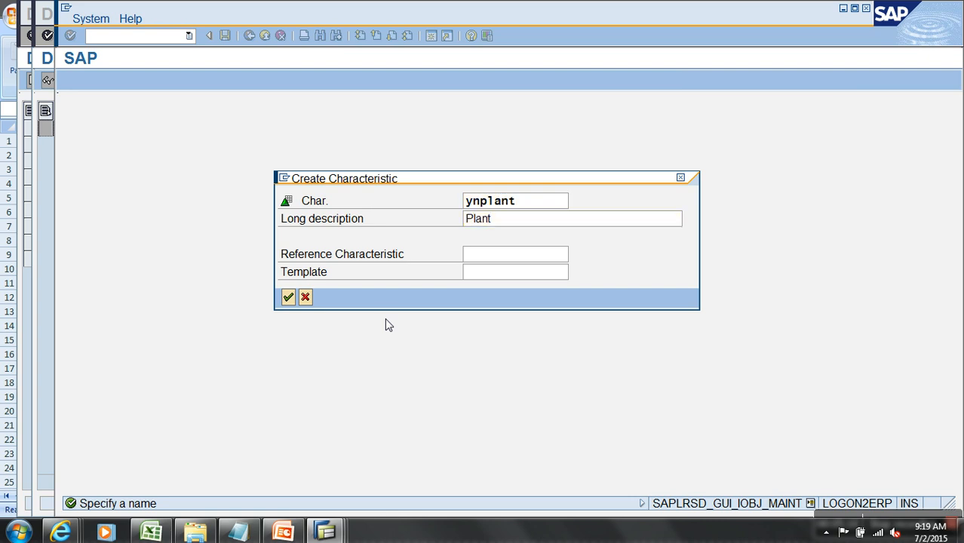
key(Return)
Set YNPLANT to data type CHAR with length 5, activate it and leave the characteristic maintenance.
click(747, 288)
click(709, 297)
text(5)
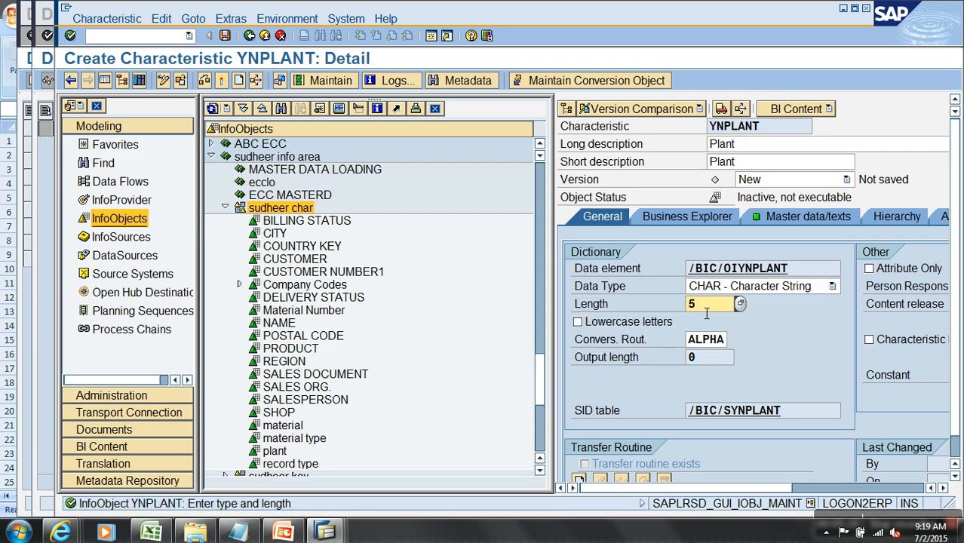
click(221, 80)
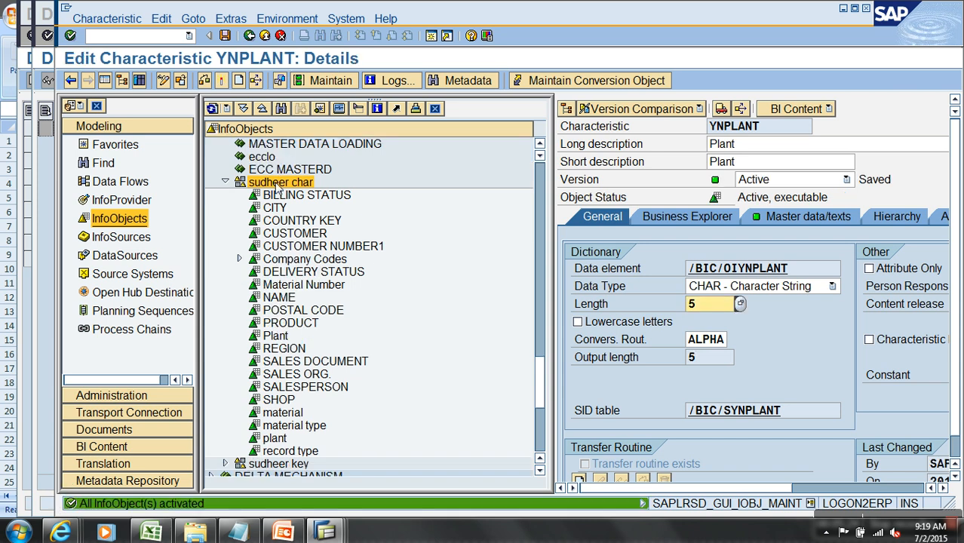
click(264, 36)
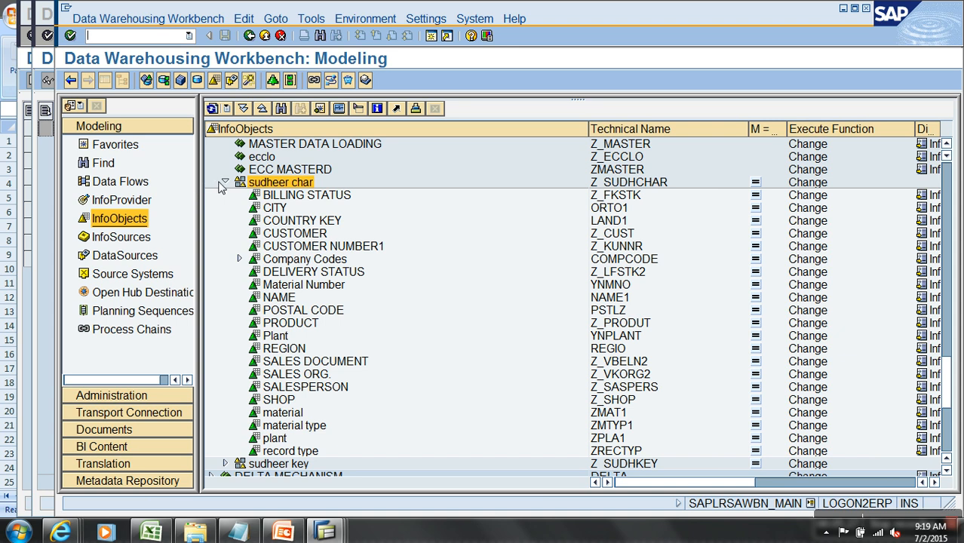
Collapse the characteristic catalog and create a key figure YNINFLOW described as Inflow Stock in the catalog Z_SUDHKEY.
click(224, 183)
click(279, 208)
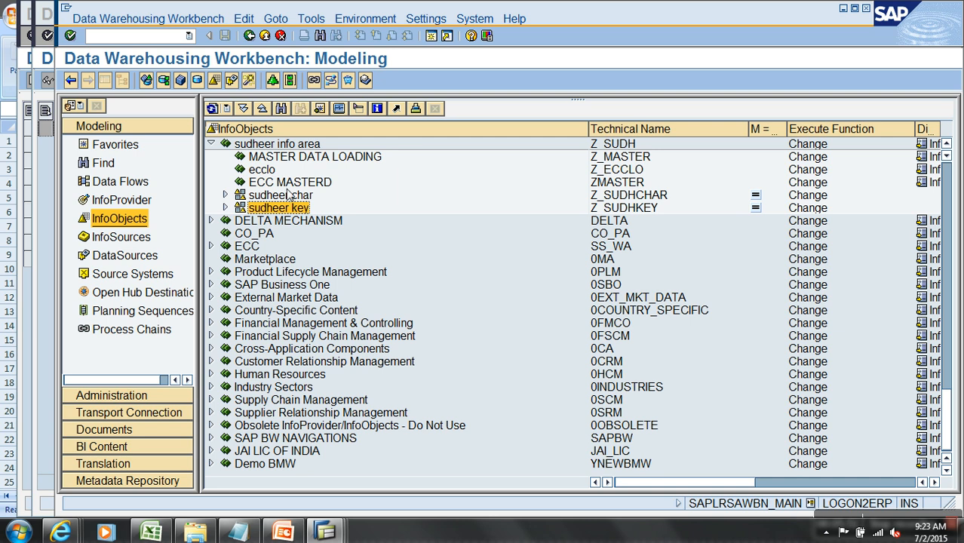
right_click(296, 210)
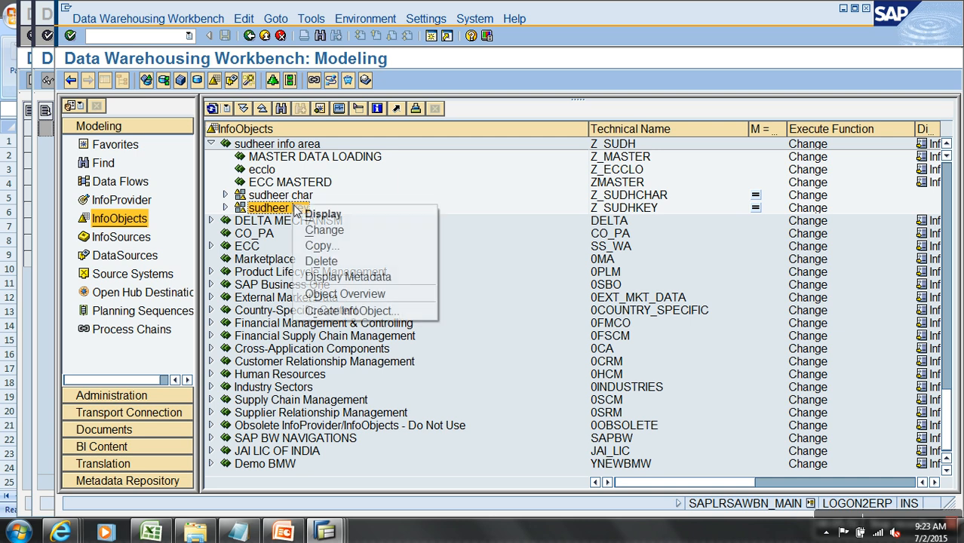
click(347, 311)
text(yninflow)
key(Tab)
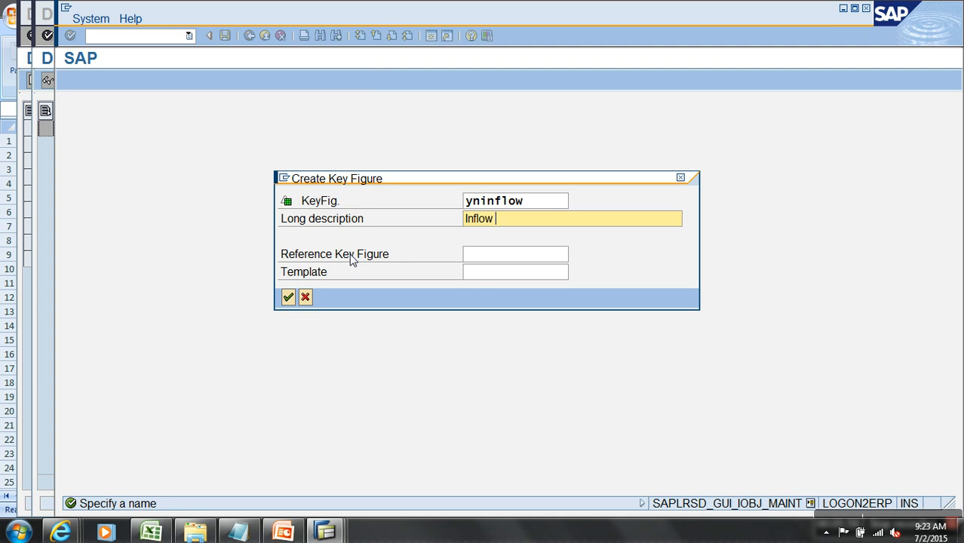
text(Inflow Stock)
key(Return)
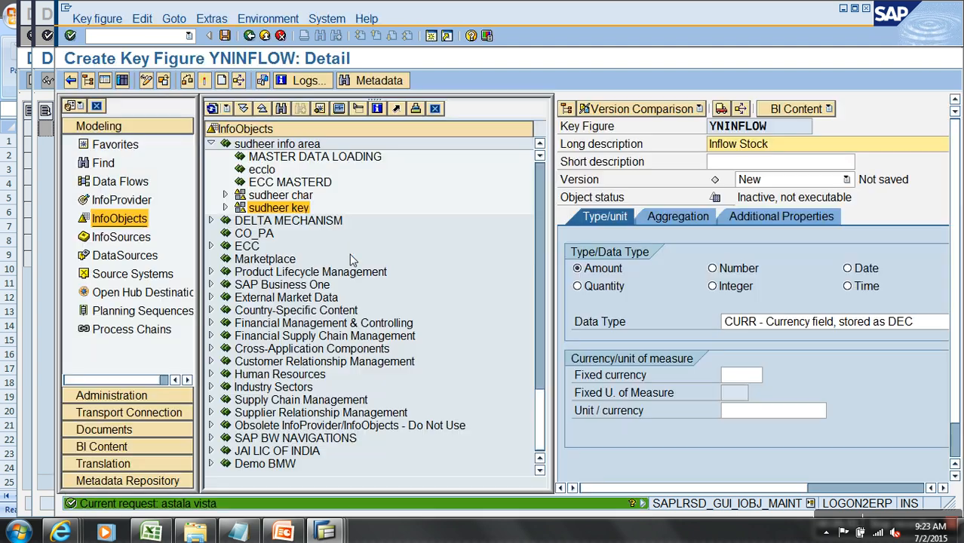
Define YNINFLOW as a quantity with unit 0UNIT, check its aggregation settings, activate it and leave the key figure maintenance.
click(603, 289)
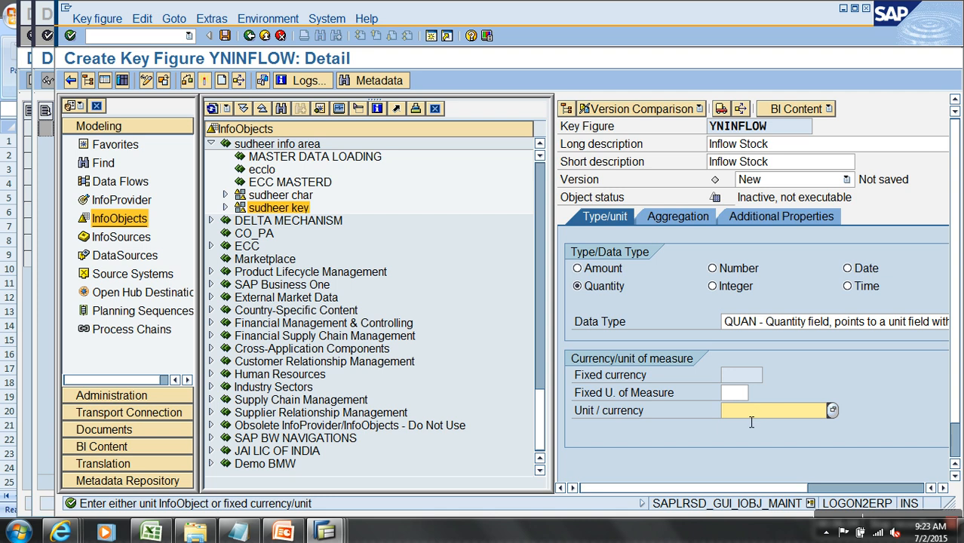
text(0unit)
key(Return)
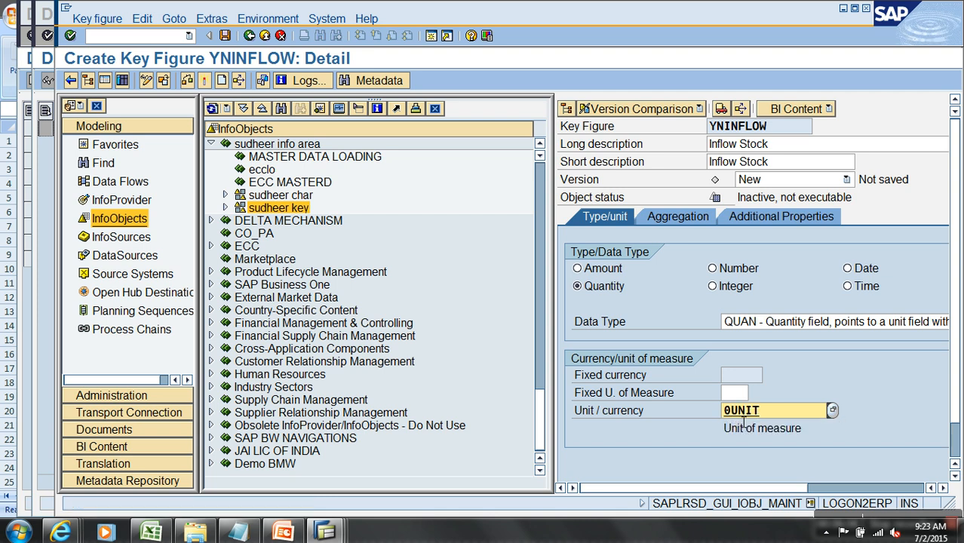
click(682, 216)
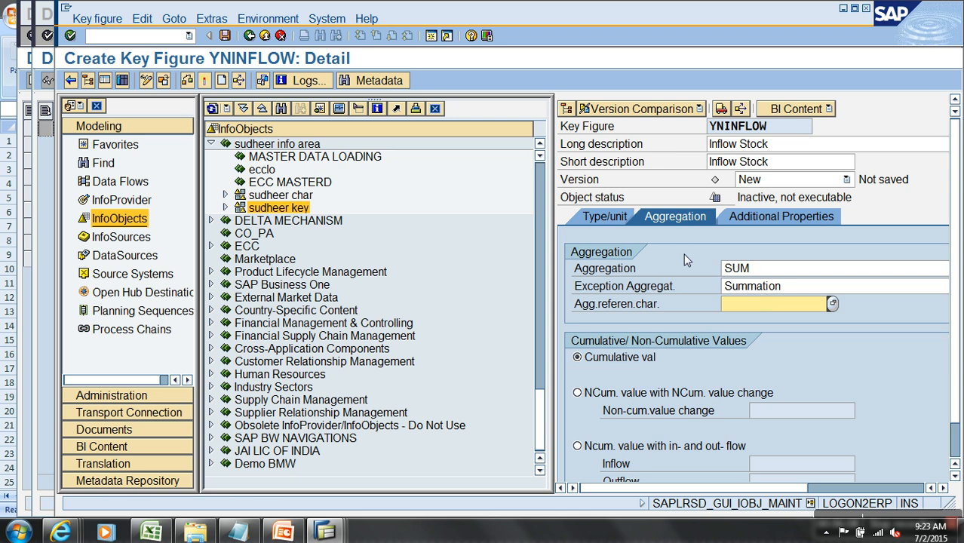
click(204, 80)
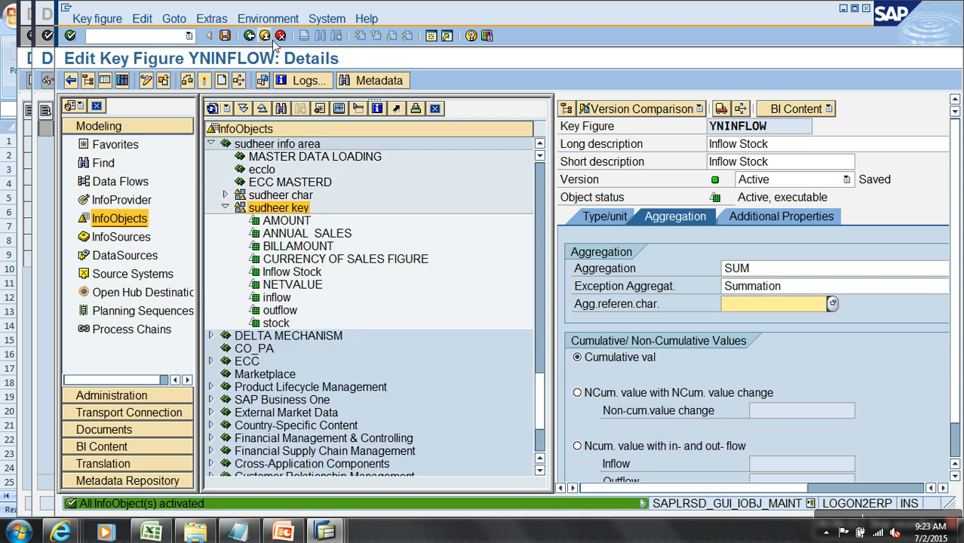
click(265, 36)
Create a key figure YNOUTFLOW with the long description Outflow in the catalog Z_SUDHKEY.
right_click(298, 210)
click(361, 314)
text(ynoutflo)
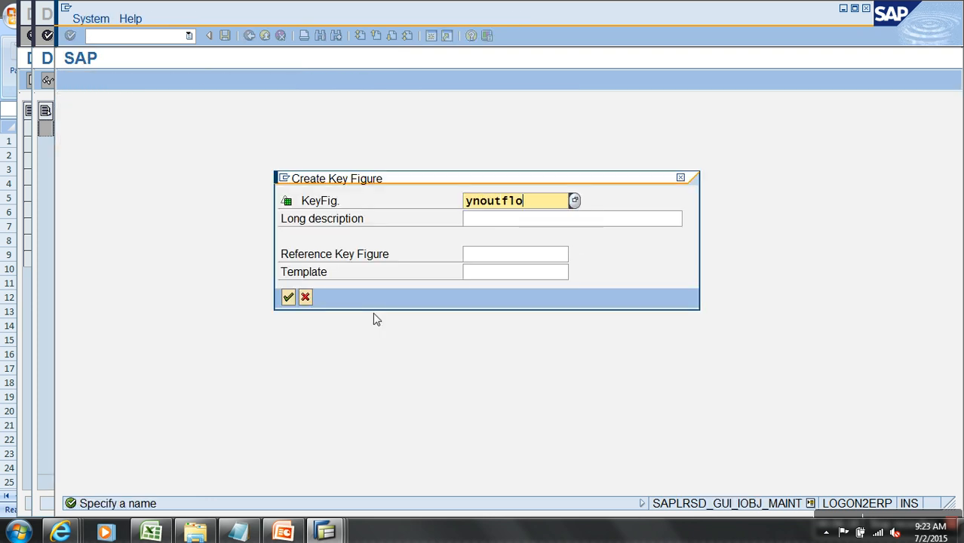
text(w)
key(Tab)
text(Outflow)
key(Return)
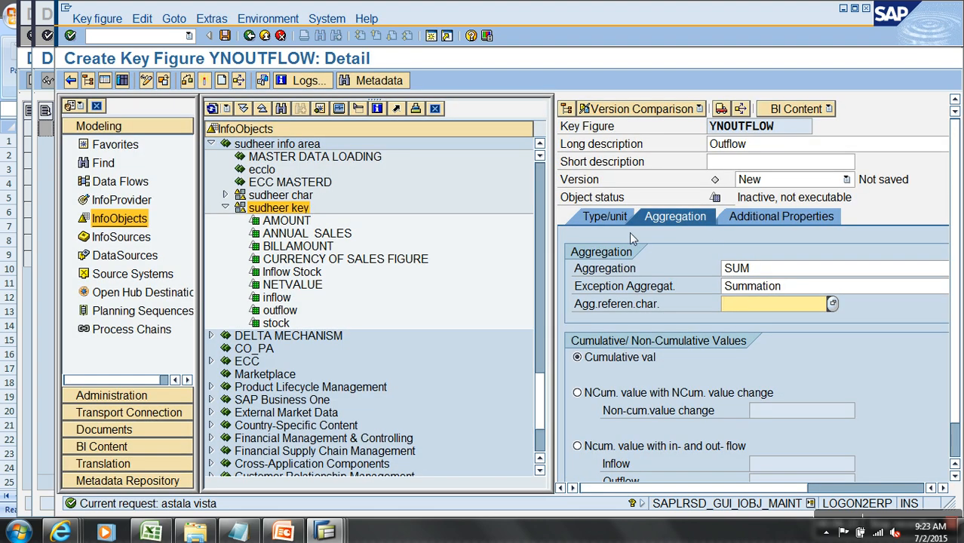
Define YNOUTFLOW as a quantity with unit 0UNIT, activate it and leave the key figure maintenance.
click(614, 218)
click(578, 286)
click(754, 412)
click(754, 426)
click(204, 80)
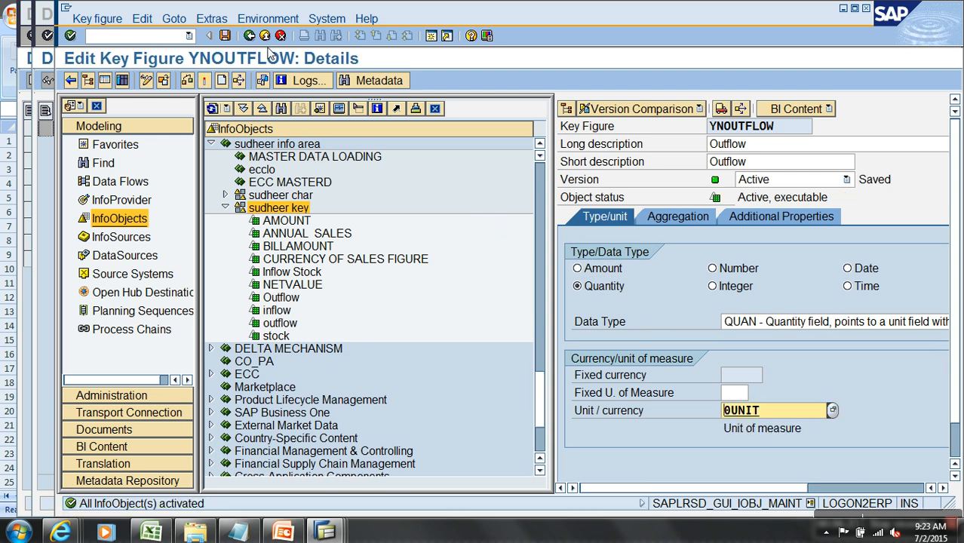
click(264, 38)
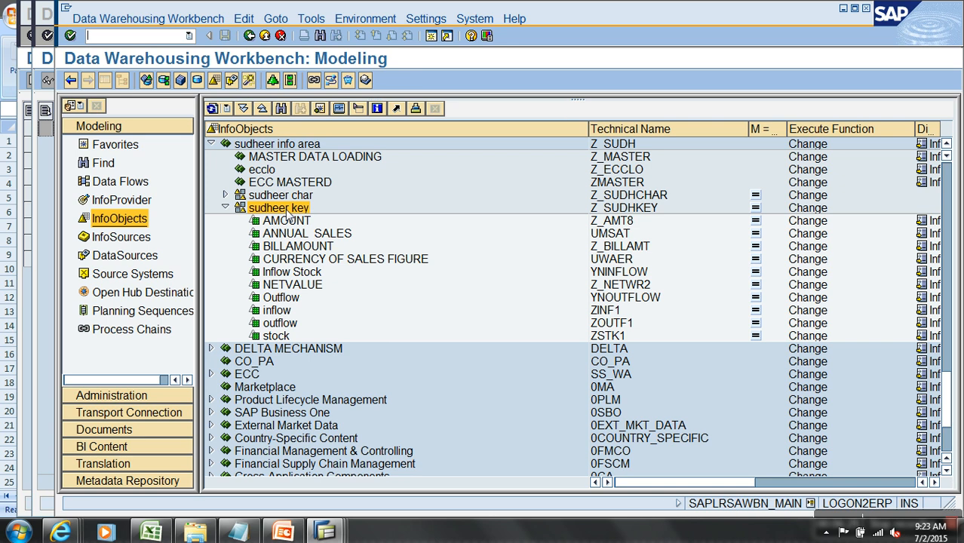
Create a key figure YNSTOCK with the long description Total Stock in the catalog Z_SUDHKEY.
right_click(288, 214)
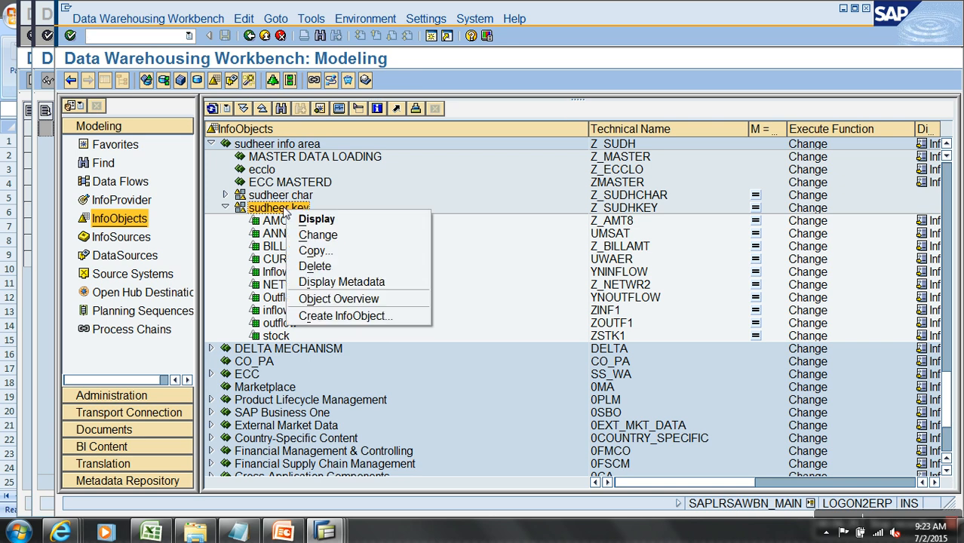
click(347, 316)
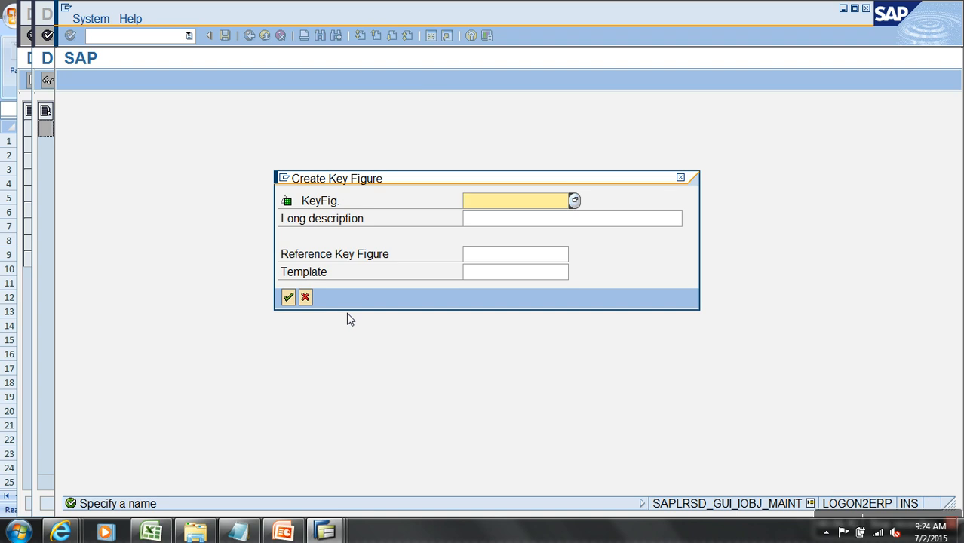
text(ynstock)
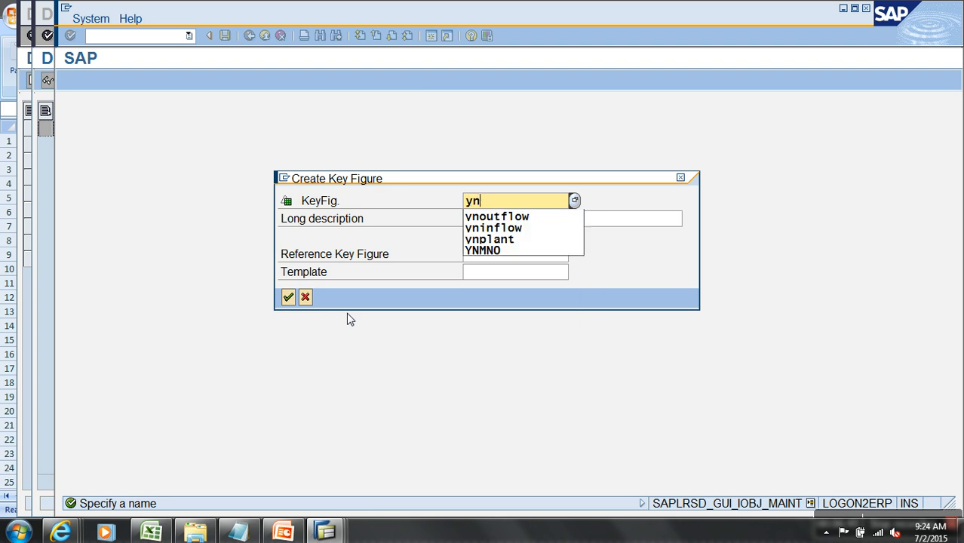
key(Tab)
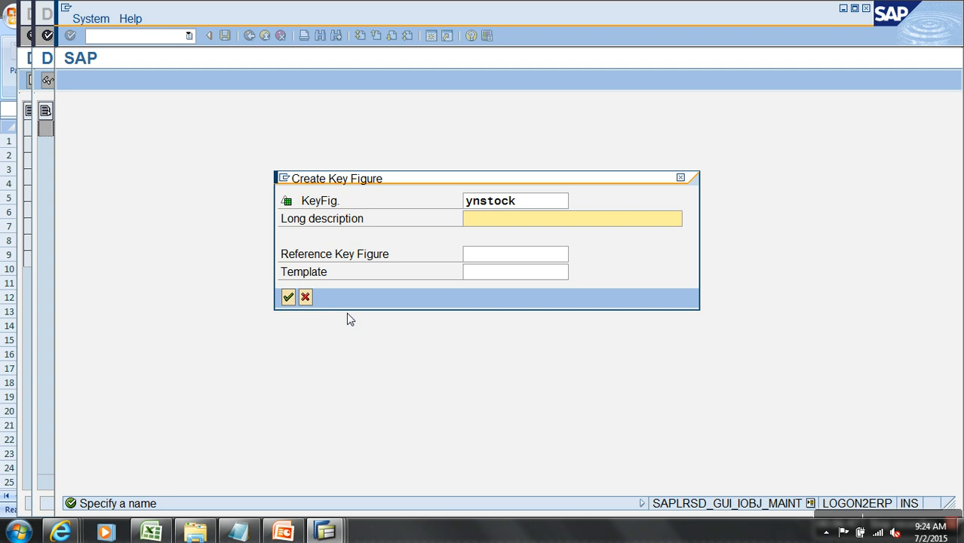
text(S)
key(BackSpace)
text(Total Stock)
key(Return)
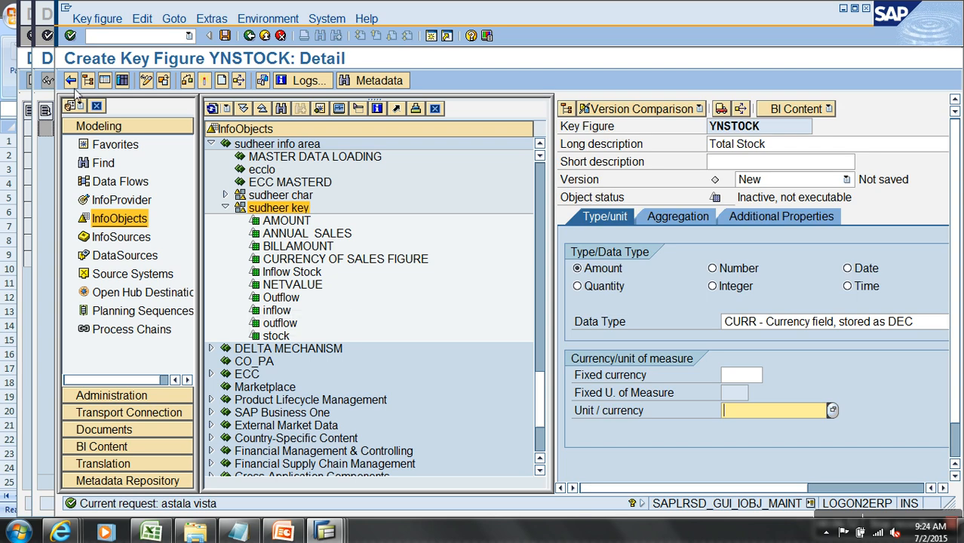
key(Return)
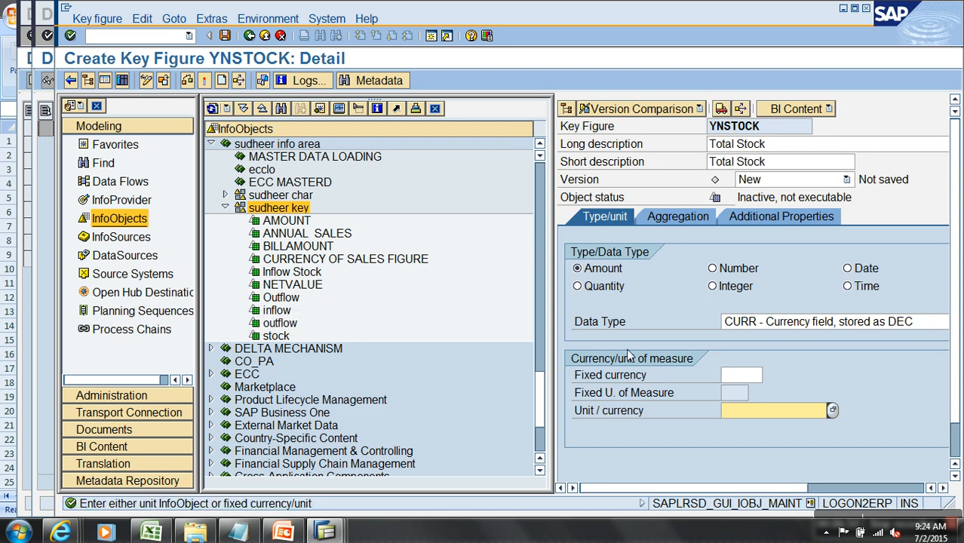
Define YNSTOCK as a quantity key figure with the unit 0UNIT.
click(608, 293)
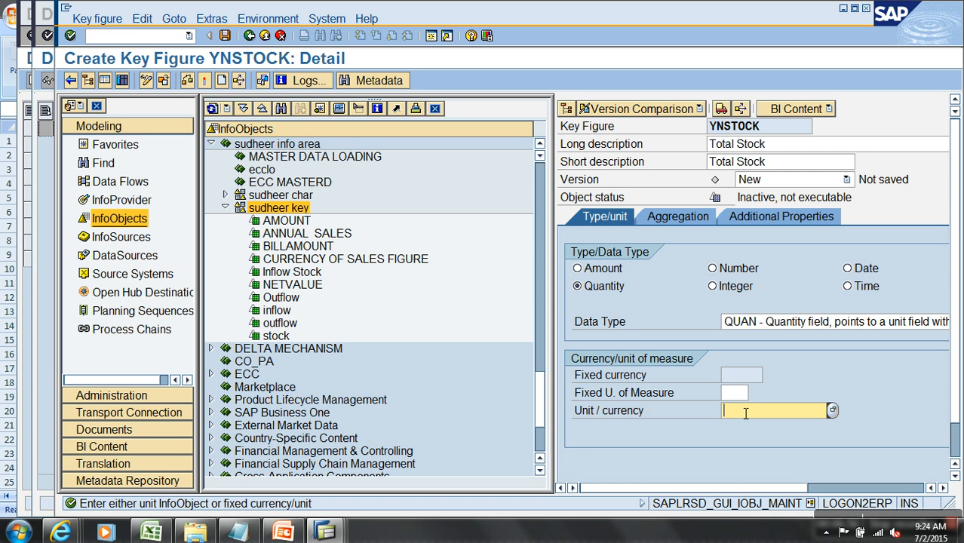
text(0unit)
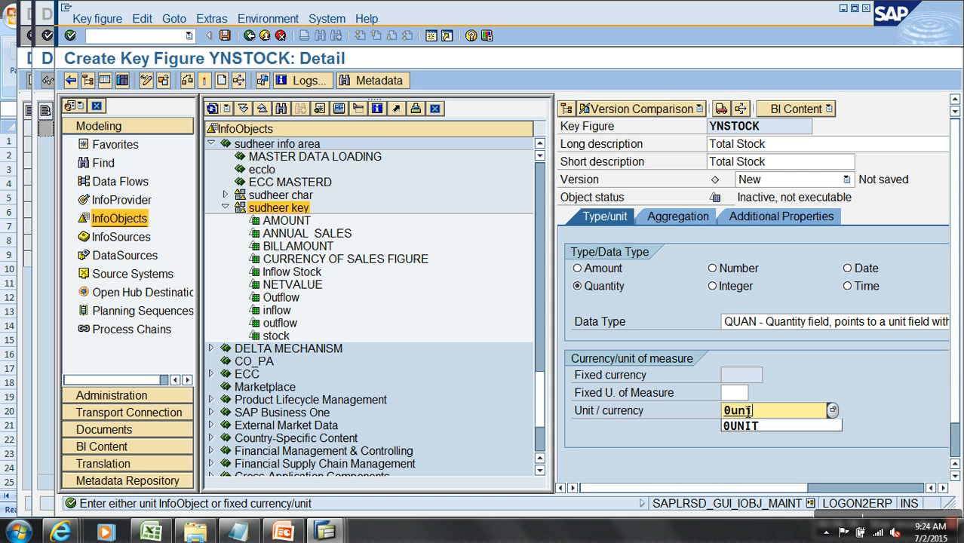
key(Return)
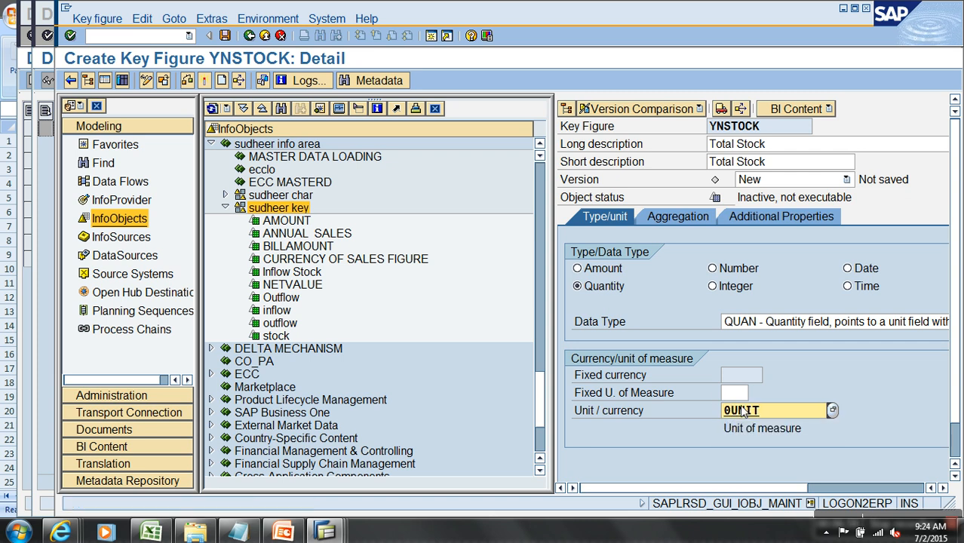
Make YNSTOCK a non-cumulative value with in- and outflow, using YNINFLOW as inflow and YNOUTFLOW as outflow.
click(105, 80)
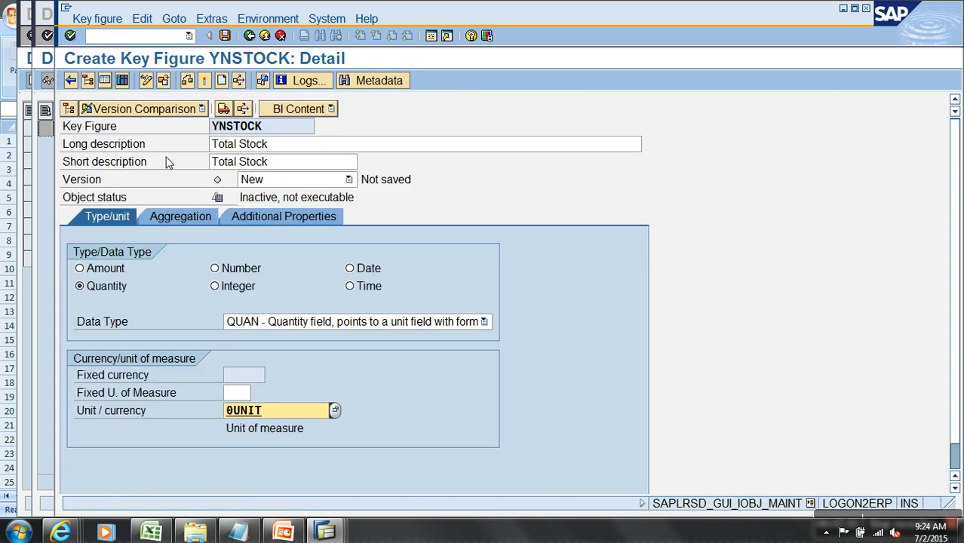
click(182, 218)
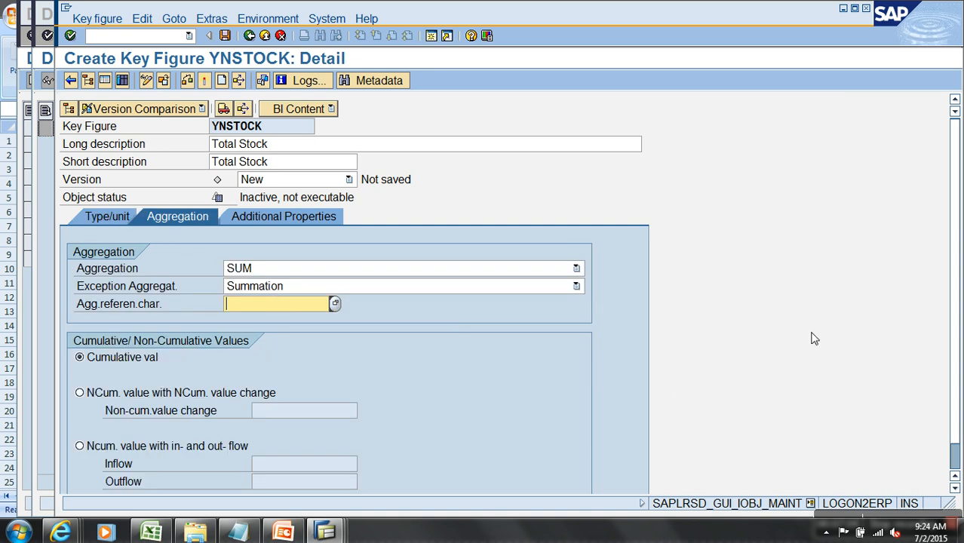
scroll(950, 195, down, 1)
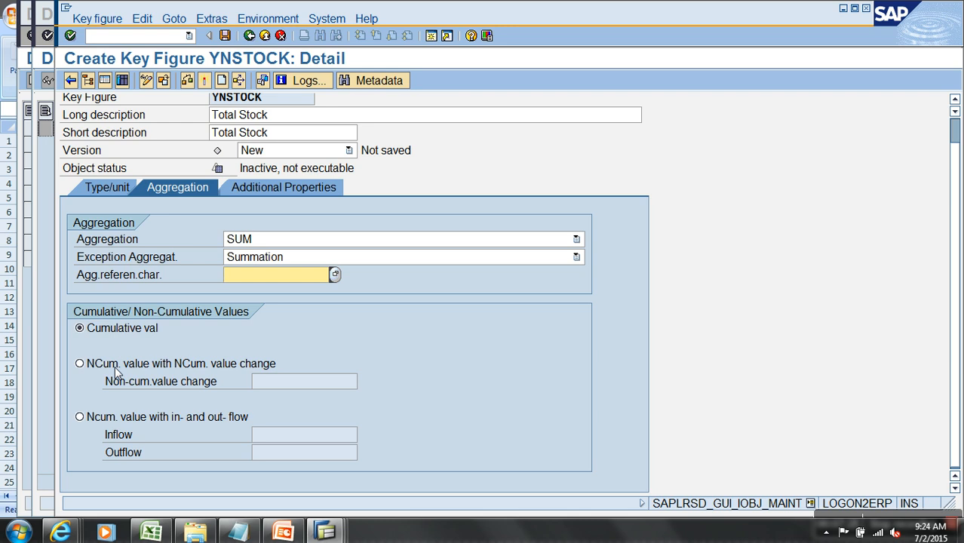
click(111, 417)
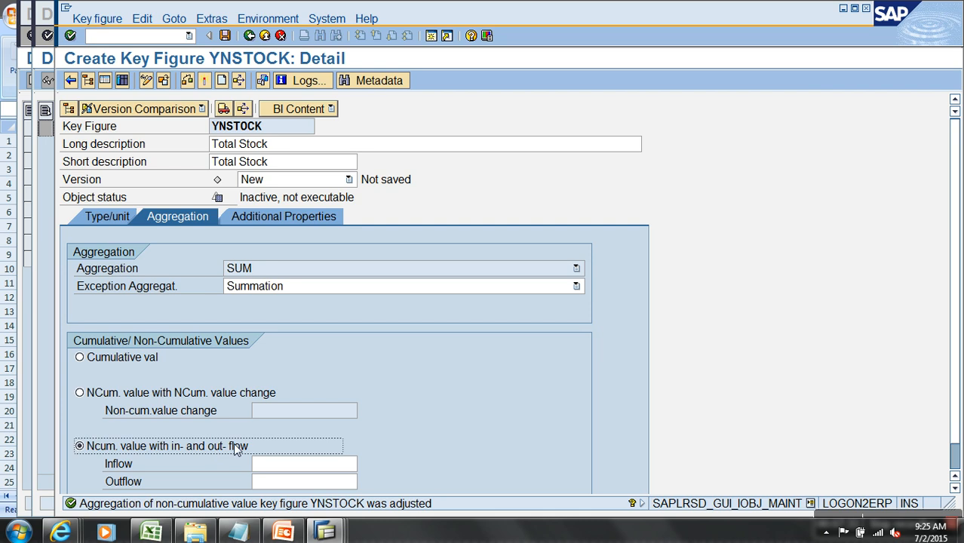
scroll(235, 446, down, 1)
click(284, 435)
text(yninflow)
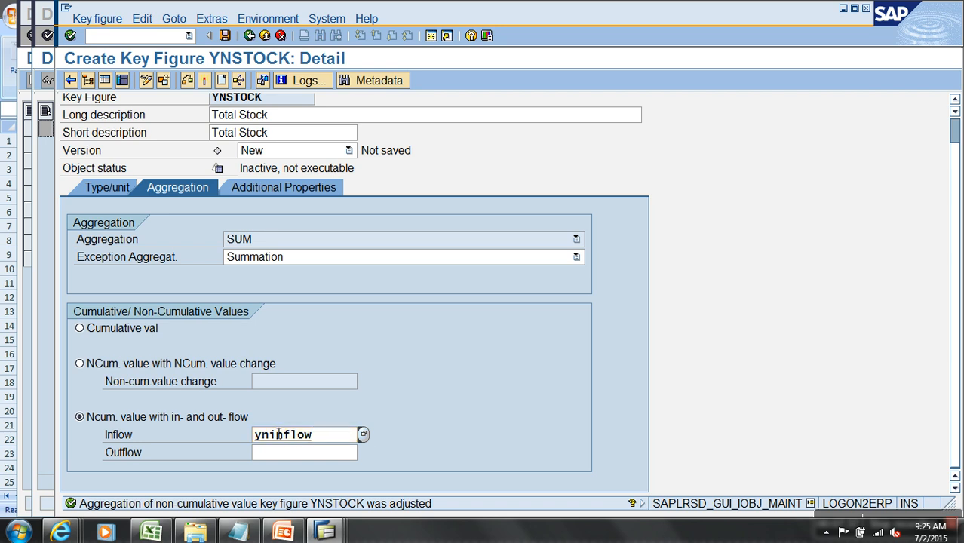
key(Return)
click(296, 454)
text(ynoutflow)
key(Return)
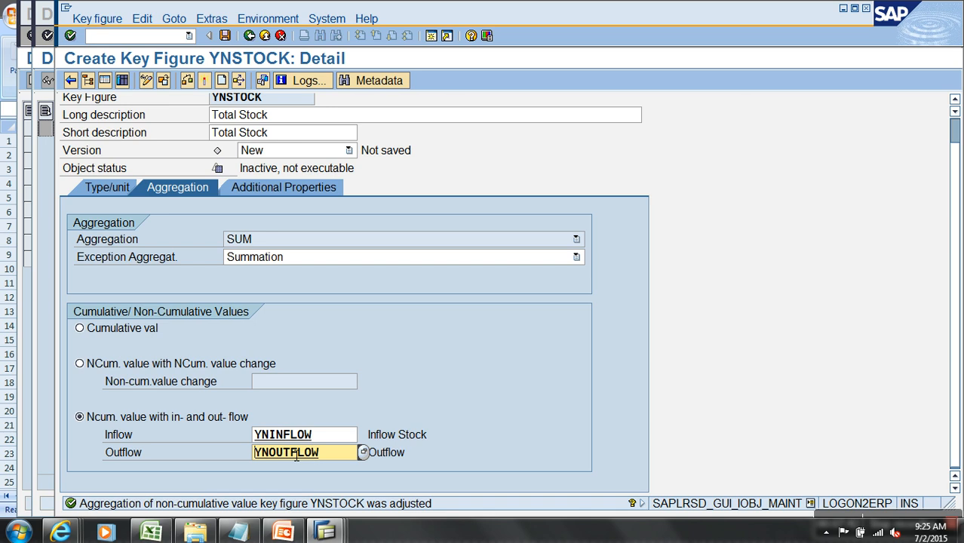
drag(336, 442, 259, 443)
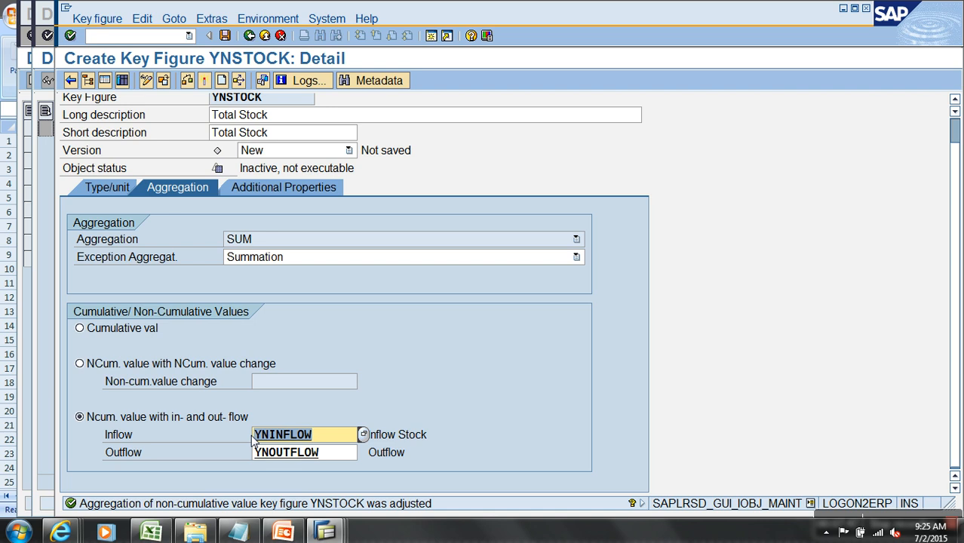
drag(330, 453, 237, 453)
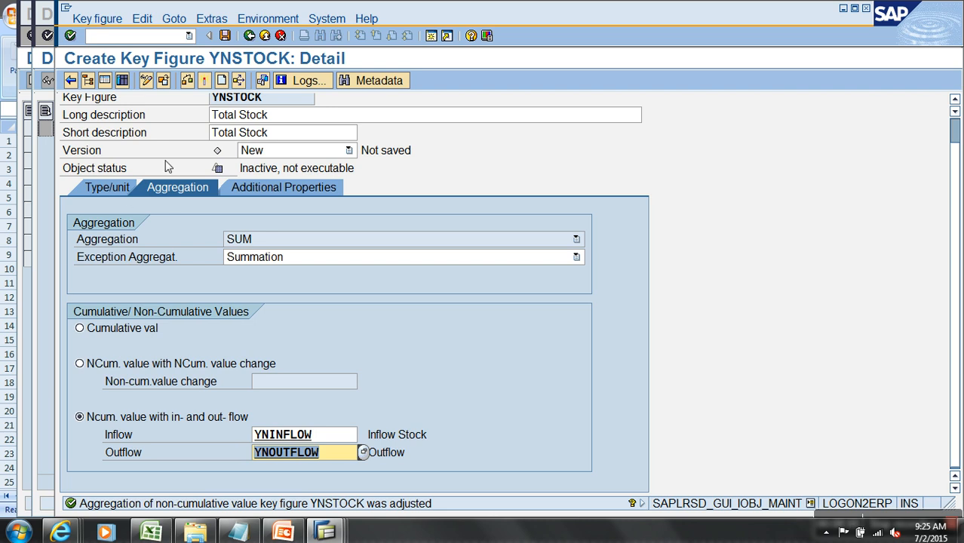
click(204, 81)
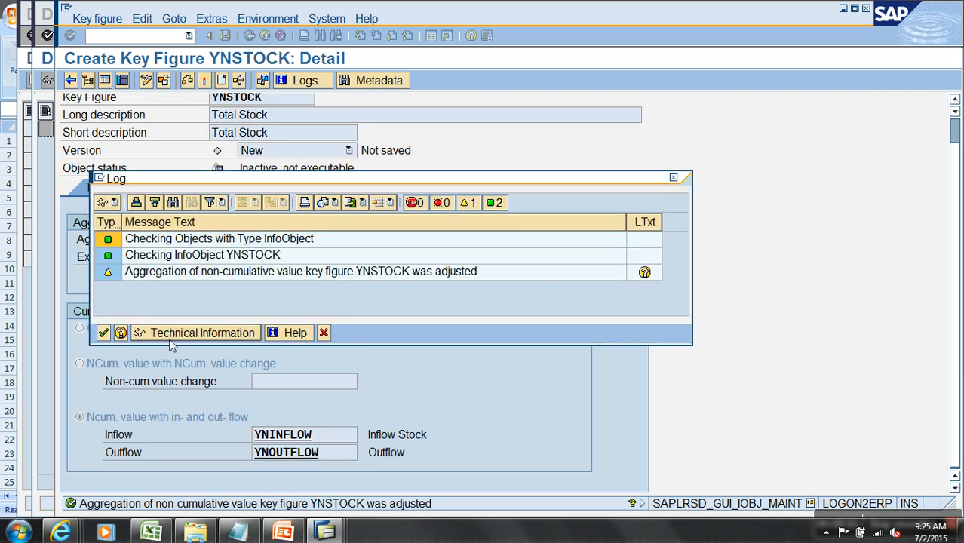
click(107, 337)
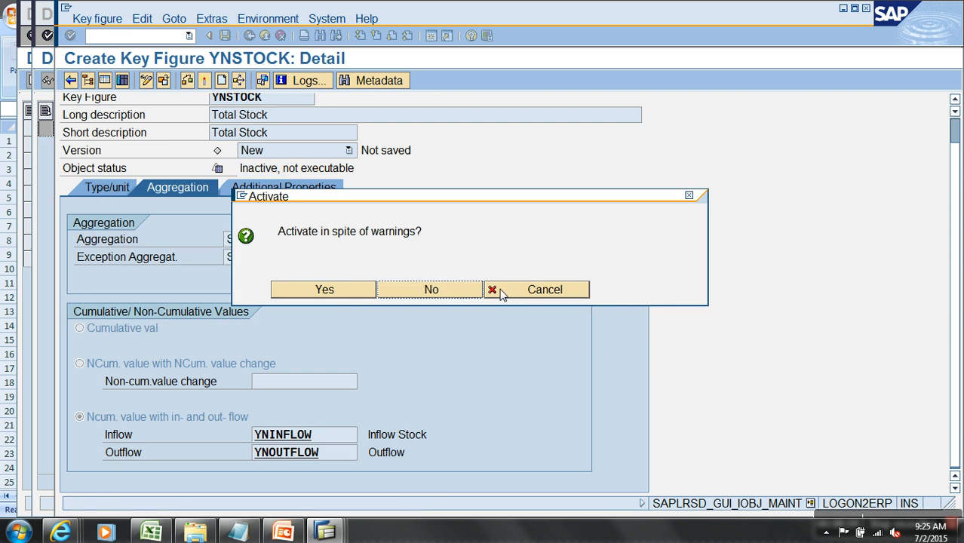
click(528, 290)
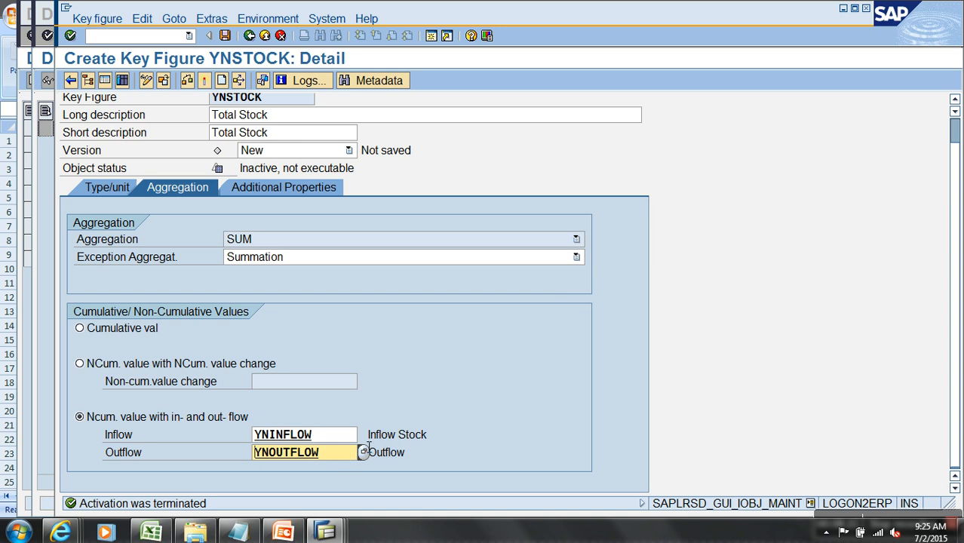
Set the exception aggregation of YNSTOCK to Last Value.
click(300, 257)
scroll(267, 295, up, 1)
click(269, 272)
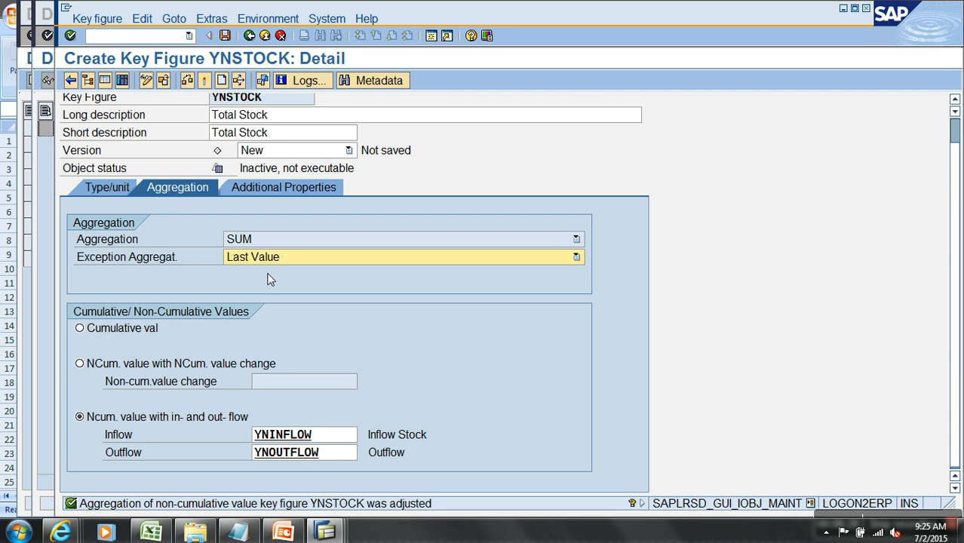
Activate YNSTOCK in spite of warnings and leave the key figure maintenance.
click(205, 83)
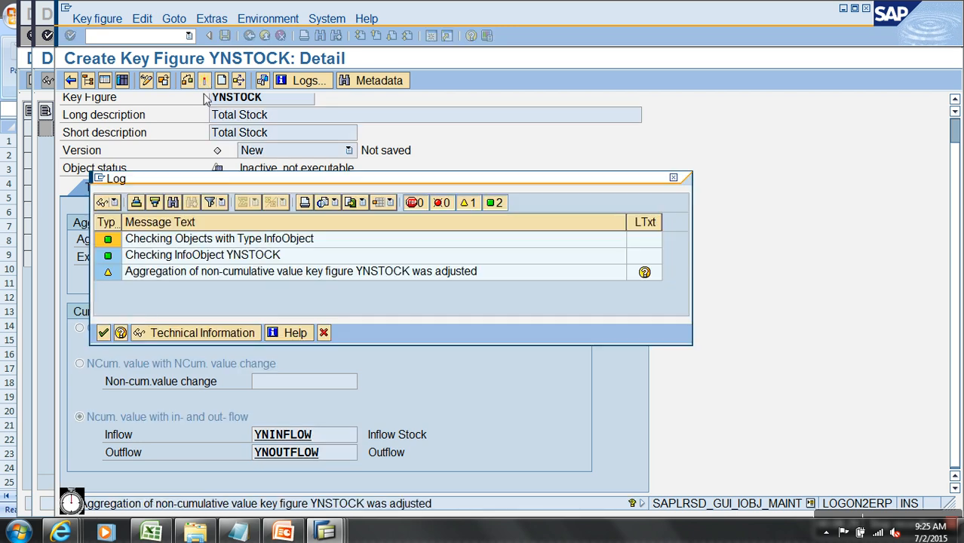
click(104, 334)
click(314, 290)
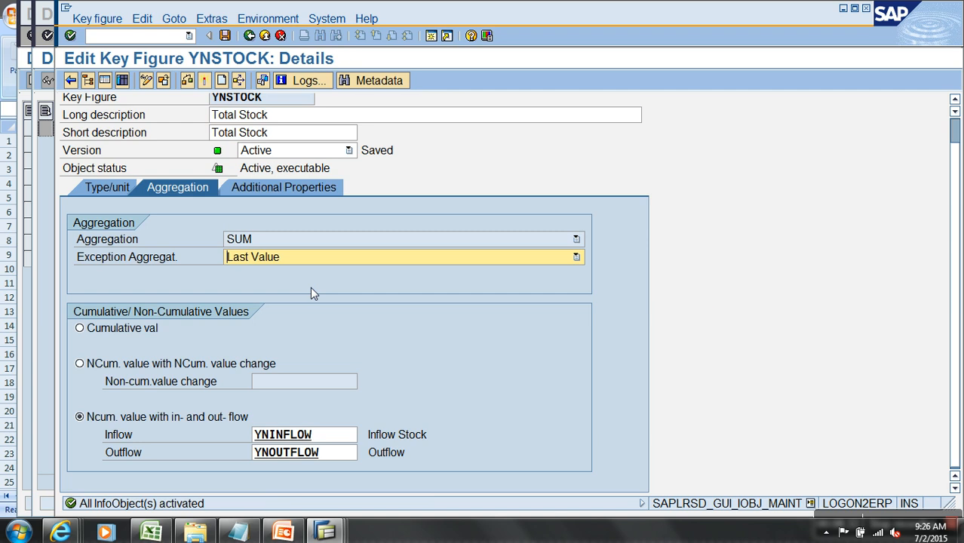
click(265, 36)
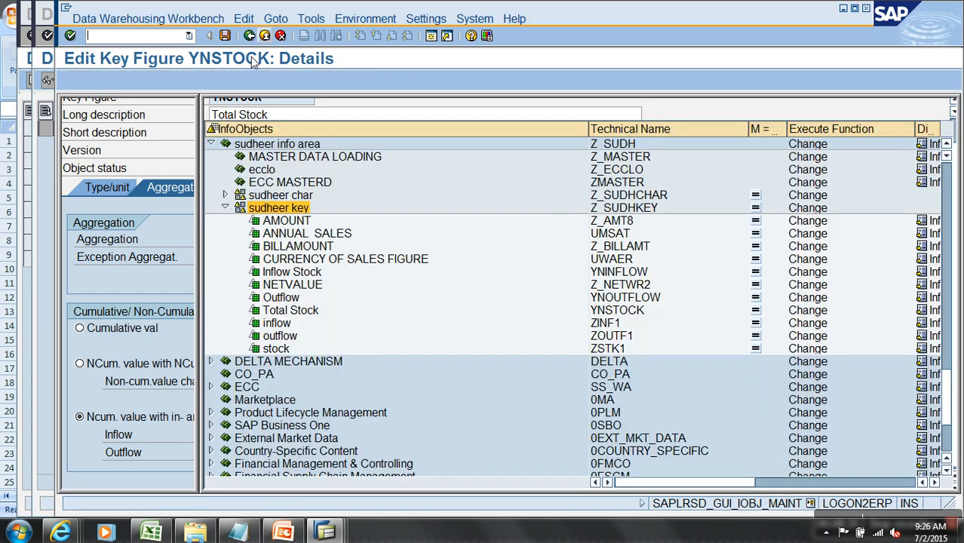
Create an InfoArea ZINV described as Demo Inventory under the favorite Breverien Motor Works Munich, Germany.
click(128, 149)
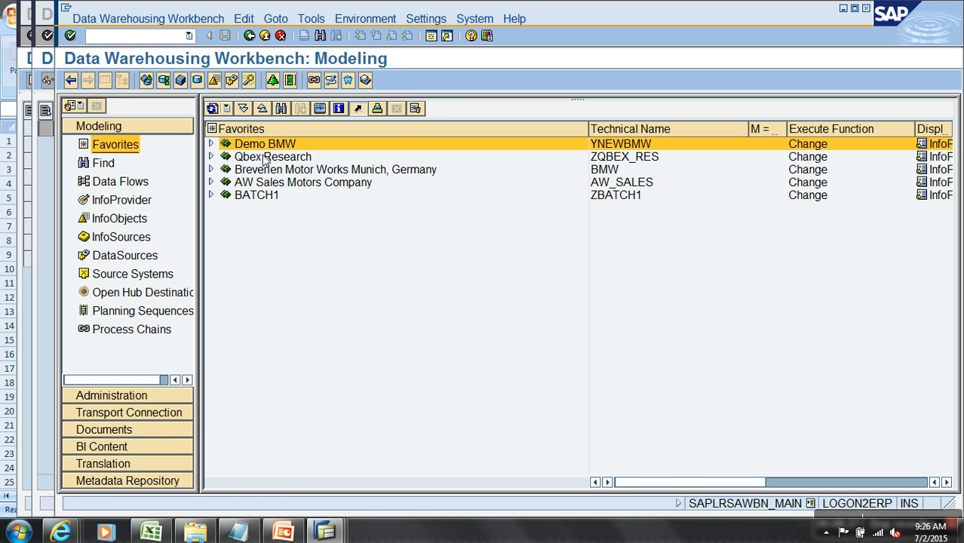
click(211, 169)
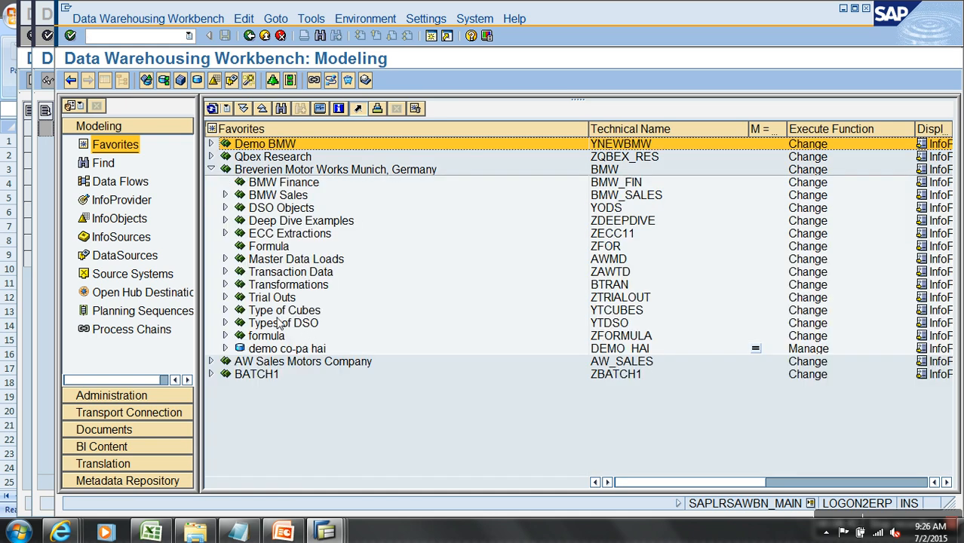
right_click(294, 170)
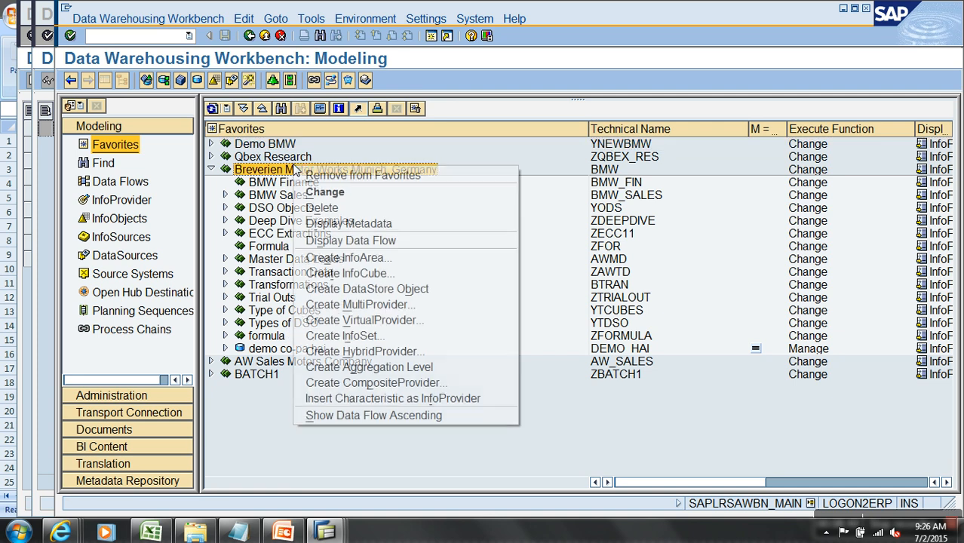
click(353, 257)
text(zinv)
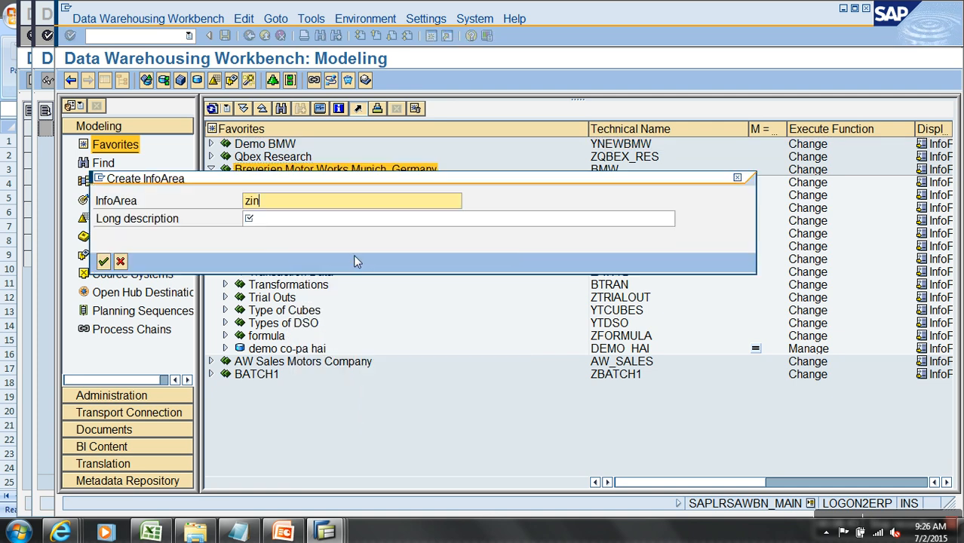
key(Tab)
text(Demo )
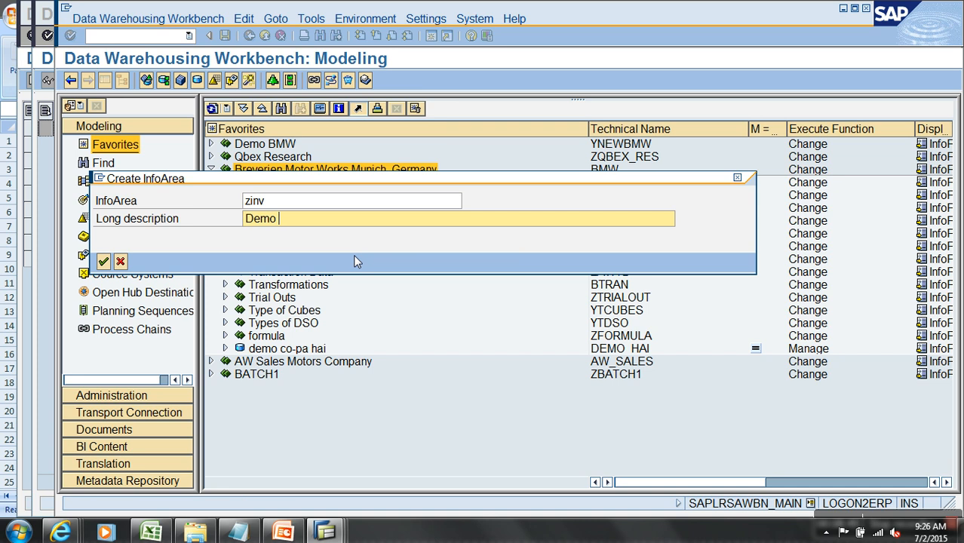
text(Inventory)
key(Return)
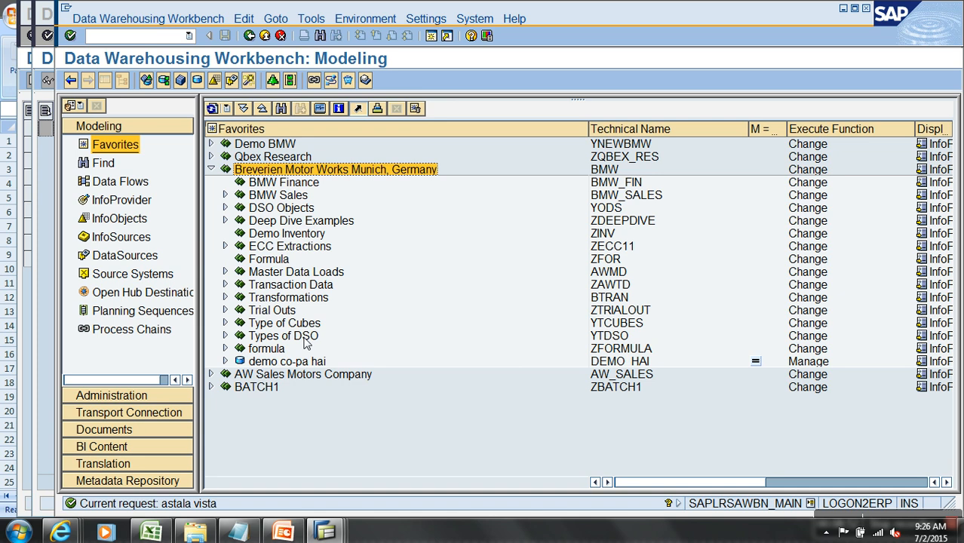
Try to create a standard InfoCube yic_c03 described as Demo inventory Cube in the InfoArea Demo Inventory.
right_click(301, 234)
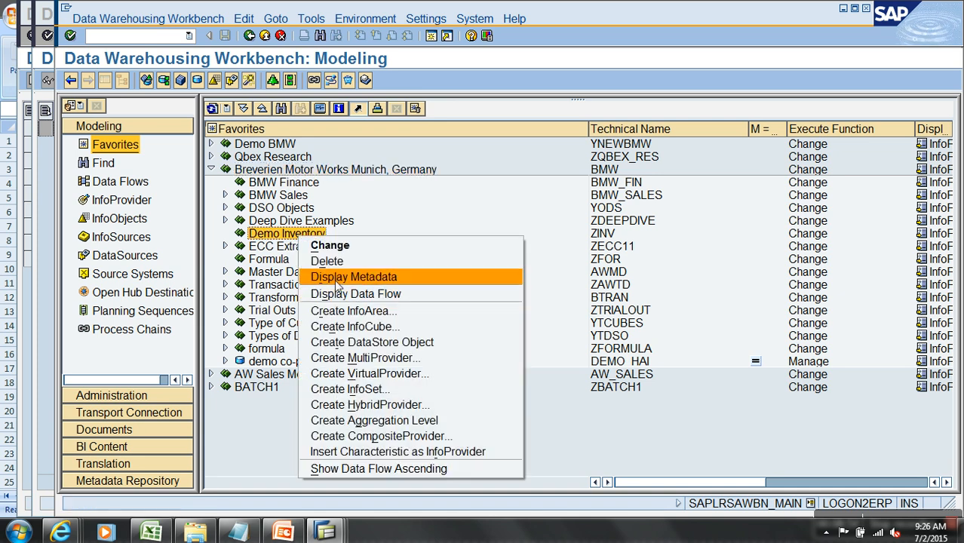
click(385, 326)
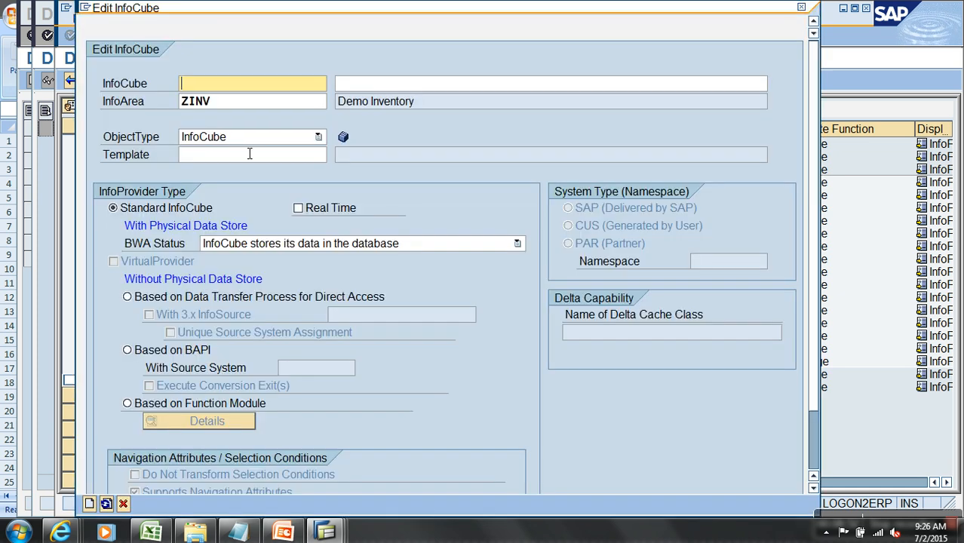
text(yic_c03)
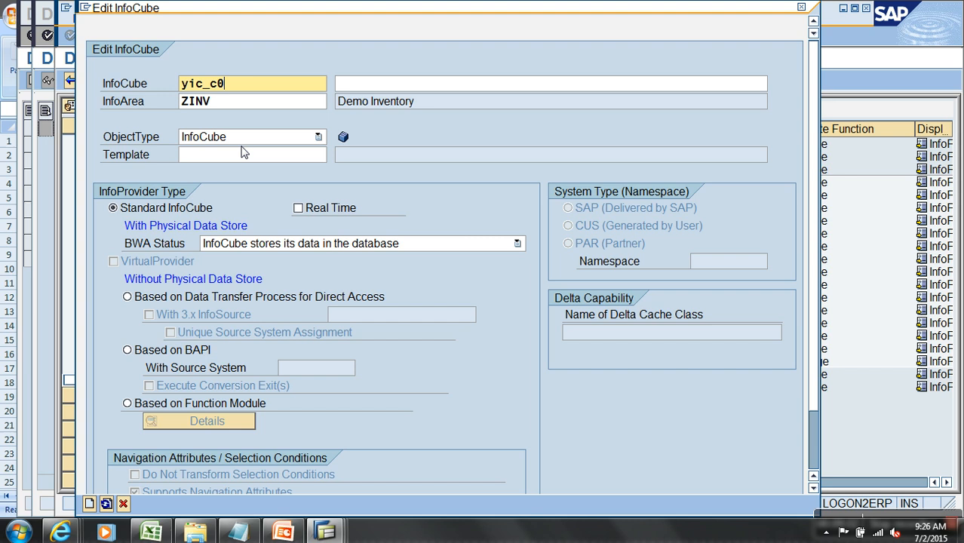
key(Tab)
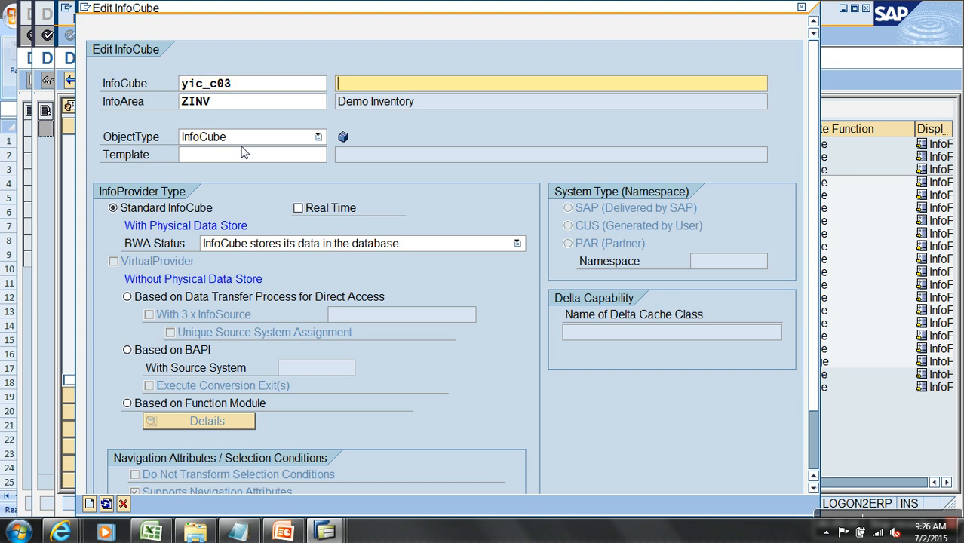
text(Demo inventory Cube)
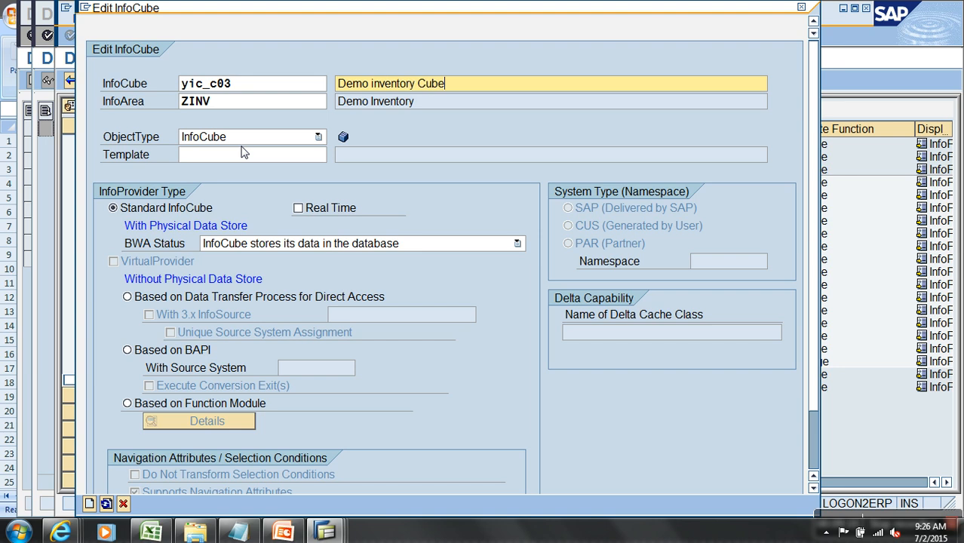
click(89, 504)
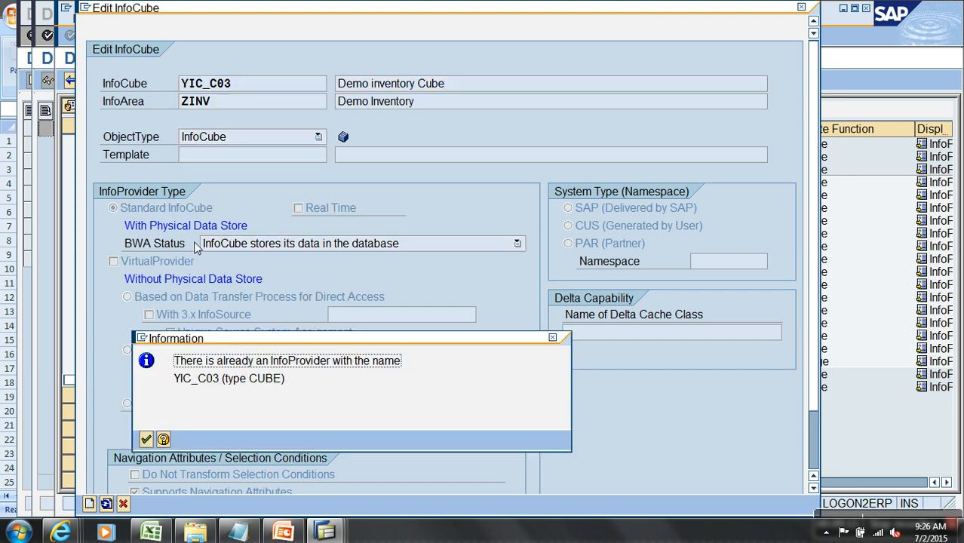
click(147, 439)
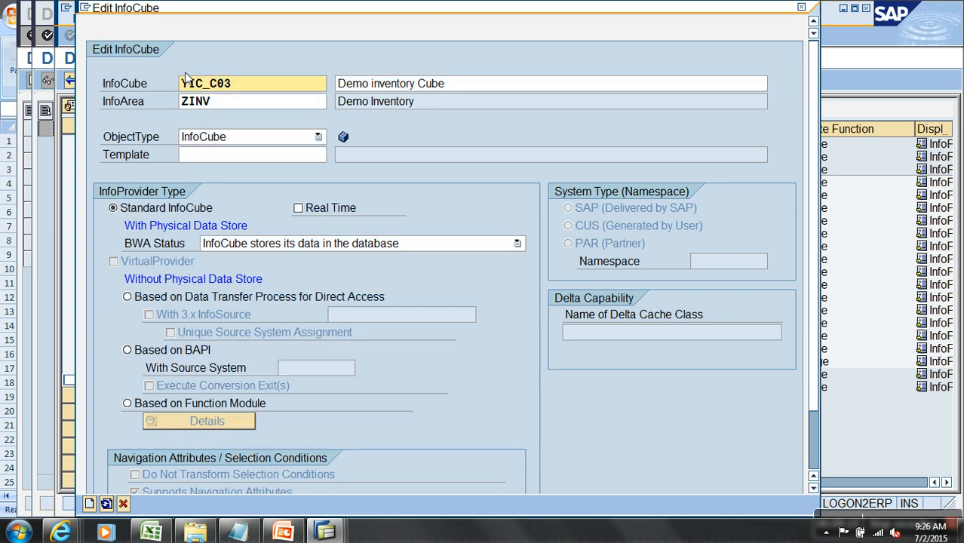
Change the technical name of the new InfoCube to BIC_C03 and create it.
key(BackSpace)
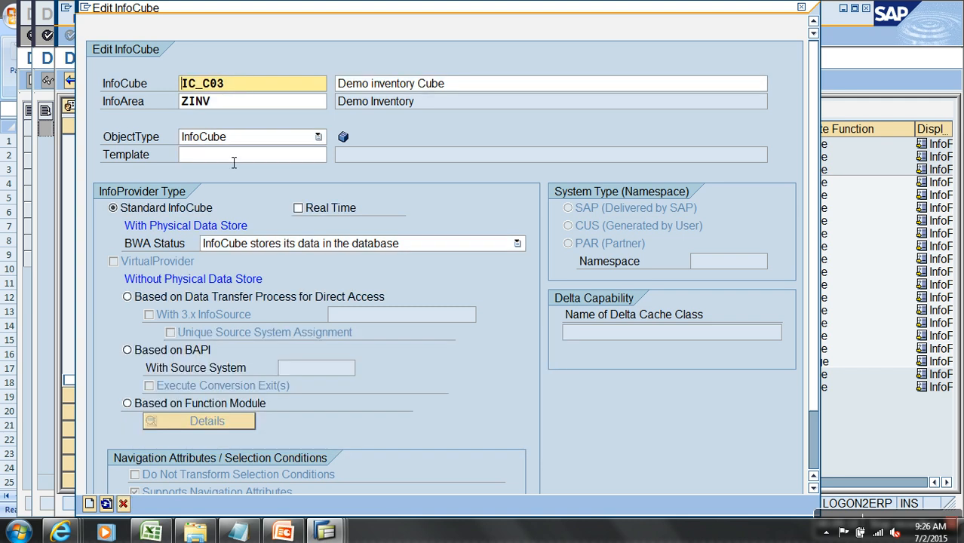
text(b)
click(90, 504)
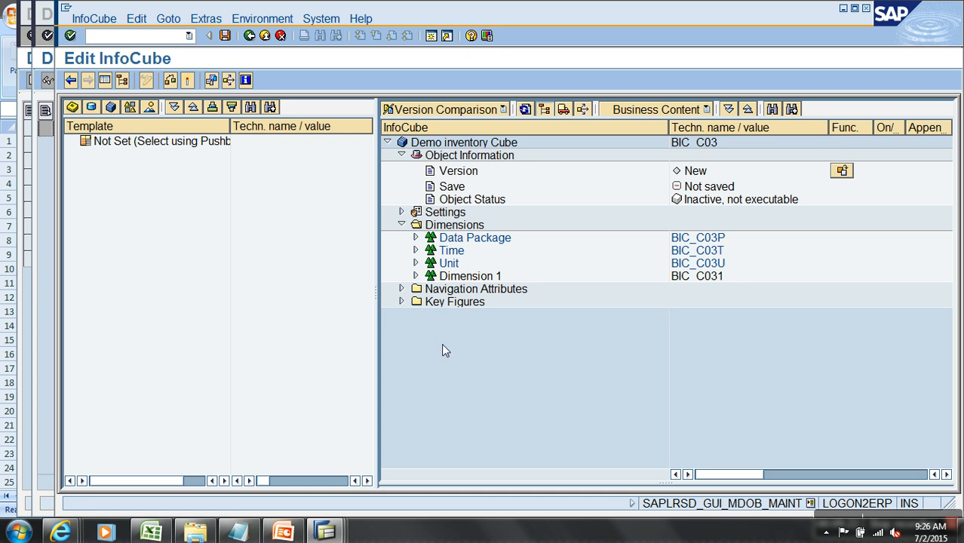
Add the InfoObjects YNMNO and YNPLANT to Dimension 1 of the InfoCube by direct input.
right_click(486, 276)
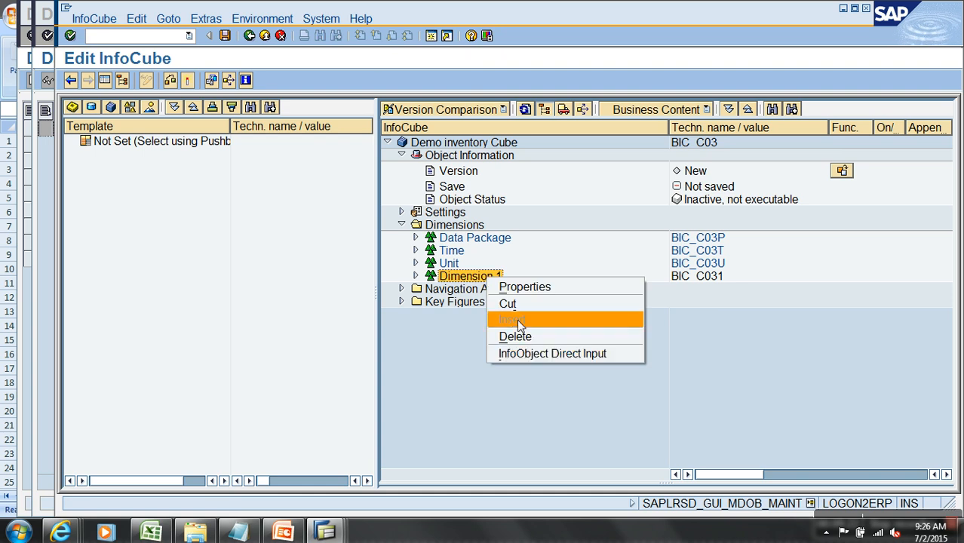
click(534, 351)
text(ynmno)
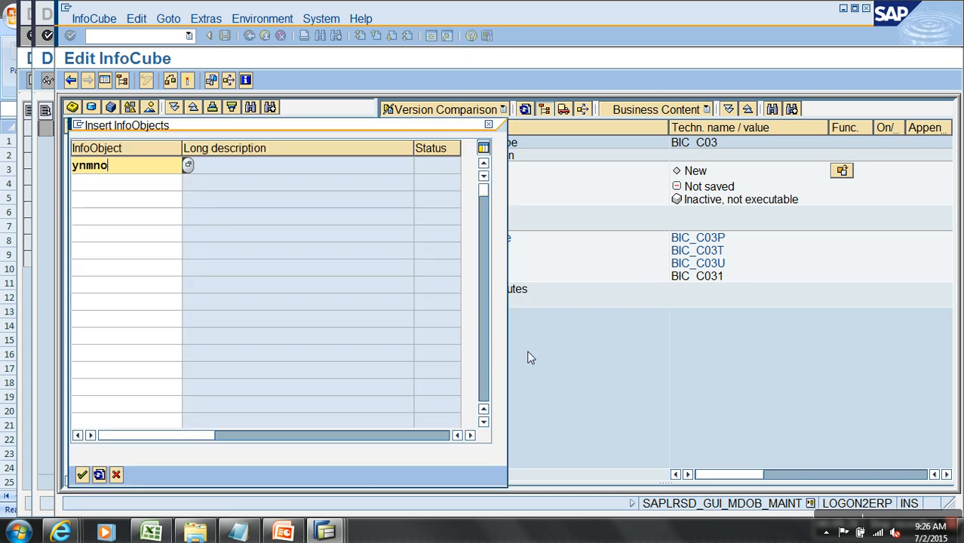
key(Down)
text(ynplant)
key(Return)
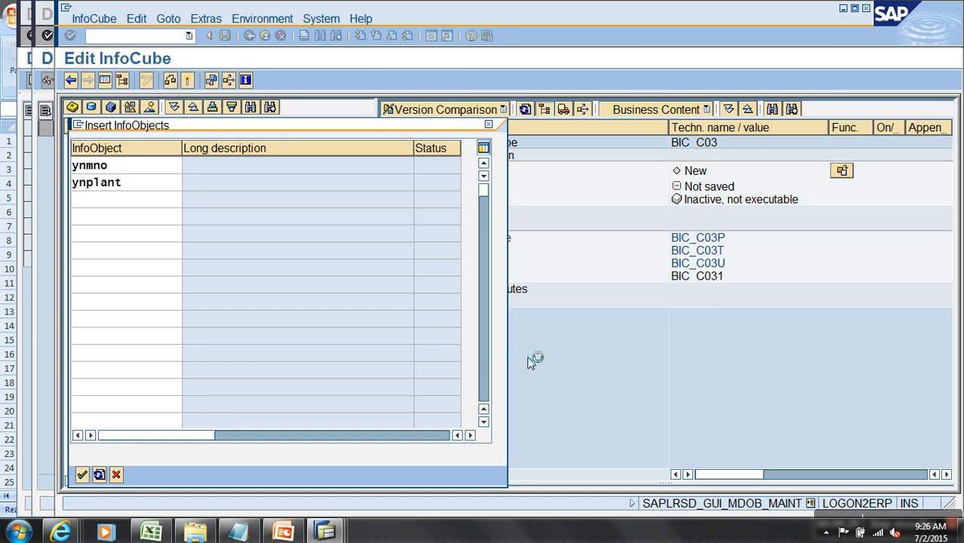
Add the InfoObject 0CALDAY to the Time dimension of the InfoCube by direct input.
right_click(453, 261)
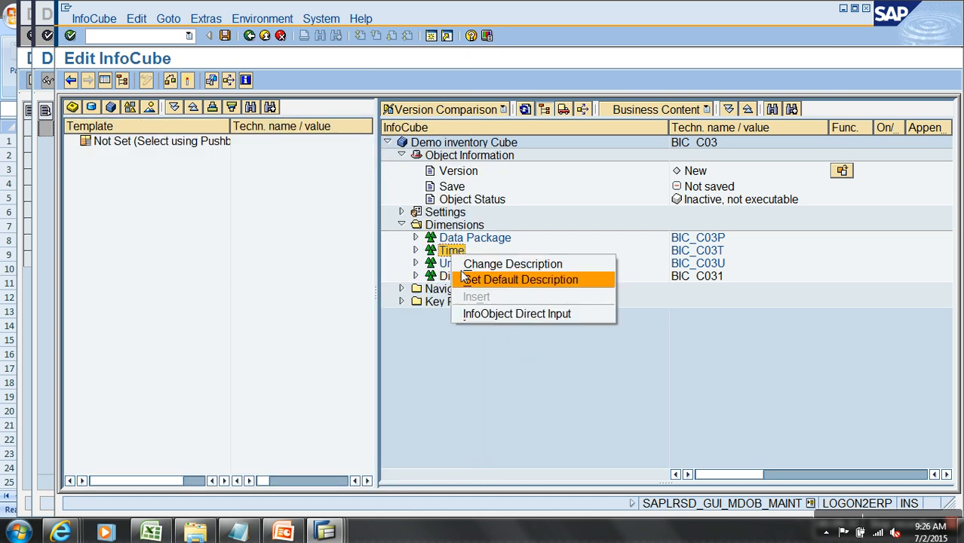
click(513, 315)
text(0calday)
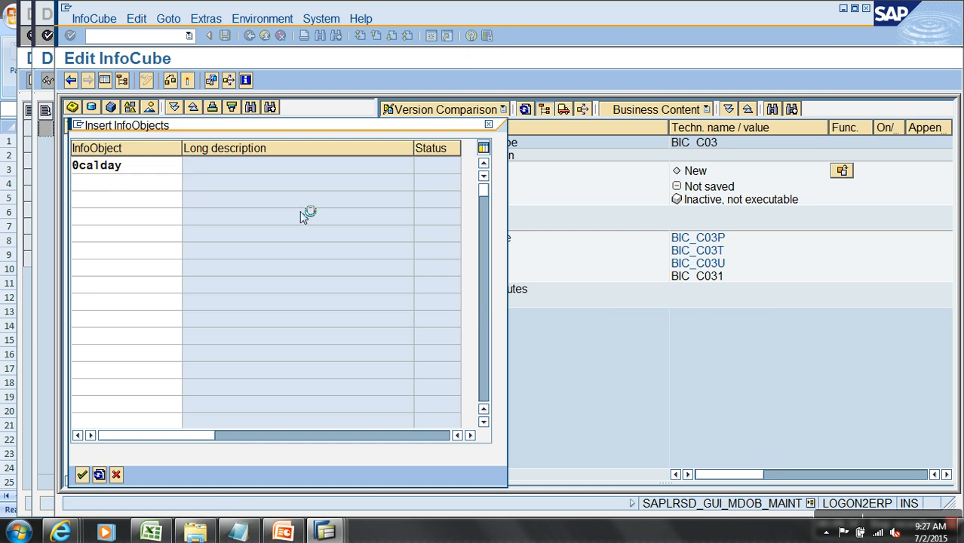
key(Return)
Add the non-cumulative key figure YNSTOCK to the InfoCube by direct input and expand the key figures.
right_click(464, 303)
click(530, 380)
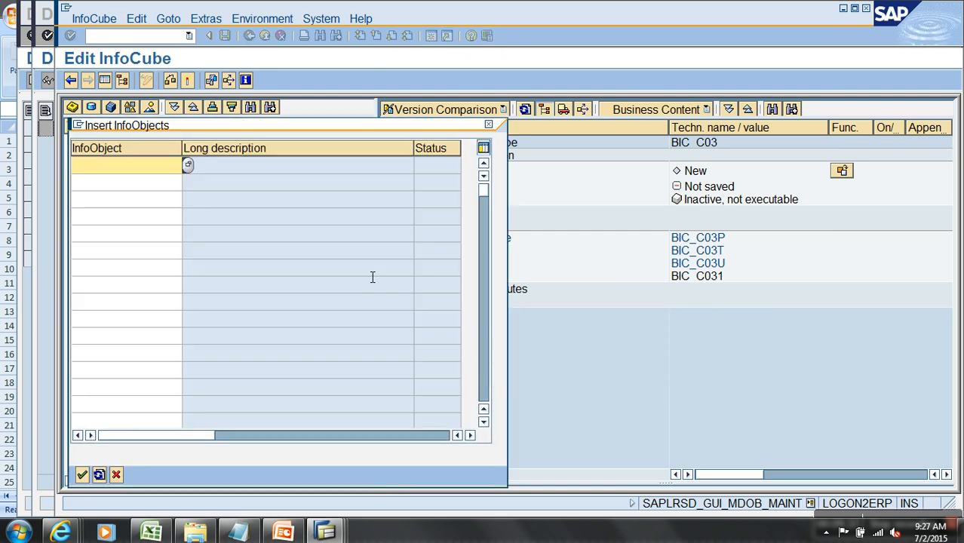
text(ynstock)
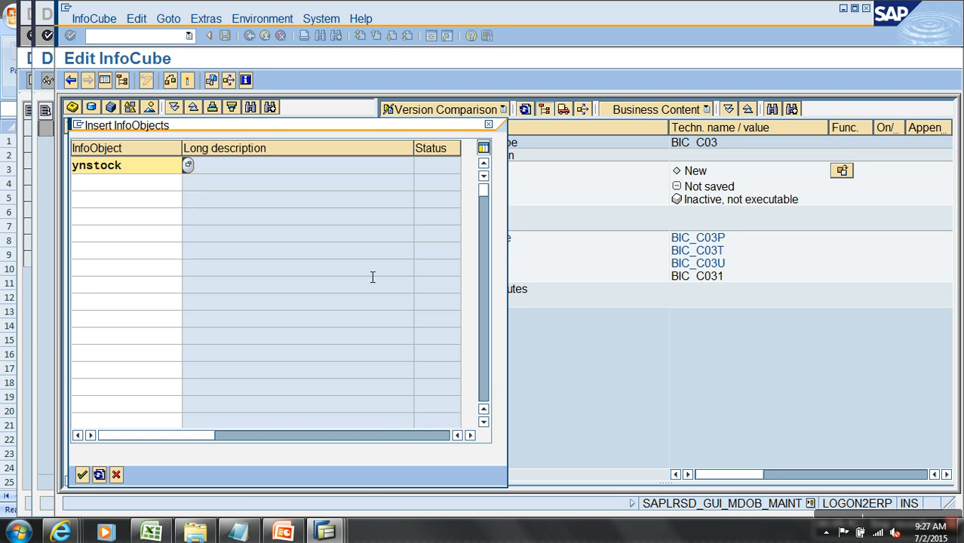
key(Return)
click(400, 302)
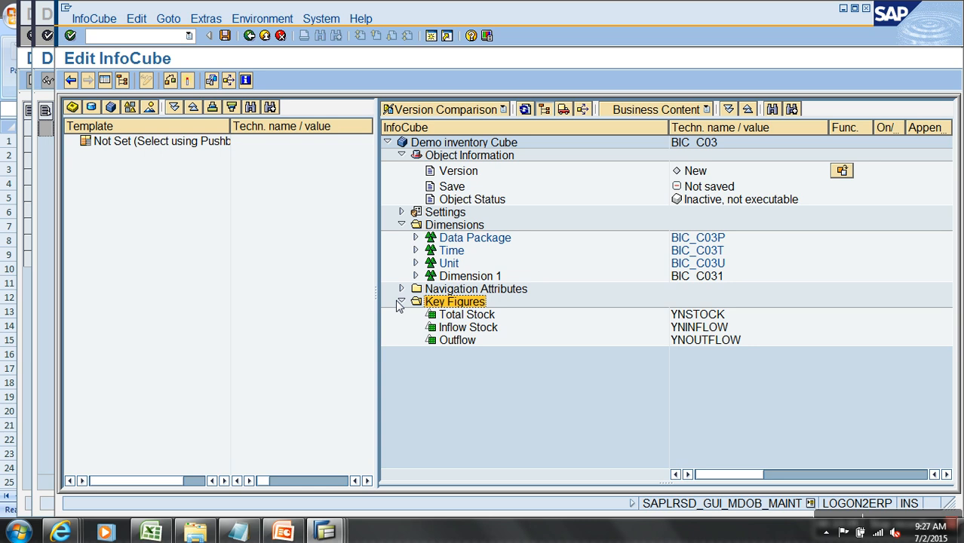
Check the non-cumulative value parameters of the InfoCube and activate the InfoCube.
click(207, 19)
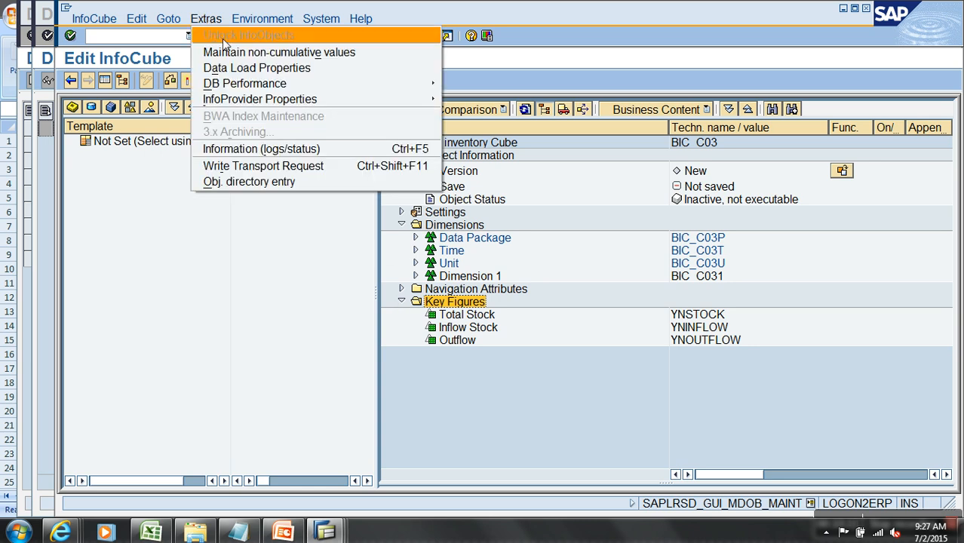
click(260, 58)
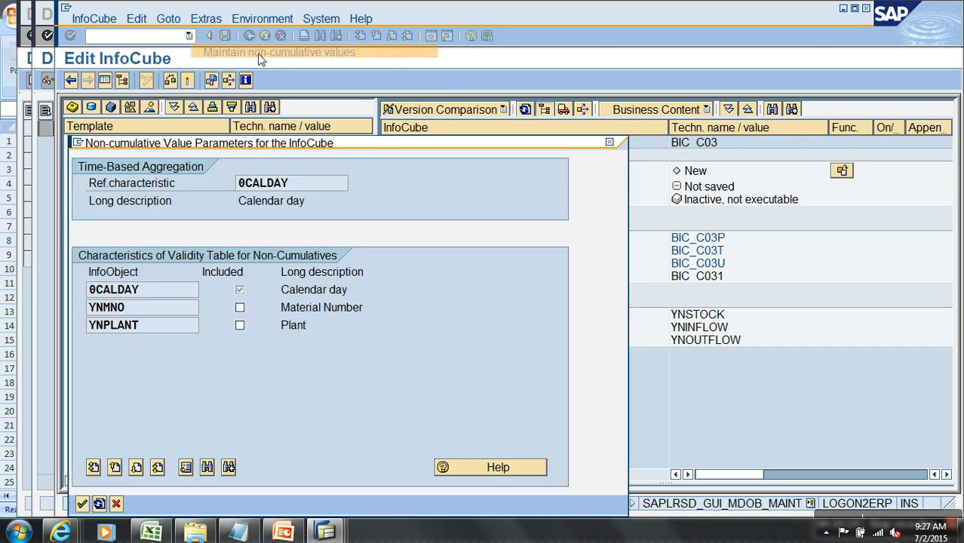
drag(350, 147, 469, 67)
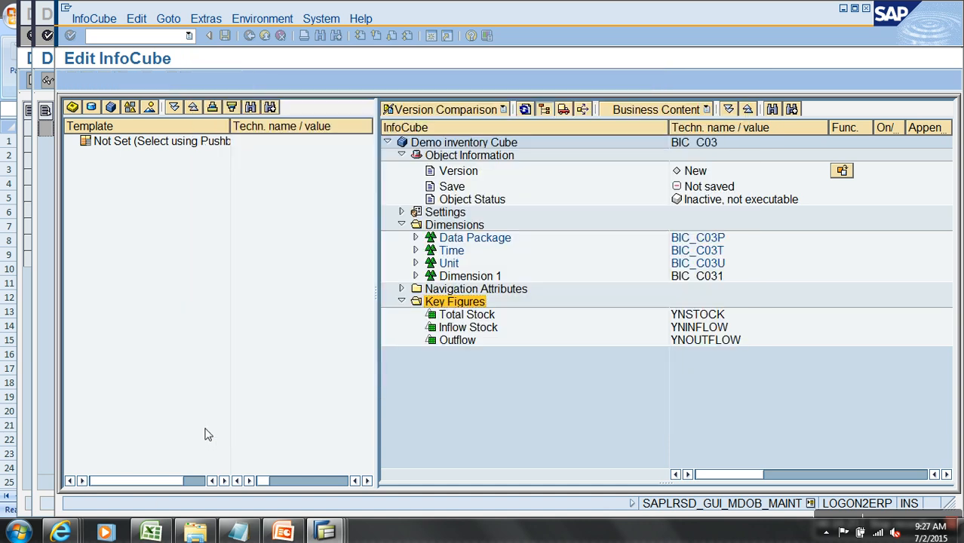
click(203, 424)
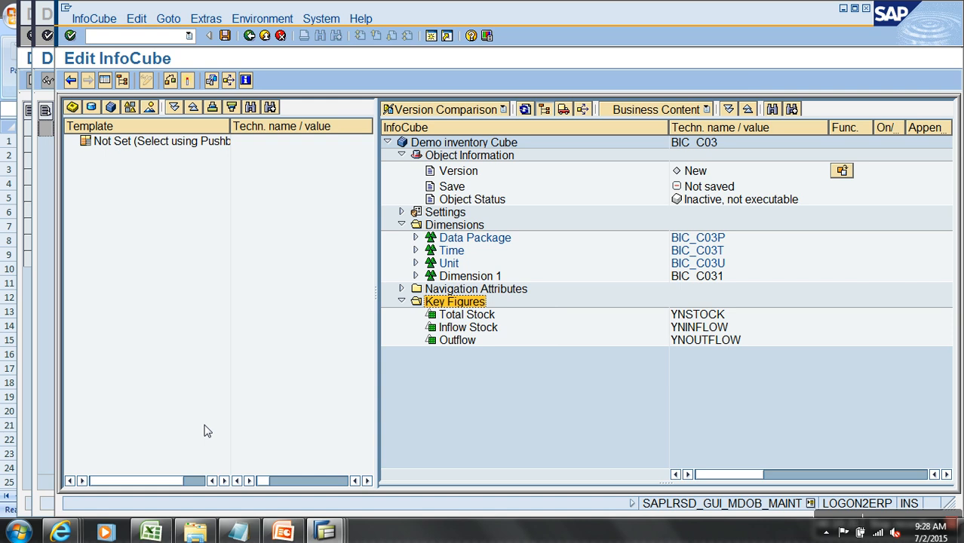
click(188, 79)
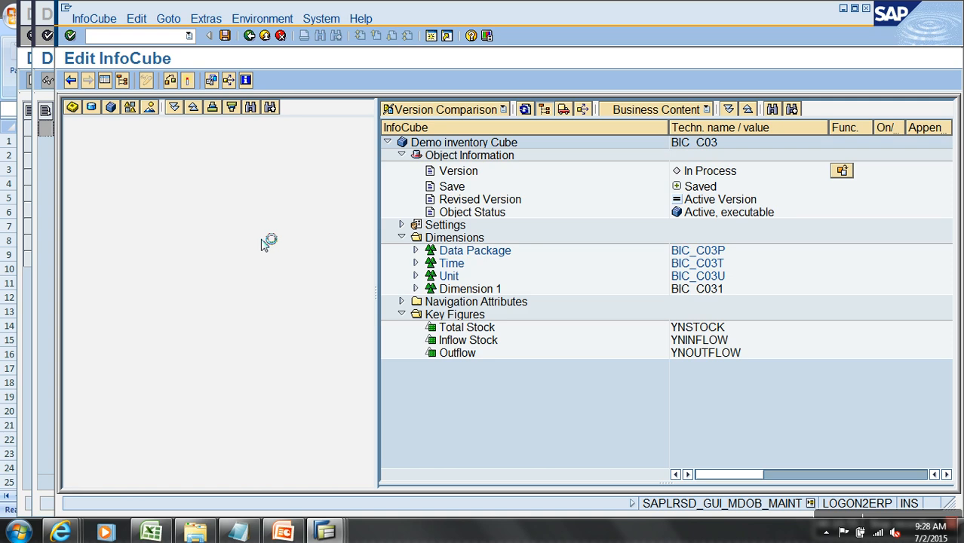
Examine the Dictionary/DB status of the tables behind BIC_C03 and leave the InfoCube maintenance.
click(206, 18)
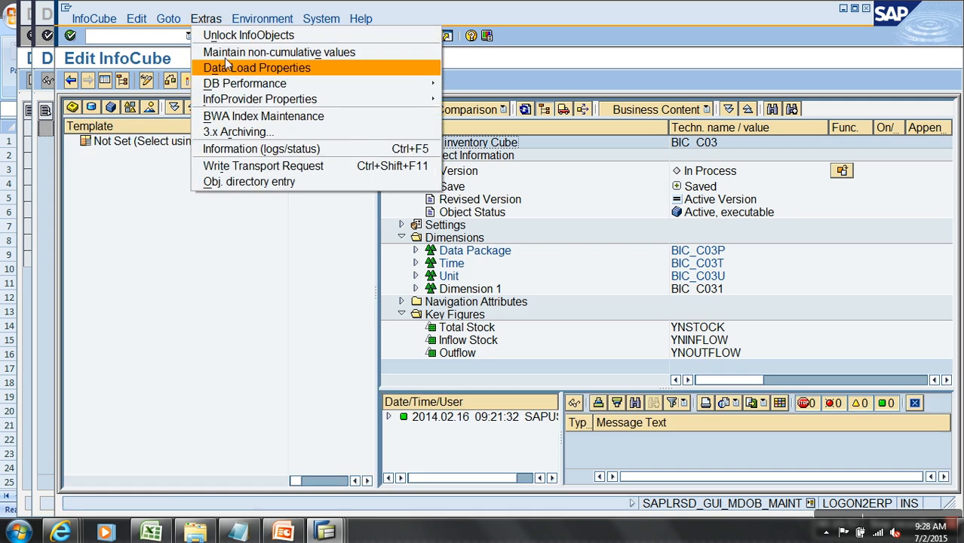
click(300, 144)
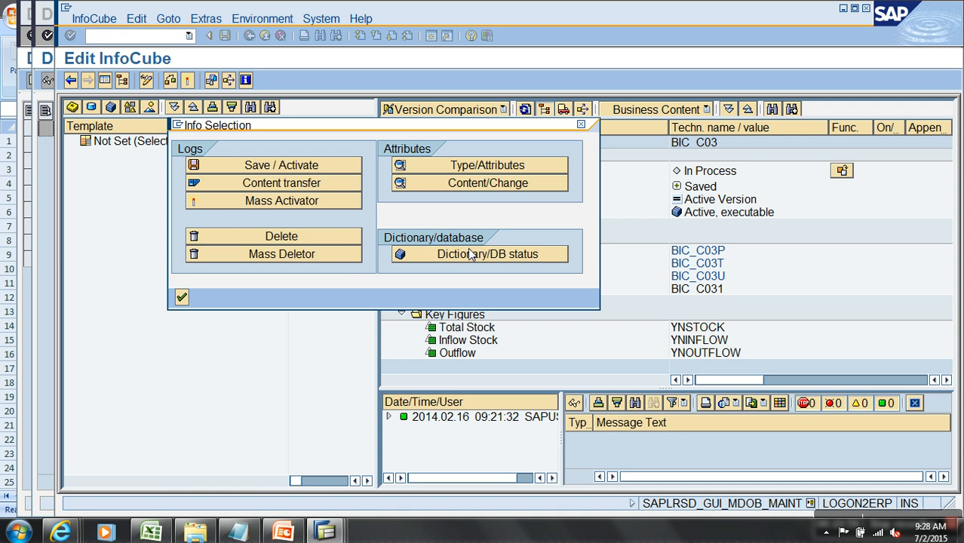
click(452, 253)
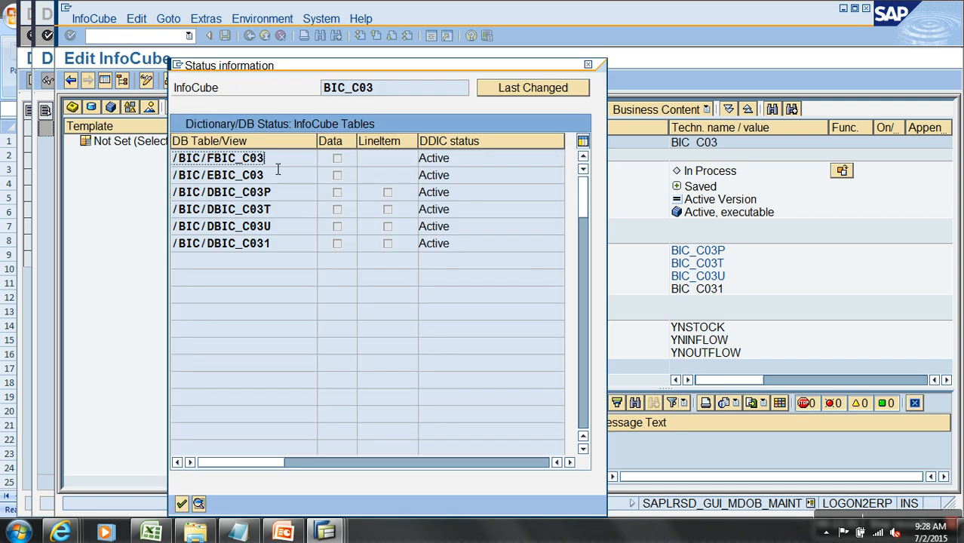
click(277, 213)
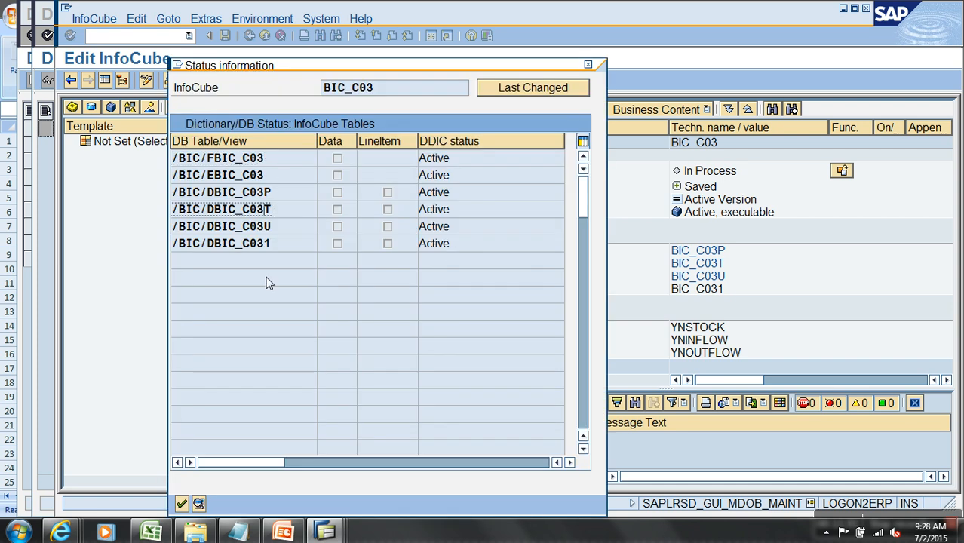
click(183, 504)
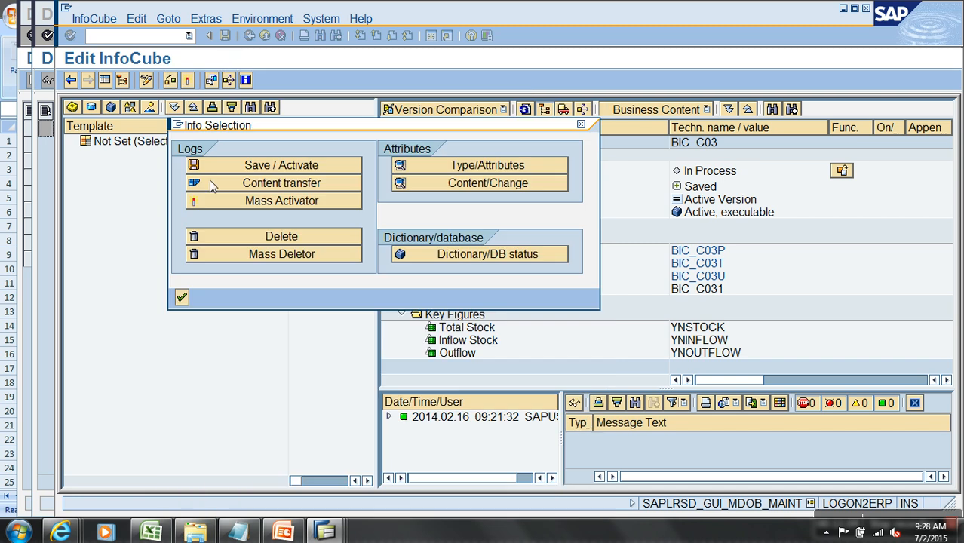
click(182, 299)
click(265, 36)
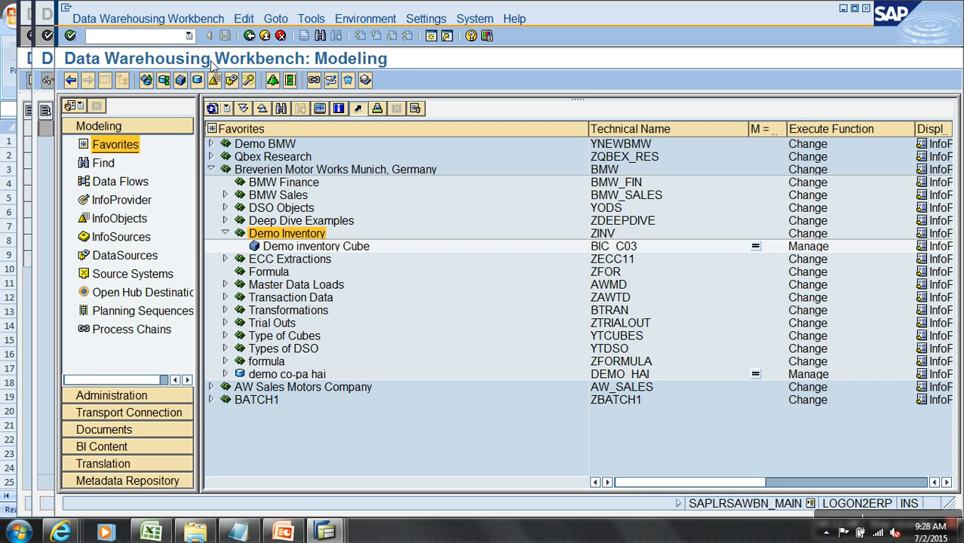
Open the ABAP Dictionary in a new session with transaction SE11.
click(173, 38)
text(/ose11)
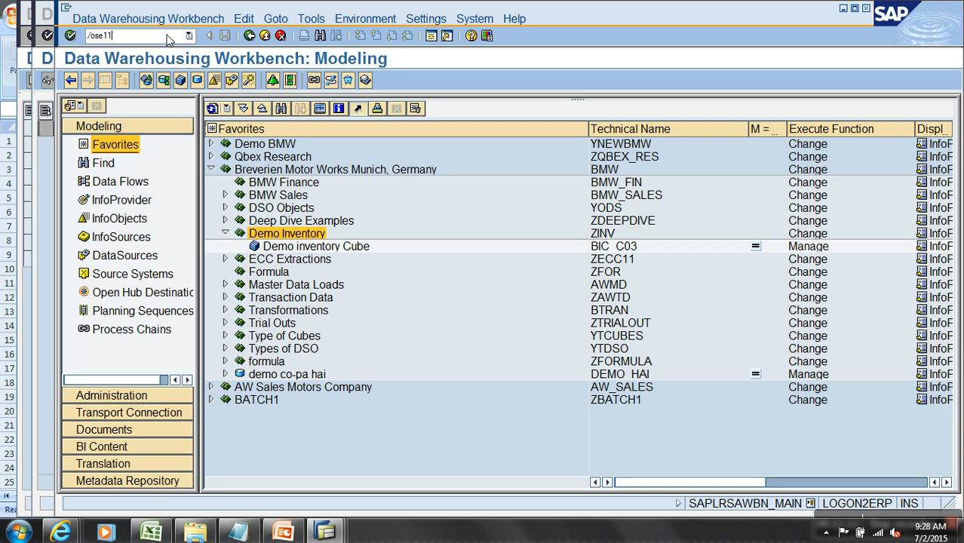
key(Return)
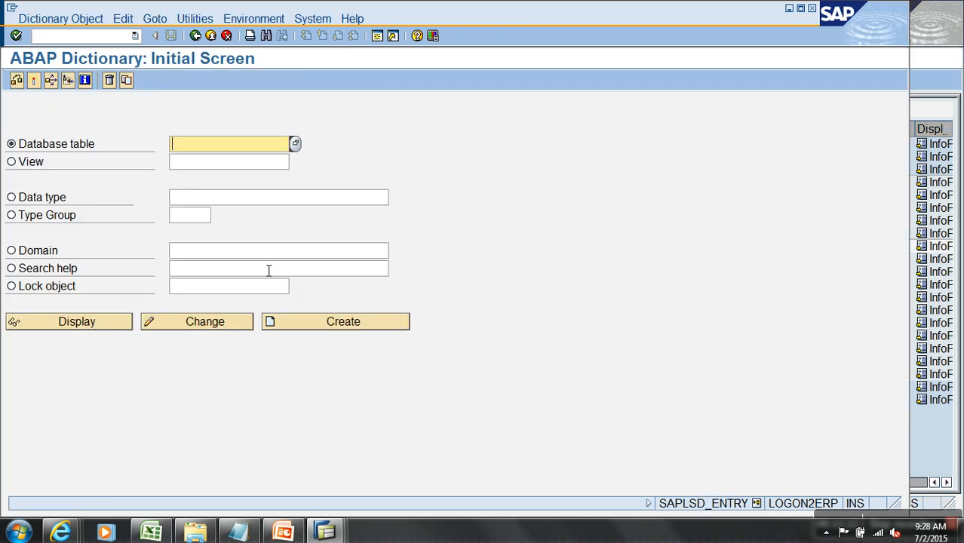
Search the database tables matching /bic/*bic_c03 and choose /BIC/EBIC_C03.
text(/bic/)
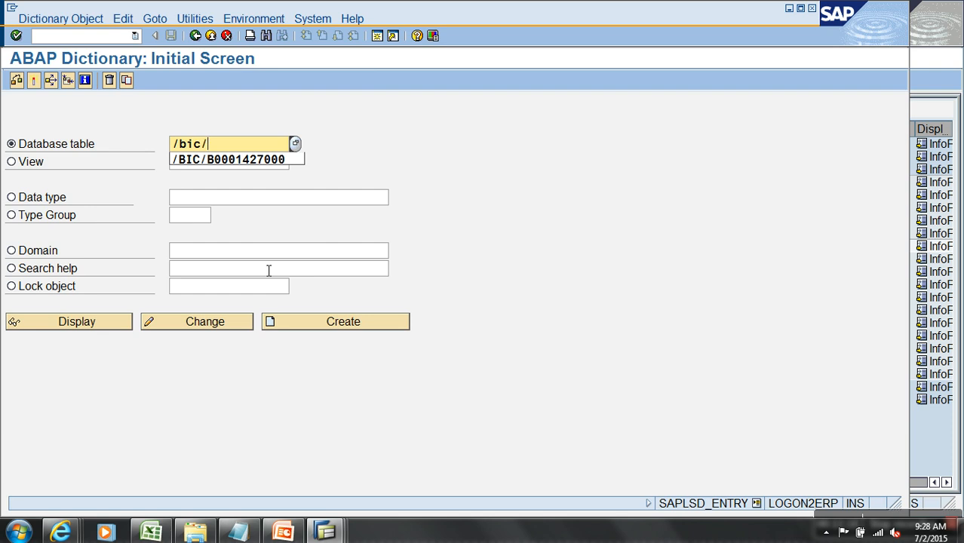
text(*)
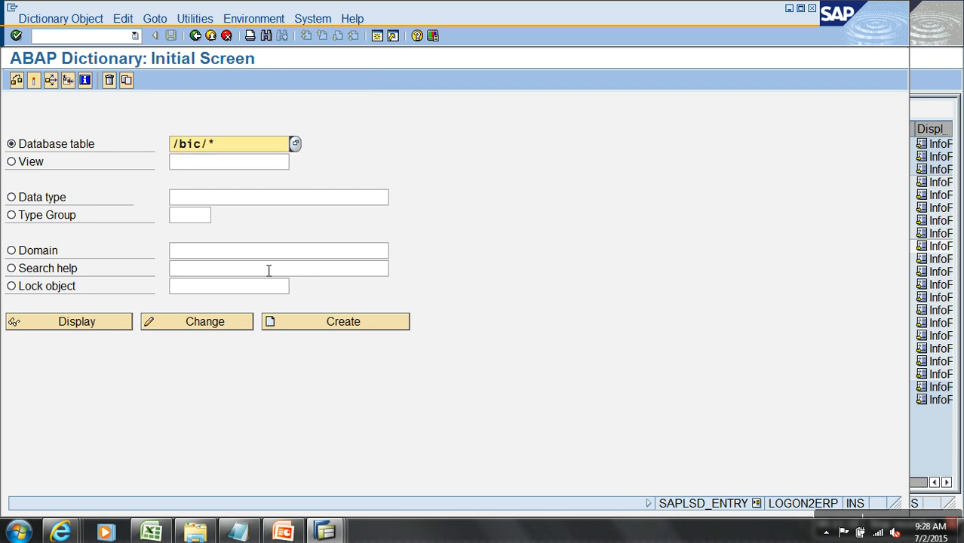
text(bic_30)
key(BackSpace)
key(BackSpace)
text(c03)
key(Return)
key(F4)
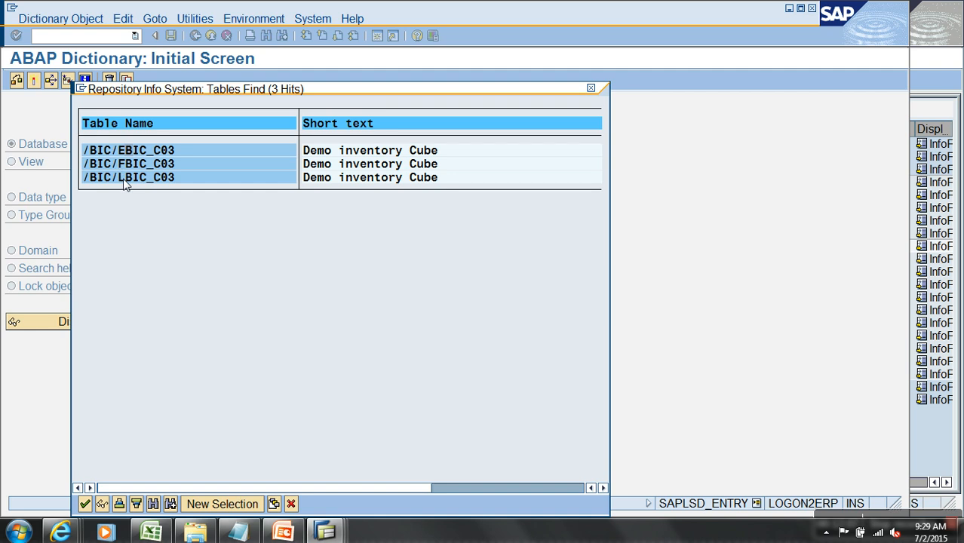
click(85, 504)
End the transaction in the leftover ABAP Debugger session and return to the Data Warehousing Workbench session.
click(326, 531)
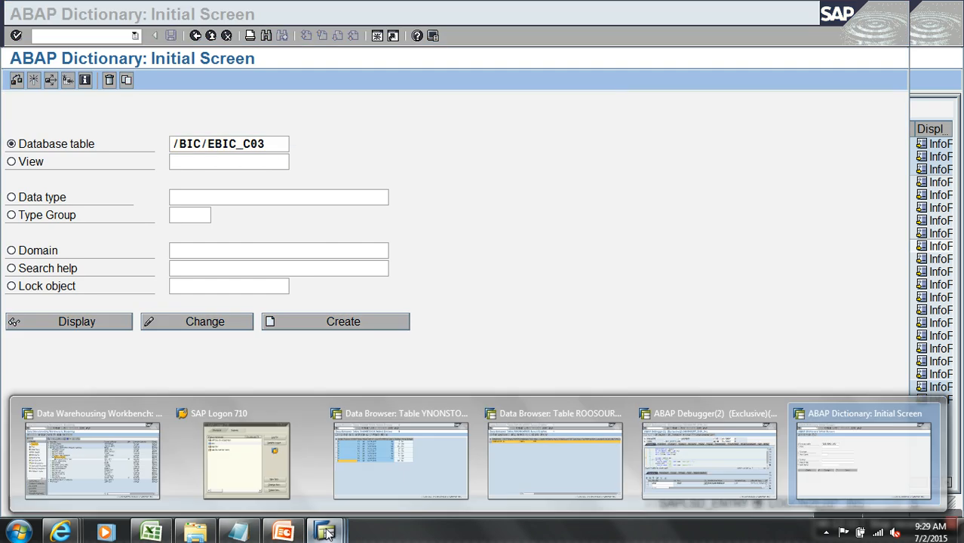
click(693, 484)
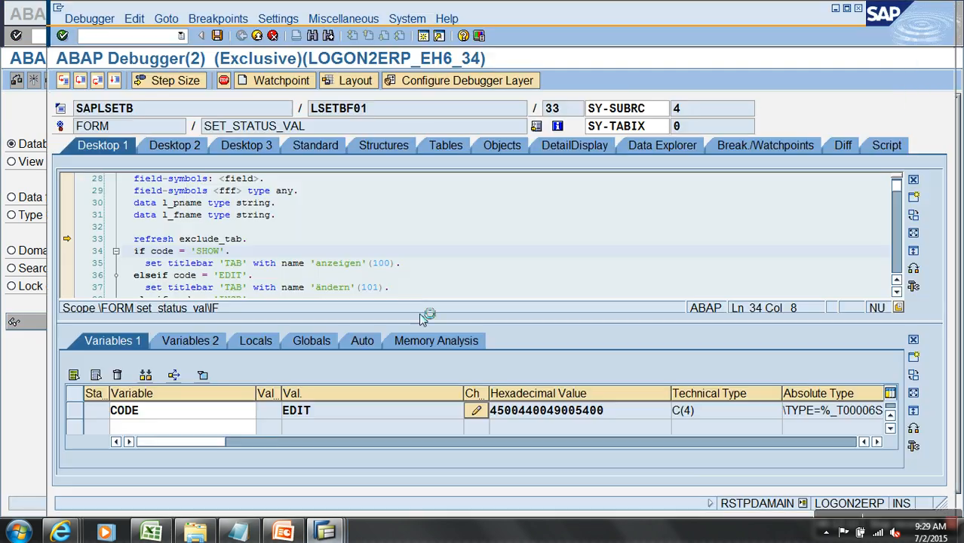
click(57, 7)
click(140, 145)
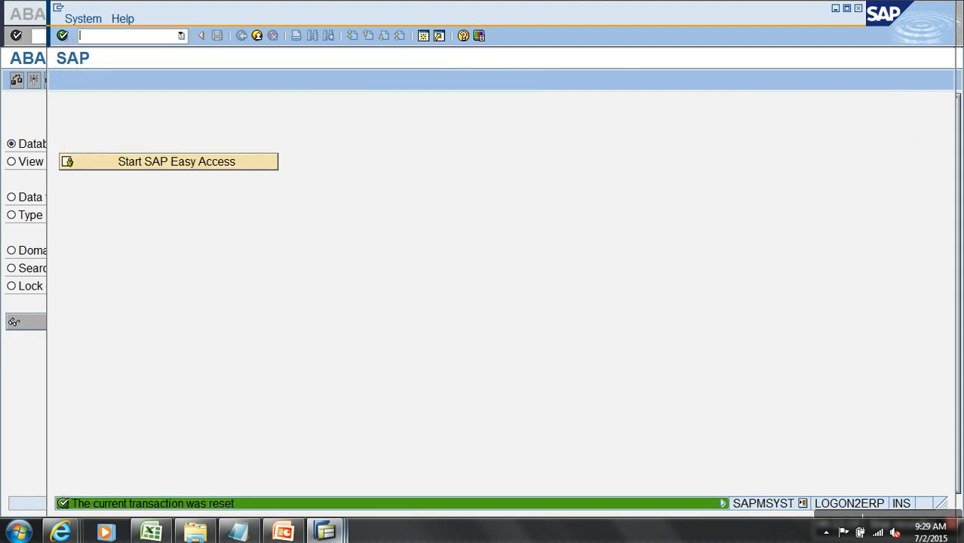
click(334, 536)
click(139, 416)
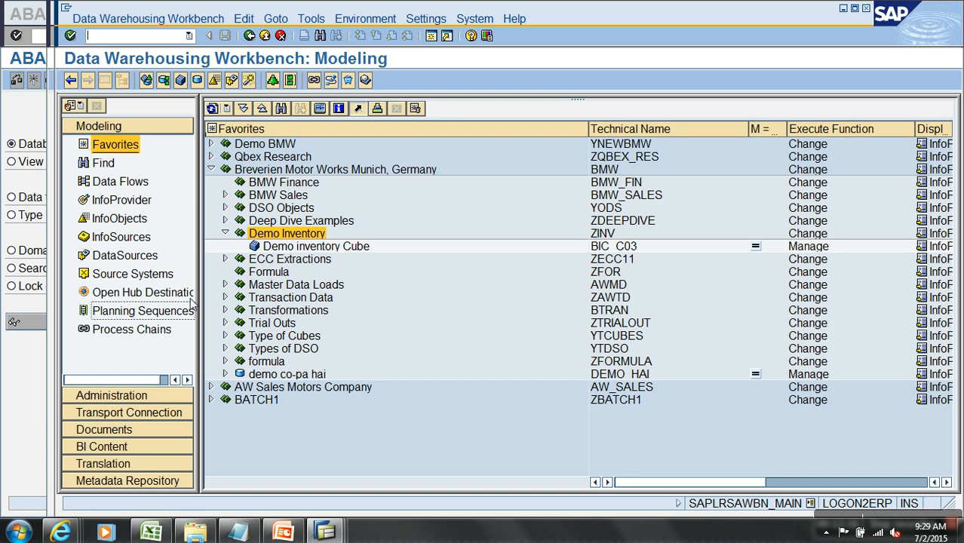
Select the technical name YINVENTORY in the DataSources tree for T90CLNT090 and return to the Favorites tree.
click(280, 249)
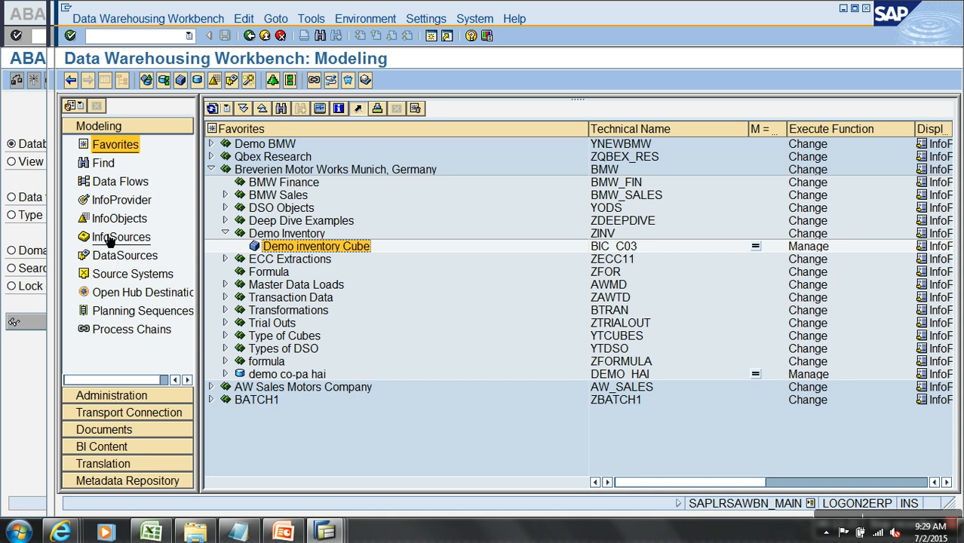
click(125, 255)
click(626, 427)
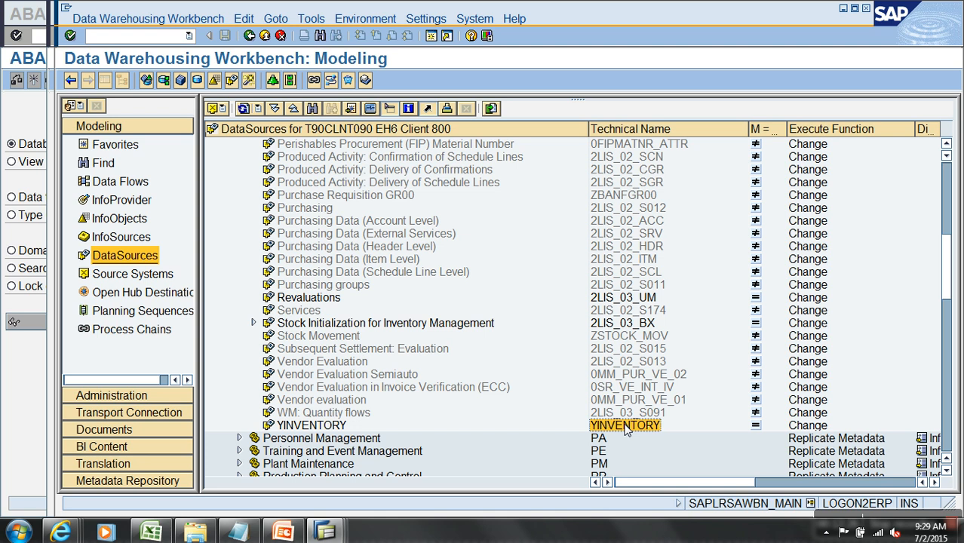
click(113, 143)
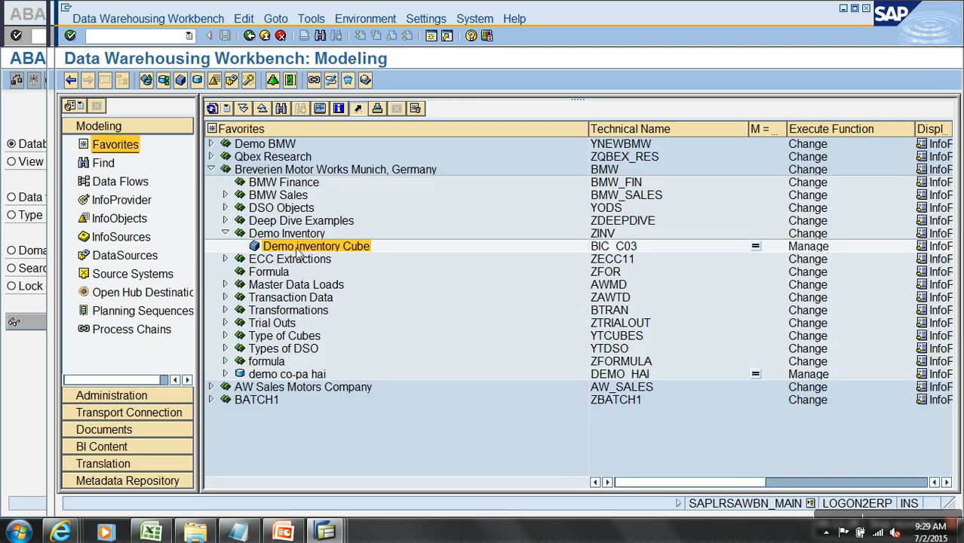
Create a transformation for the Demo inventory Cube with DataSource YINVENTORY from source system T90CLNT090 as the source.
right_click(298, 252)
click(408, 444)
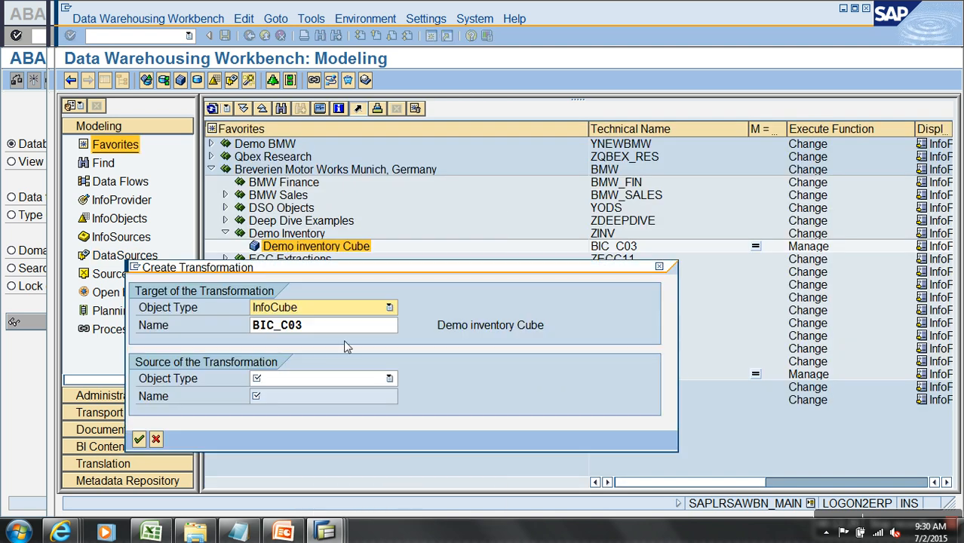
click(333, 378)
click(282, 392)
text(YINVENTORY)
click(284, 414)
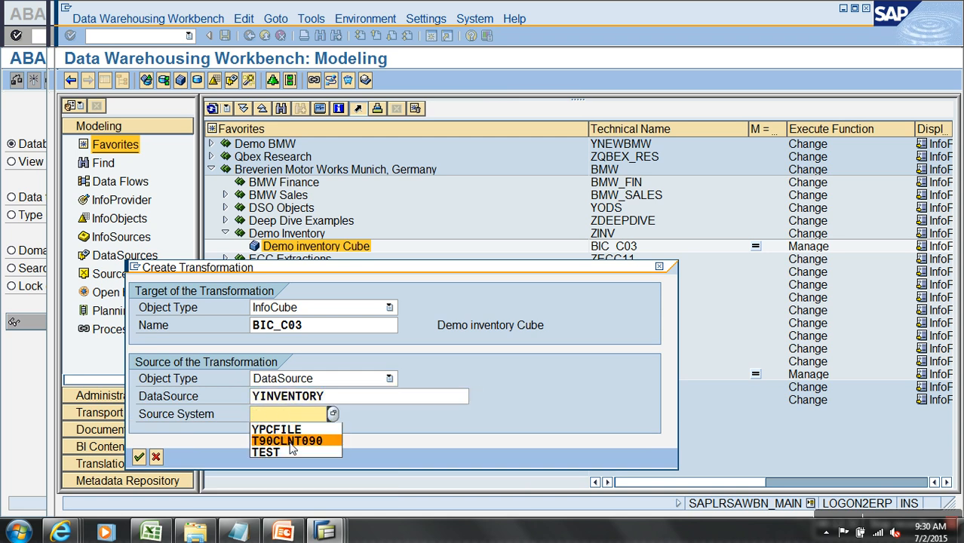
click(292, 444)
key(Return)
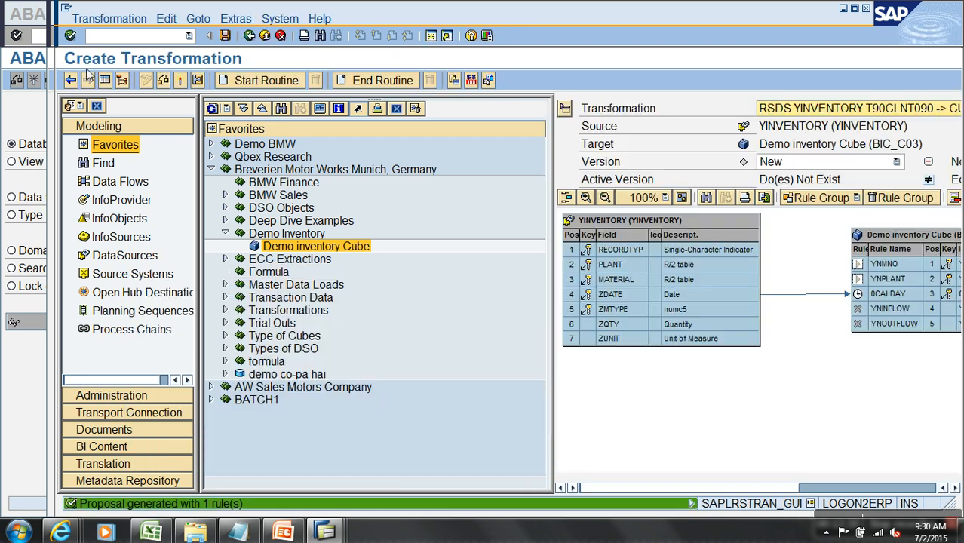
Show the transformation at full width and map PLANT to YNPLANT and MATERIAL to YNMNO.
click(104, 81)
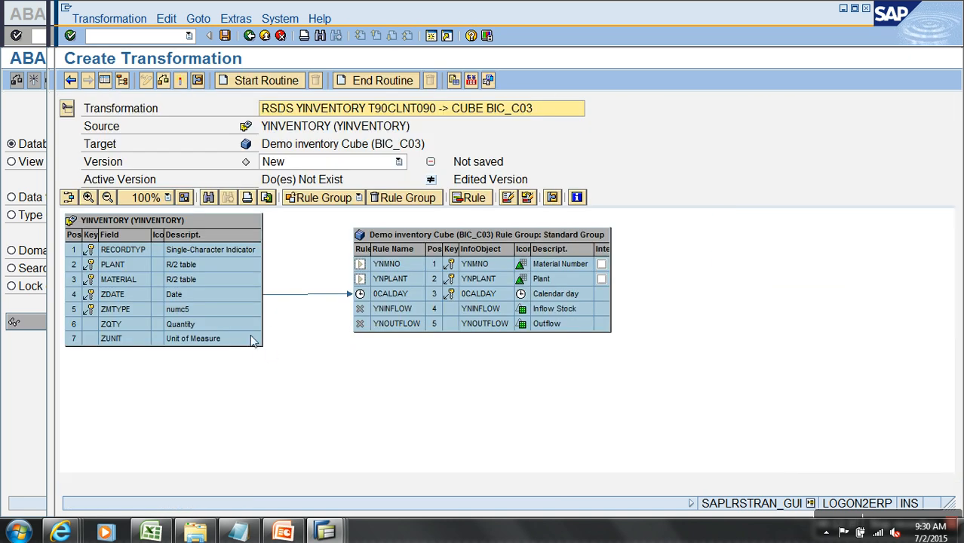
drag(252, 263, 372, 278)
drag(249, 284, 375, 261)
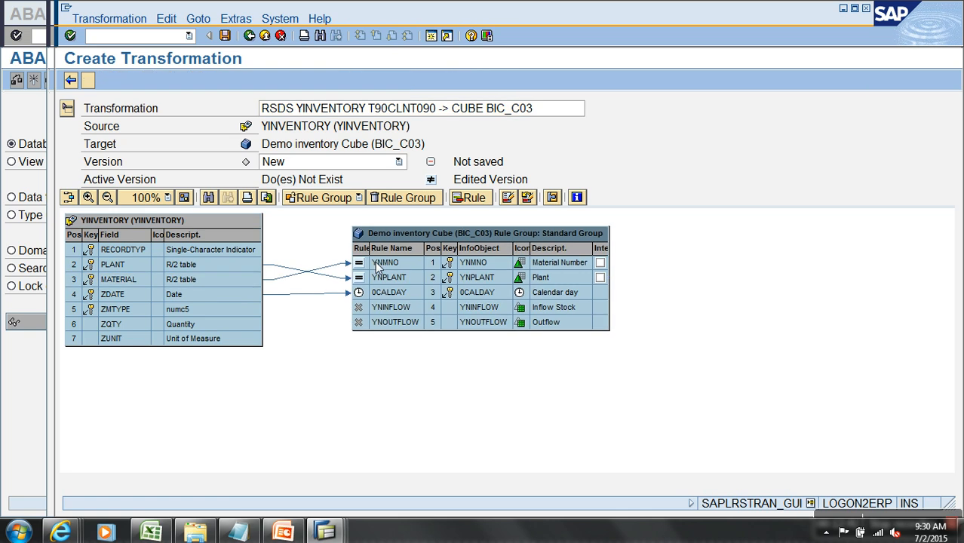
Add ZMTYPE and ZQTY as source fields in the rule details of YNINFLOW.
click(384, 305)
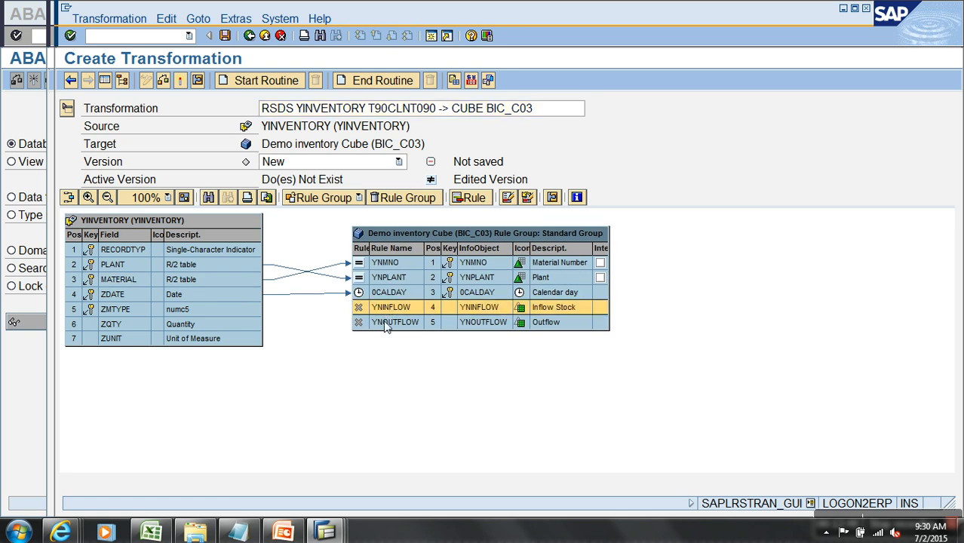
click(195, 326)
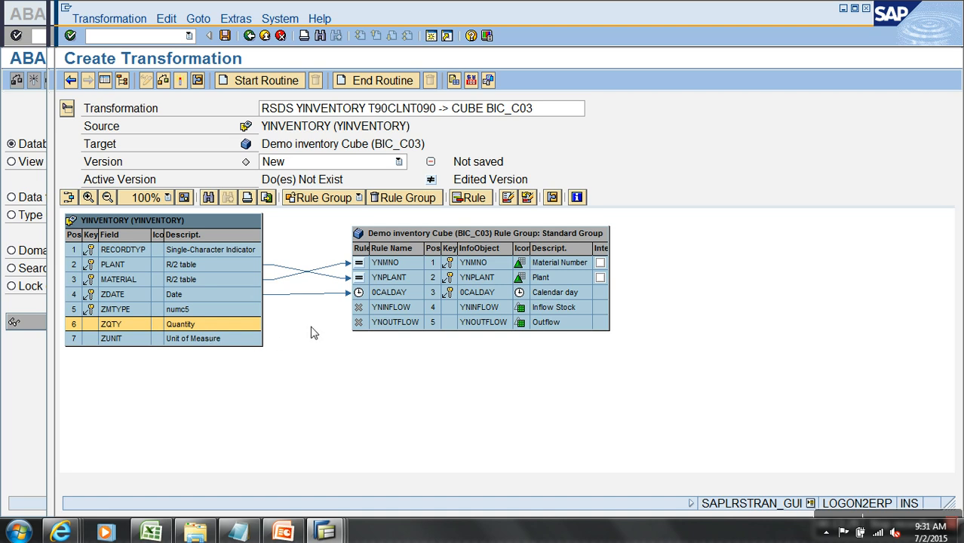
right_click(358, 307)
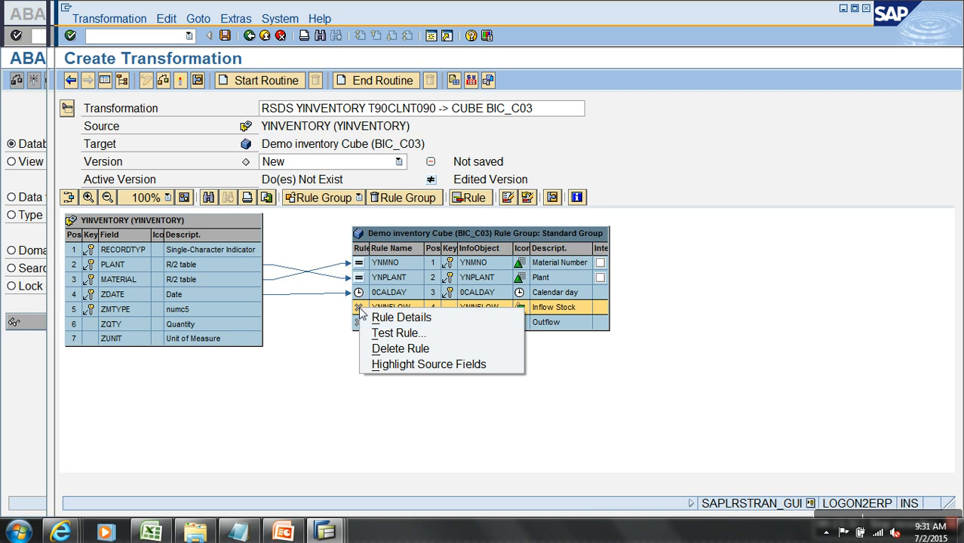
click(399, 317)
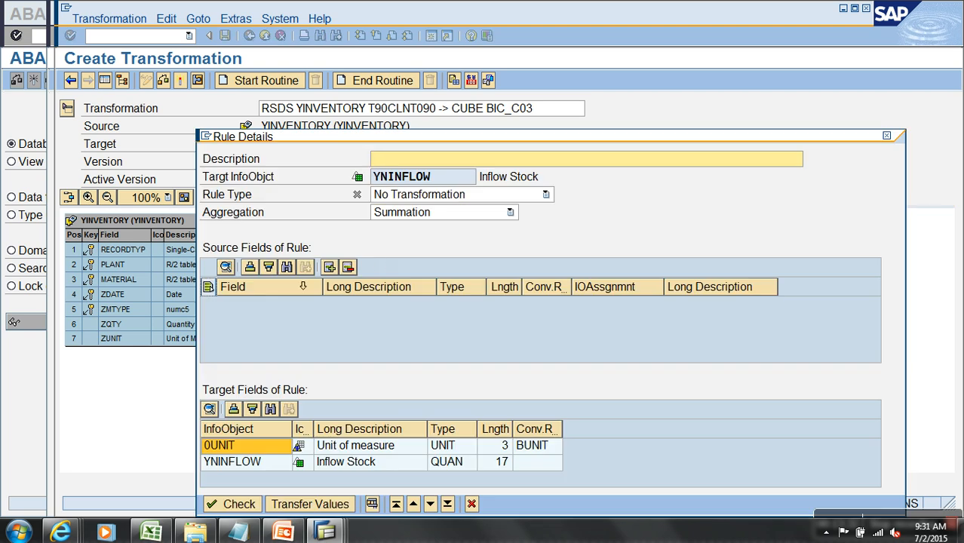
click(330, 267)
click(45, 223)
click(45, 237)
click(43, 350)
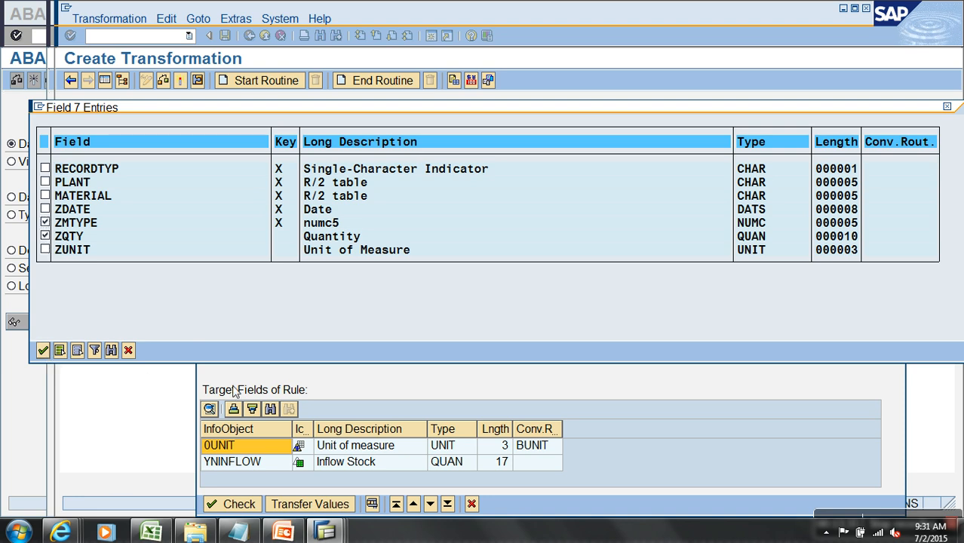
Change the rule type of YNINFLOW to Routine and go to the routine's code section.
drag(473, 138, 479, 71)
click(485, 126)
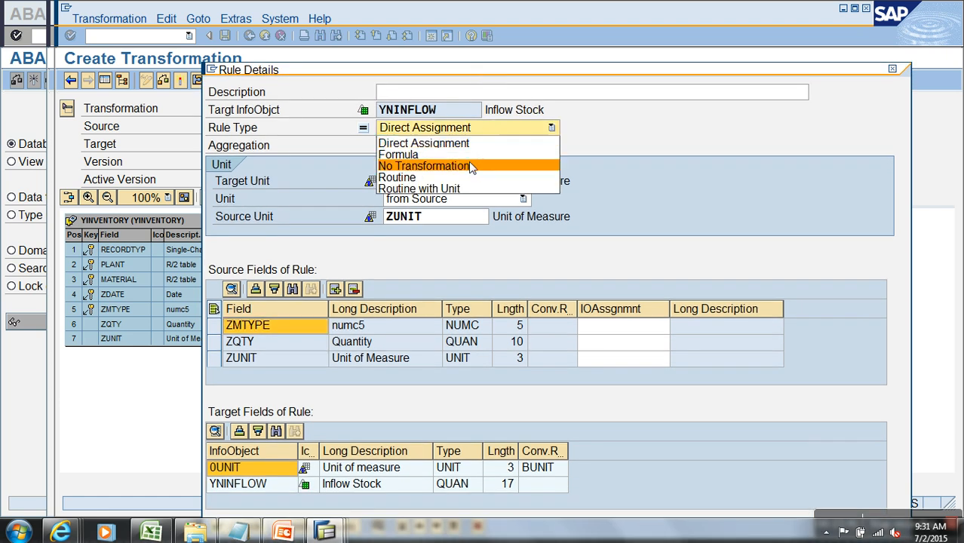
click(455, 184)
scroll(366, 309, down, 10)
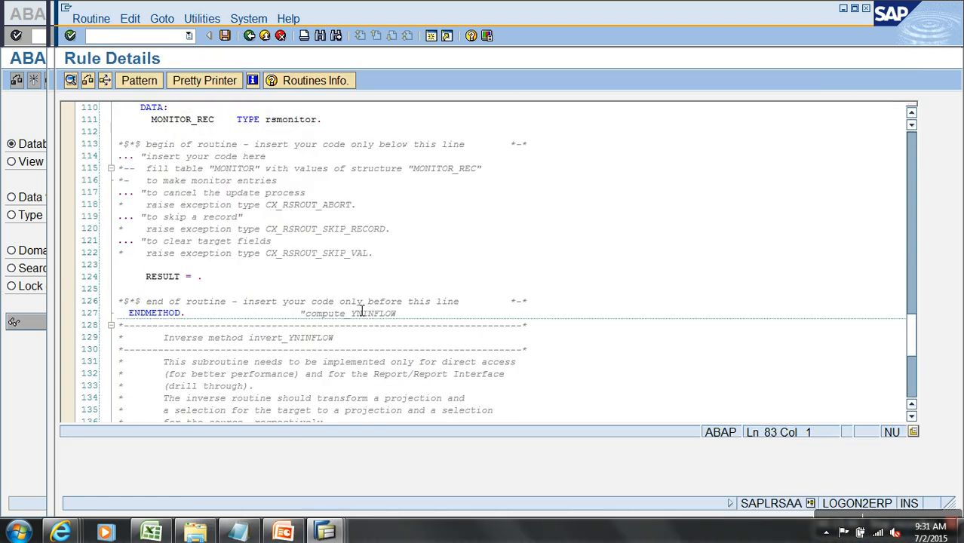
Add the condition if SOURCE_FIELDS-ZMTYPE = '101'. above the RESULT line in the YNINFLOW routine.
click(231, 273)
key(Return)
text(if)
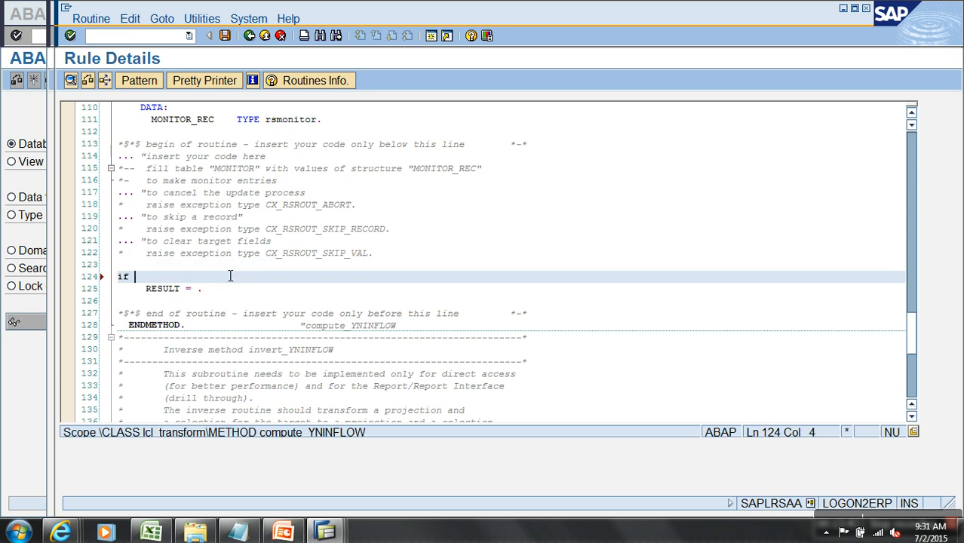
scroll(231, 230, up, 2)
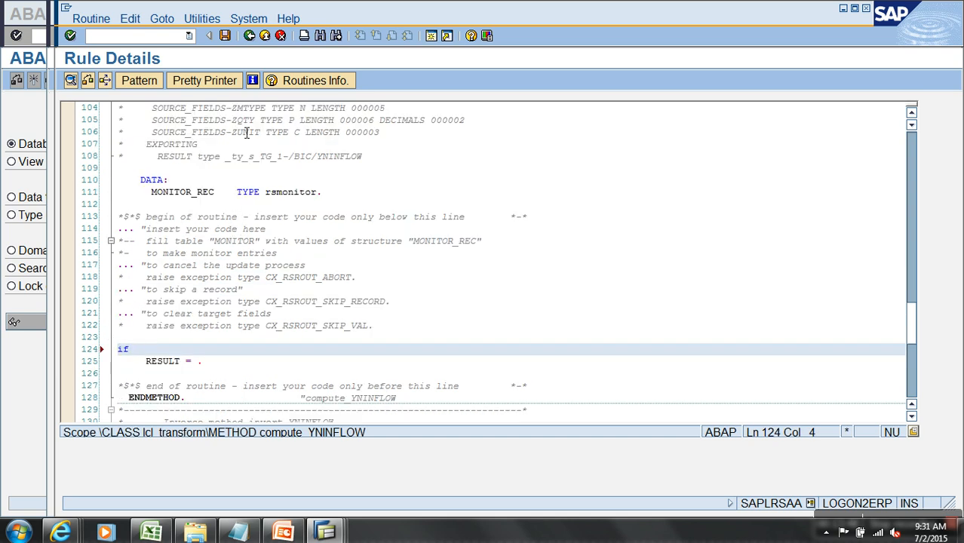
drag(267, 110, 152, 110)
key(ctrl+c)
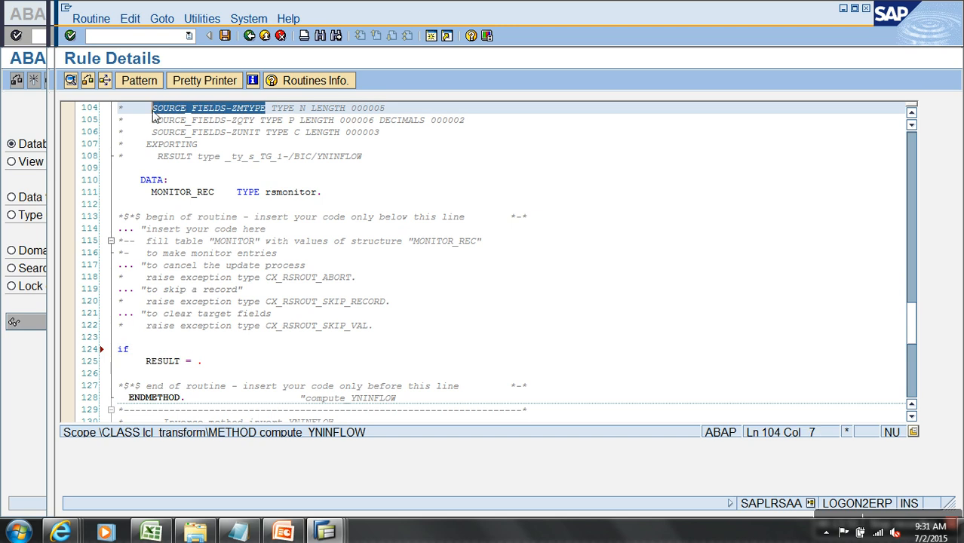
click(148, 352)
key(ctrl+v)
text(= ')
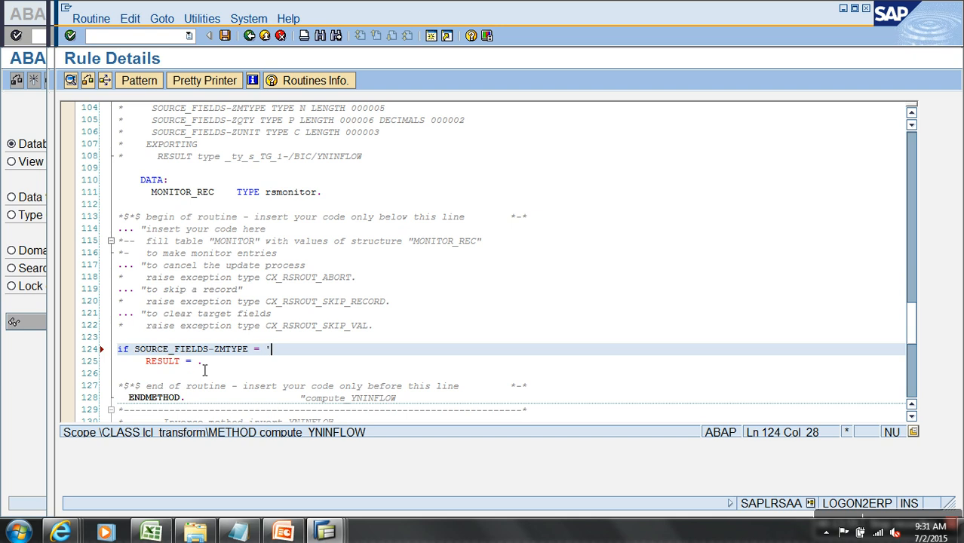
text(101'.)
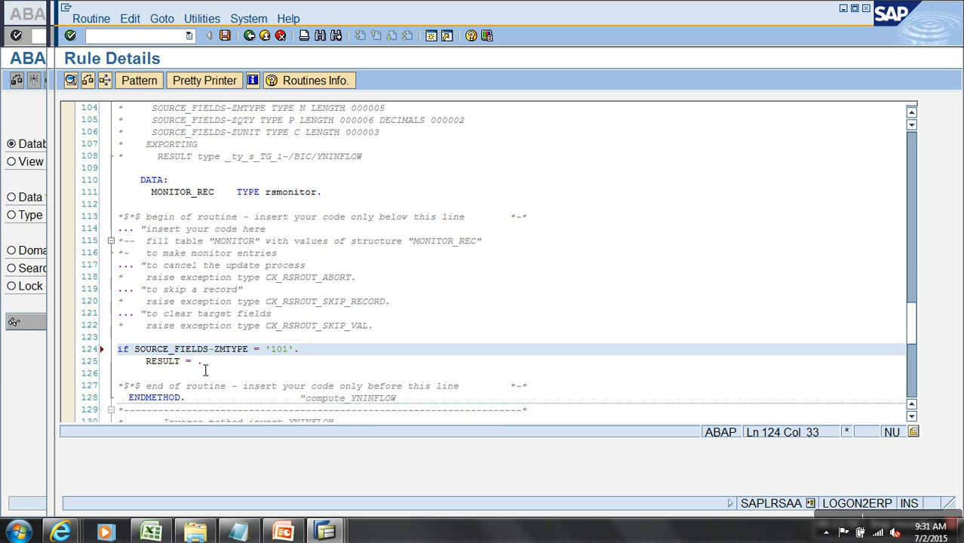
Complete the RESULT line by assigning it SOURCE_FIELDS-ZQTY.
click(204, 363)
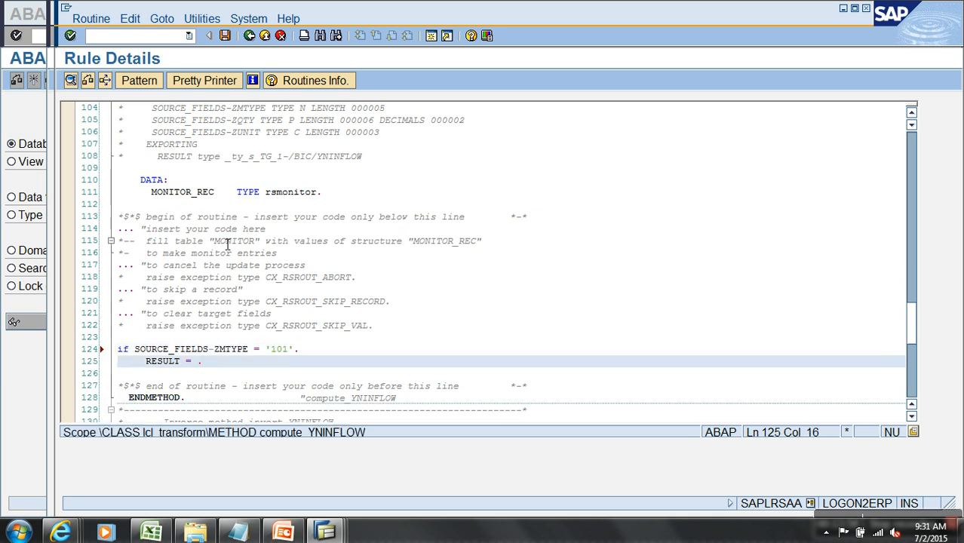
drag(257, 121, 158, 132)
key(ctrl+c)
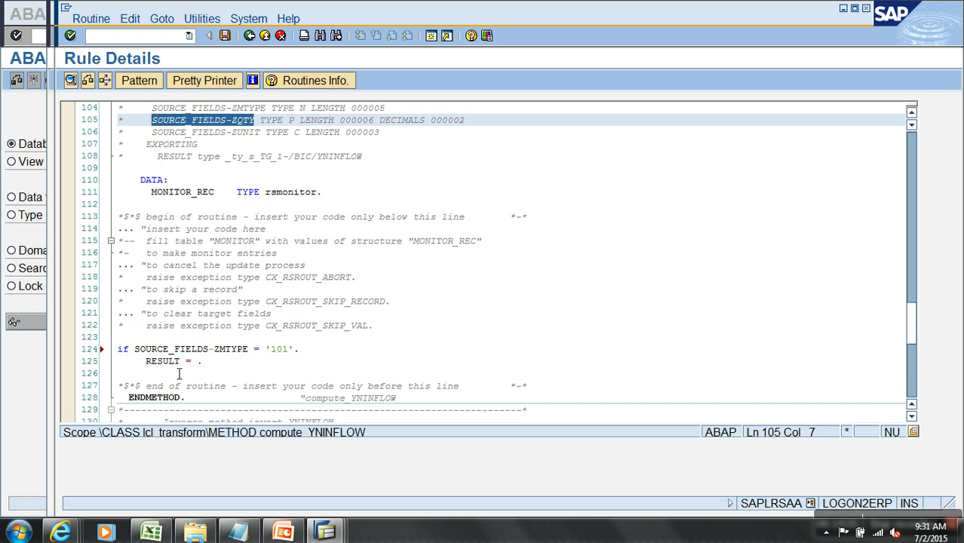
click(200, 363)
key(ctrl+v)
click(325, 353)
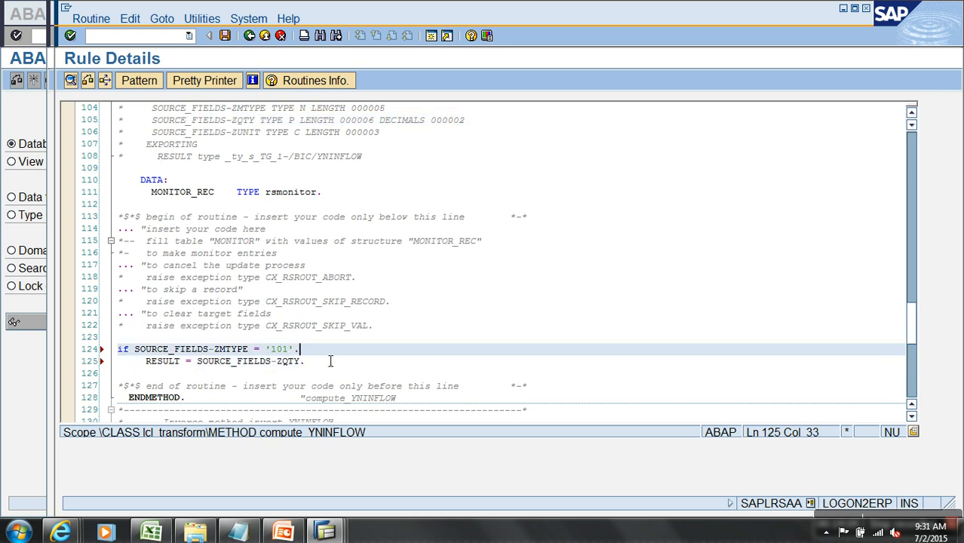
Close the IF block with endif. and check the routine's syntax.
click(348, 366)
key(Return)
text(endif.)
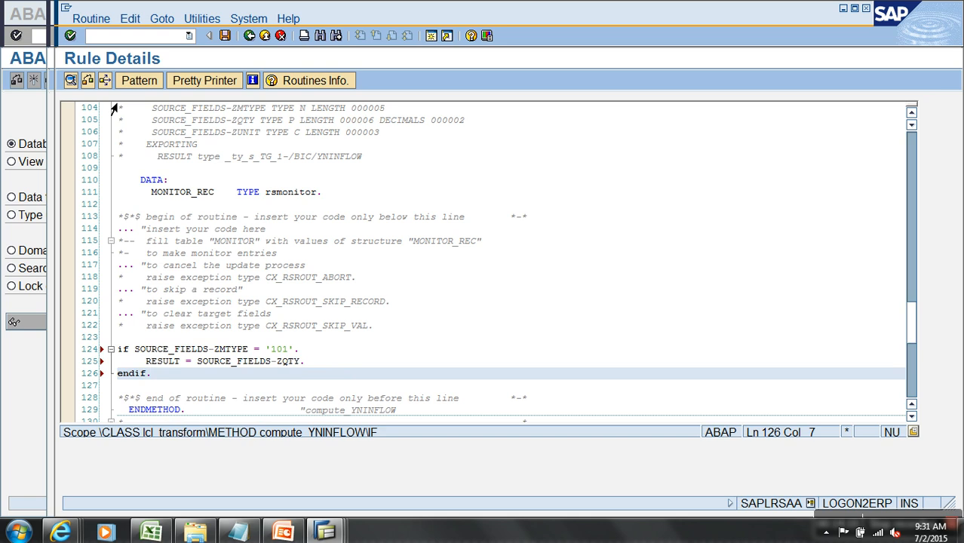
click(102, 80)
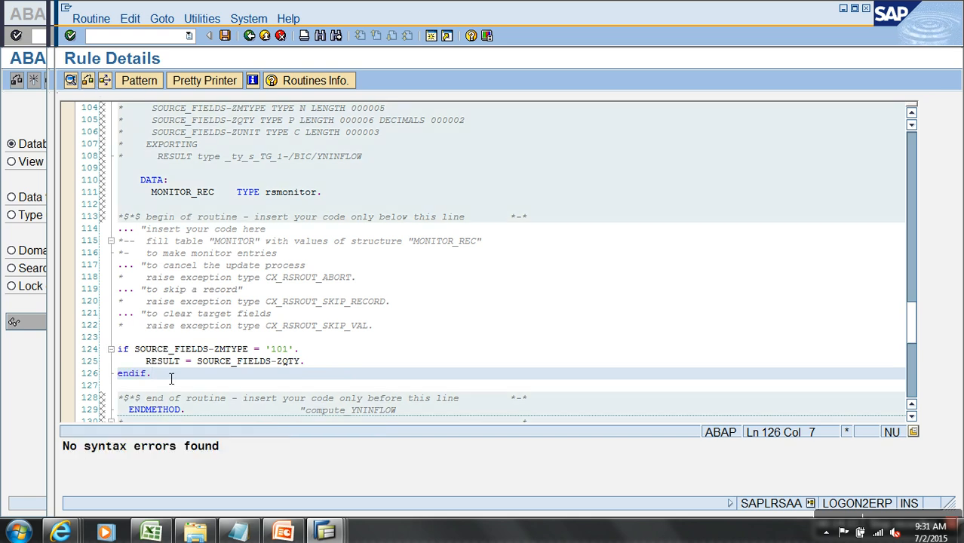
Copy the whole IF block, then save the routine and transfer the YNINFLOW rule to the transformation.
drag(168, 377, 118, 356)
key(ctrl+c)
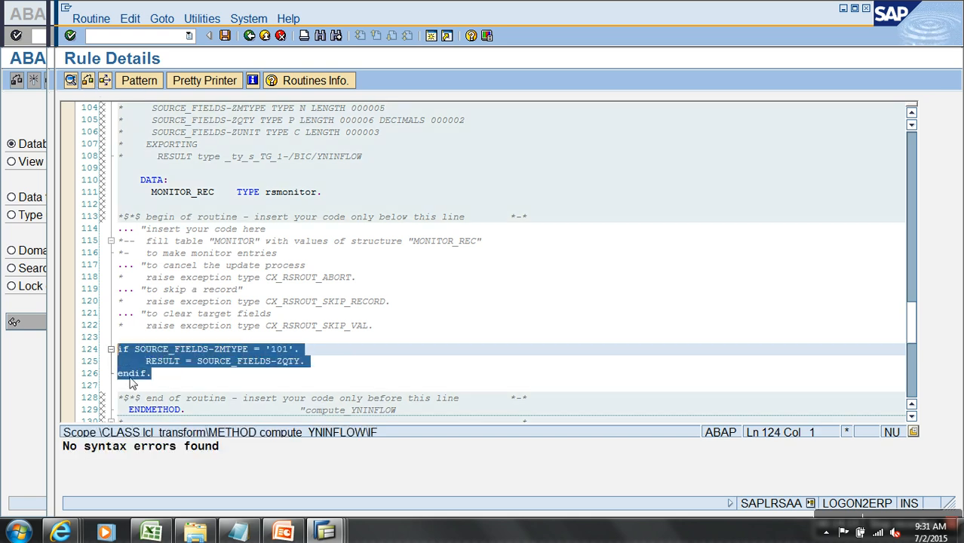
click(225, 35)
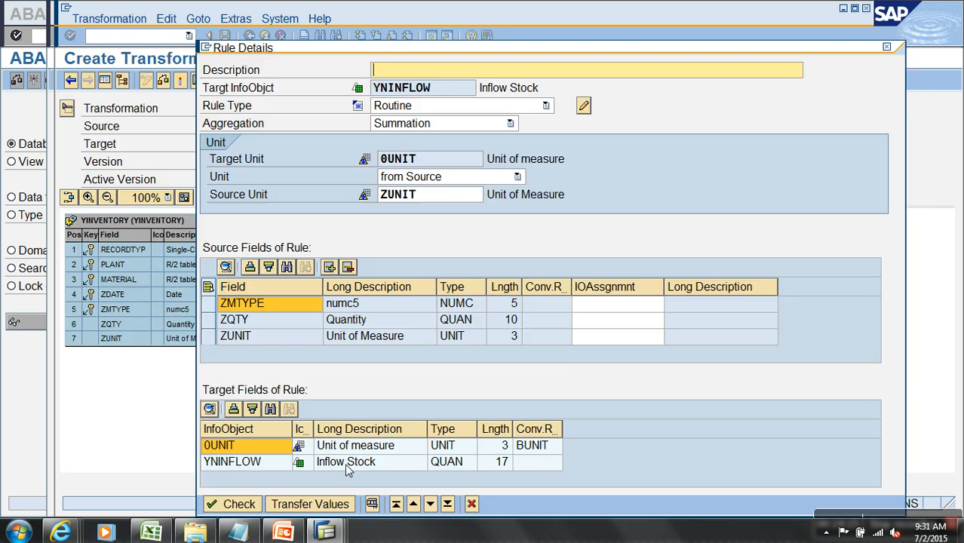
click(326, 505)
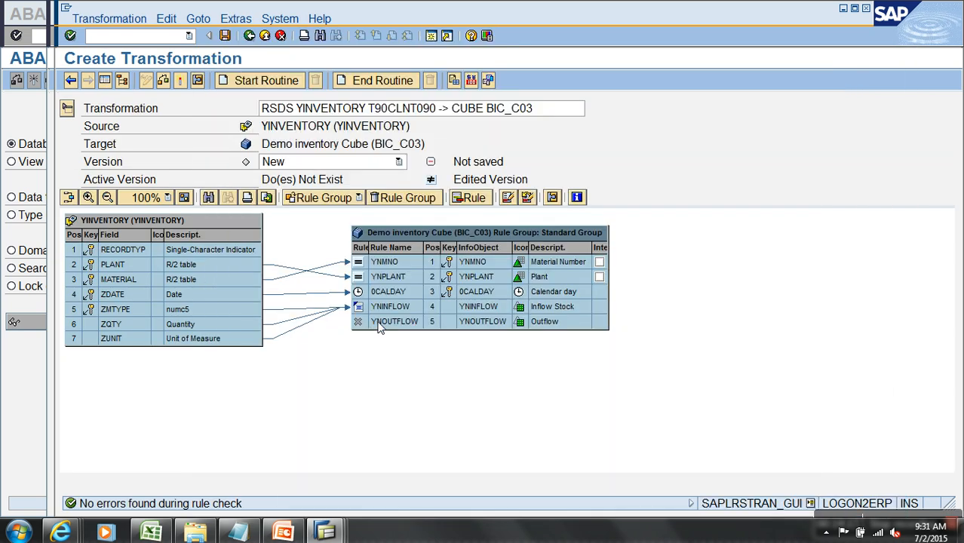
Open the YNOUTFLOW rule details and add ZMTYPE and ZQTY as source fields of the rule.
right_click(380, 326)
click(407, 331)
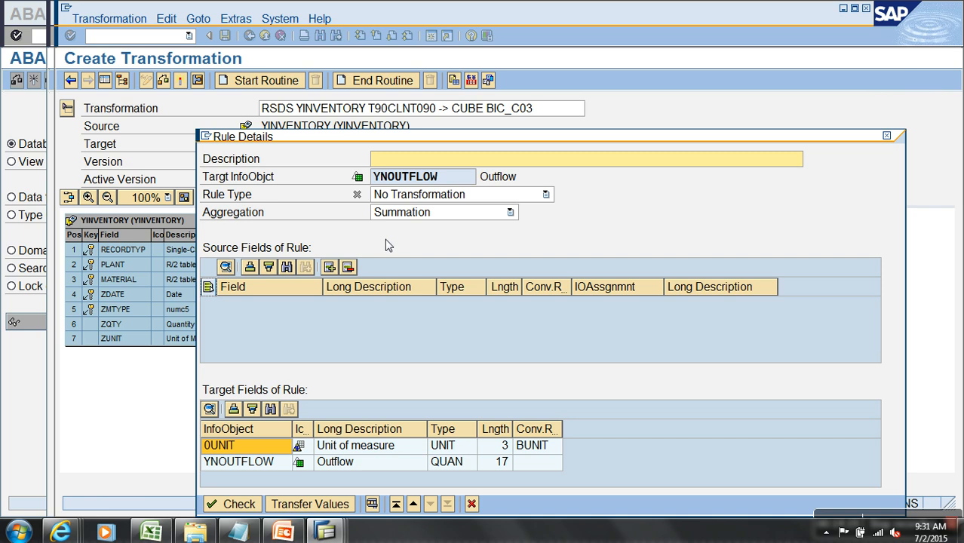
click(327, 268)
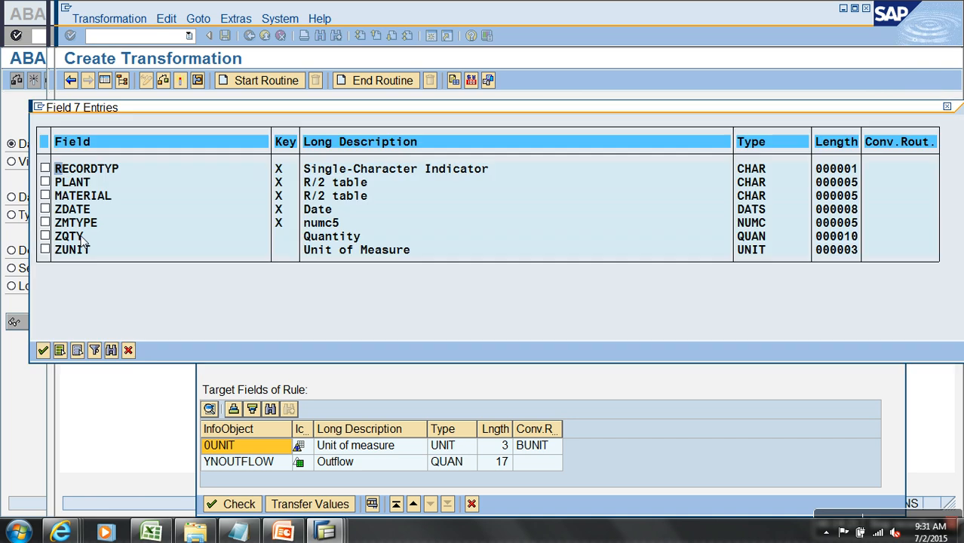
click(45, 223)
click(45, 236)
click(44, 352)
Set the YNOUTFLOW rule type to Routine and paste the copied IF block over the RESULT line in its code.
click(411, 195)
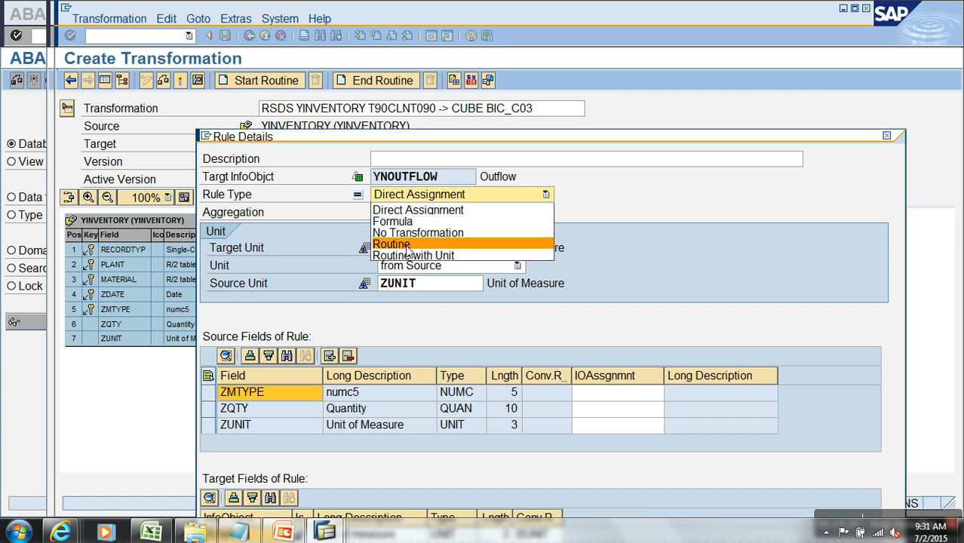
click(408, 249)
scroll(222, 362, down, 5)
drag(211, 350, 114, 342)
key(ctrl+v)
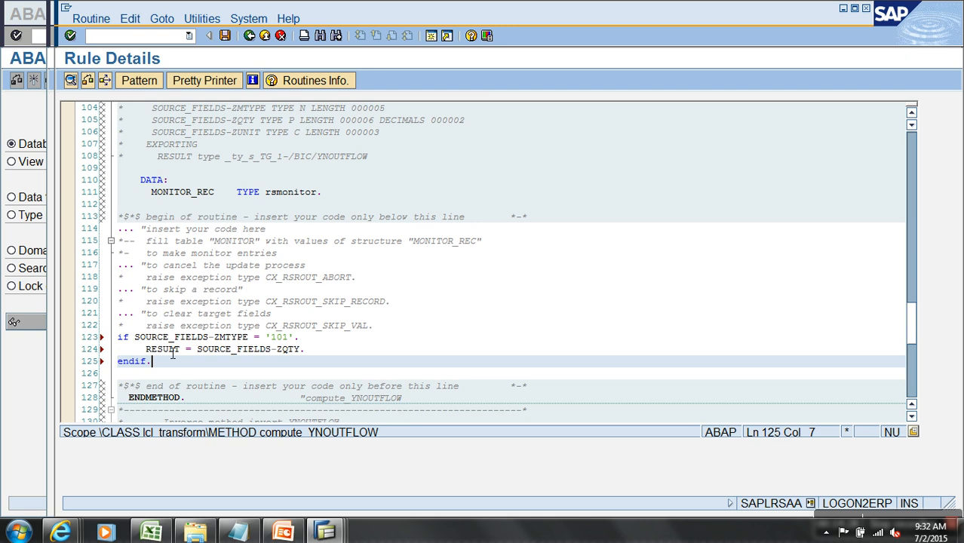
Change the pasted condition's ZMTYPE value to '102'.
click(291, 339)
key(BackSpace)
text(2)
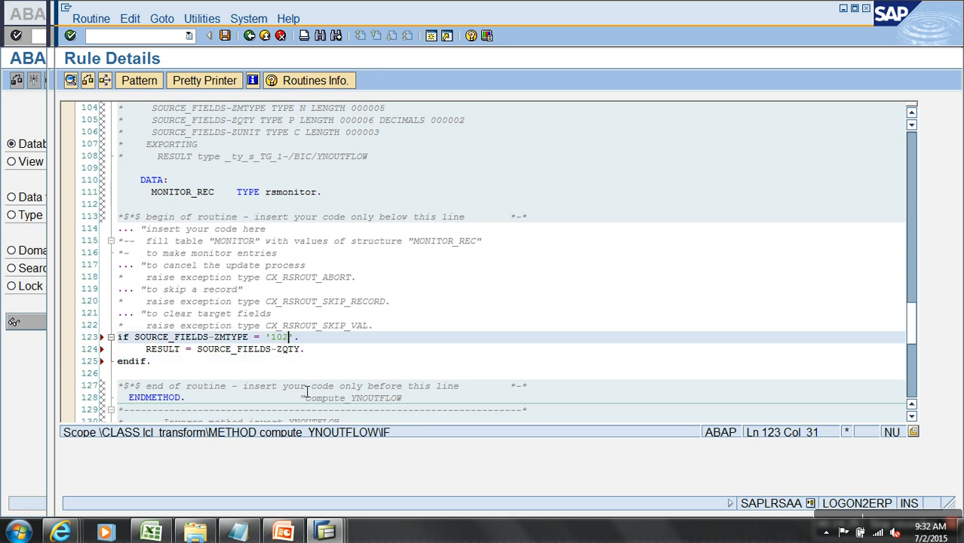
Check and save the YNOUTFLOW routine, then transfer the rule and activate the transformation.
click(89, 81)
click(225, 36)
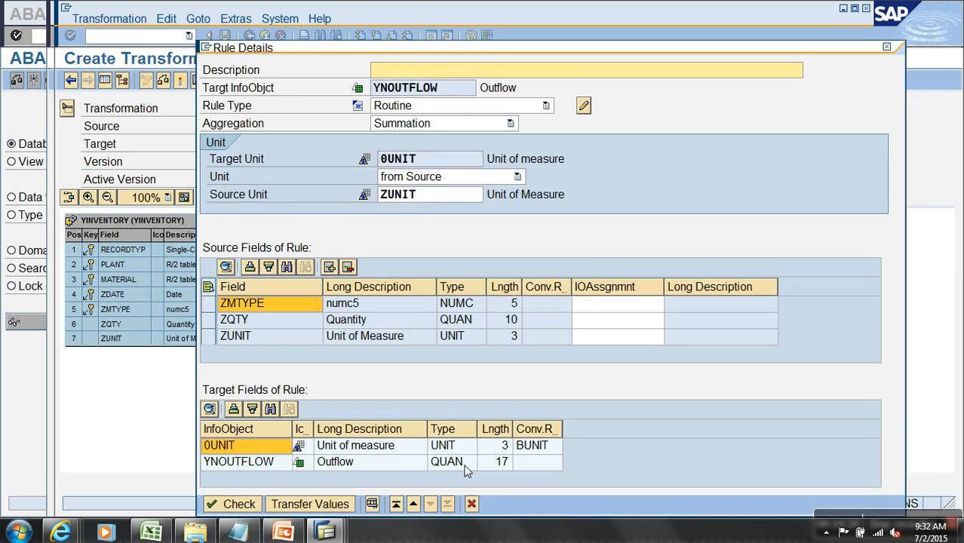
click(310, 504)
click(180, 81)
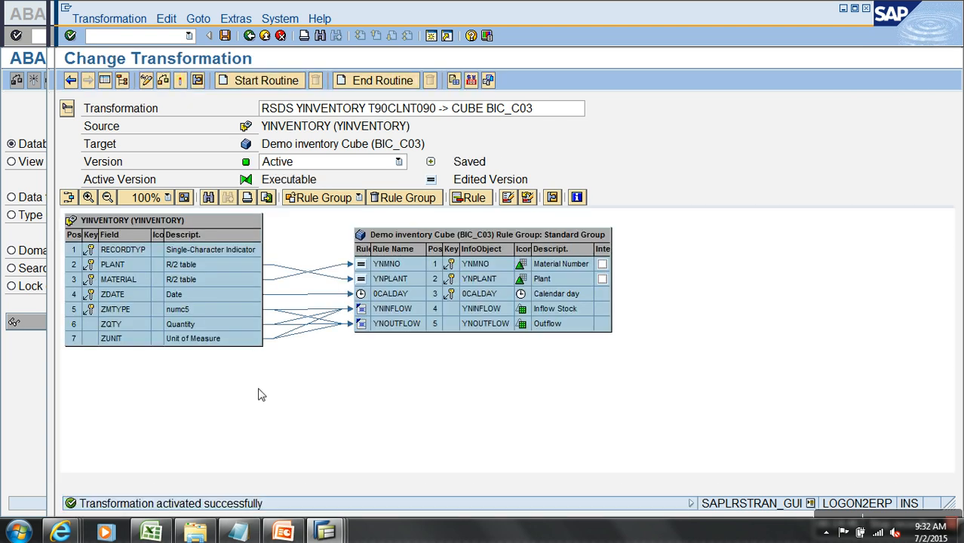
Examine the movement type of the opening balance record (indicator I) in table YNONSTOCK.
click(326, 533)
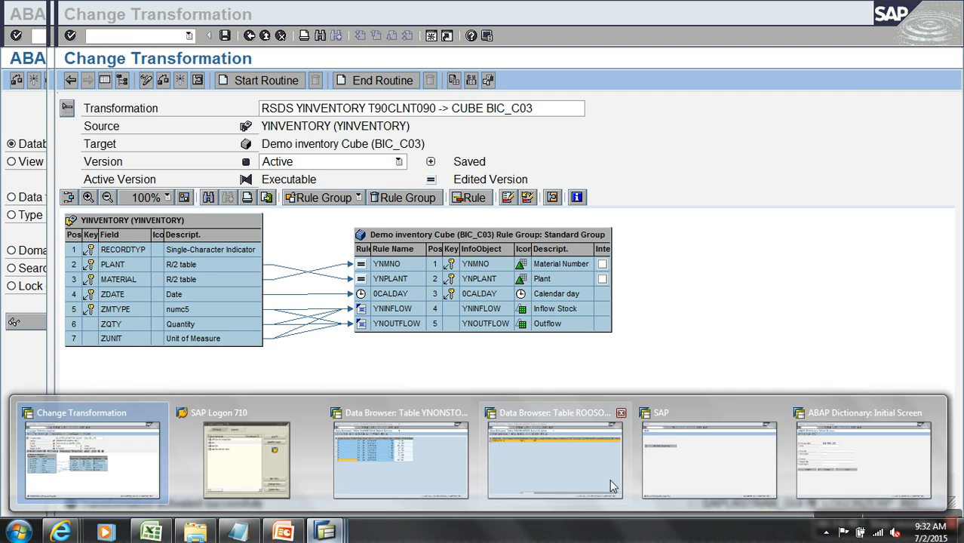
click(400, 456)
click(32, 261)
click(391, 261)
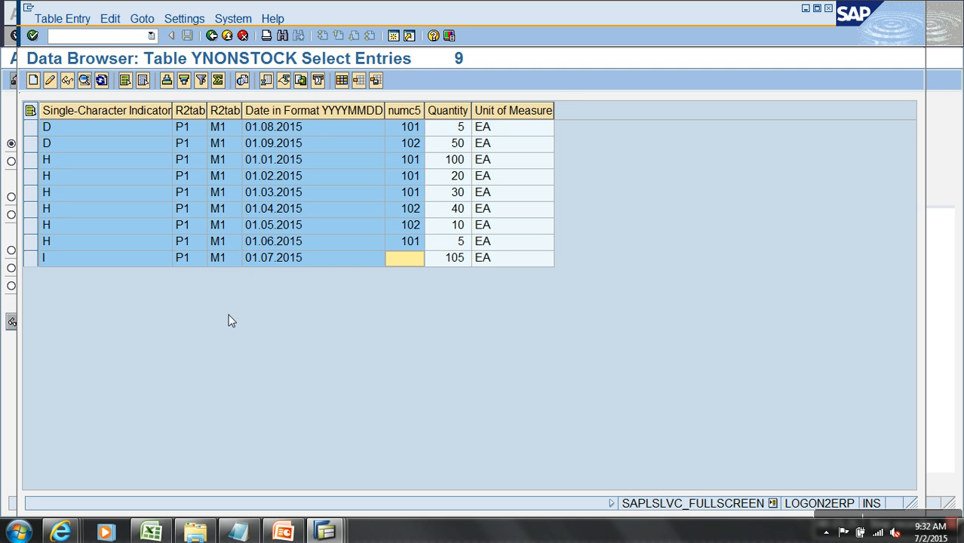
click(32, 258)
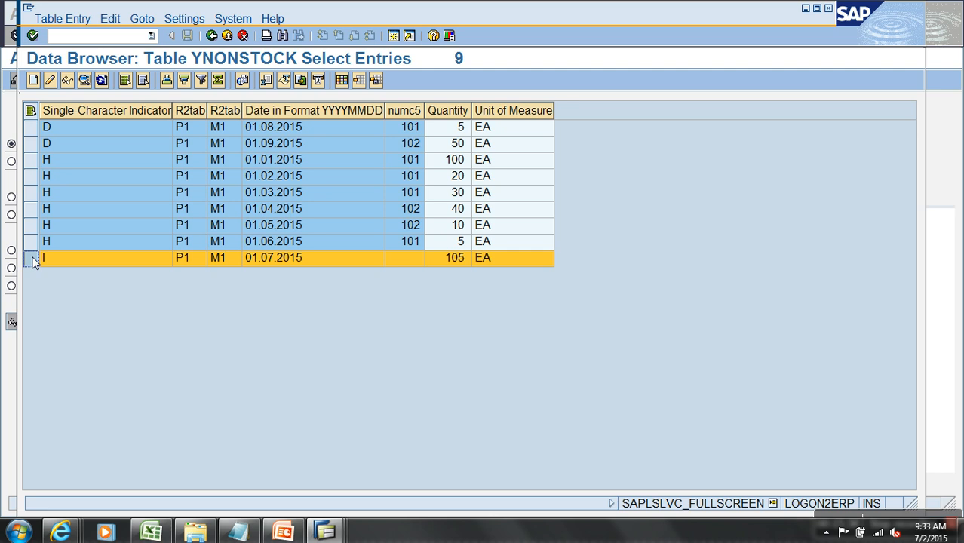
click(400, 264)
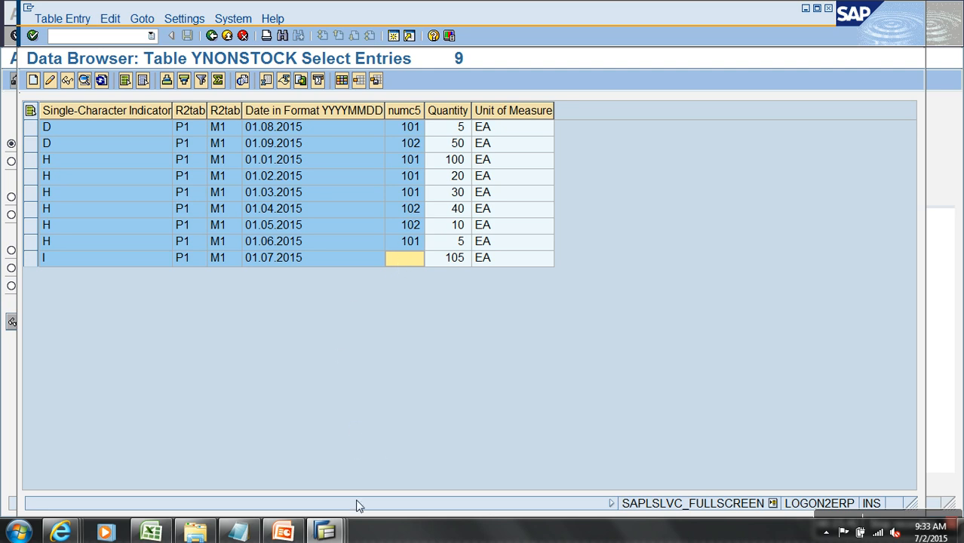
Reopen the YNINFLOW routine of the transformation and begin an or clause below the ZMTYPE = '101' condition.
mouse_move(326, 532)
click(150, 423)
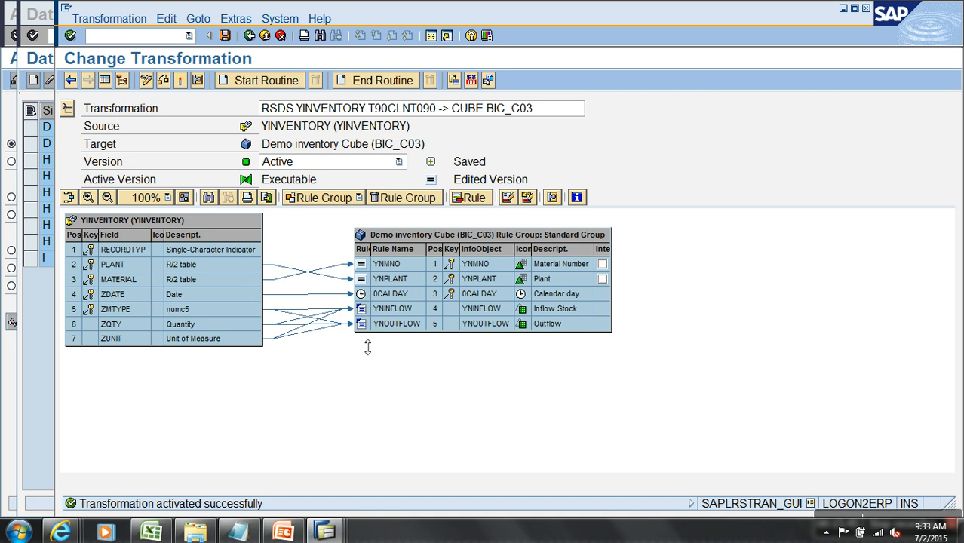
right_click(383, 307)
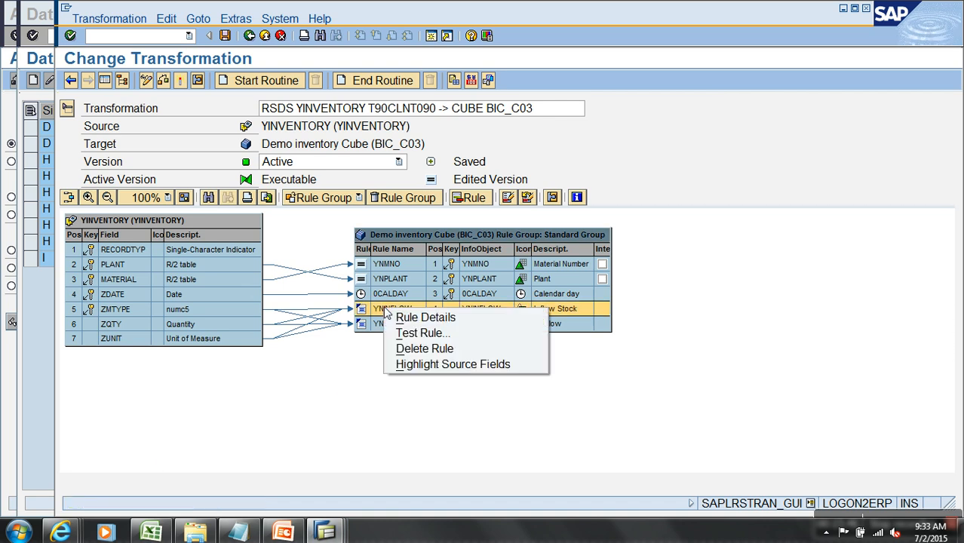
click(427, 318)
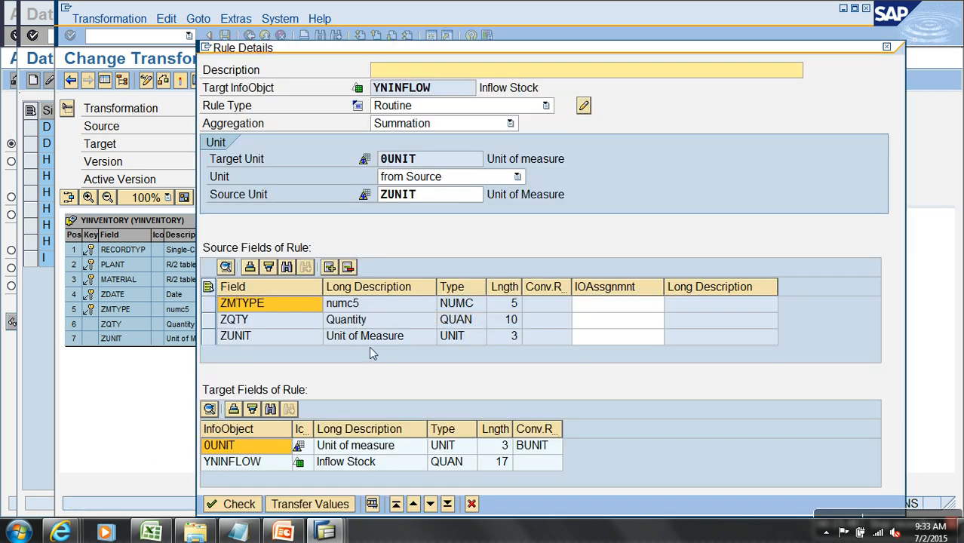
click(578, 112)
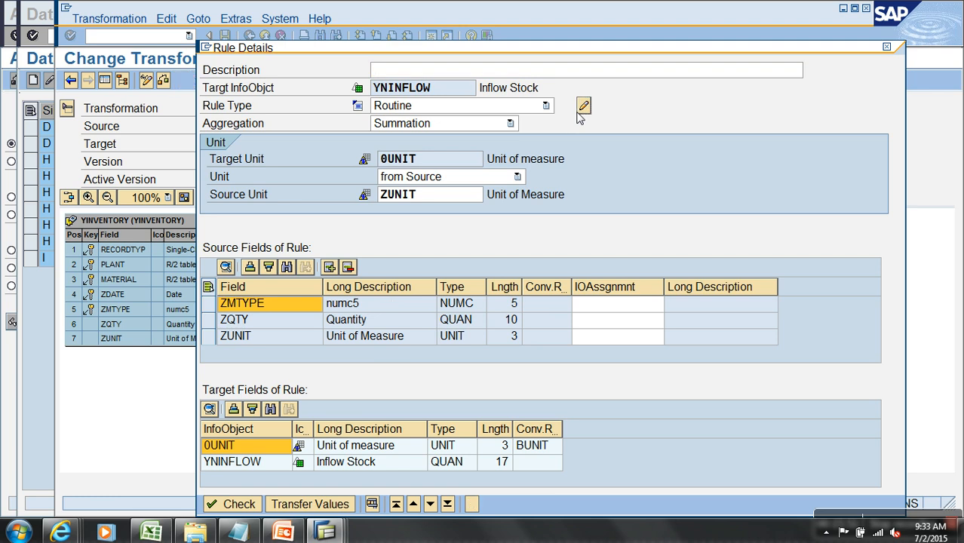
scroll(409, 329, down, 5)
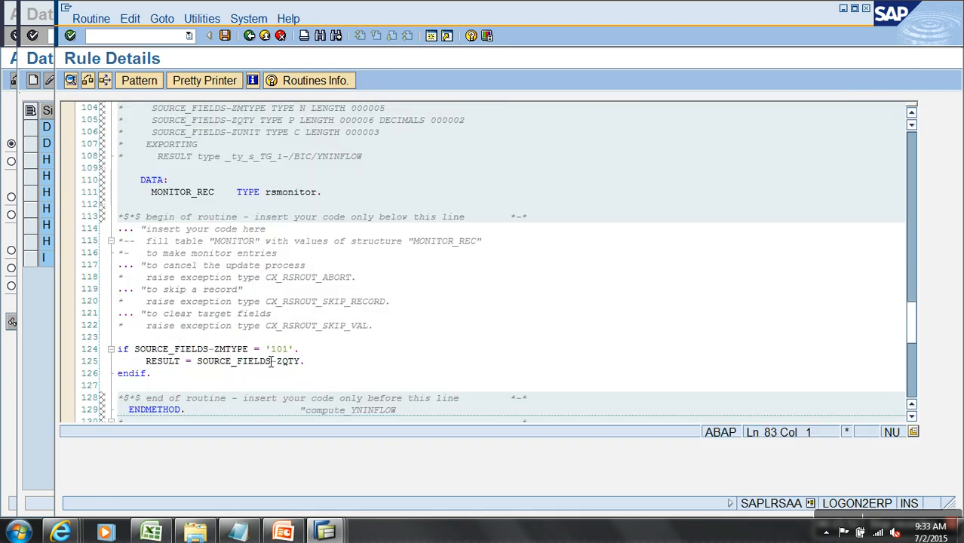
click(302, 351)
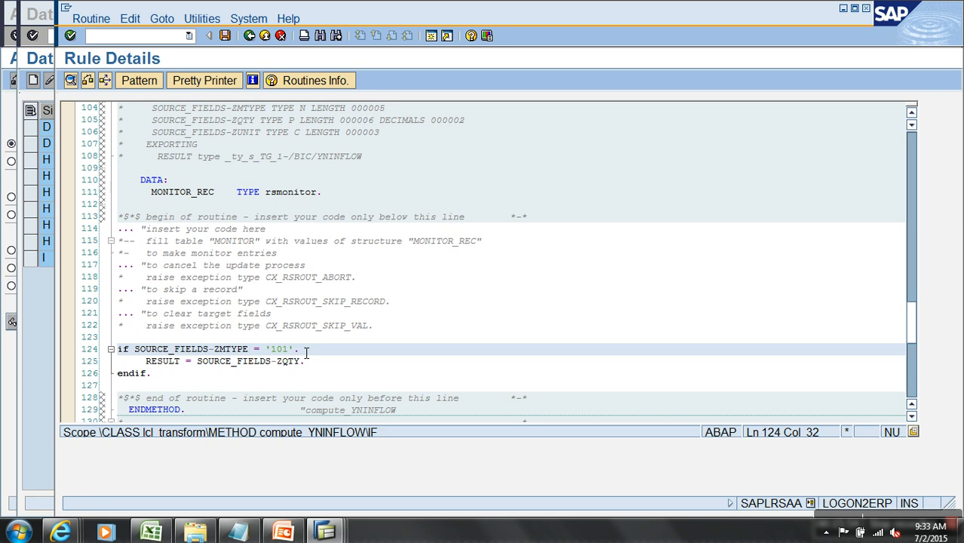
key(Return)
text(or .)
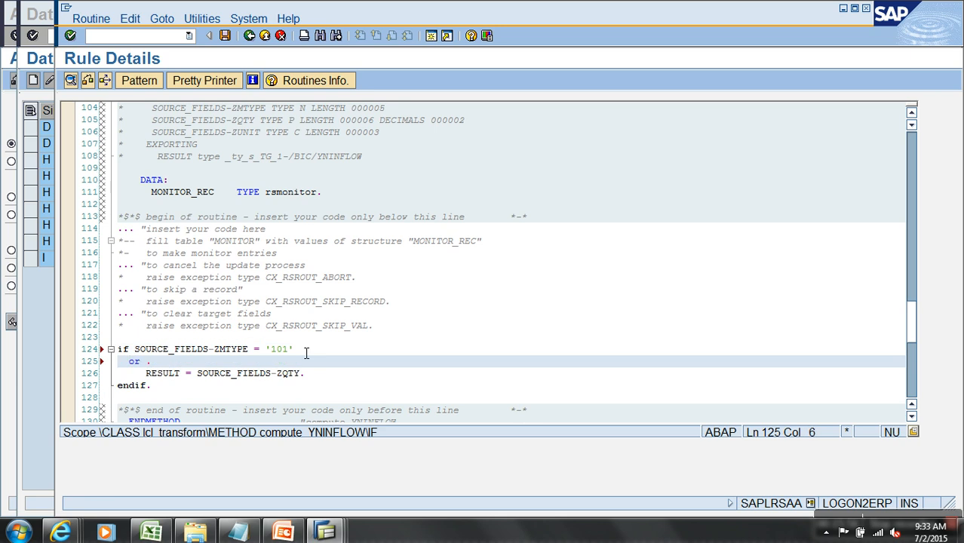
Complete the or clause in the YNINFLOW routine as SOURCE_FIELDS-ZMTYPE is initial.
drag(295, 351, 138, 353)
key(ctrl+c)
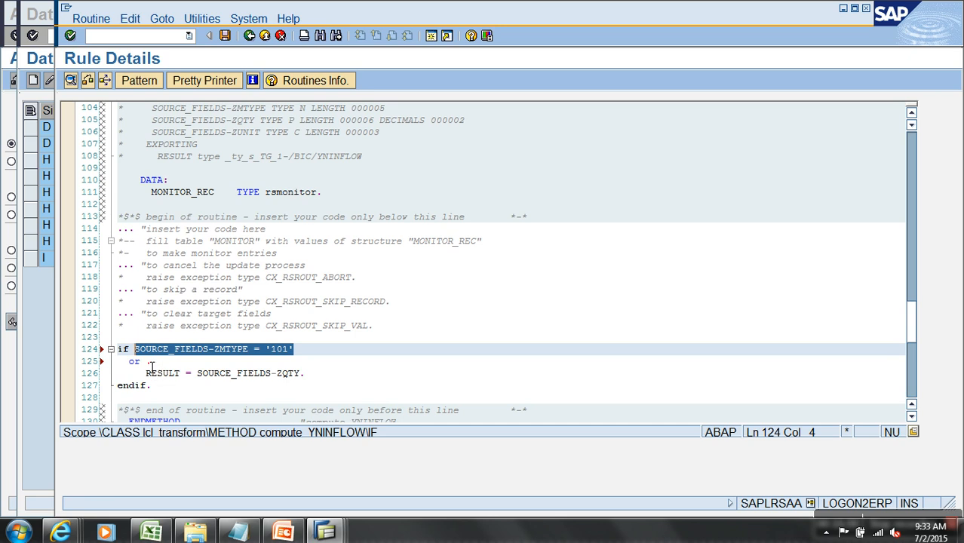
click(147, 362)
key(ctrl+v)
key(BackSpace)
key(BackSpace)
key(BackSpace)
key(BackSpace)
key(BackSpace)
key(BackSpace)
key(BackSpace)
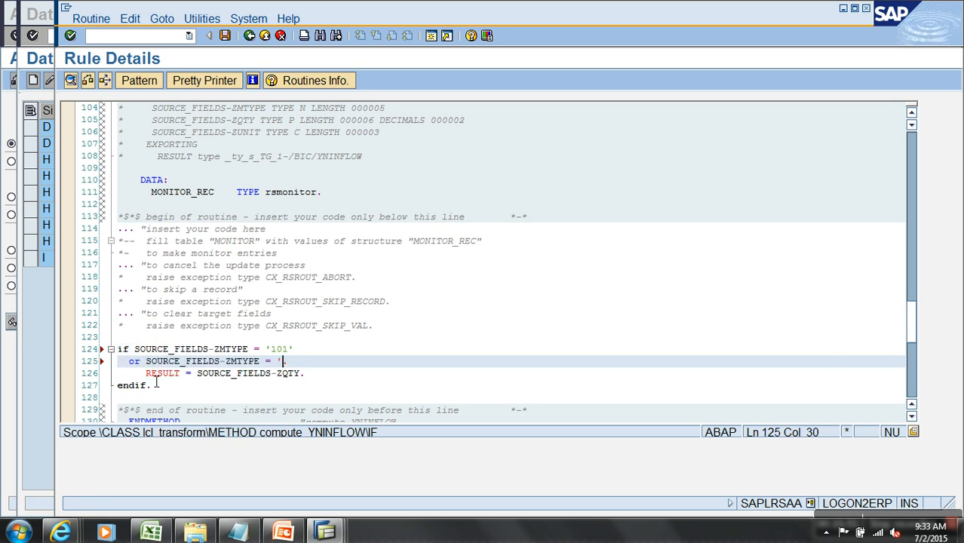
text(is ini)
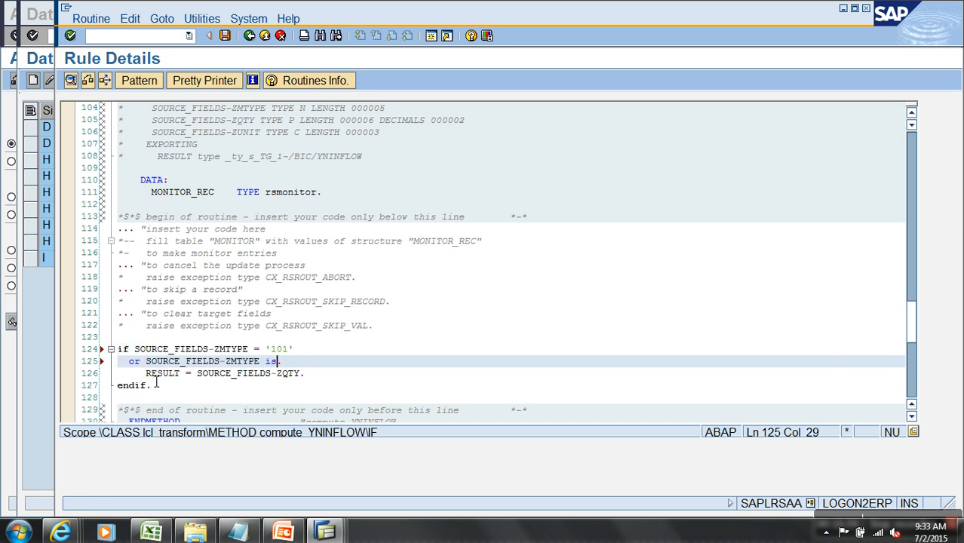
text(tial)
Check and save the YNINFLOW routine, then transfer the rule and reactivate the transformation.
click(87, 81)
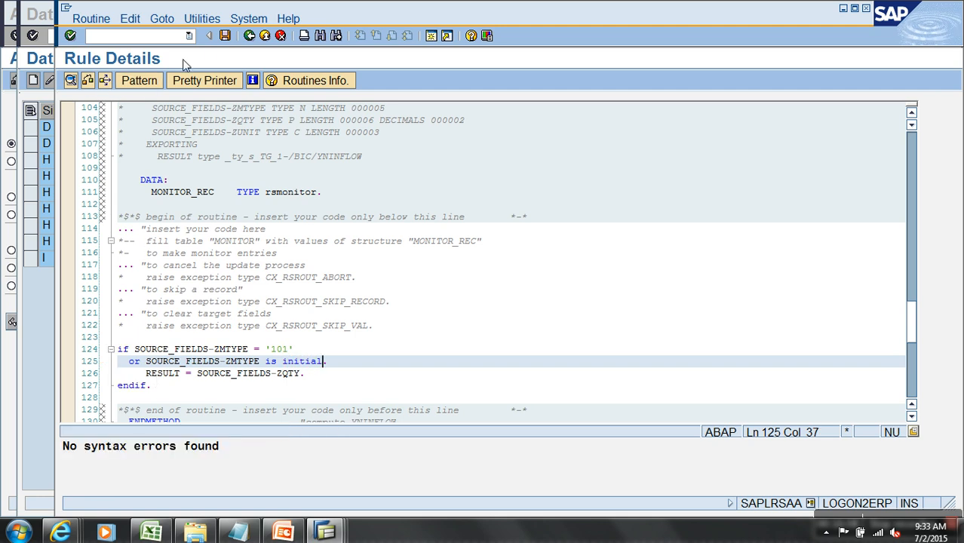
click(224, 35)
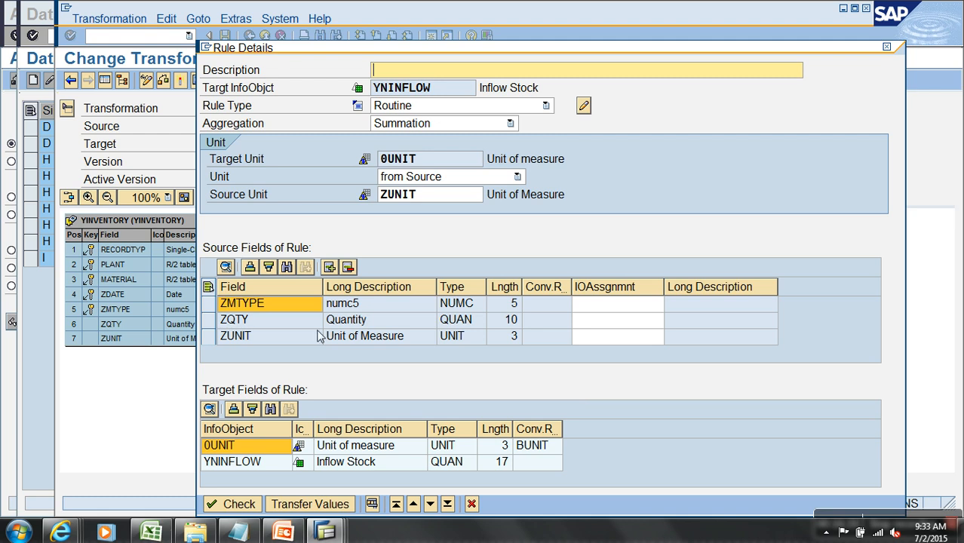
click(310, 504)
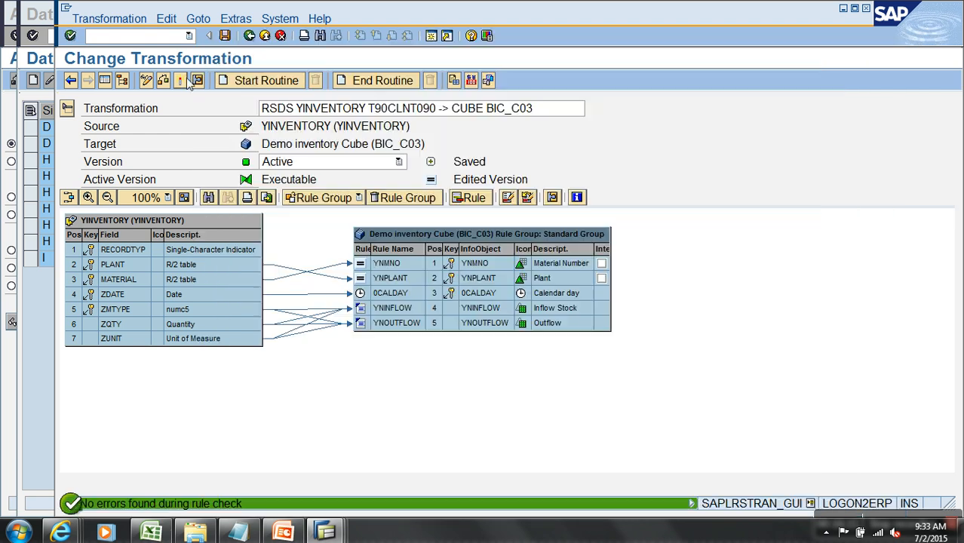
click(179, 80)
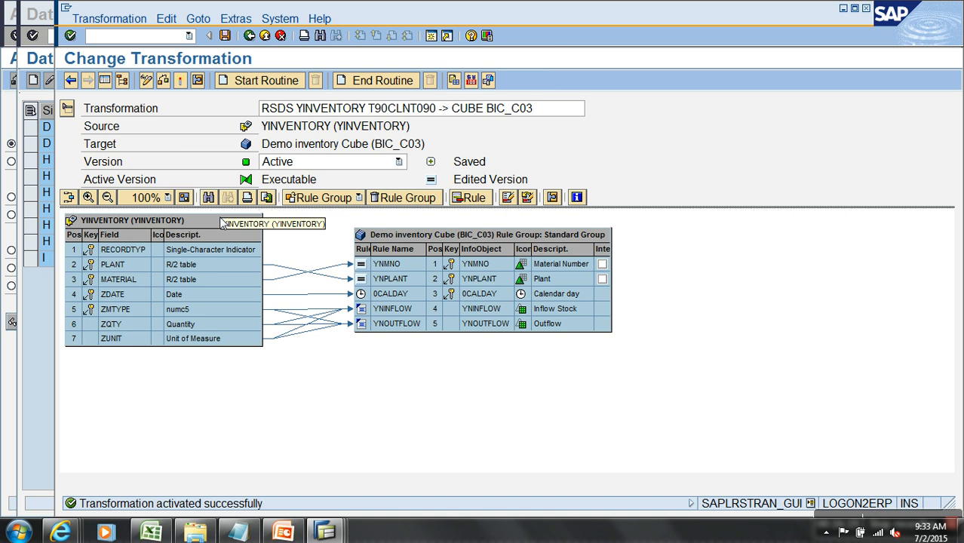
Leave the transformation and create an InfoPackage described as load moments for DataSource YINVENTORY.
click(251, 35)
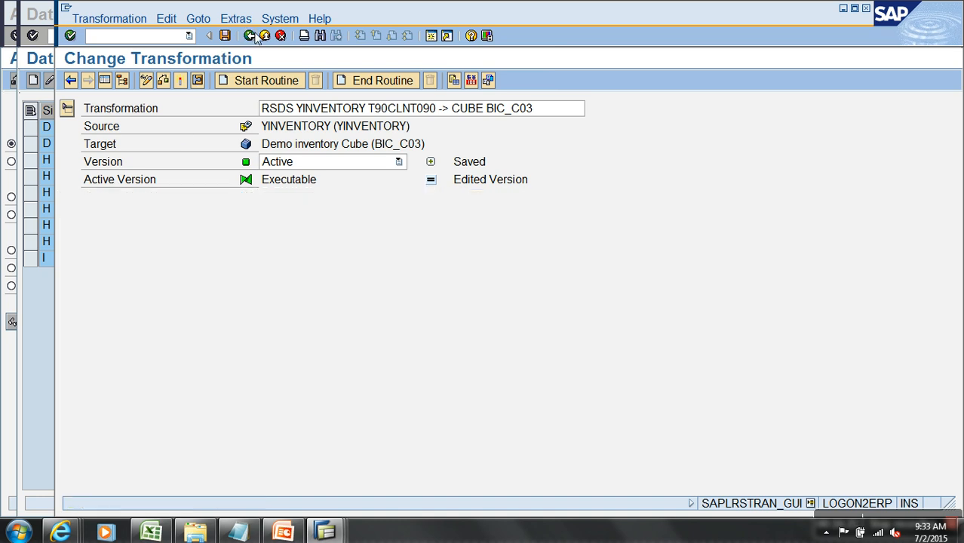
click(253, 259)
click(320, 273)
right_click(321, 276)
click(396, 490)
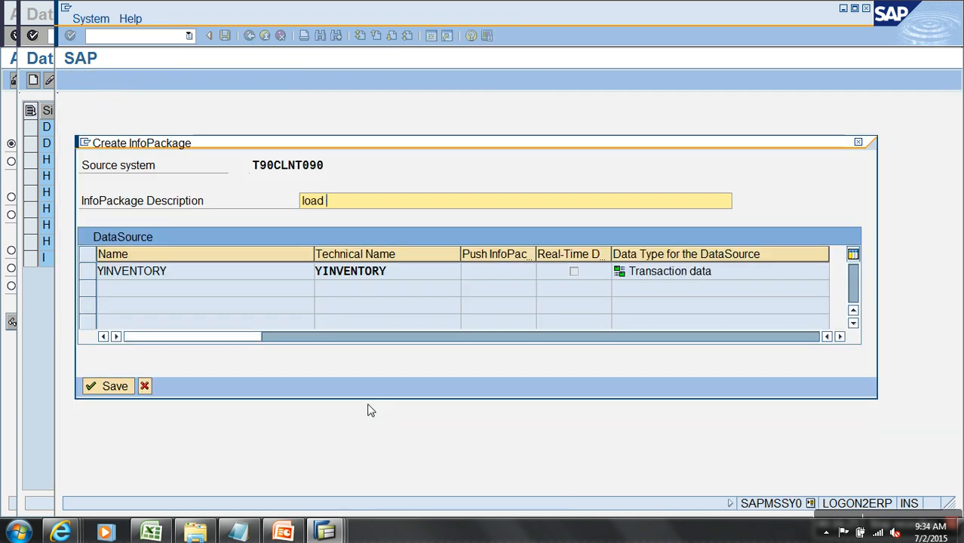
key(Return)
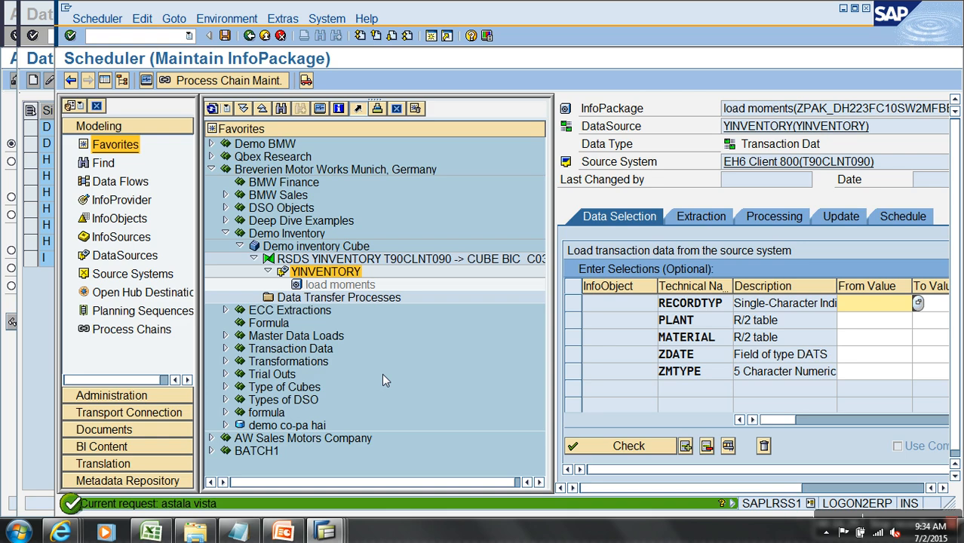
Start the load moments InfoPackage's data load immediately from its scheduling settings.
click(104, 82)
click(415, 218)
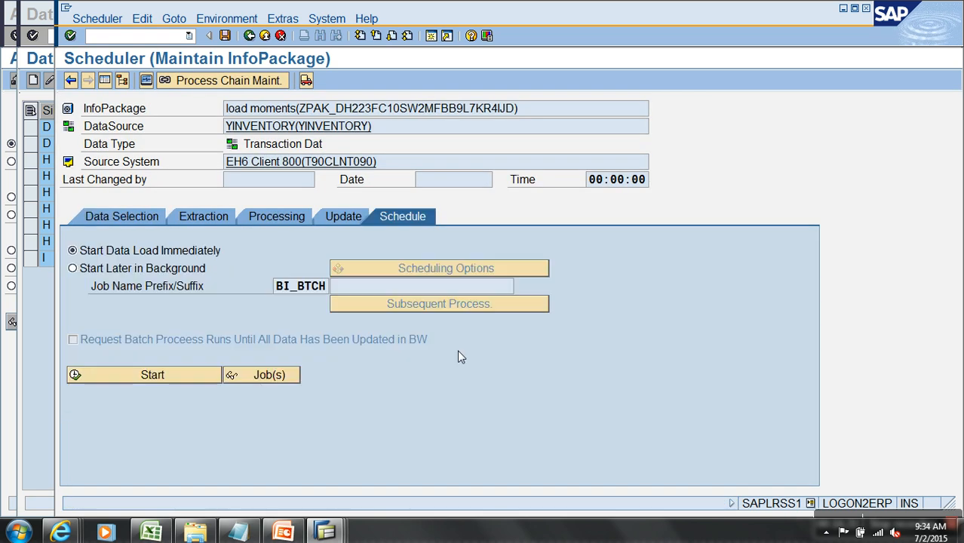
click(197, 375)
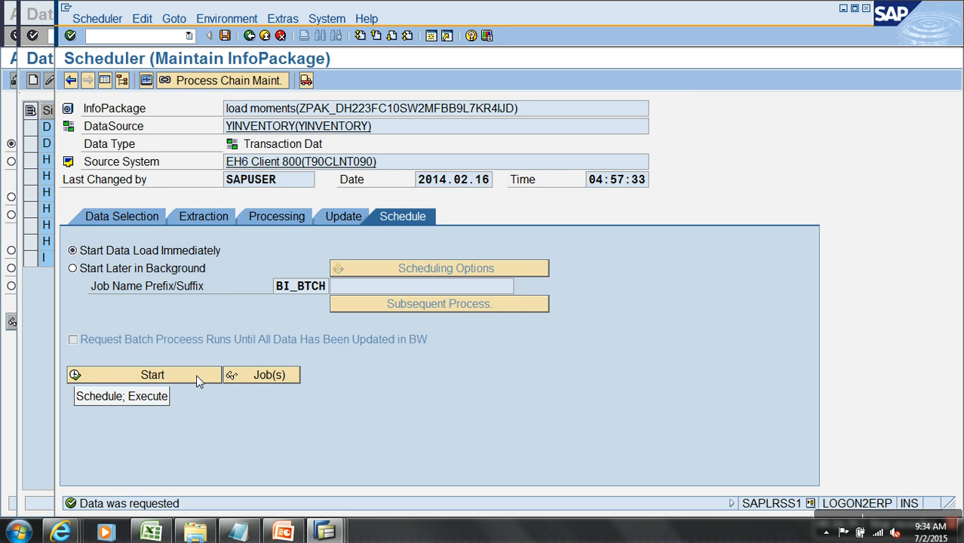
Monitor the load moments request and read the error message in its status.
key(F6)
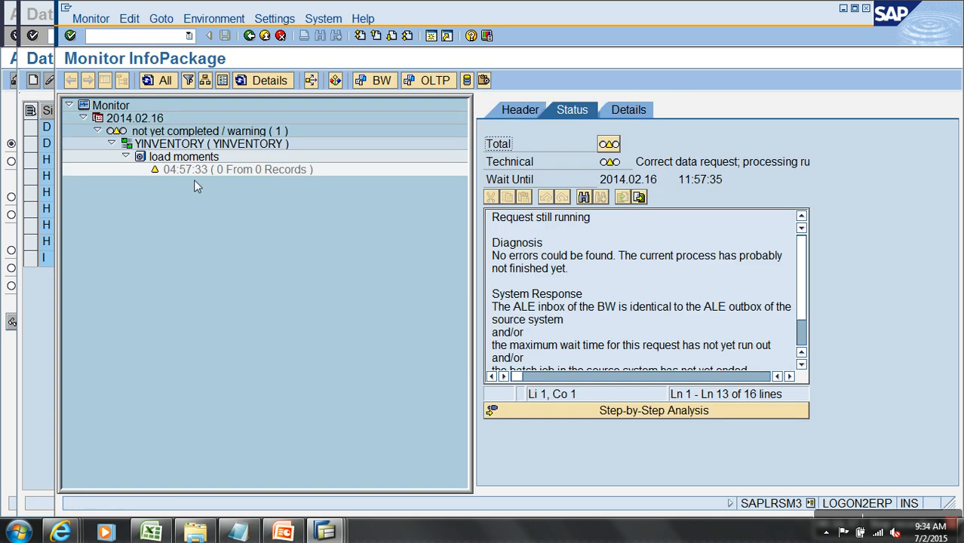
click(226, 169)
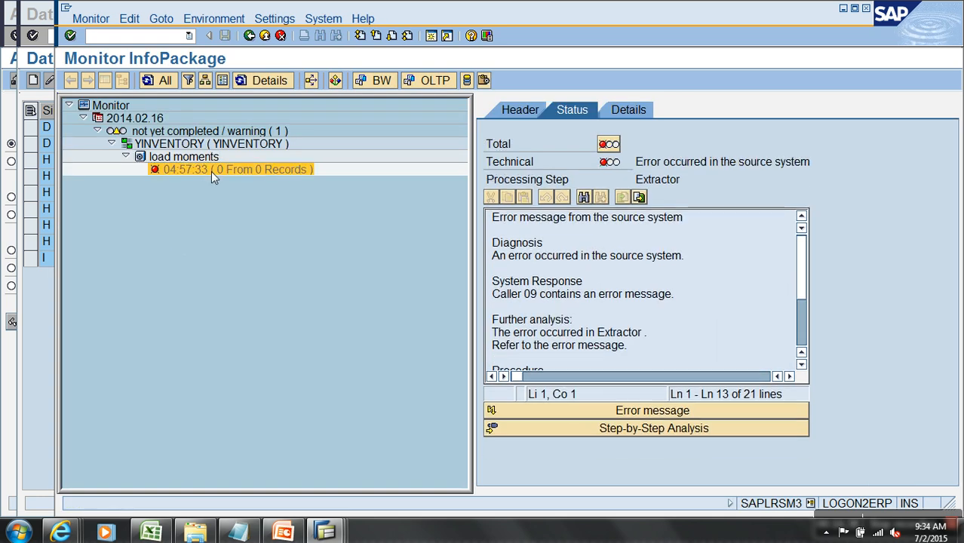
click(192, 169)
click(653, 410)
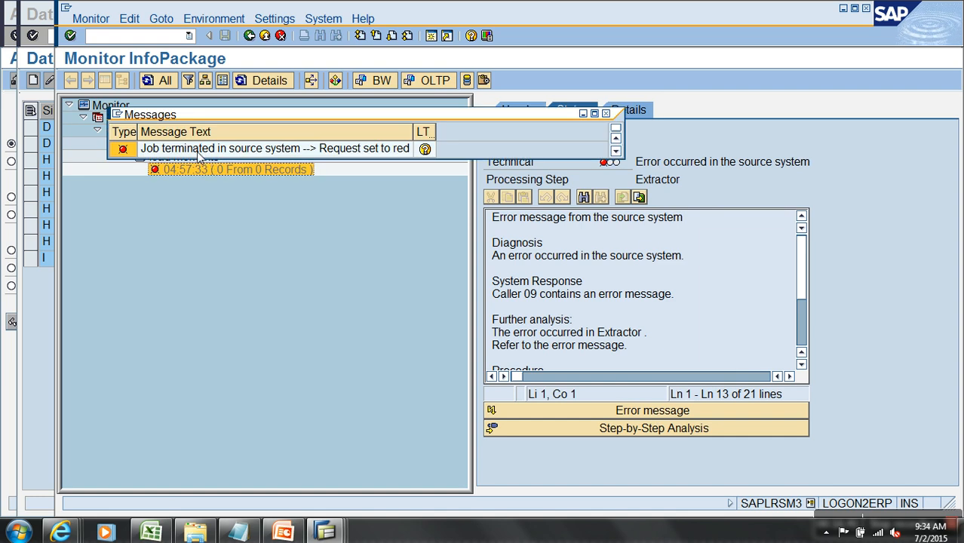
click(606, 113)
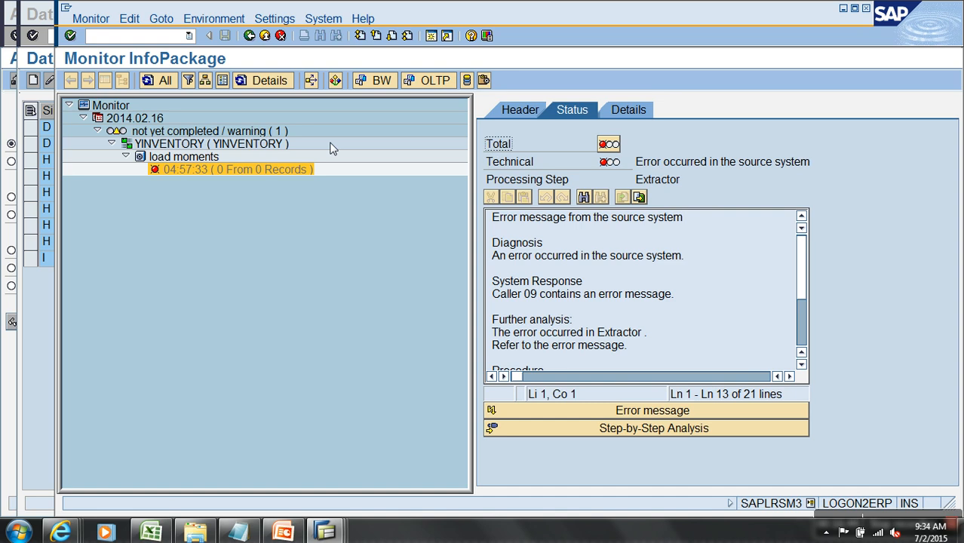
Copy the request number from the header details of the load moments request.
click(531, 115)
click(621, 150)
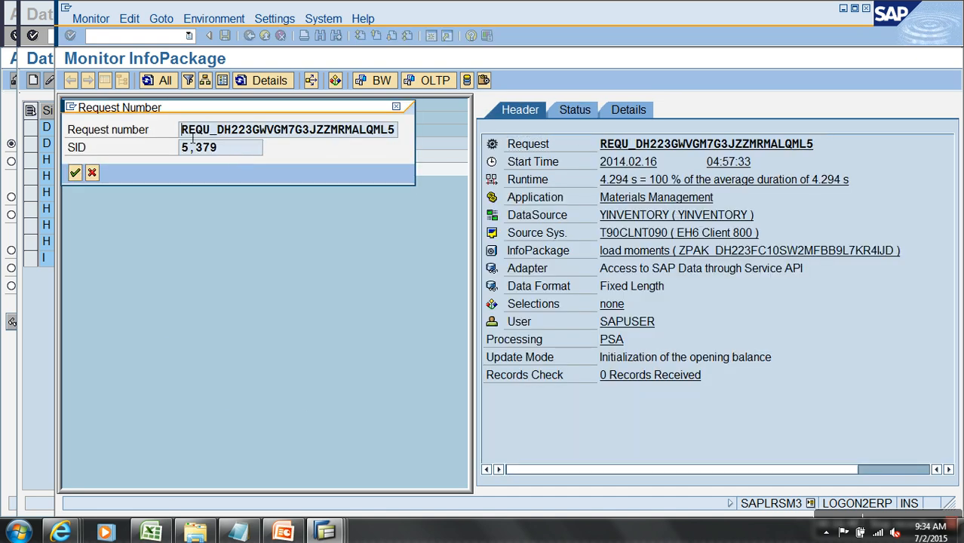
drag(188, 134, 419, 138)
key(ctrl+c)
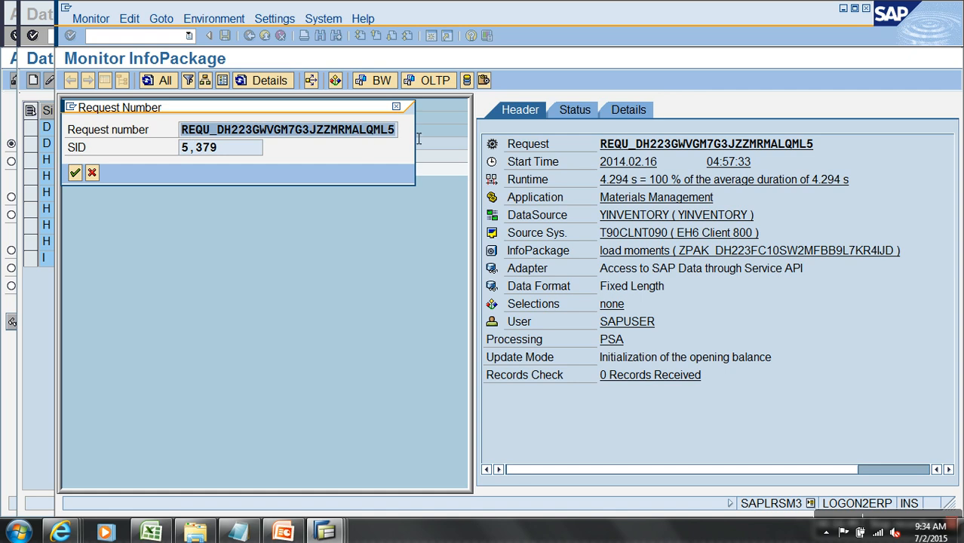
Switch to the source system session and search transaction SM37 for the job named bi plus the copied request number.
click(325, 532)
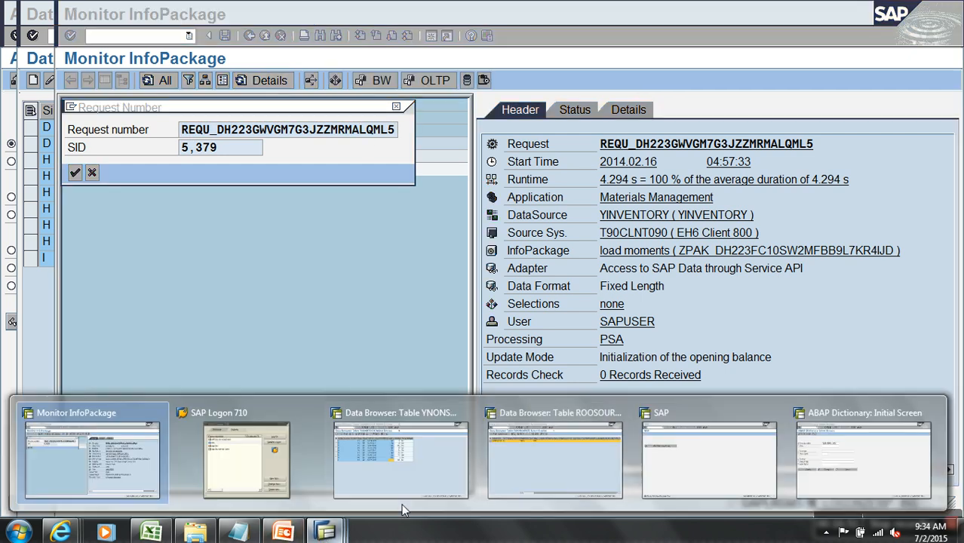
click(578, 482)
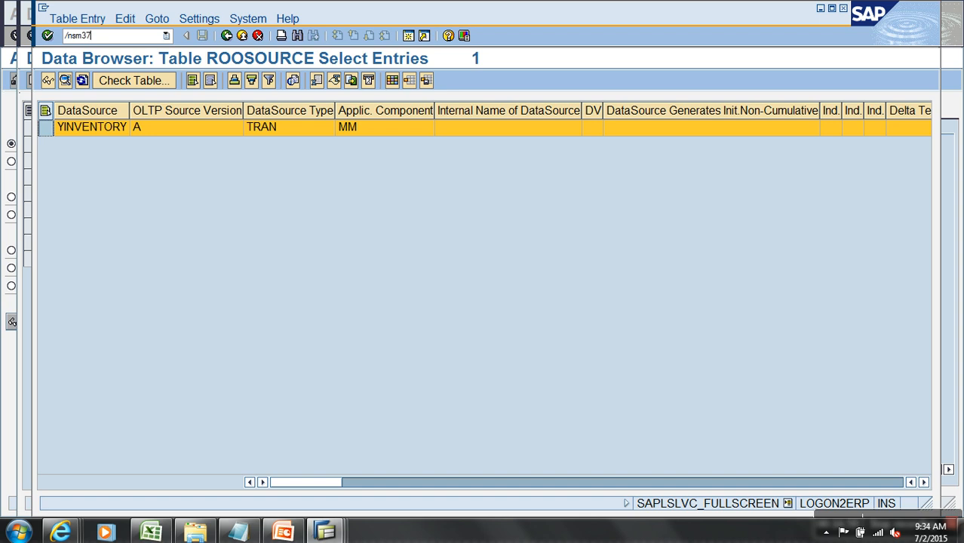
key(Return)
text(bi)
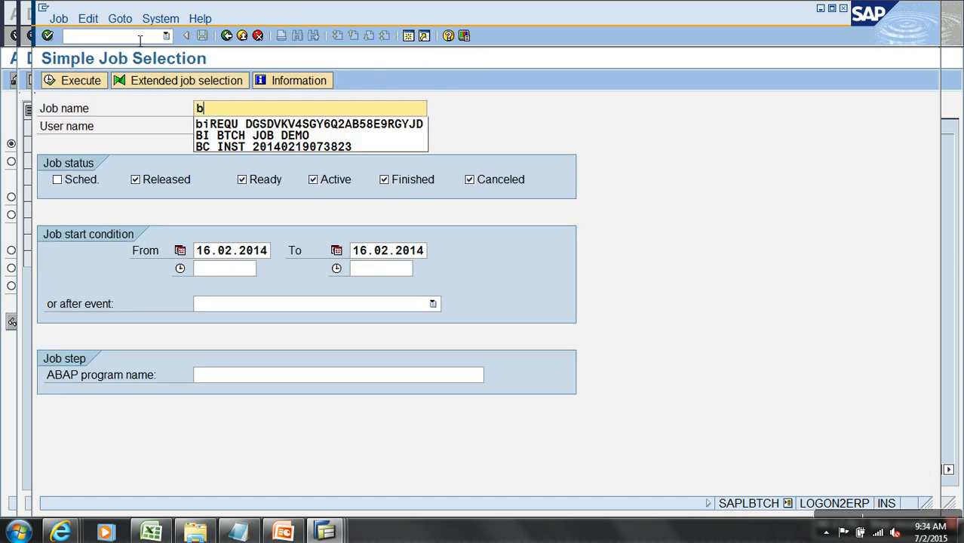
key(ctrl+v)
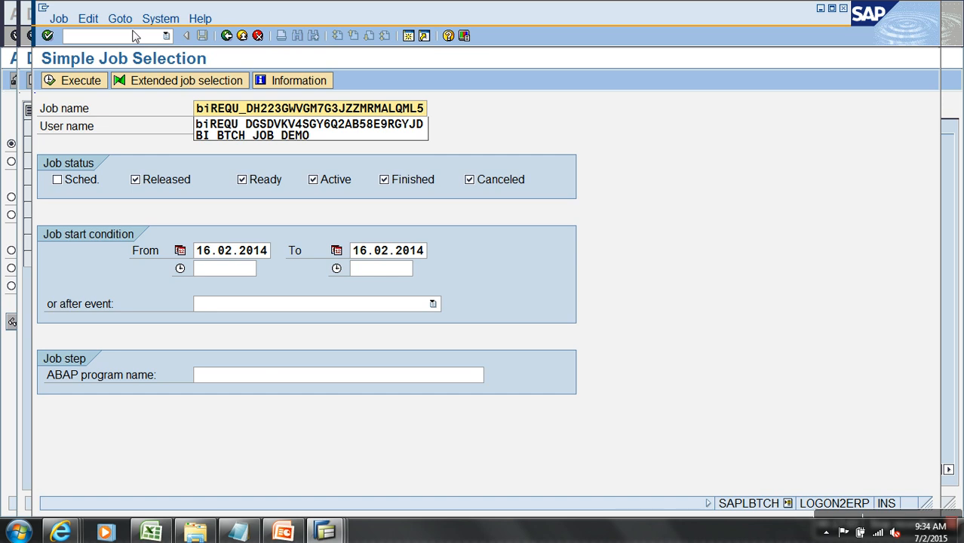
click(550, 122)
click(75, 80)
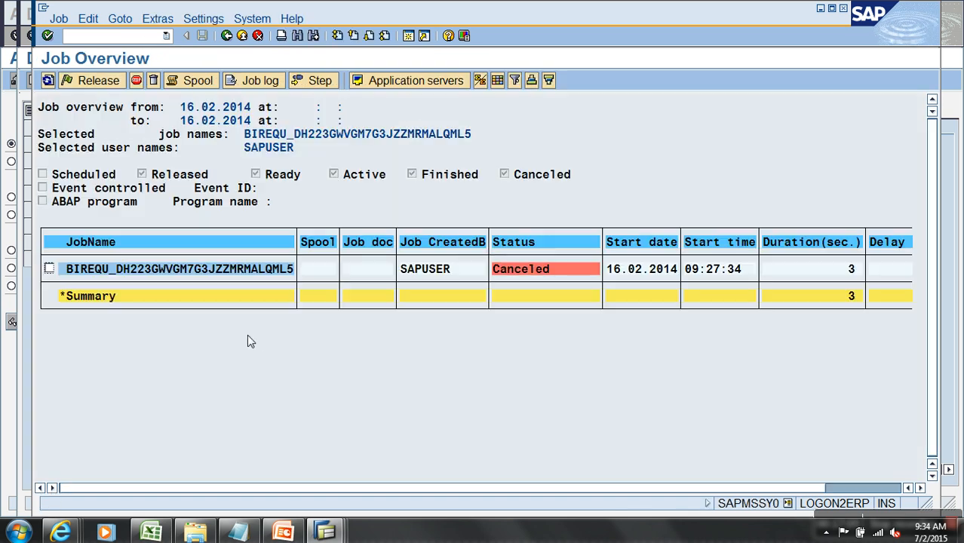
Display the log of the found extraction job and read its messages through to the last entry.
click(49, 268)
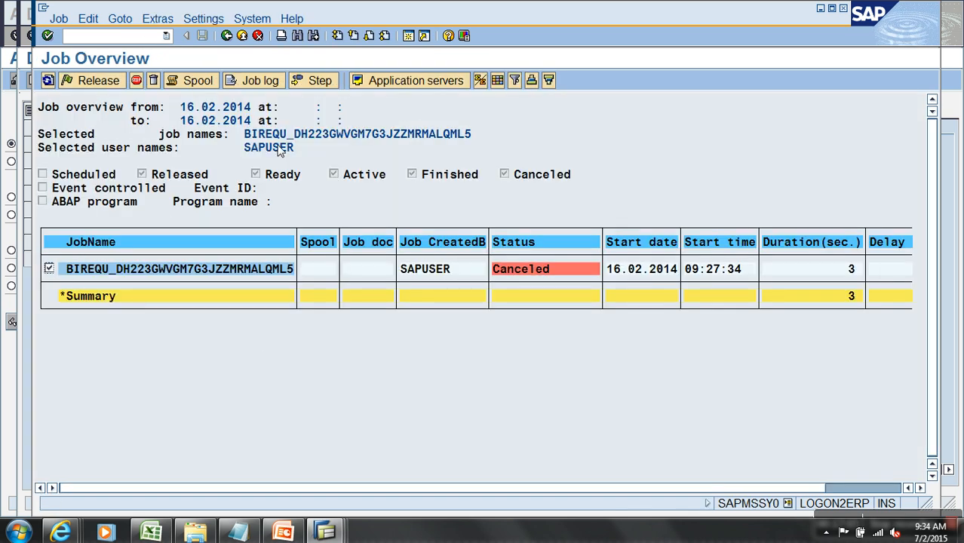
click(257, 80)
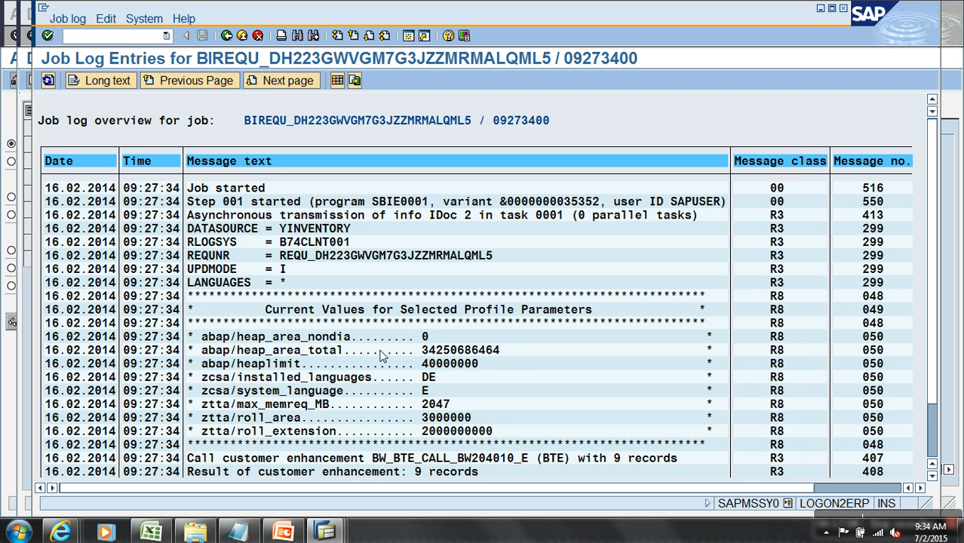
scroll(377, 355, down, 3)
scroll(391, 384, down, 1)
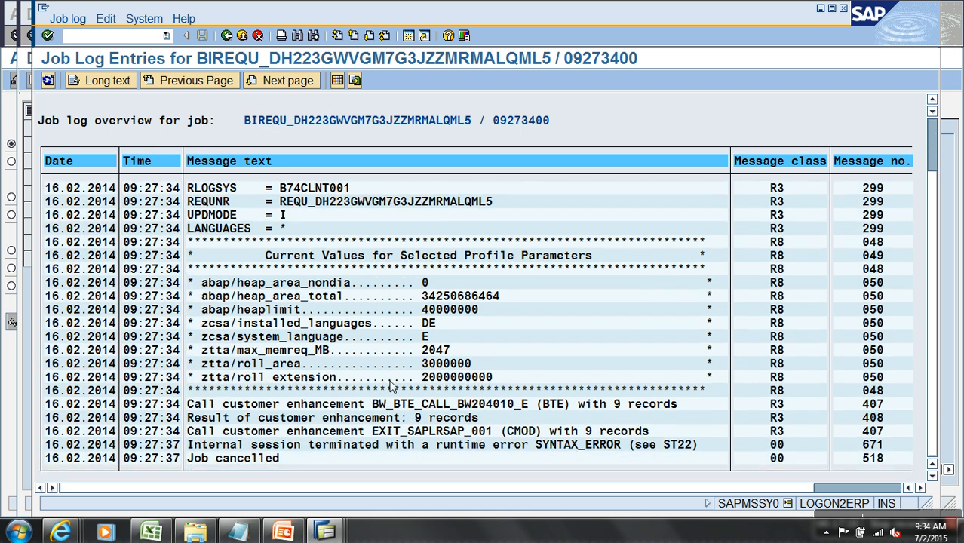
Open the runtime error dump from the job log's SYNTAX_ERROR entry and read its error description and advice.
double_click(600, 447)
scroll(407, 443, down, 3)
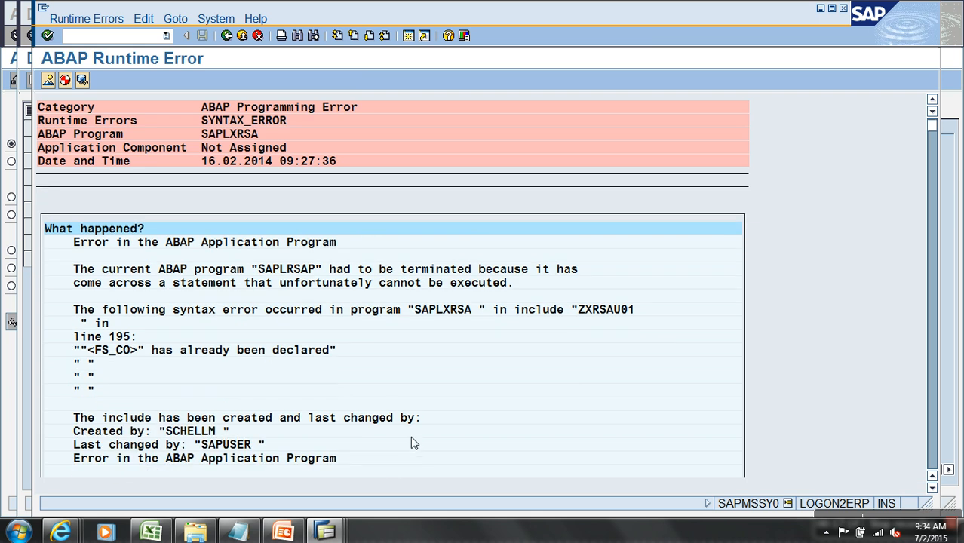
scroll(417, 442, down, 4)
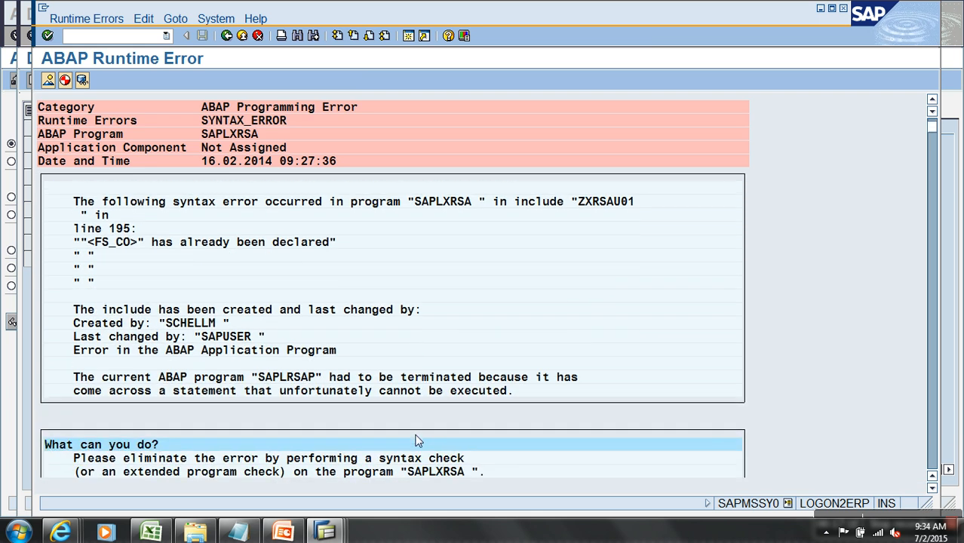
scroll(417, 441, down, 2)
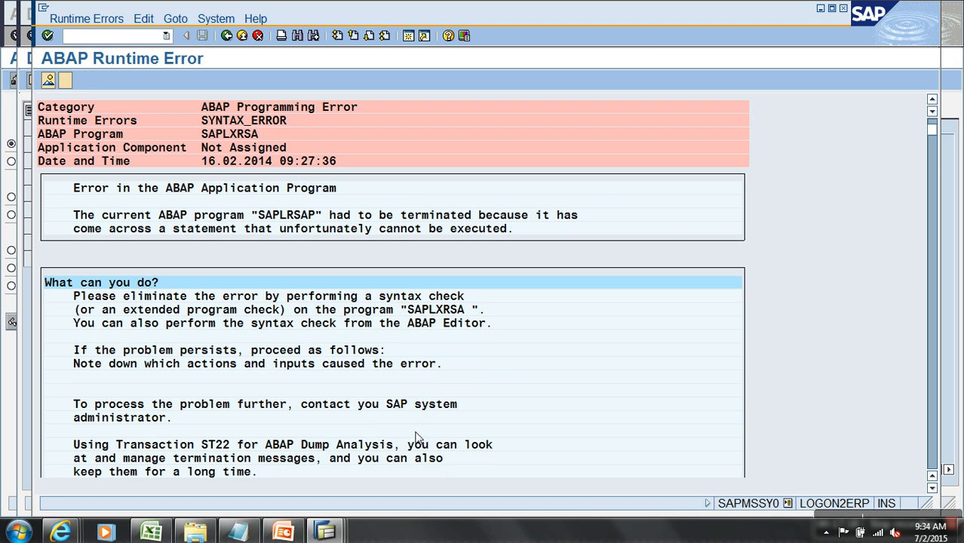
scroll(739, 408, down, 2)
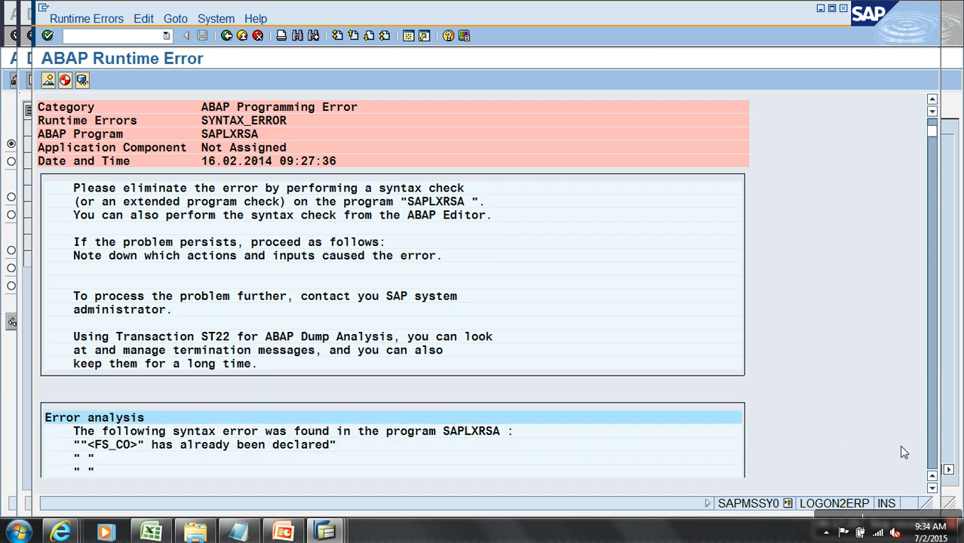
Examine the dump's source code extract around the statement where the program terminated.
click(932, 462)
click(932, 462)
click(932, 462)
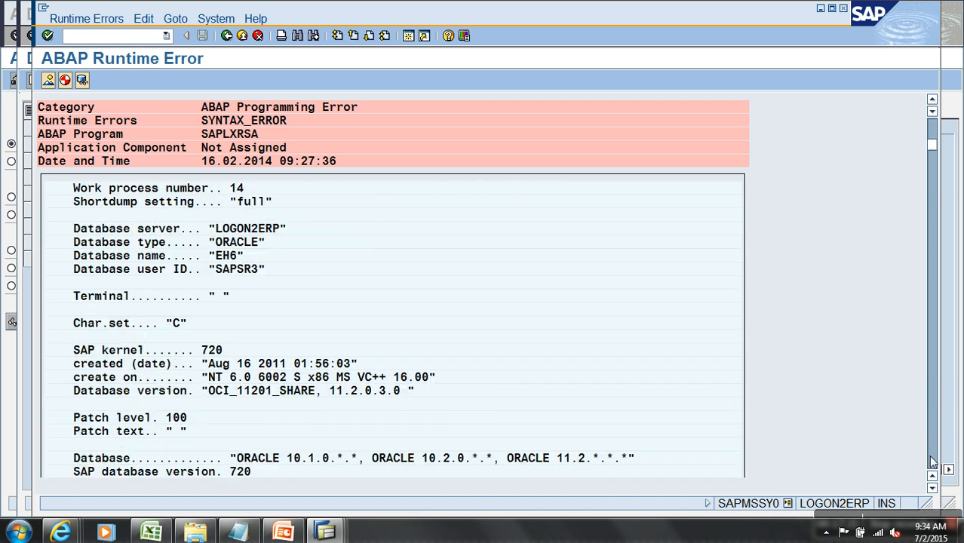
click(932, 461)
click(932, 461)
click(933, 462)
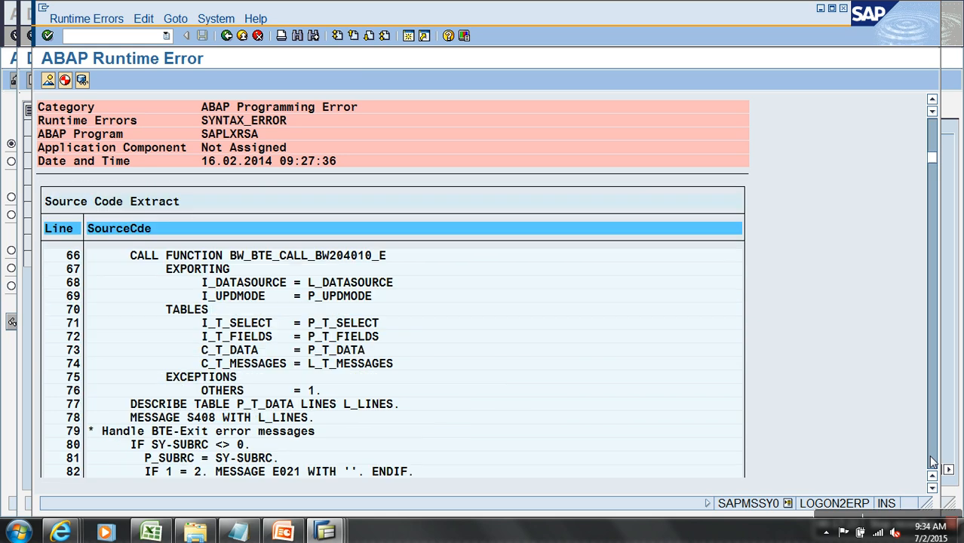
scroll(629, 405, down, 3)
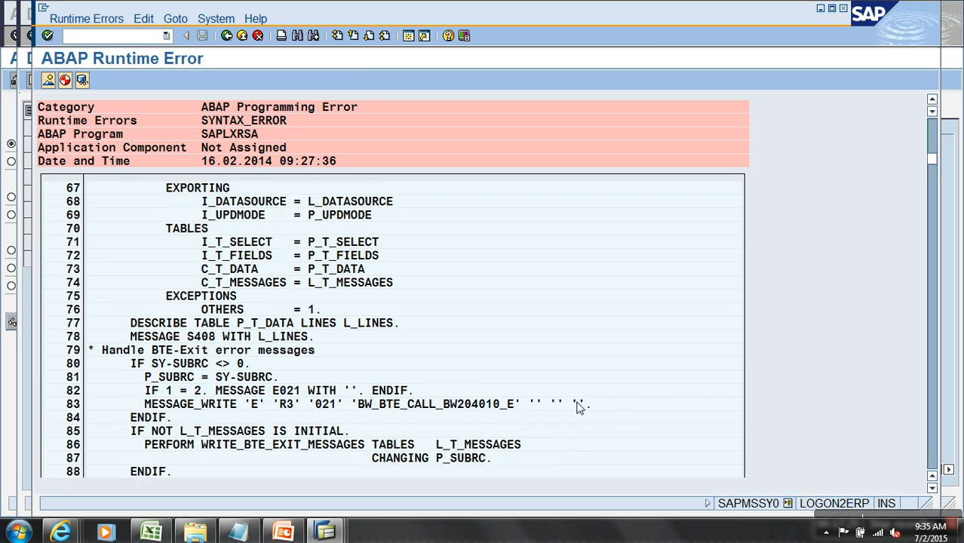
scroll(578, 410, down, 3)
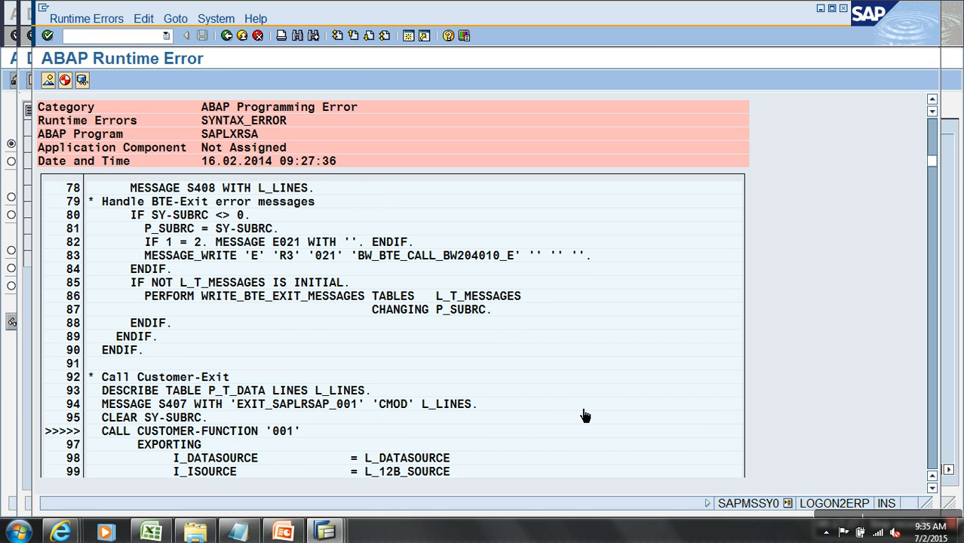
scroll(582, 414, down, 2)
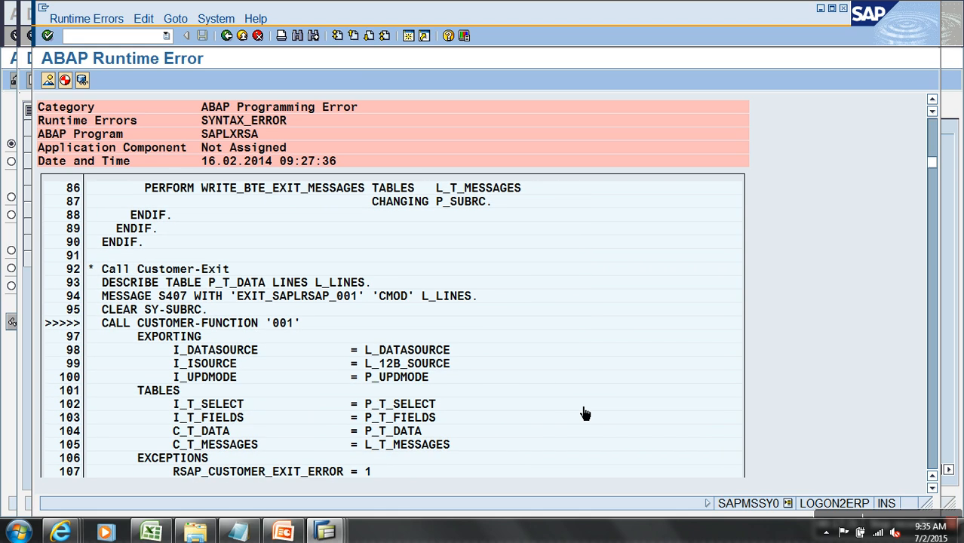
scroll(585, 413, down, 2)
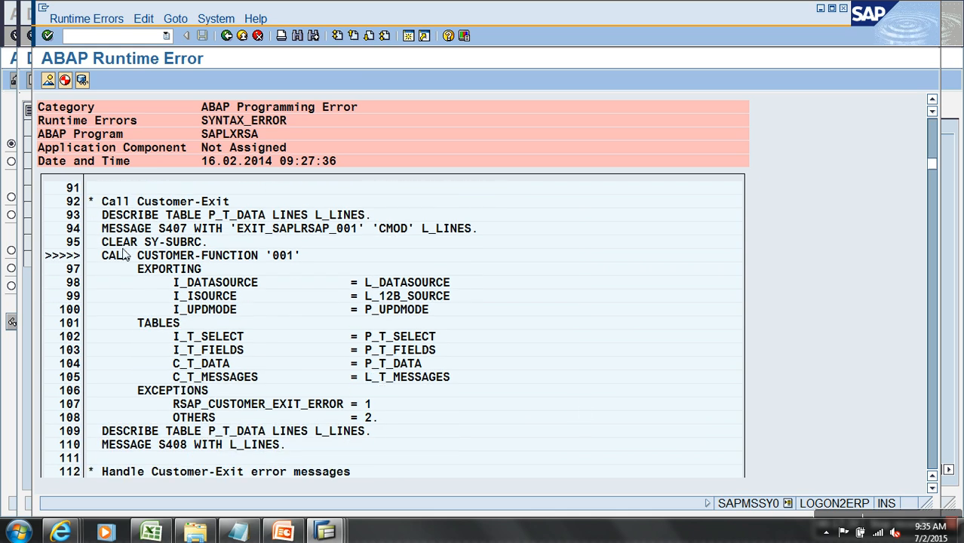
Open include ZXRSAU01 through customer exit EXIT_SAPLRSAP_001, check its syntax and review the reported messages.
click(245, 262)
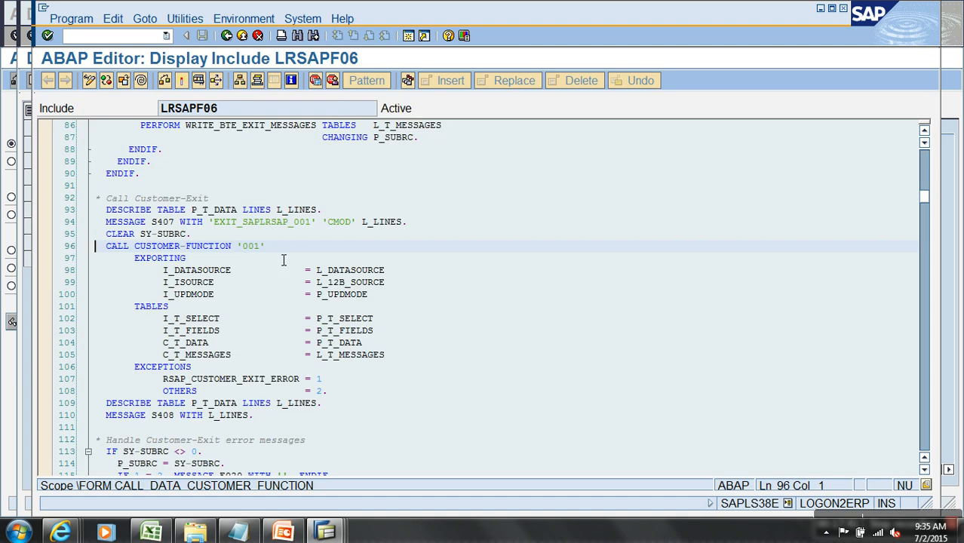
double_click(283, 223)
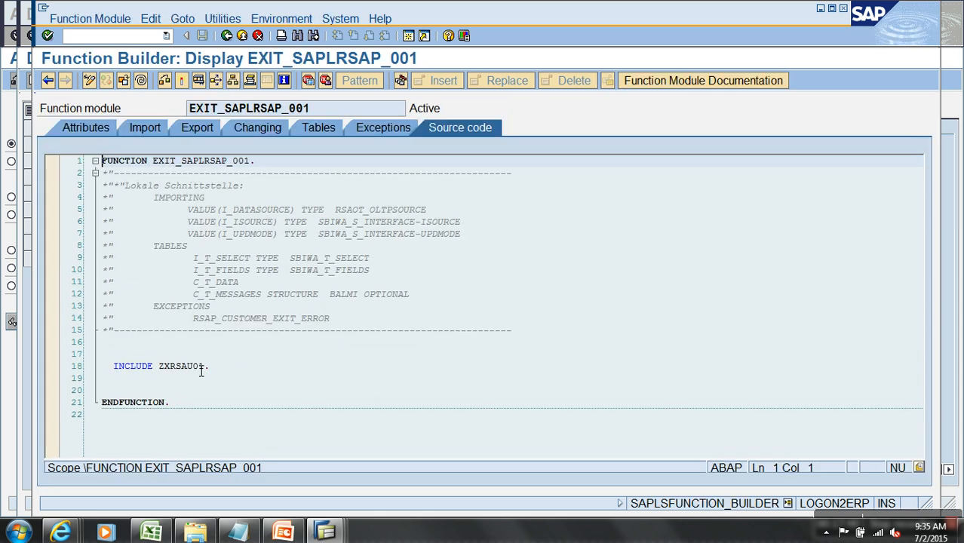
double_click(201, 368)
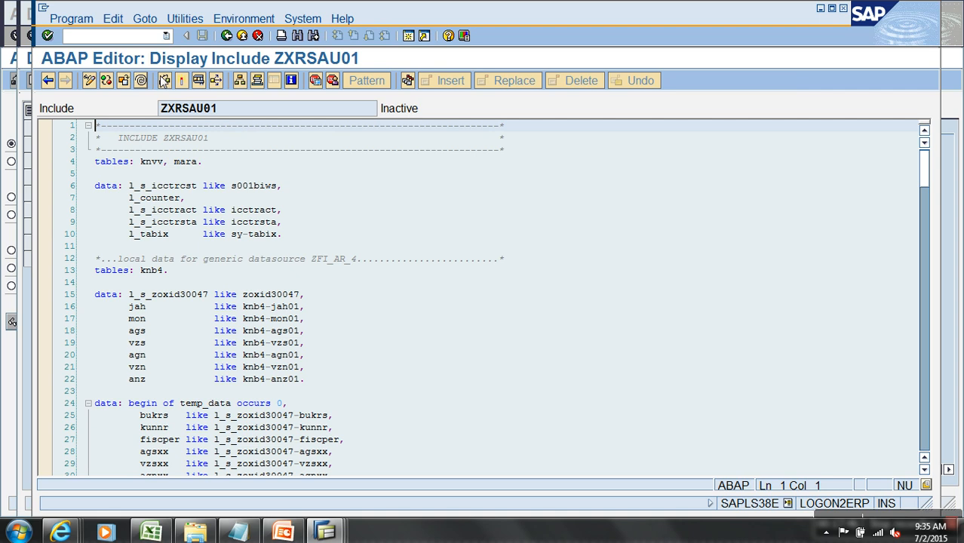
click(164, 80)
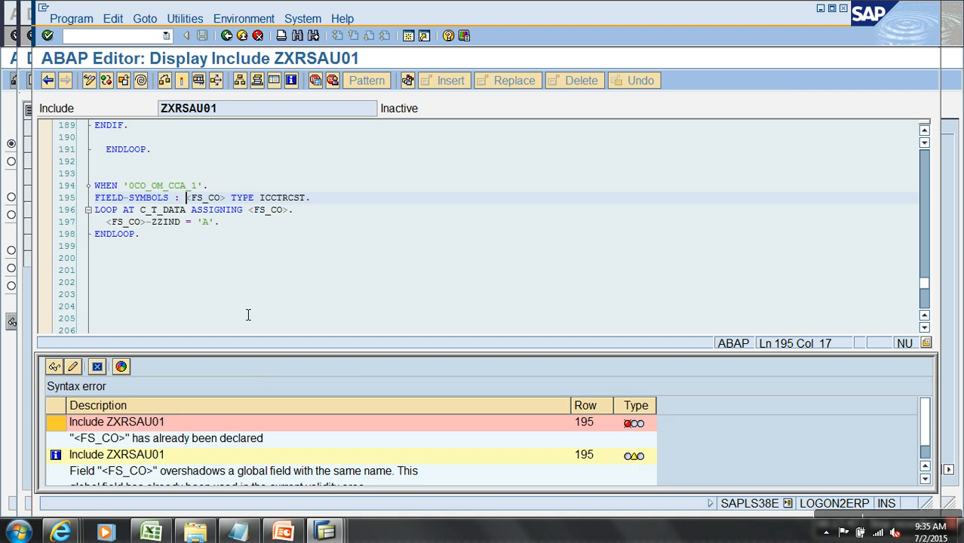
click(192, 456)
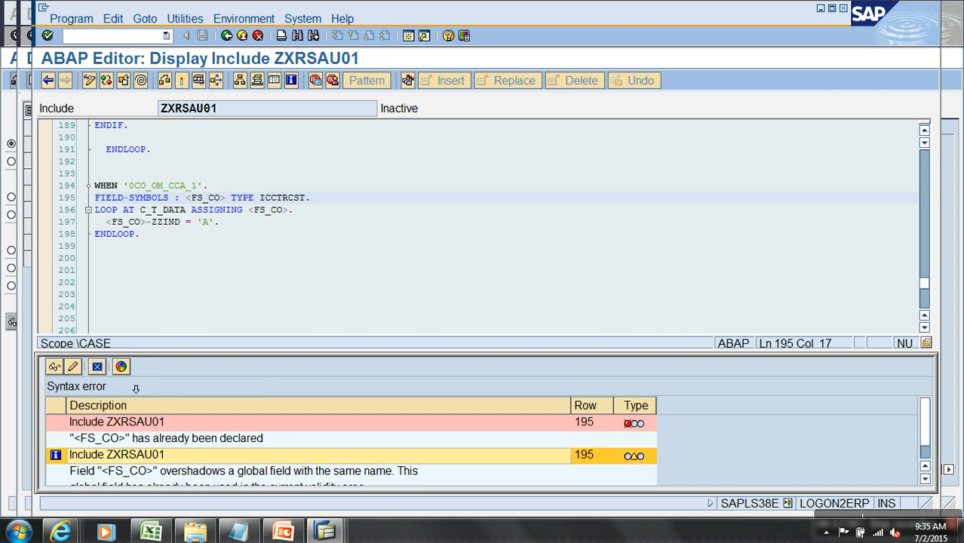
click(98, 368)
Comment out the WHEN '0CO_OM_CCA_1' block, lines 194 to 198, in include ZXRSAU01 and activate the include.
click(88, 82)
click(121, 435)
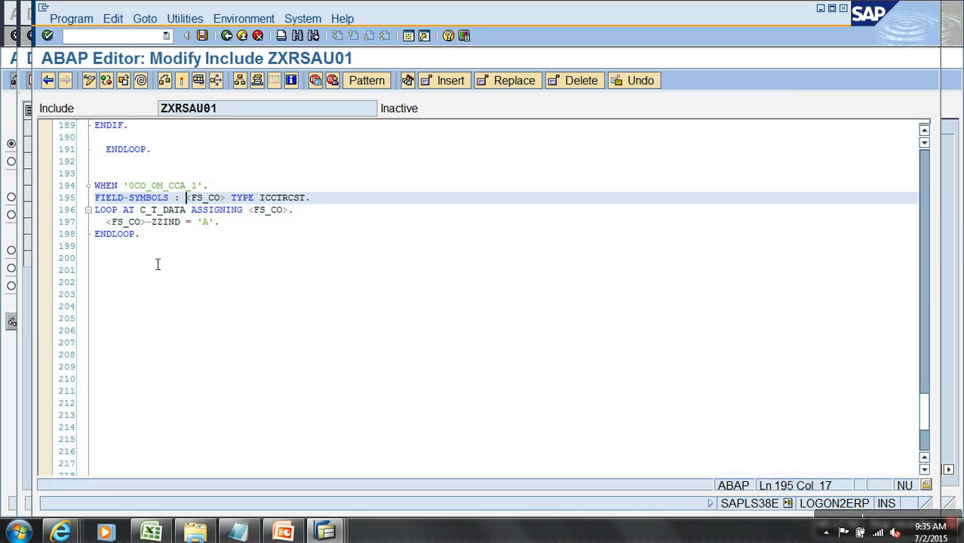
drag(154, 247, 85, 188)
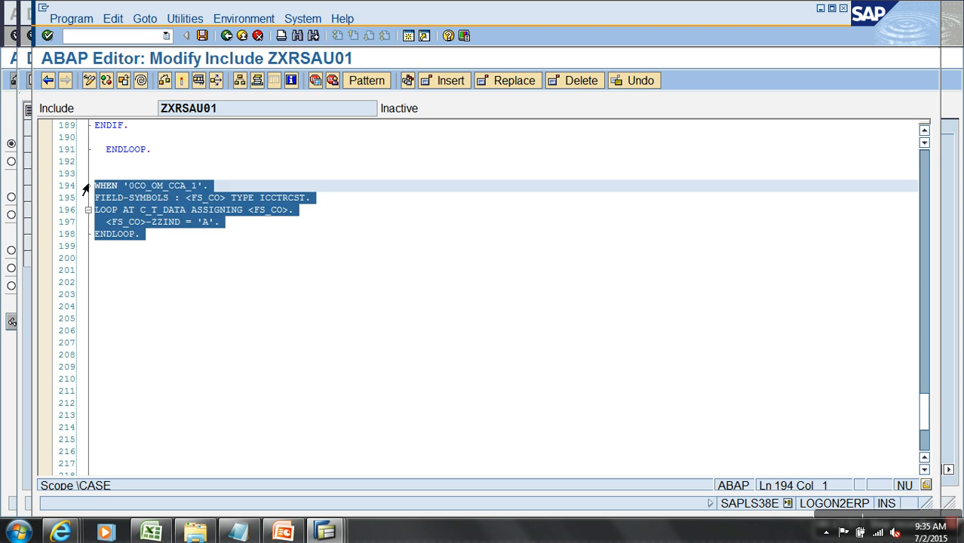
key(ctrl+less)
click(181, 80)
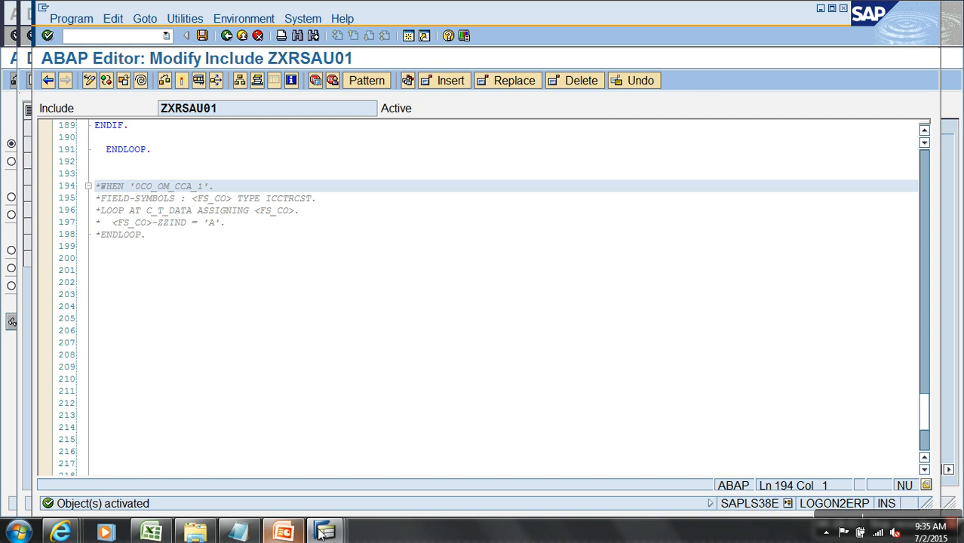
Return to the load moments InfoPackage from its monitor and start the data load immediately again.
click(330, 528)
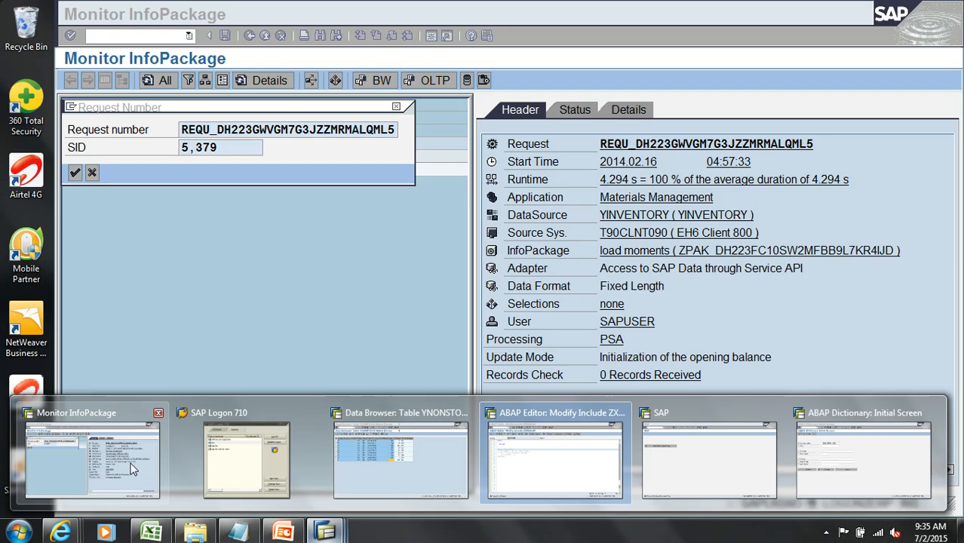
click(132, 469)
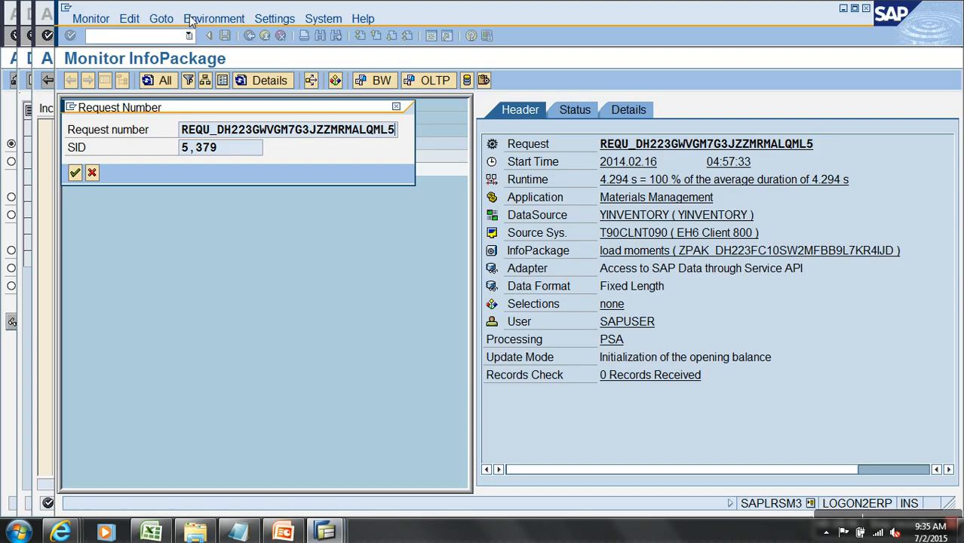
click(95, 174)
click(249, 36)
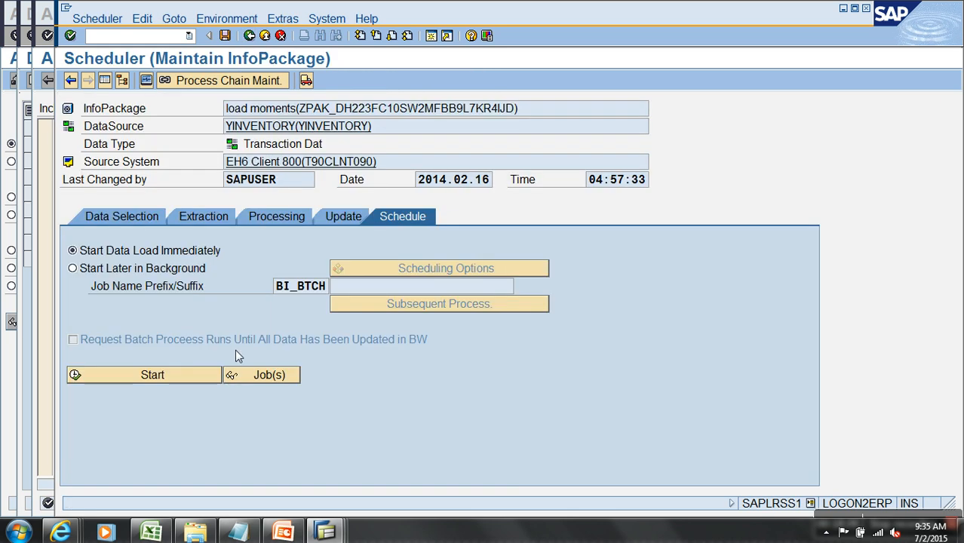
click(162, 375)
Monitor the new load moments request, refresh its status, and return to the InfoPackage scheduler.
click(147, 81)
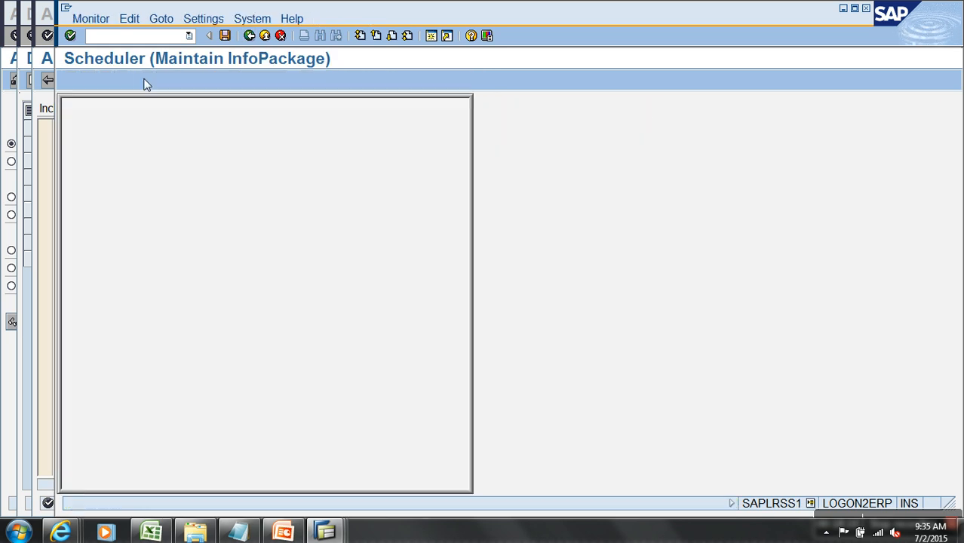
click(97, 131)
double_click(203, 170)
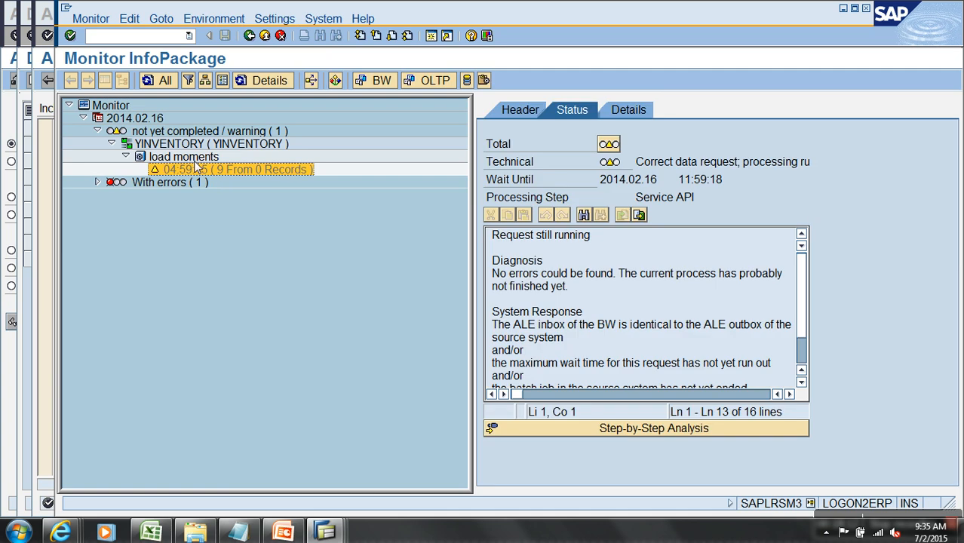
double_click(199, 168)
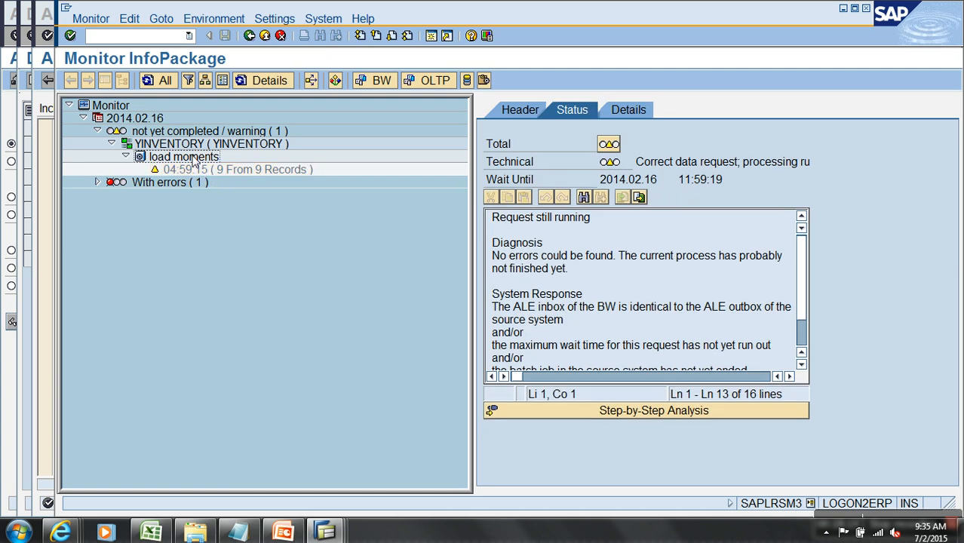
click(196, 172)
click(265, 36)
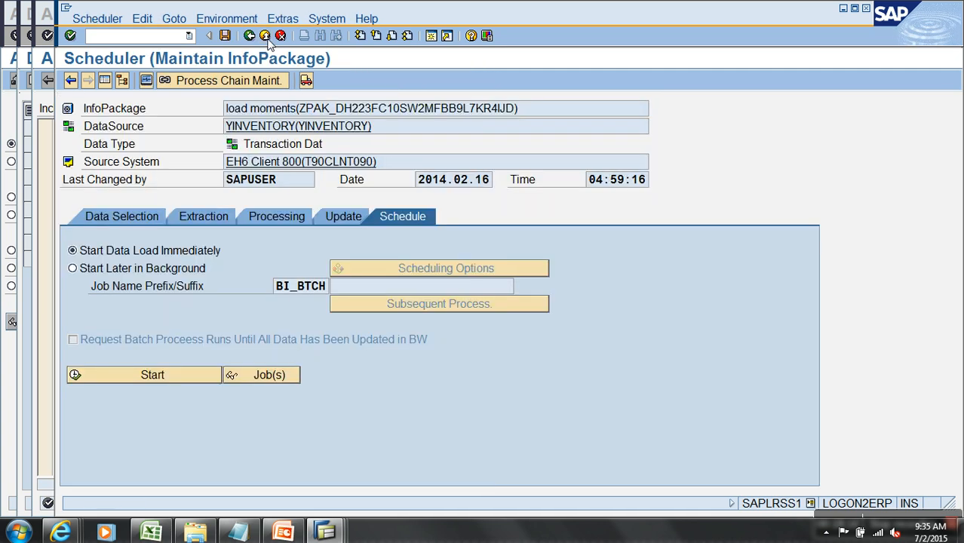
Return to the workbench, manage the PSA requests of DataSource YINVENTORY and delete the failed load moments request 5379.
click(265, 37)
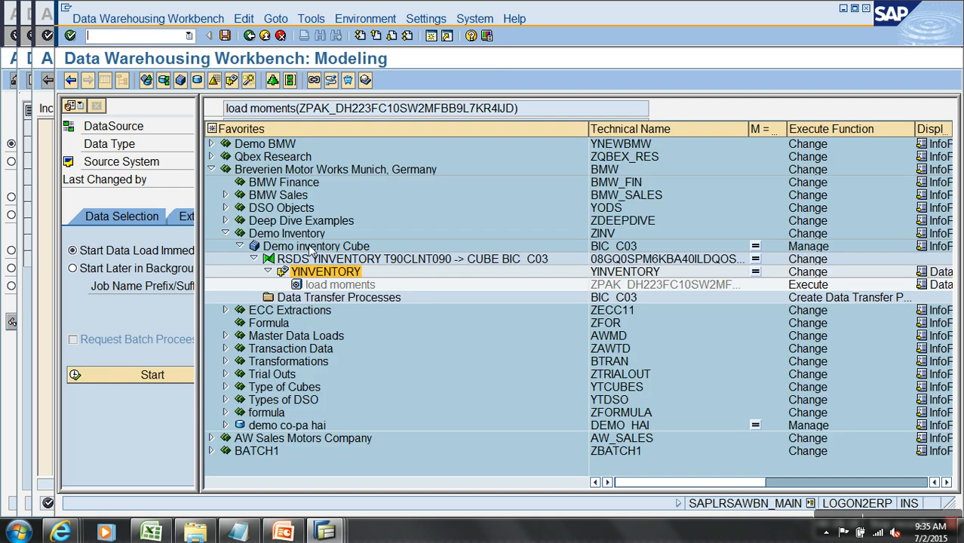
right_click(325, 272)
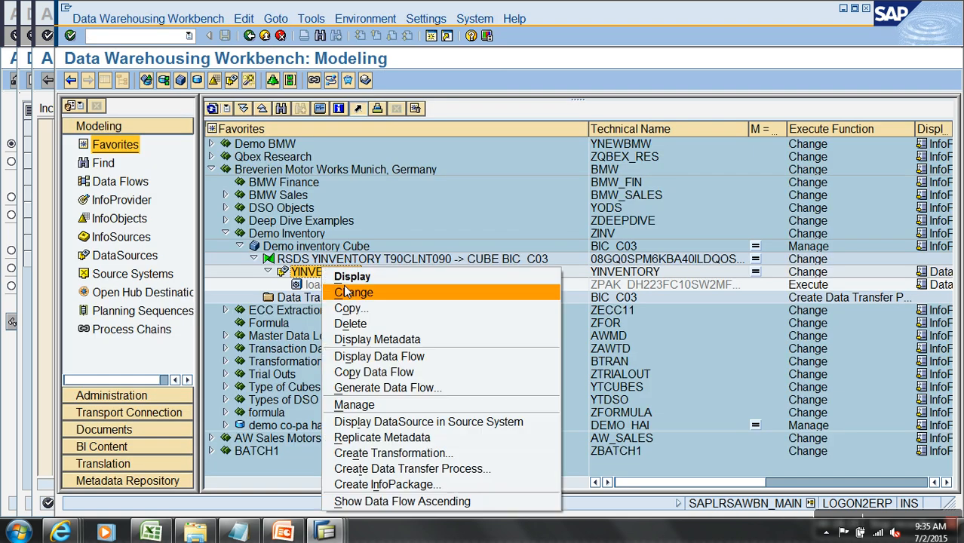
click(355, 405)
click(97, 105)
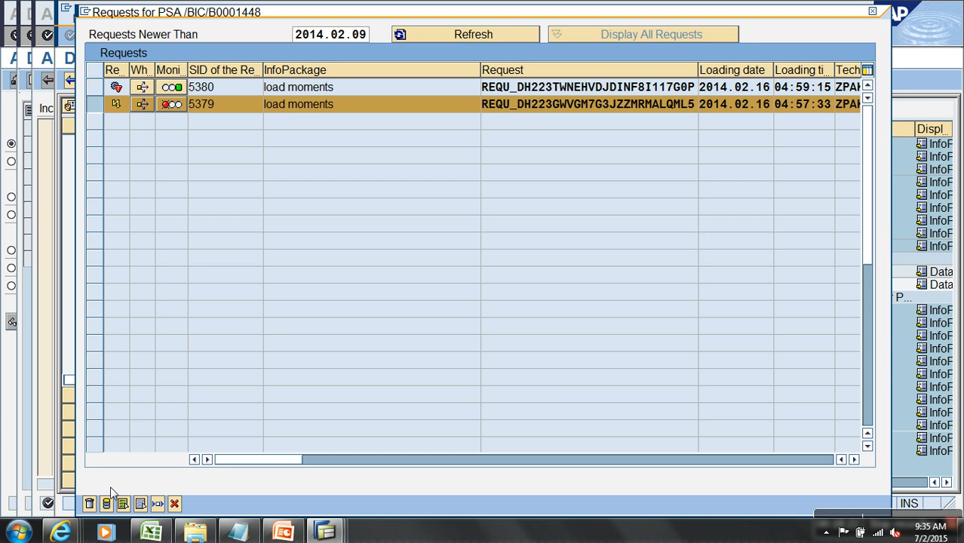
click(89, 503)
click(296, 293)
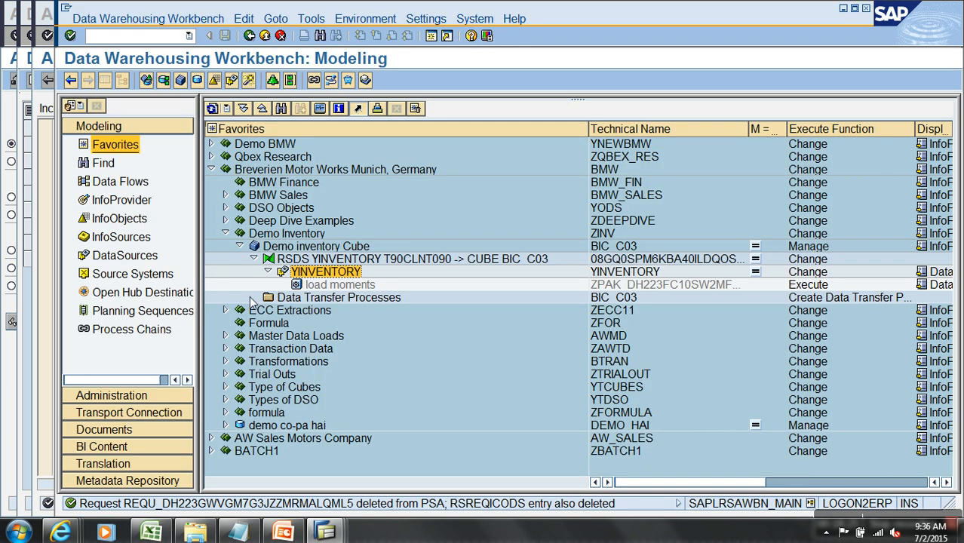
Create a standard data transfer process for BIC_C03 described as "YINVENTORY / T90CLNT090 -> BIC_C03 - Initial Stock (BX)".
click(268, 271)
click(337, 287)
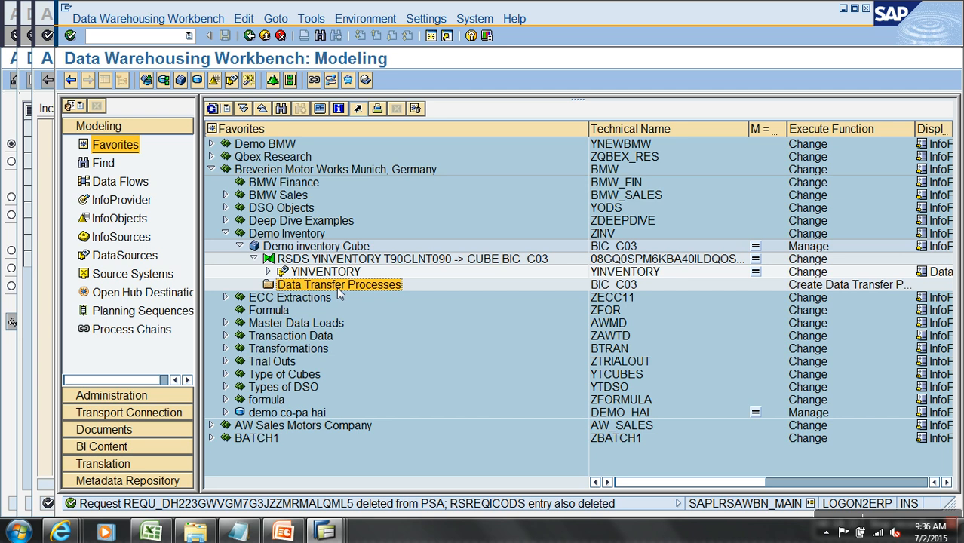
right_click(338, 289)
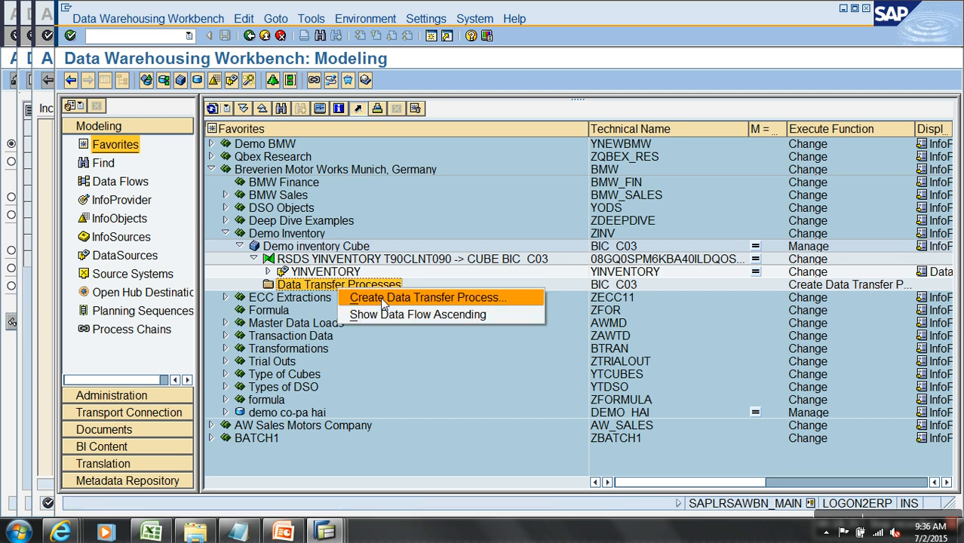
click(384, 297)
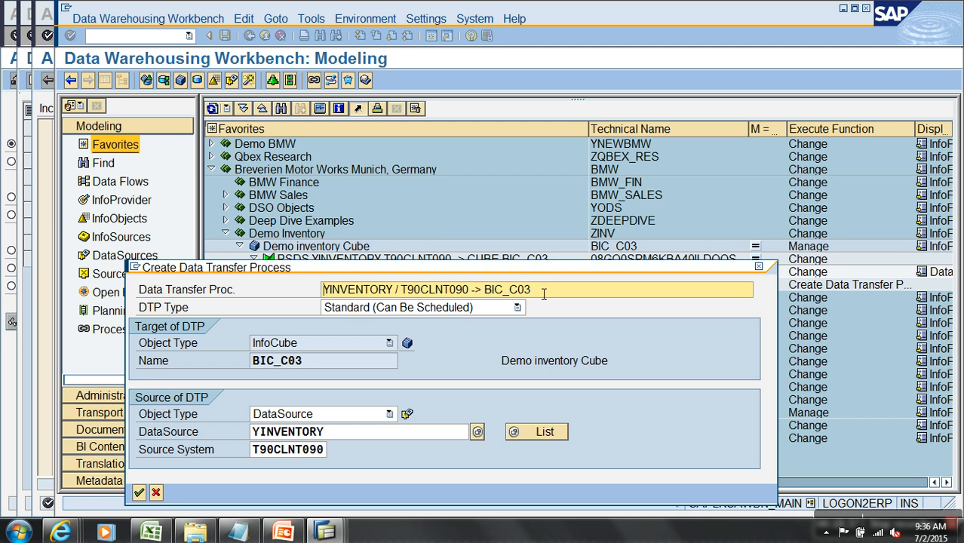
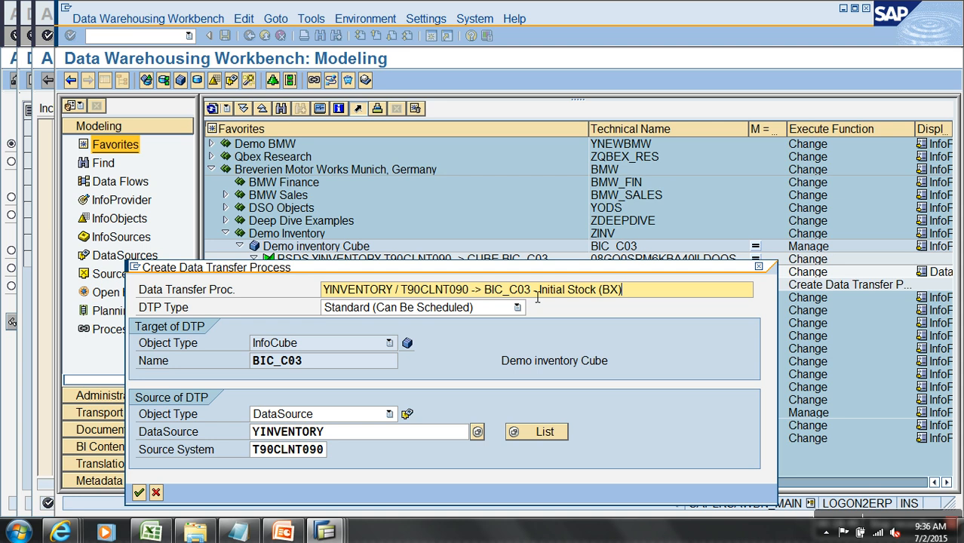
key(Return)
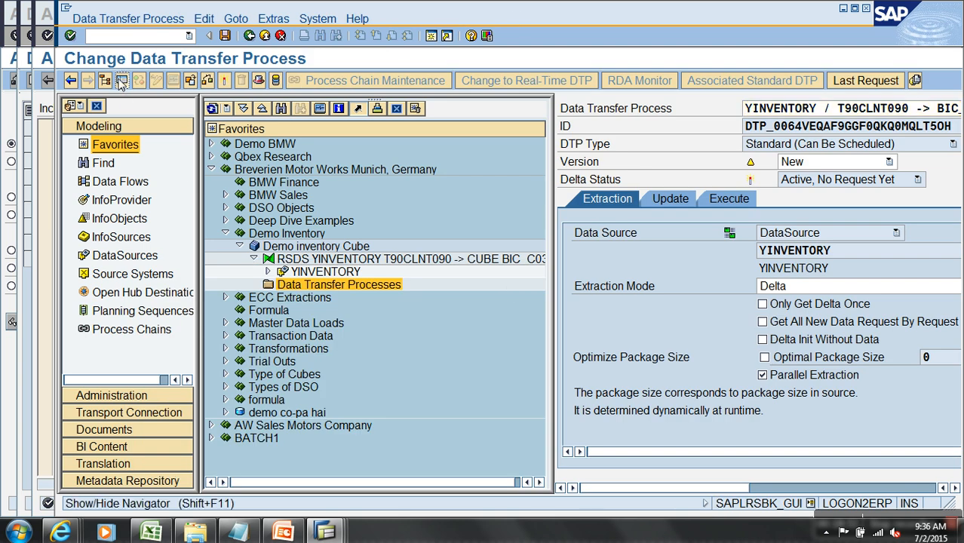
Set the DTP's extraction mode to Initial Non-Cumulative for Non-Cumulative Values and activate it.
click(121, 82)
click(463, 286)
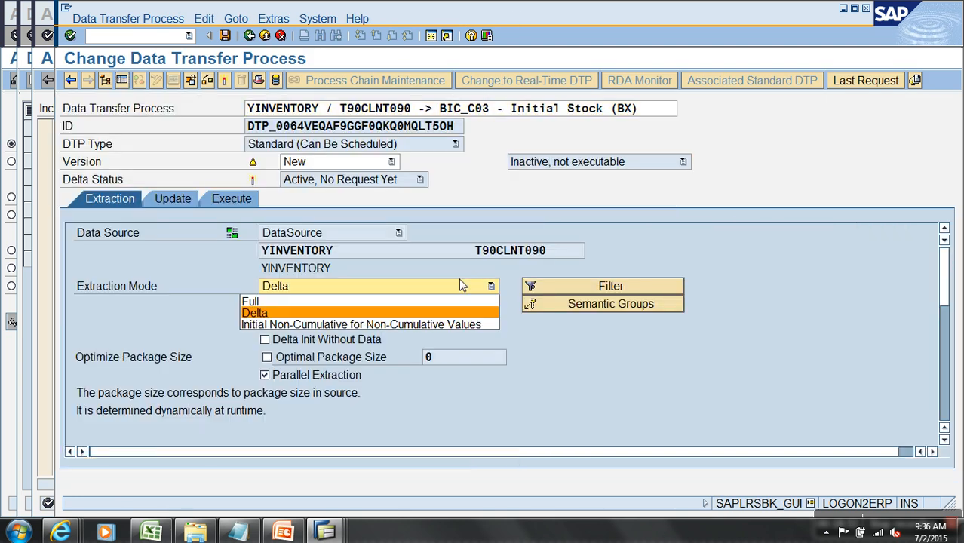
click(492, 286)
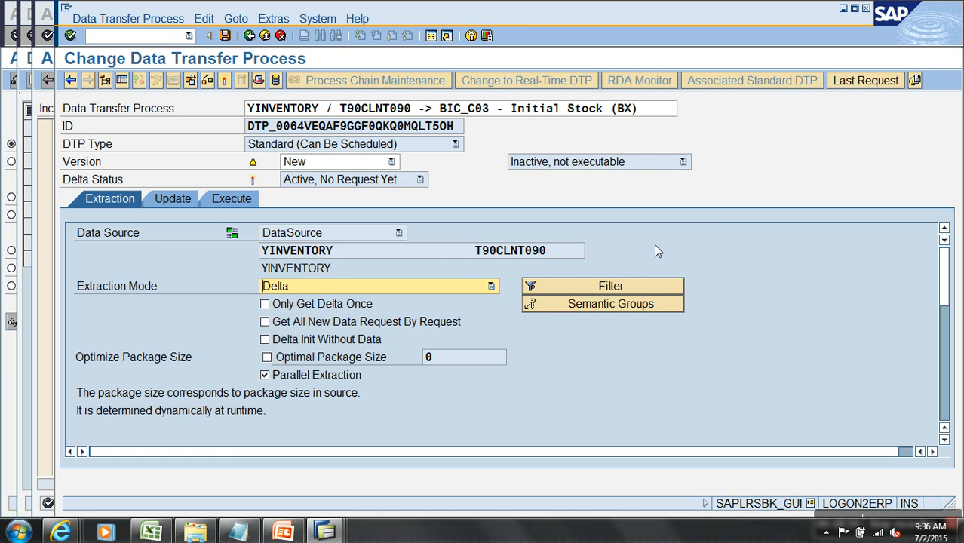
click(490, 286)
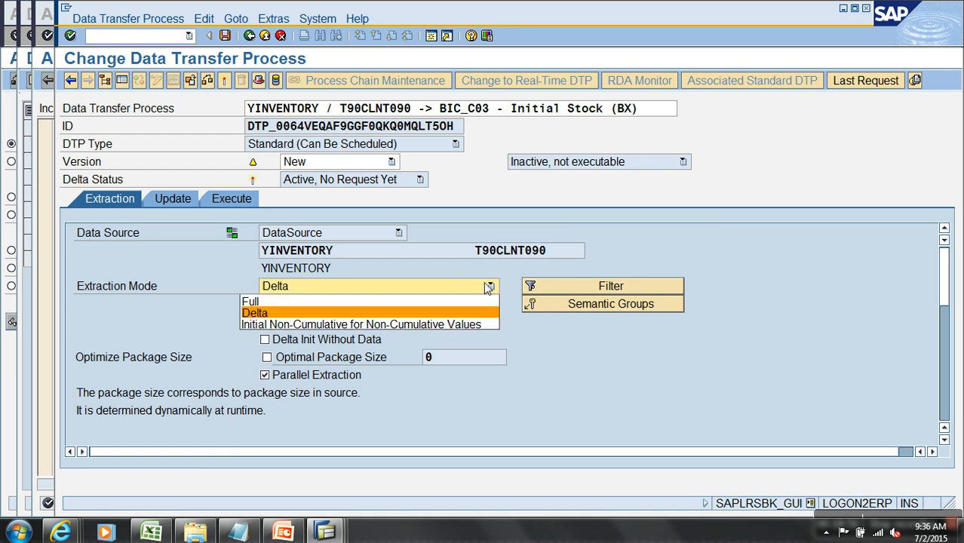
click(467, 324)
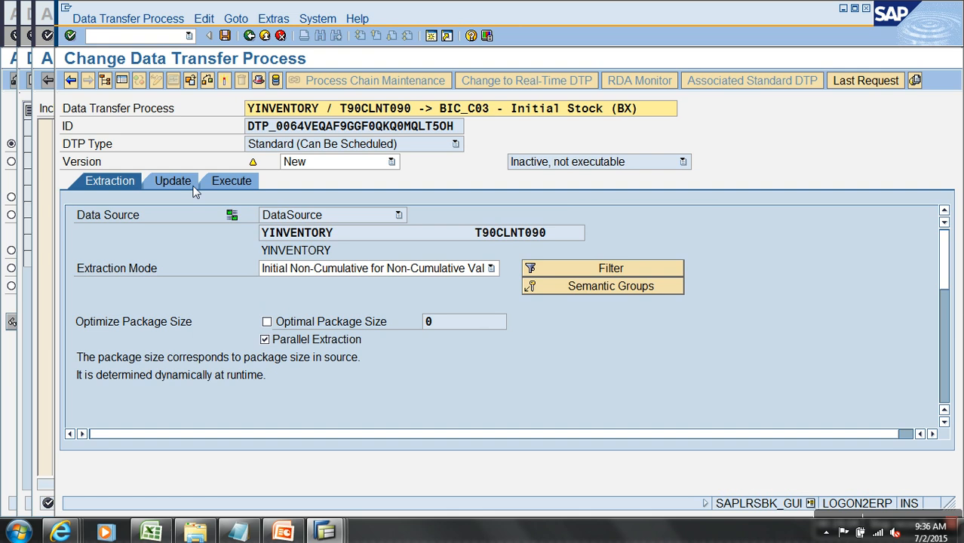
click(225, 81)
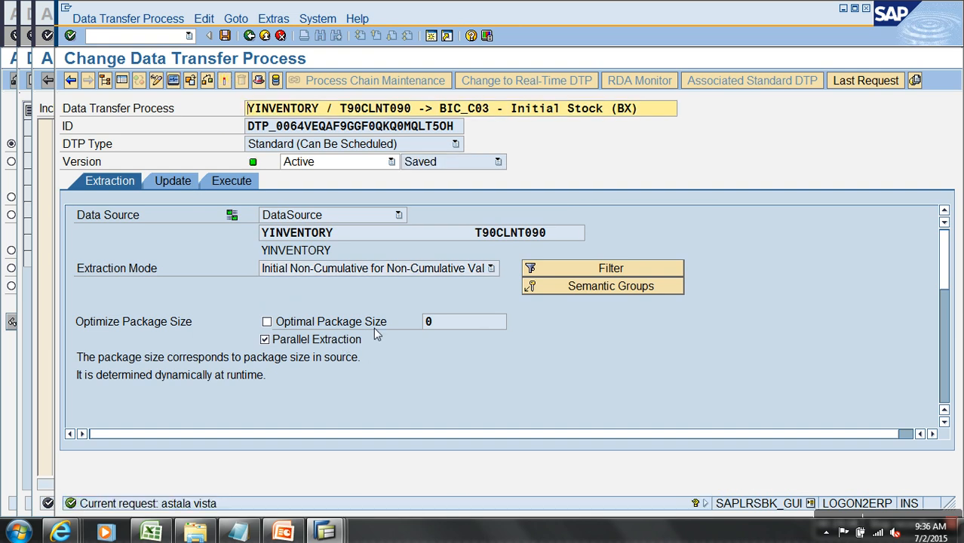
Filter the DTP on RECORDTYP I and activate it again.
click(548, 270)
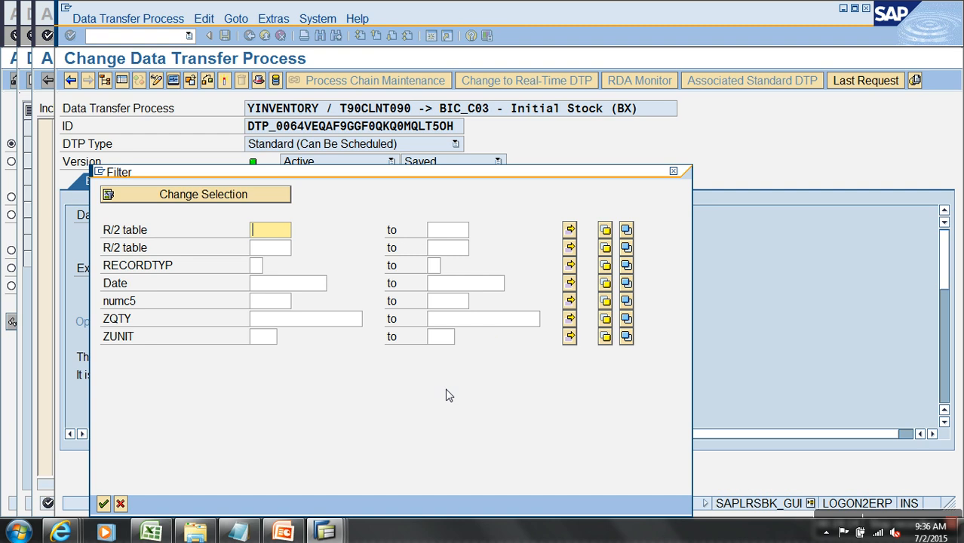
click(256, 266)
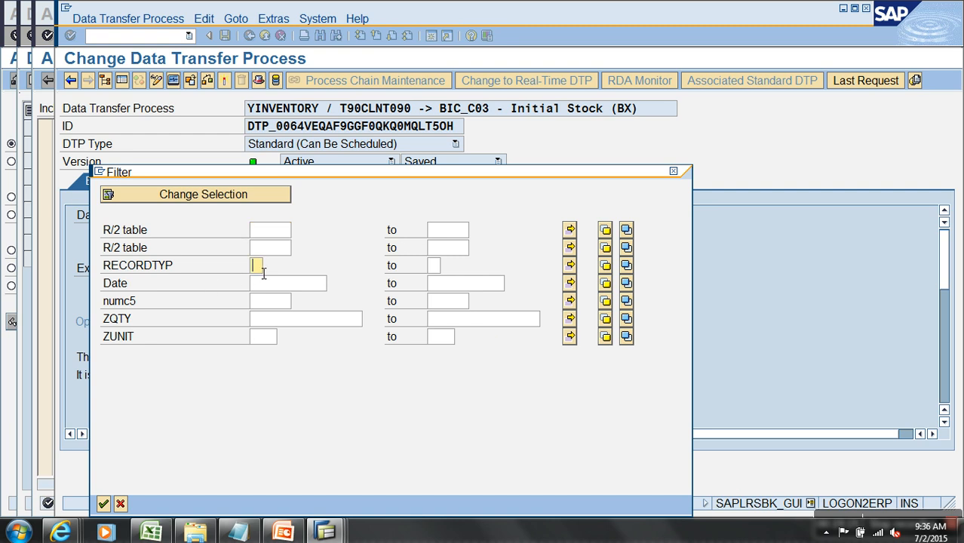
click(104, 503)
click(224, 81)
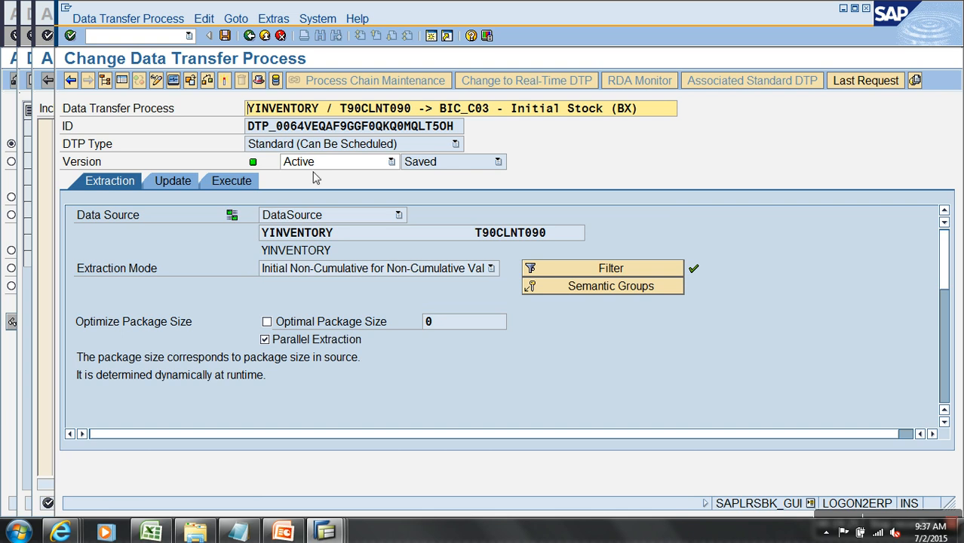
Execute the initial stock DTP, display its request monitor and refresh the status.
click(251, 182)
click(530, 339)
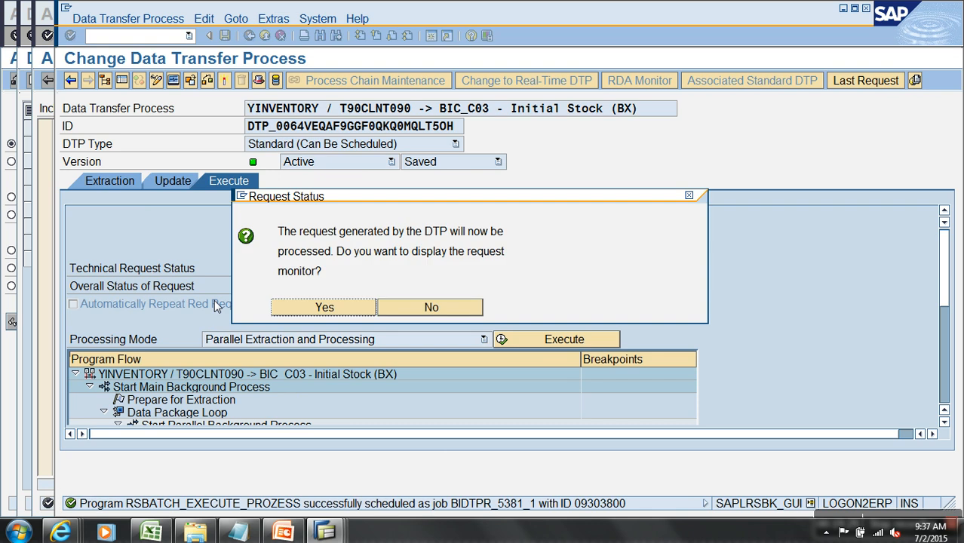
click(313, 307)
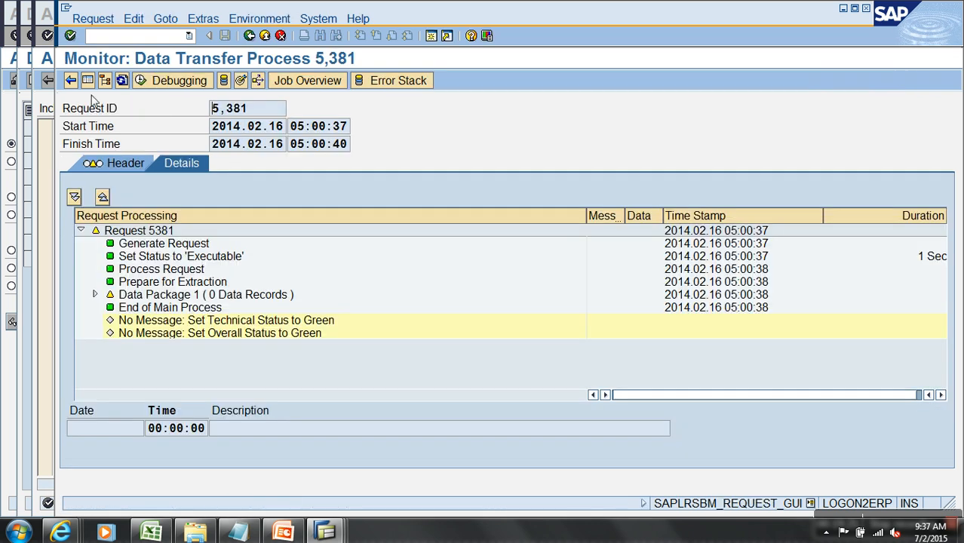
click(122, 80)
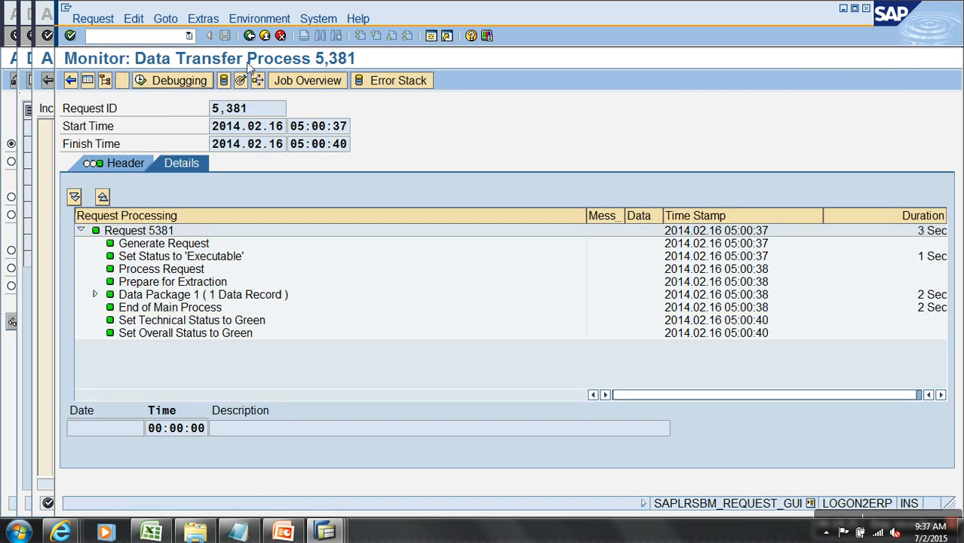
Leave the monitor, reopen the workbench with rsa1 and manage Demo inventory Cube under Demo Inventory.
click(265, 36)
click(264, 36)
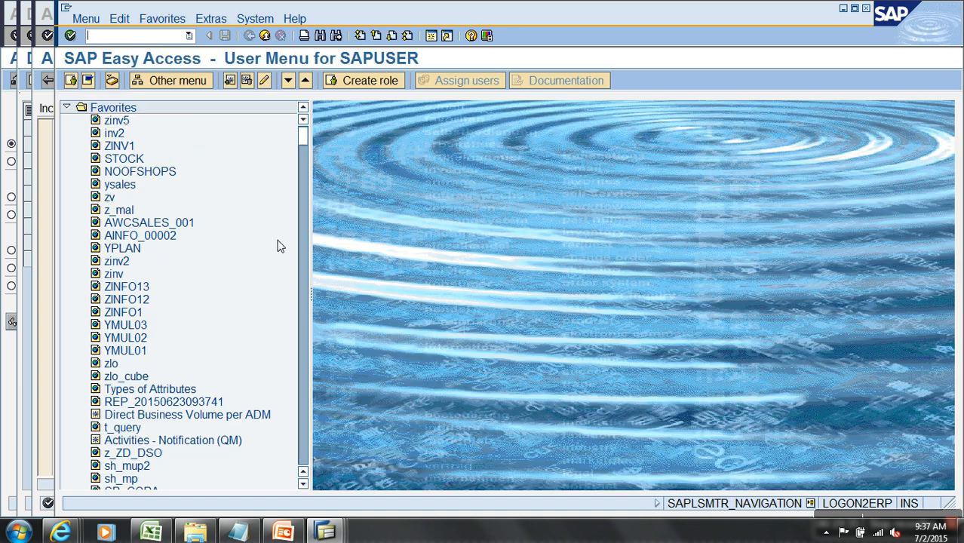
text(rsa1)
key(Return)
click(211, 169)
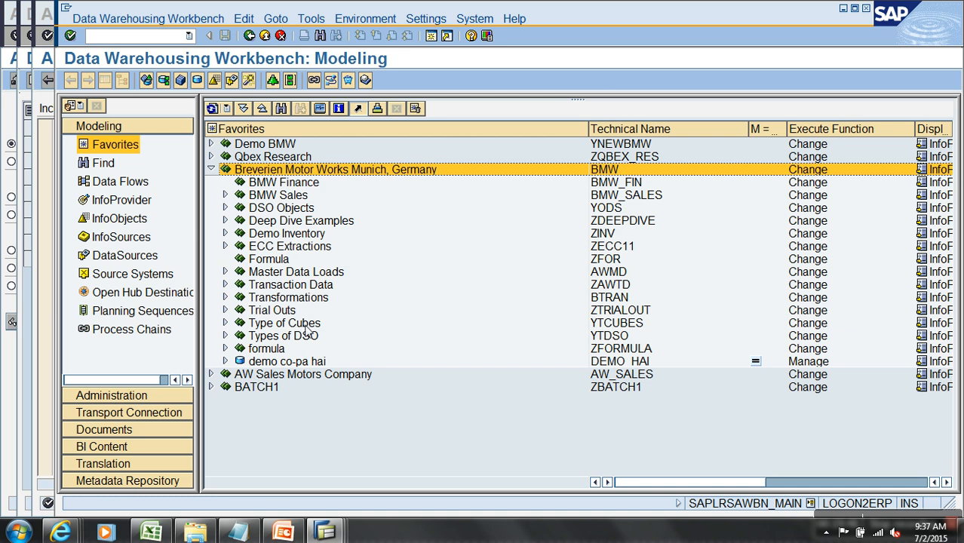
click(294, 235)
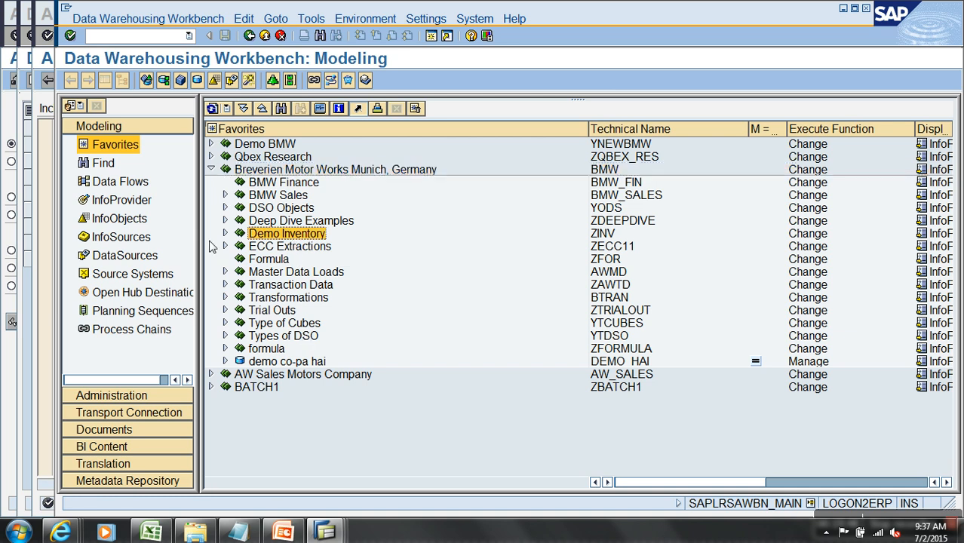
click(224, 234)
right_click(298, 247)
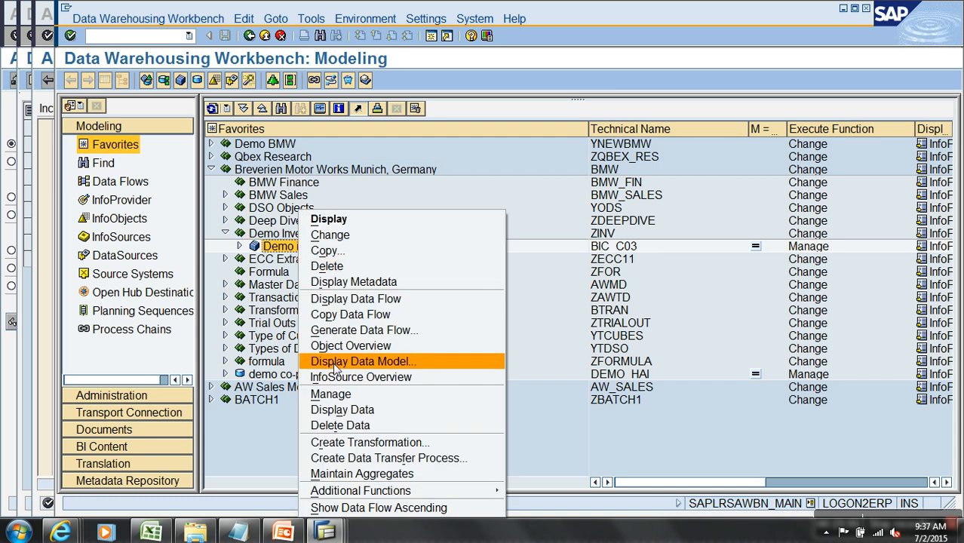
click(332, 393)
Examine the selection conditions and the transferred and added records of the cube's load request.
click(104, 78)
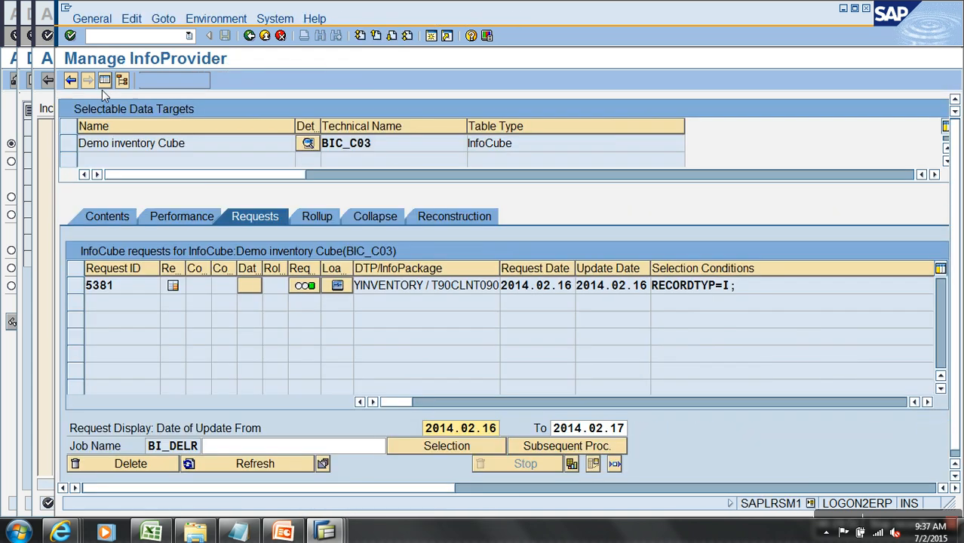
click(928, 402)
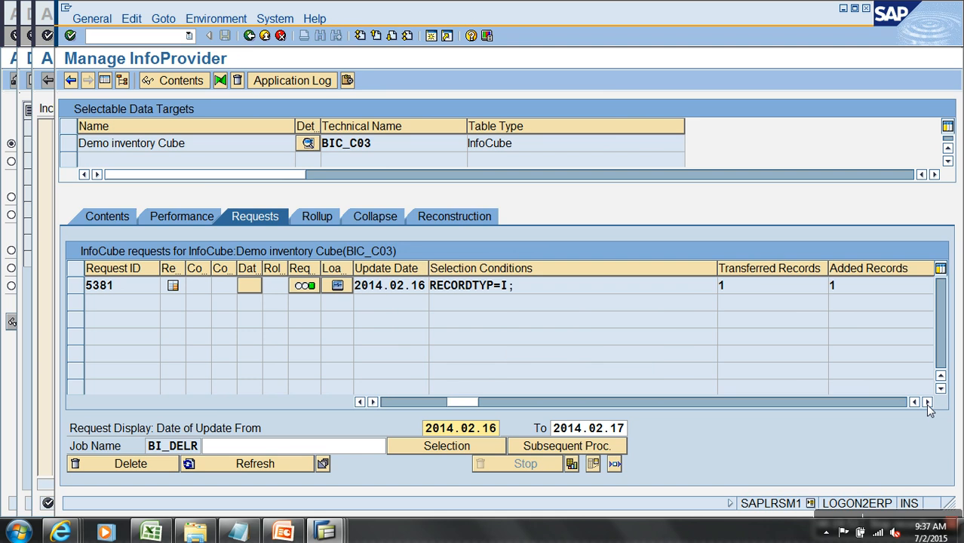
click(928, 402)
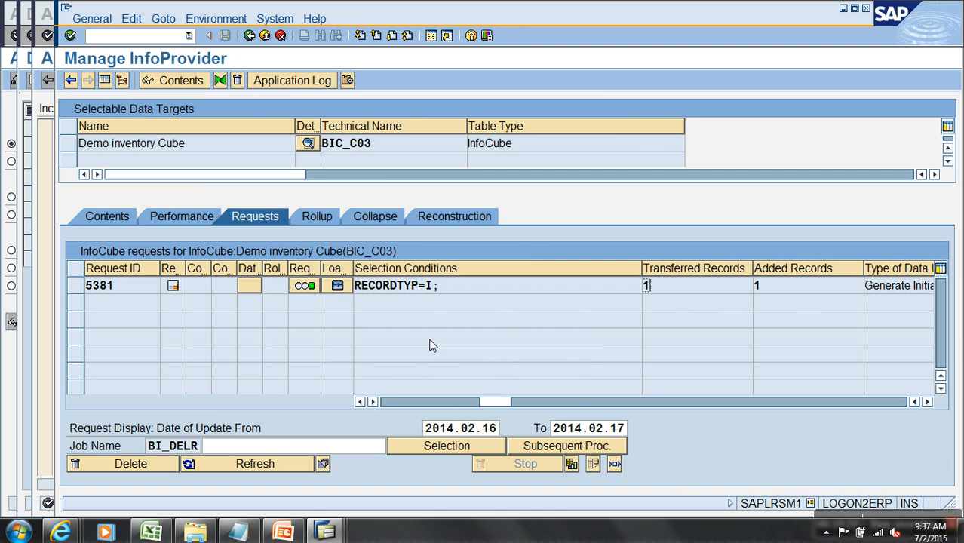
Display the InfoCube content of BIC_C03 with all characteristics as output fields, then return to Manage InfoProvider.
click(97, 219)
click(173, 431)
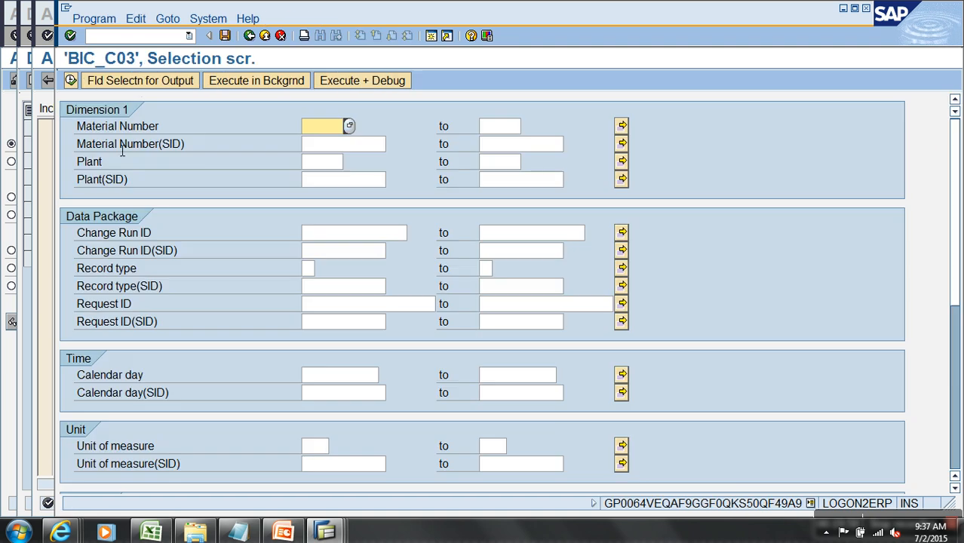
click(139, 80)
click(336, 83)
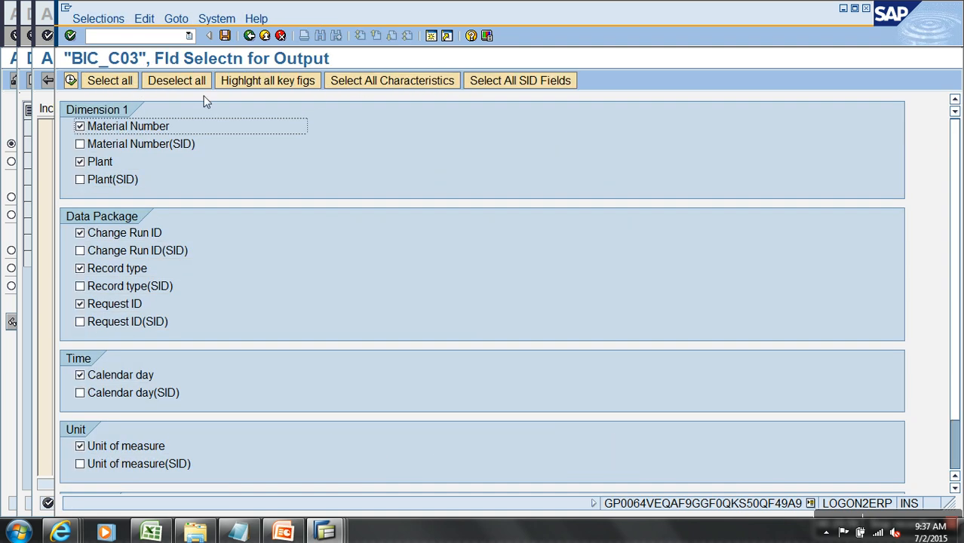
click(71, 81)
click(71, 81)
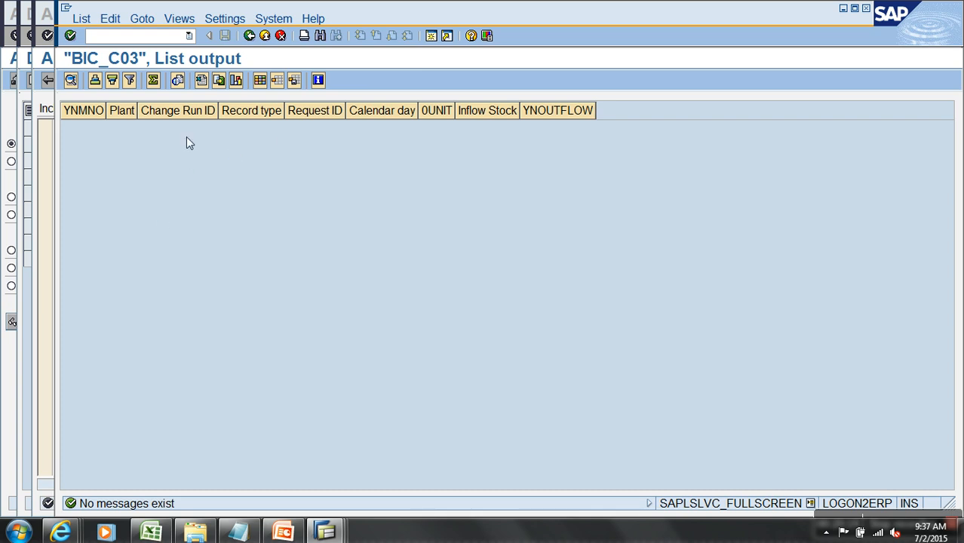
click(249, 37)
click(249, 37)
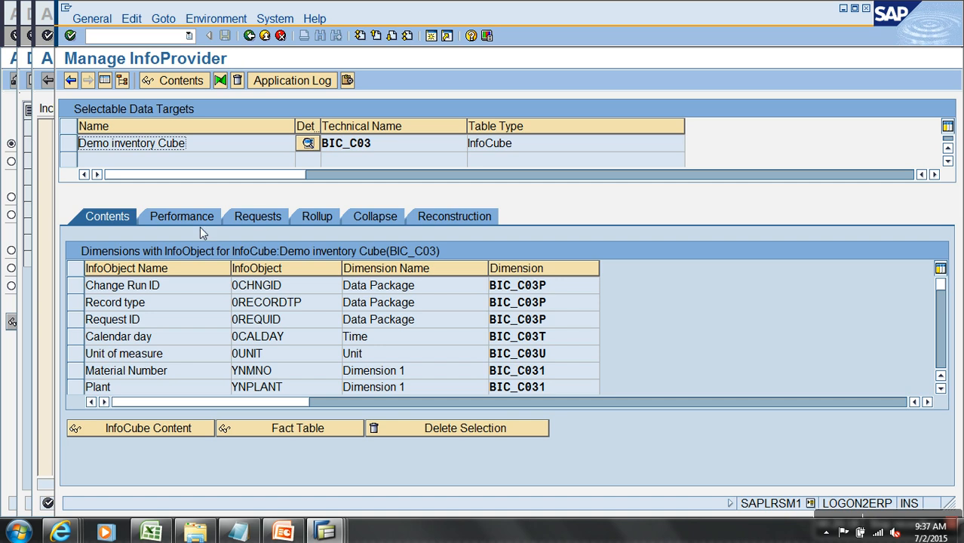
Enter request ID 5381 as the request to collapse in Demo inventory Cube.
click(256, 219)
click(98, 288)
click(369, 216)
click(298, 323)
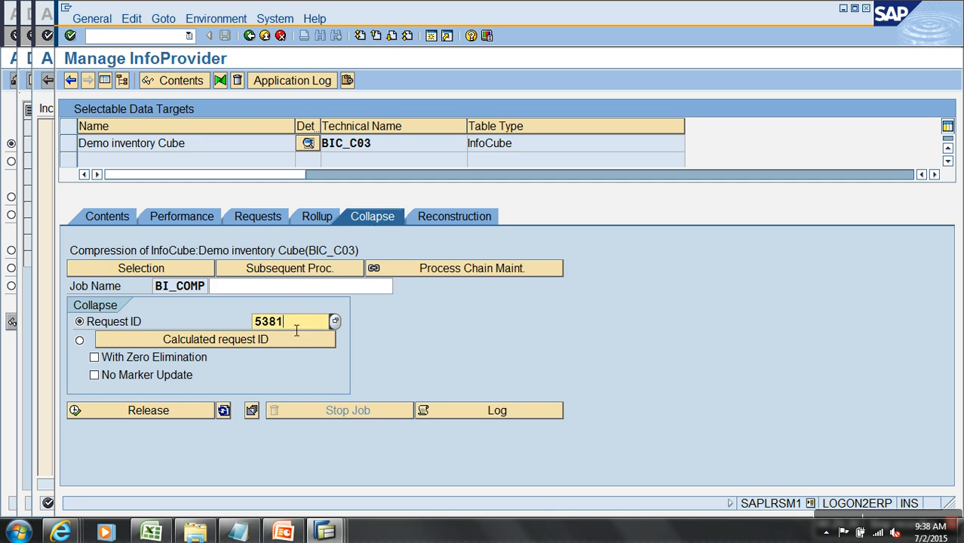
drag(292, 323, 218, 322)
Switch to the Inventory Stock workbook in Excel, examine the July 1st 2015 initial stock row, and return to the SAP collapse settings.
click(125, 532)
click(150, 532)
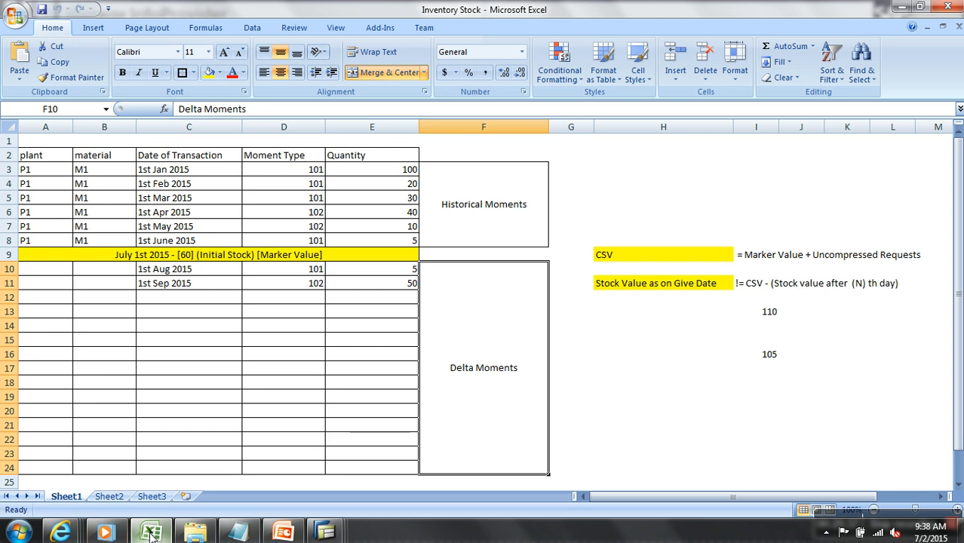
click(166, 257)
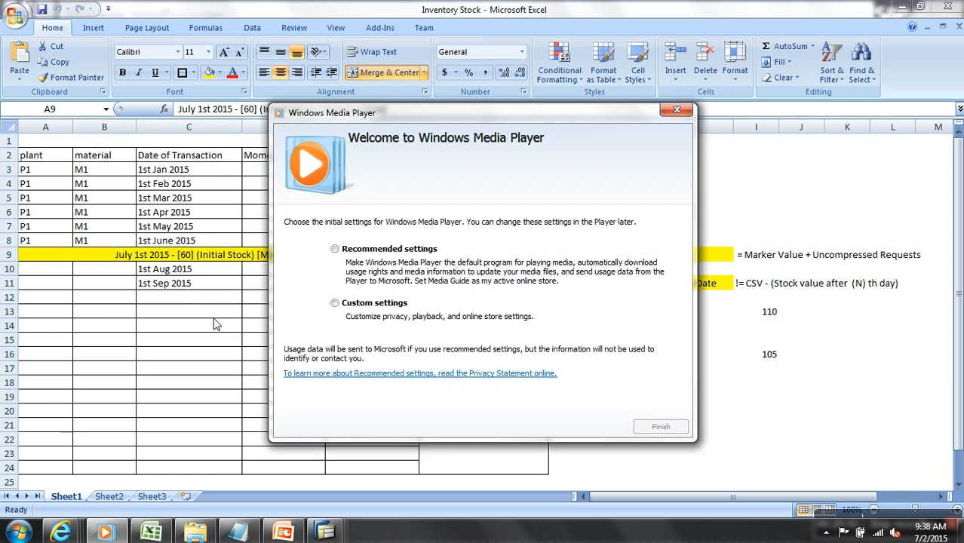
key(alt+Tab)
key(Tab)
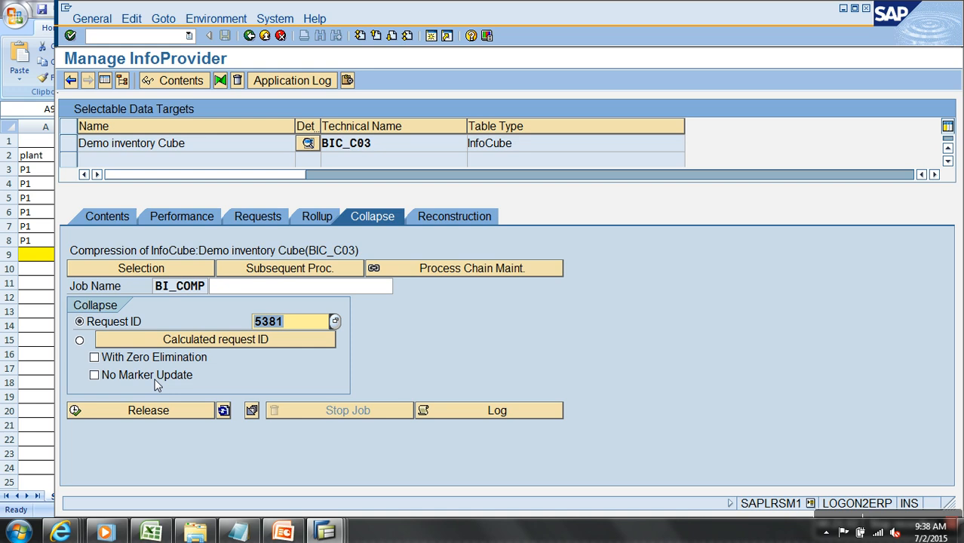
Release the compression of request 5381 with marker update, refresh the job status, and check the cube's refreshed request list.
click(171, 414)
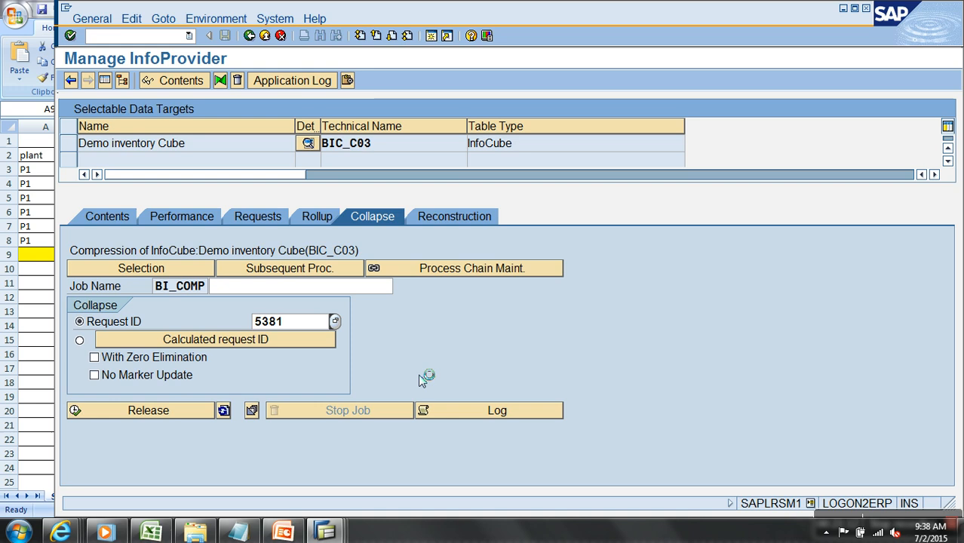
click(223, 411)
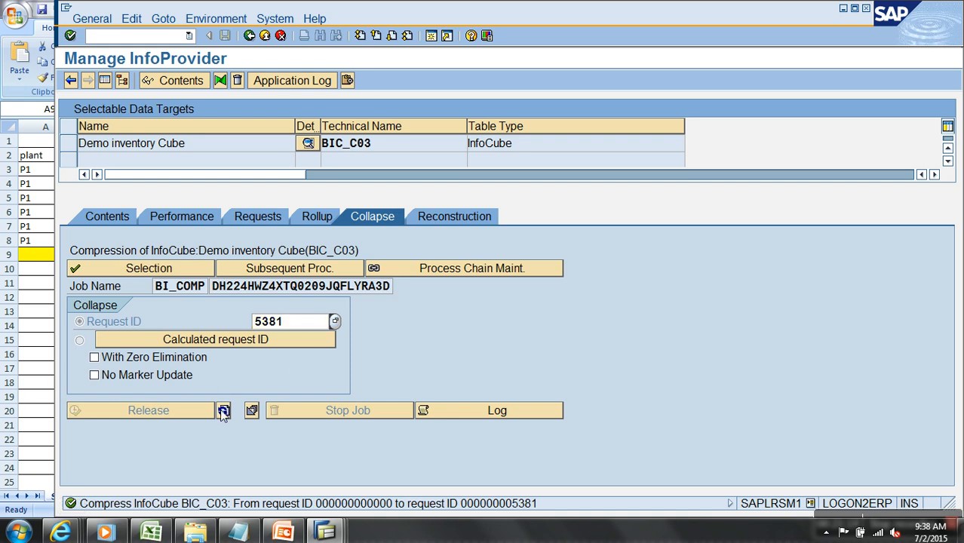
click(258, 216)
click(234, 466)
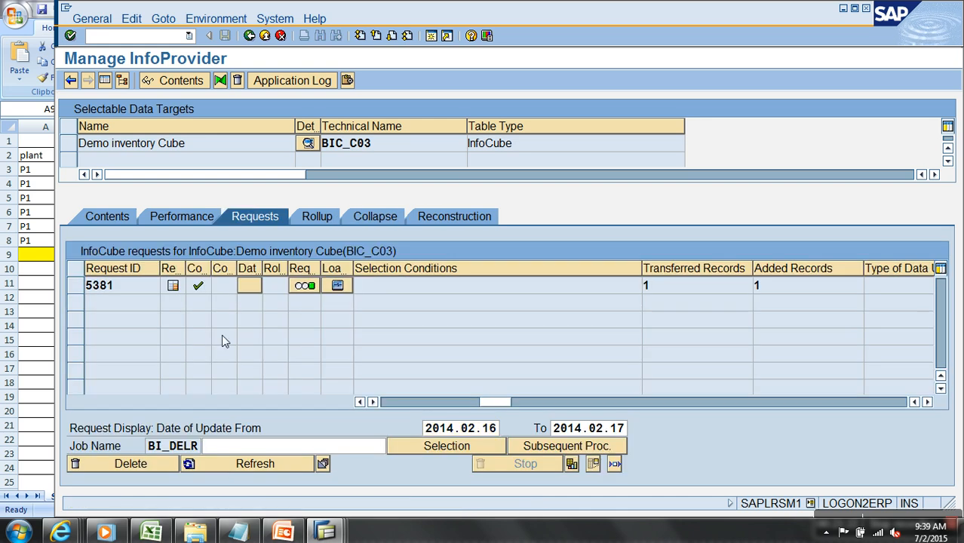
List the compressed InfoCube content of BIC_C03 with all characteristics as output fields, without selection limits, and return to Manage InfoProvider.
click(99, 217)
click(178, 428)
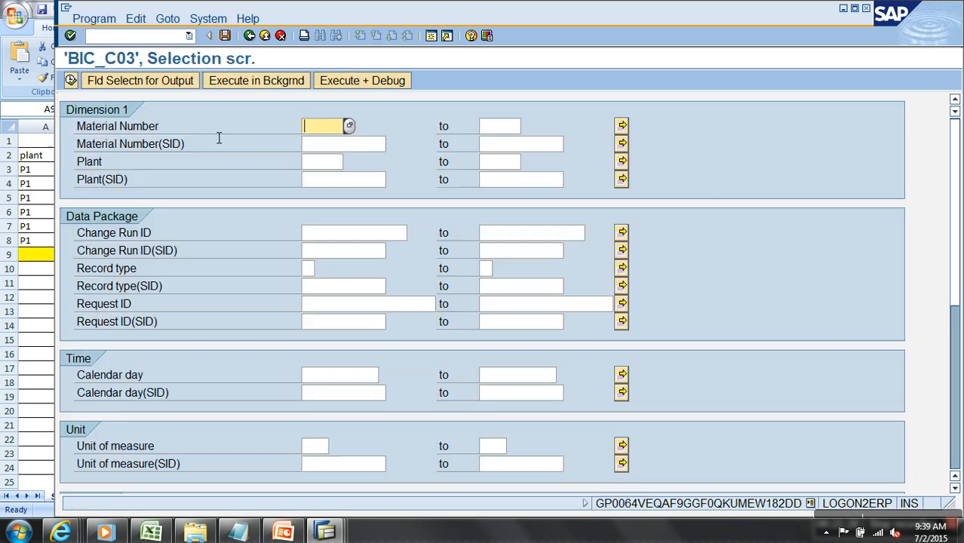
click(114, 80)
click(362, 81)
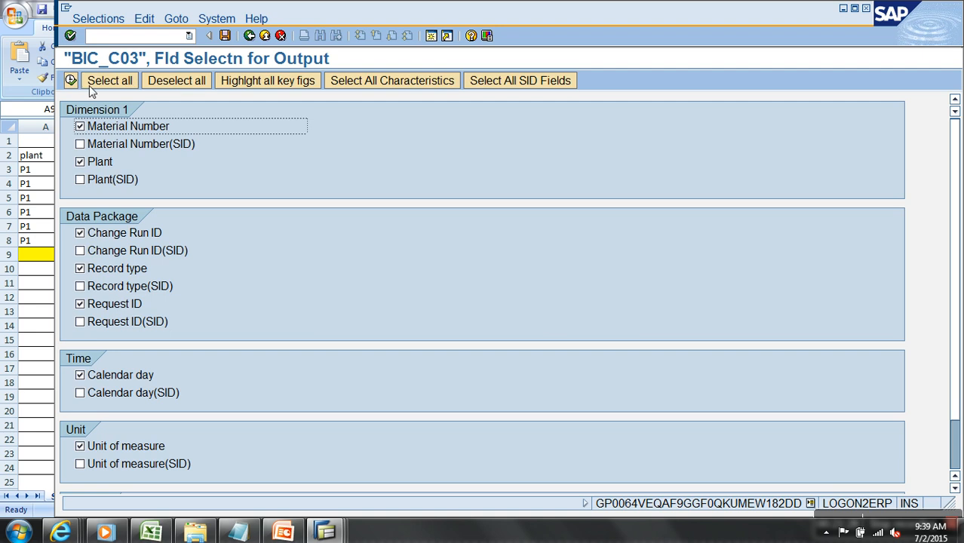
click(71, 80)
click(71, 80)
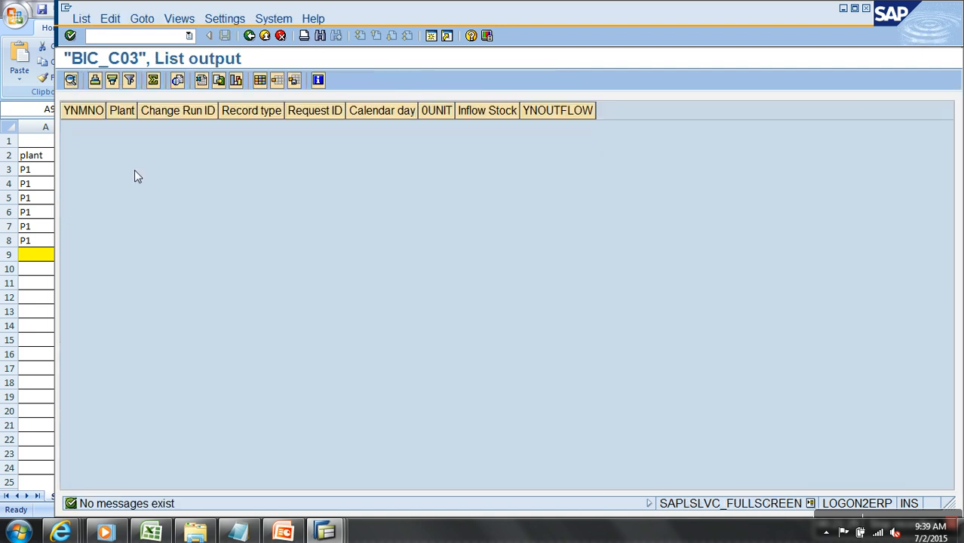
click(250, 36)
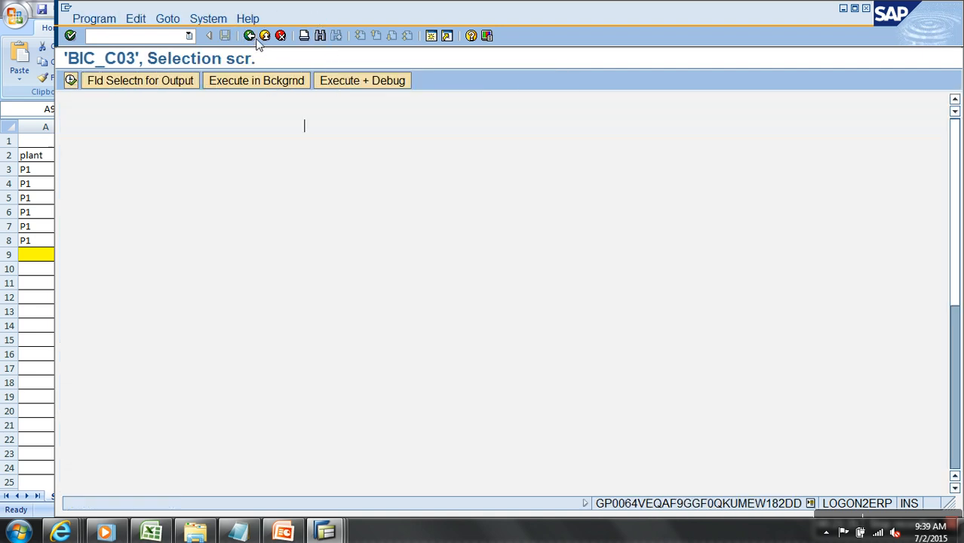
click(250, 36)
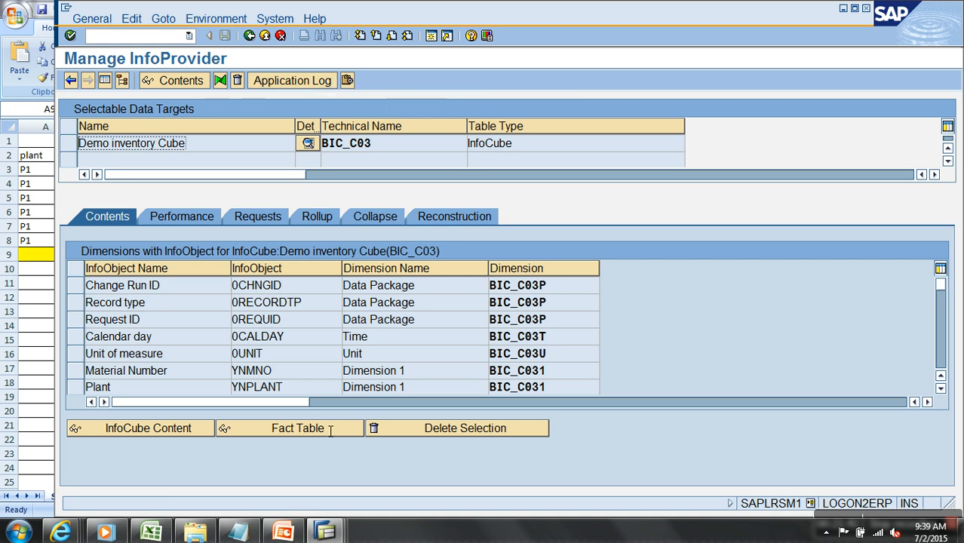
Query the fact table /BIC/FBIC_C03 without restrictions and check the system status of its data browser screen.
click(291, 427)
click(71, 80)
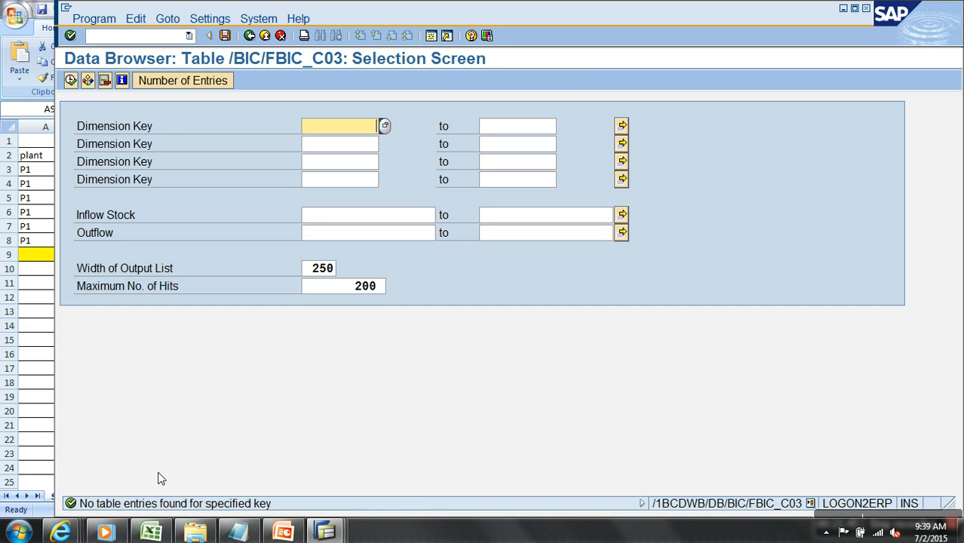
click(259, 19)
click(283, 205)
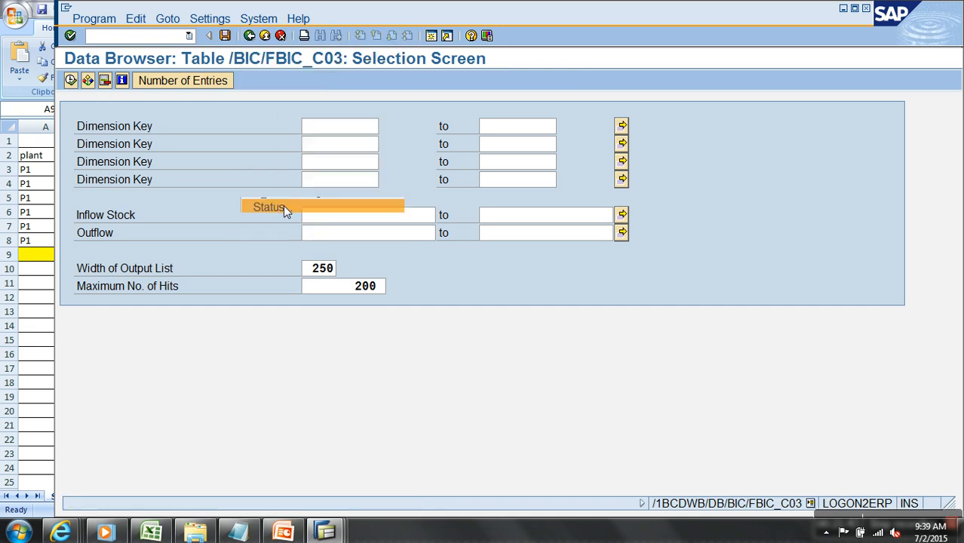
drag(535, 393, 350, 420)
click(175, 504)
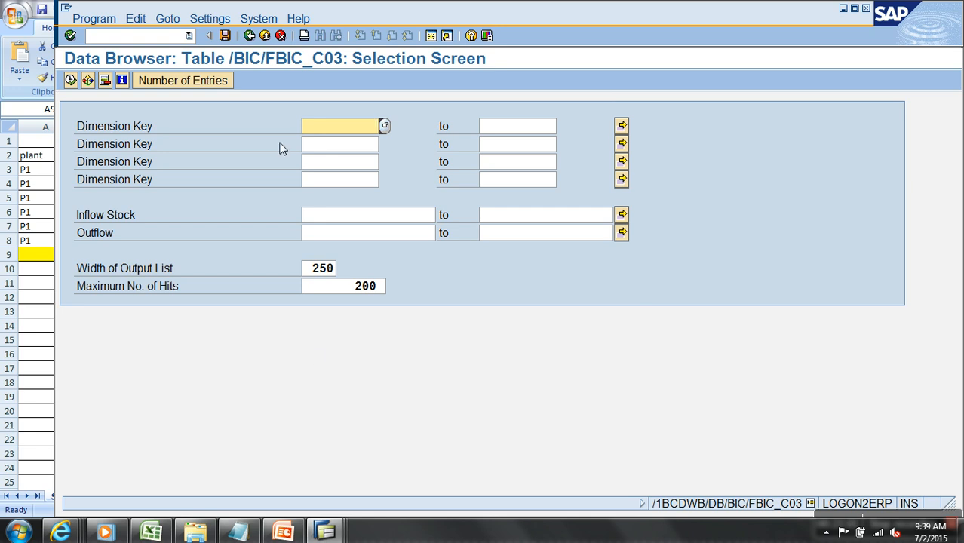
Return to the Data Warehousing Workbench and expand Demo inventory Cube.
click(250, 36)
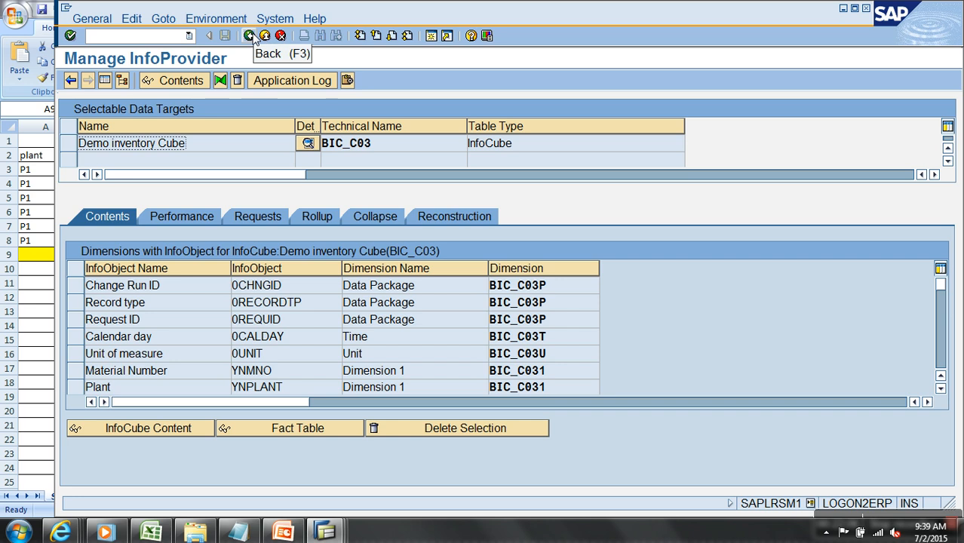
click(250, 36)
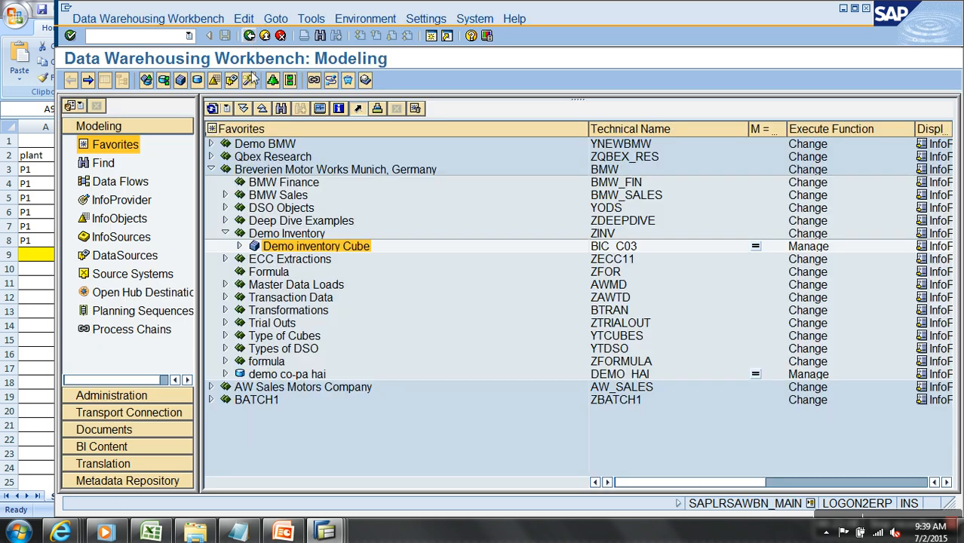
click(240, 247)
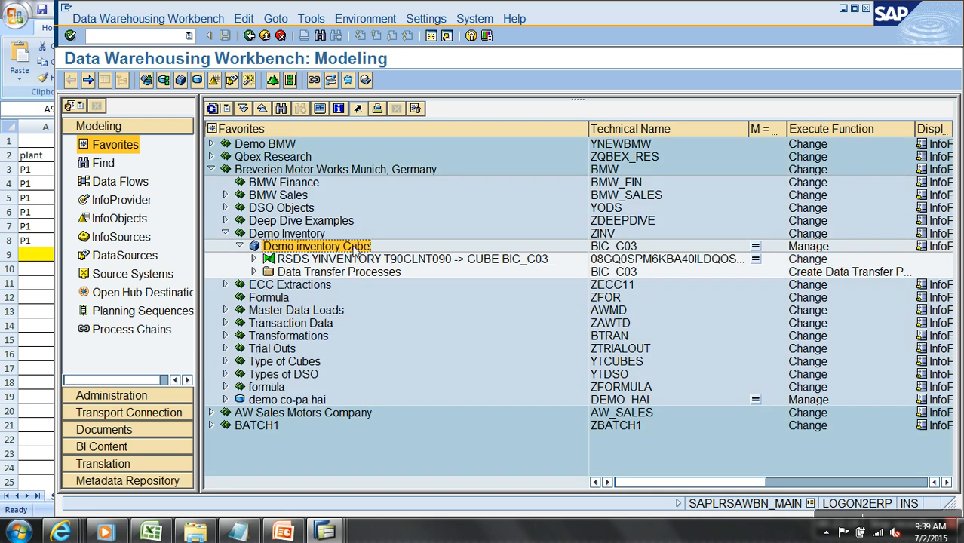
Switch to the Inventory Stock workbook in Excel and enter M1 in cell A33 and P1 in cell B33.
click(151, 533)
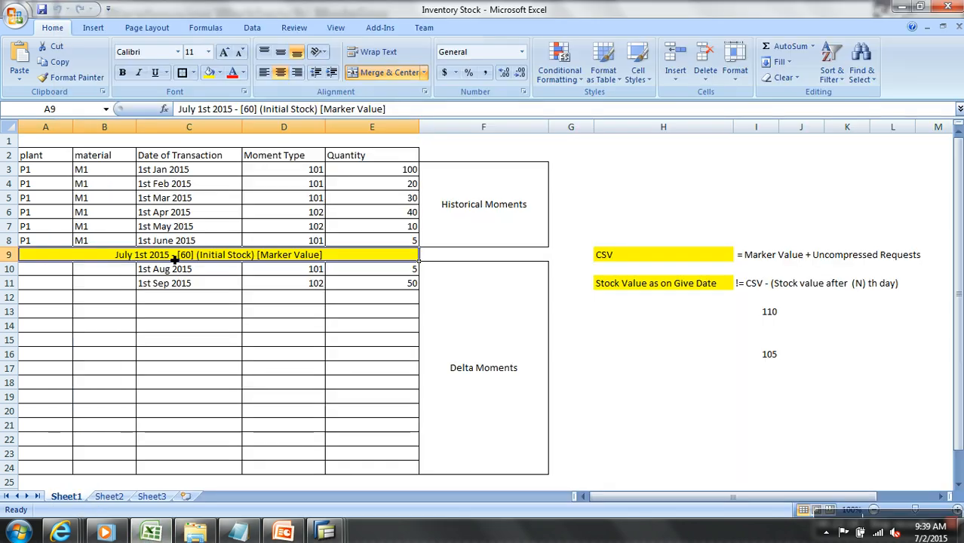
scroll(189, 434, down, 5)
click(92, 384)
key(Left)
text(M1)
key(Tab)
text(P1)
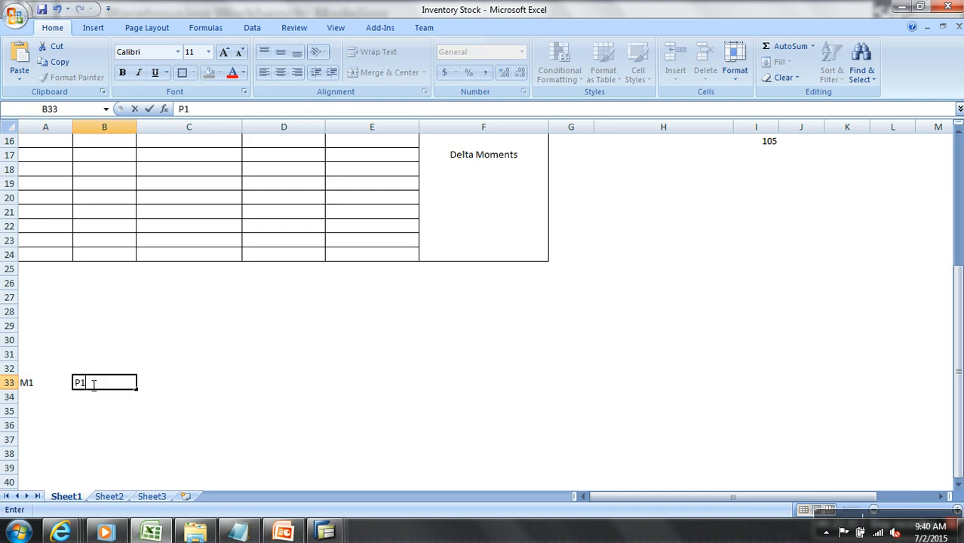
key(Tab)
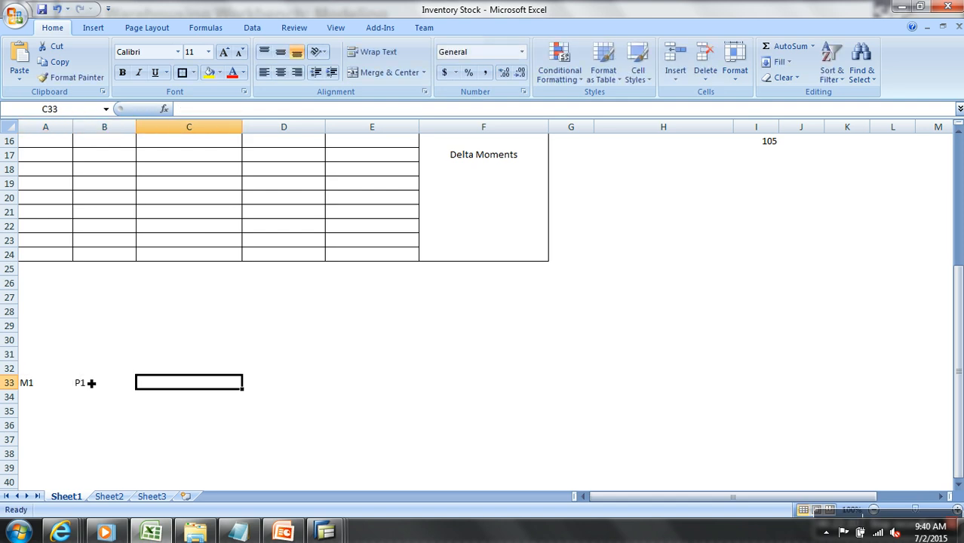
Enter 31.12.9999 in C33 and 105 in D33, and fill cells A33:E33 yellow.
text(31.1)
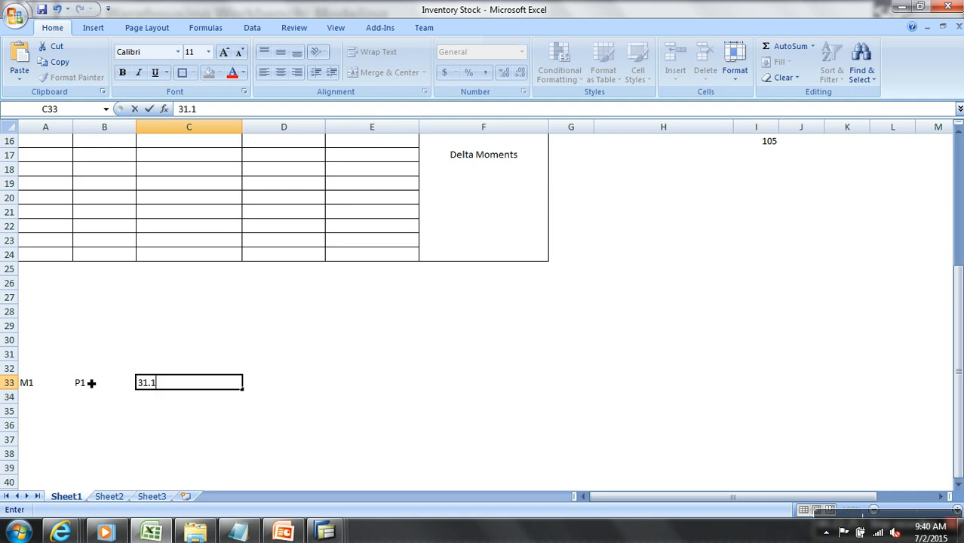
text(2.9999)
key(Tab)
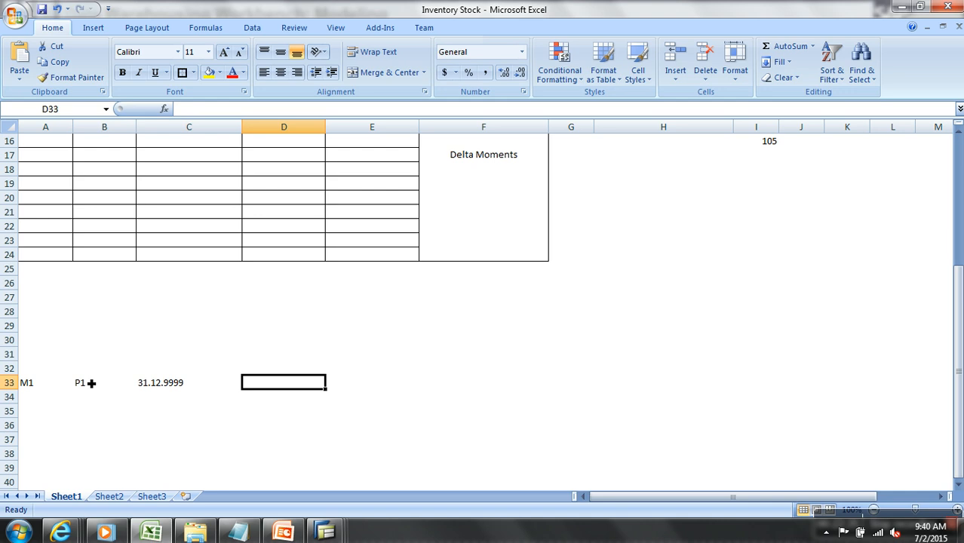
text(105)
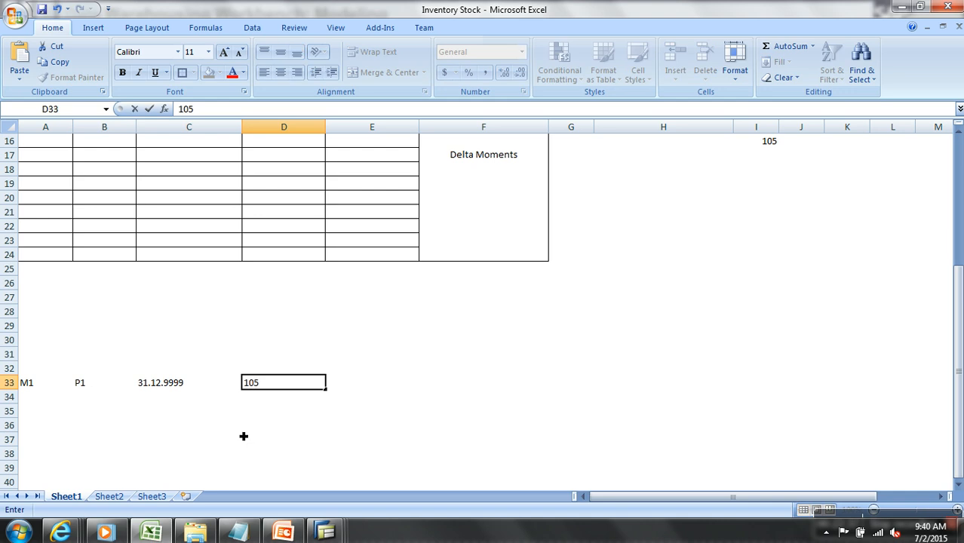
click(267, 428)
drag(63, 382, 332, 383)
click(210, 74)
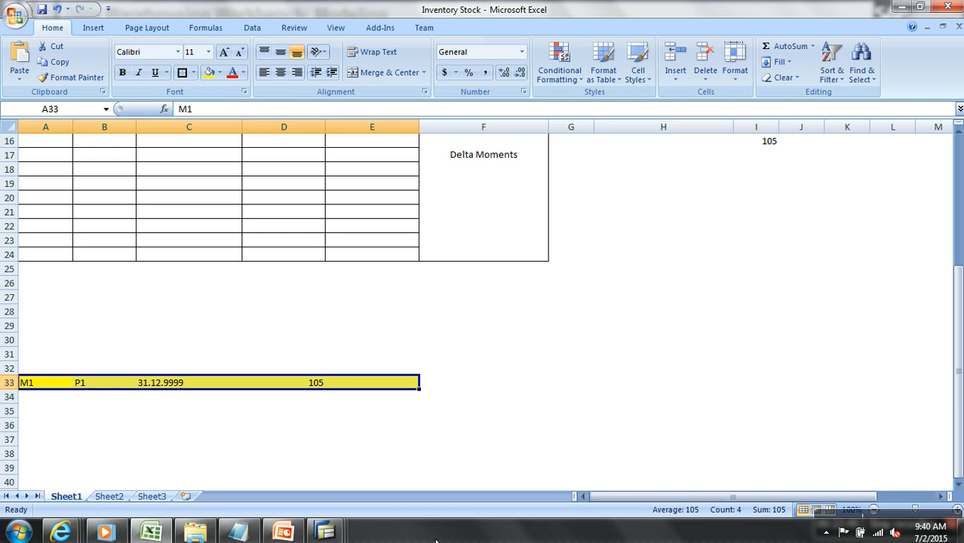
Return to the SAP workbench, start BEx Query Designer, and log on to the sap bw system with the account password.
click(325, 529)
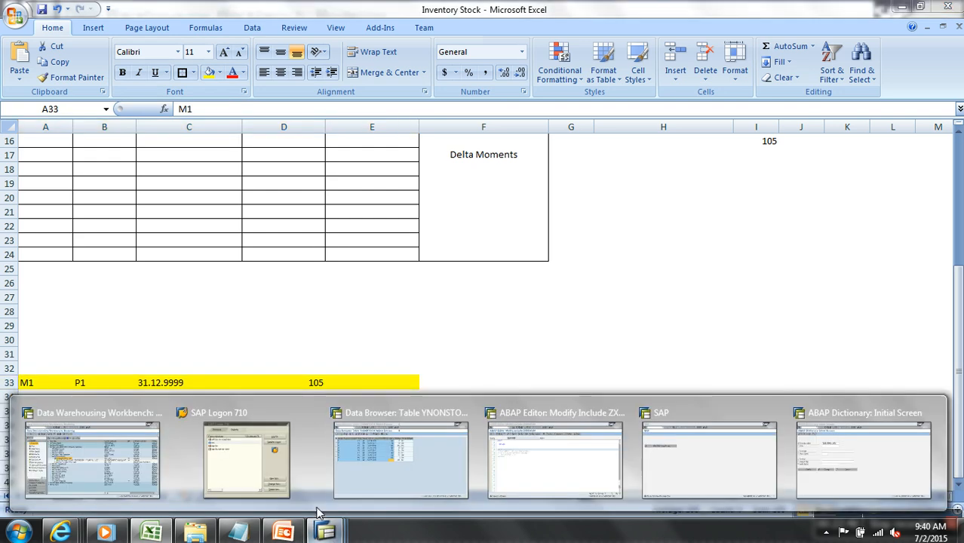
click(105, 457)
click(16, 532)
click(68, 226)
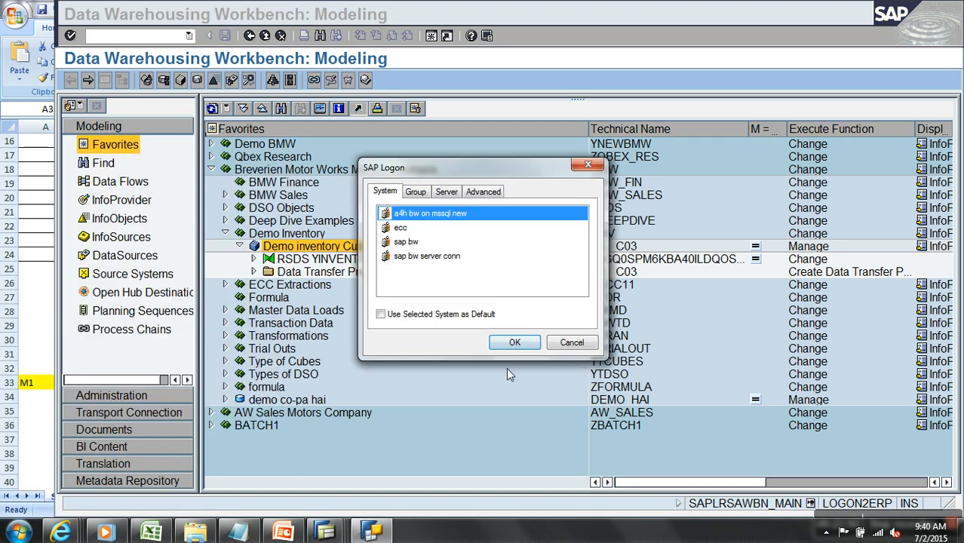
click(433, 242)
click(515, 343)
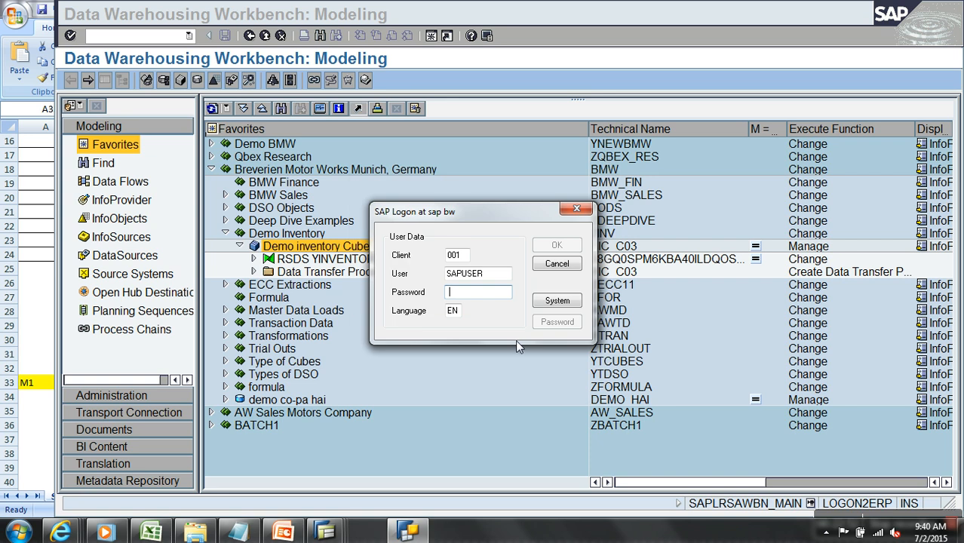
text(••)
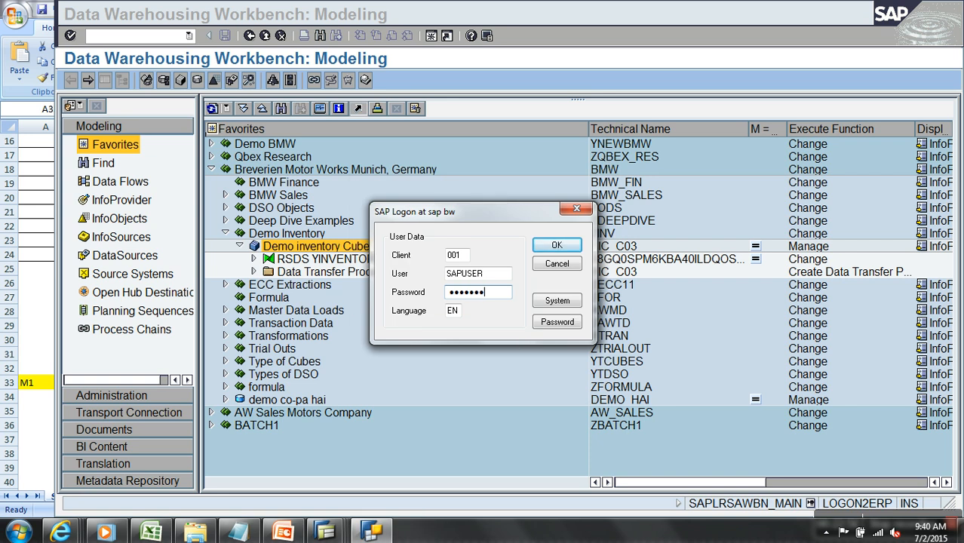
click(557, 244)
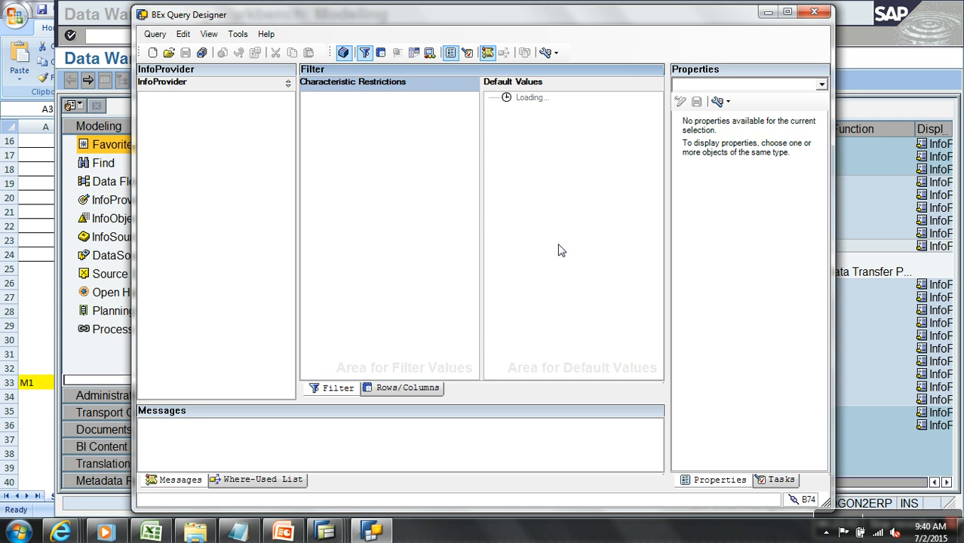
Start a new query and enter BIC_C0 as the search term for its InfoProvider.
click(152, 54)
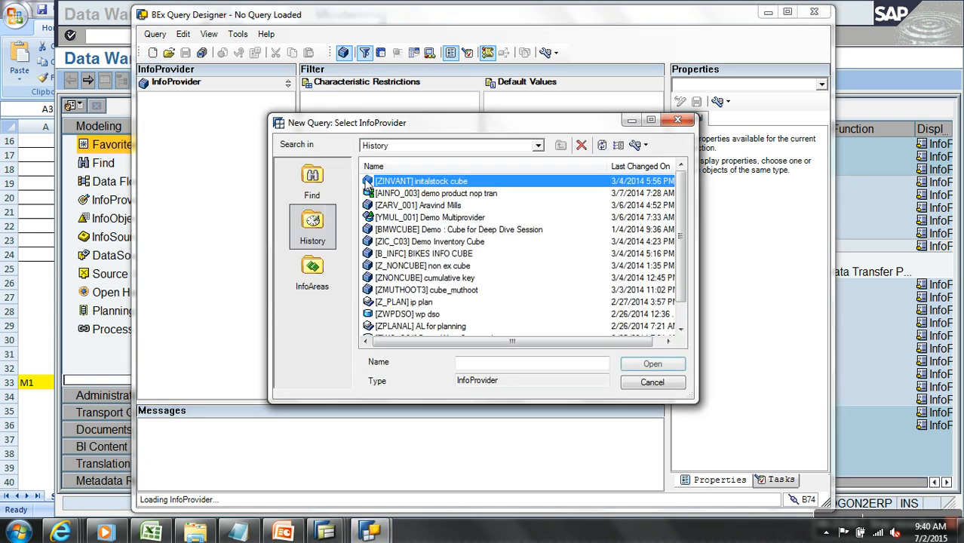
click(313, 185)
click(393, 193)
text(BIC_C0)
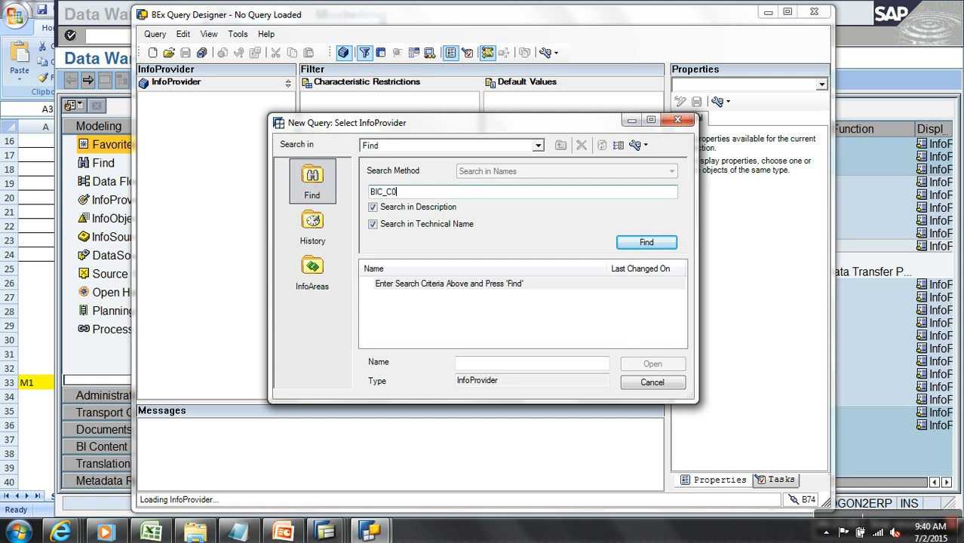
Search the InfoProviders for BIC_C03 and open Demo inventory Cube as the basis for the new query.
text(3)
key(Return)
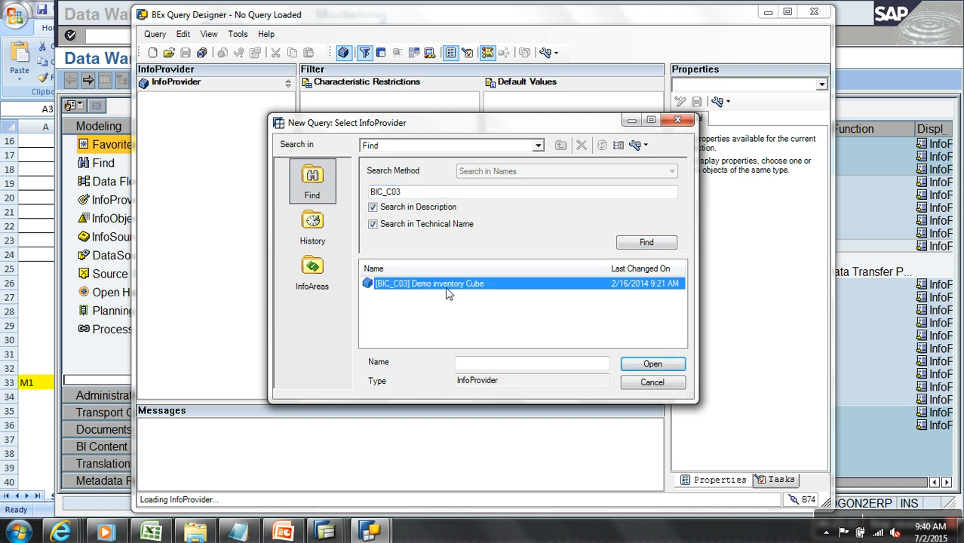
double_click(451, 294)
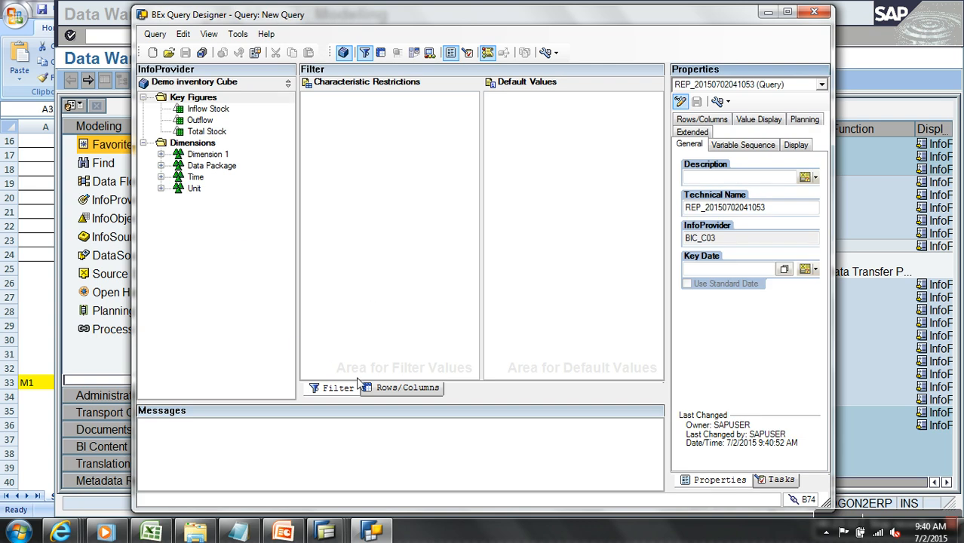
Lay out the query with Plant and Material Number in the rows and the Total Stock key figure in the columns.
click(380, 392)
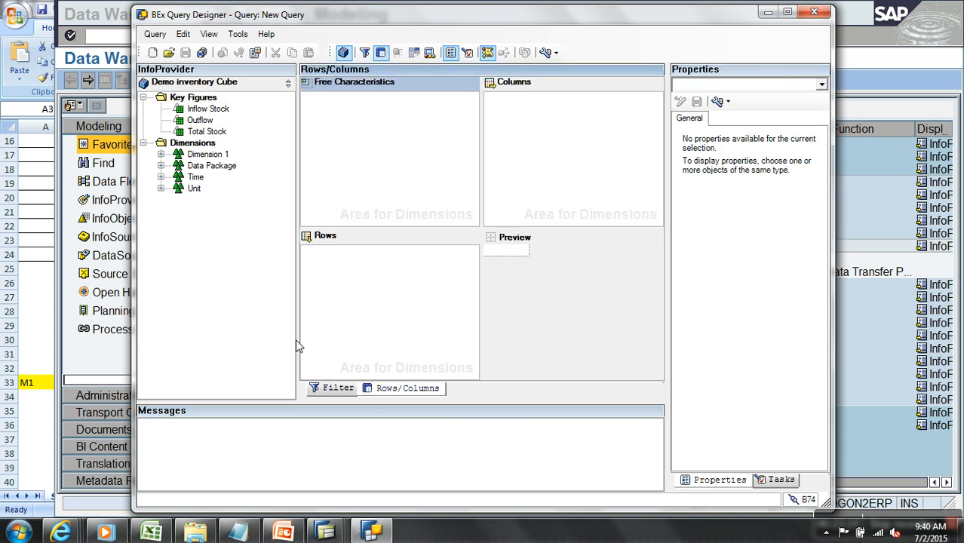
click(161, 155)
drag(214, 177, 329, 261)
drag(208, 131, 366, 266)
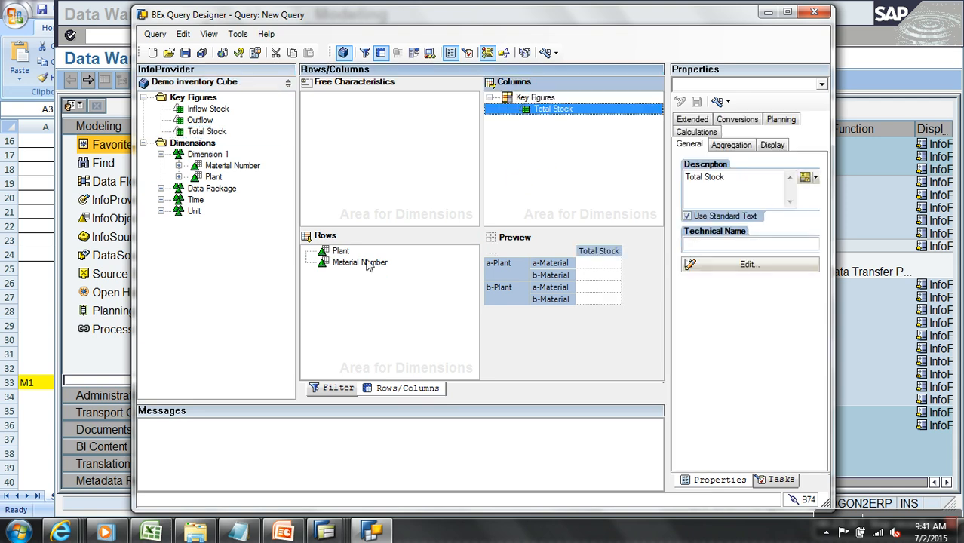
Set the results rows of the Material Number characteristic to Always Suppress.
click(365, 263)
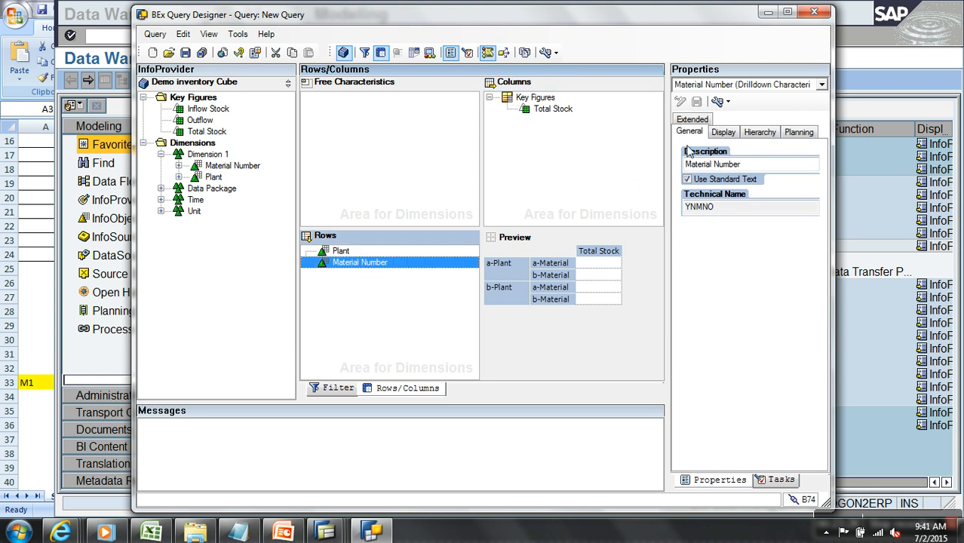
click(730, 133)
click(768, 359)
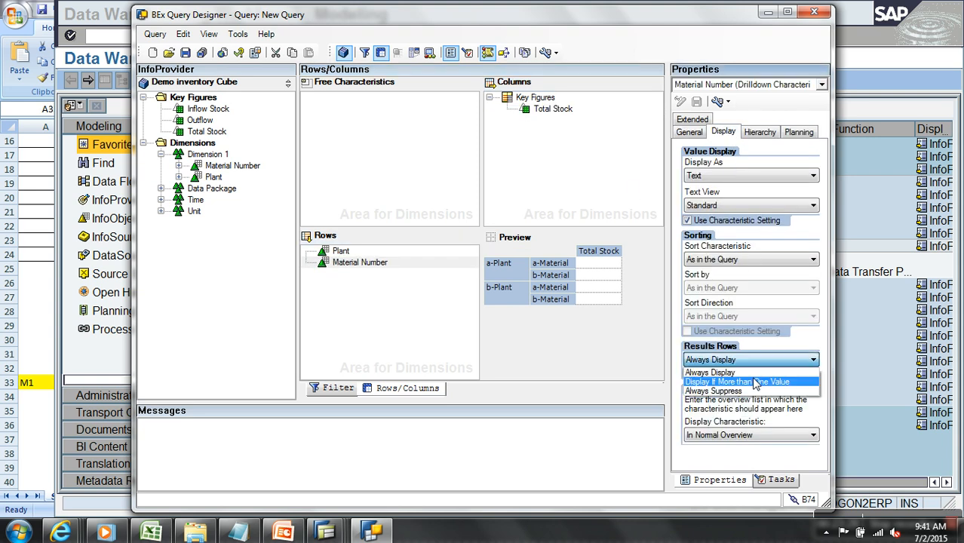
click(741, 391)
Save the query in Favorites with description STOCK and technical name STOCK888, allowing a duplicate description.
click(185, 52)
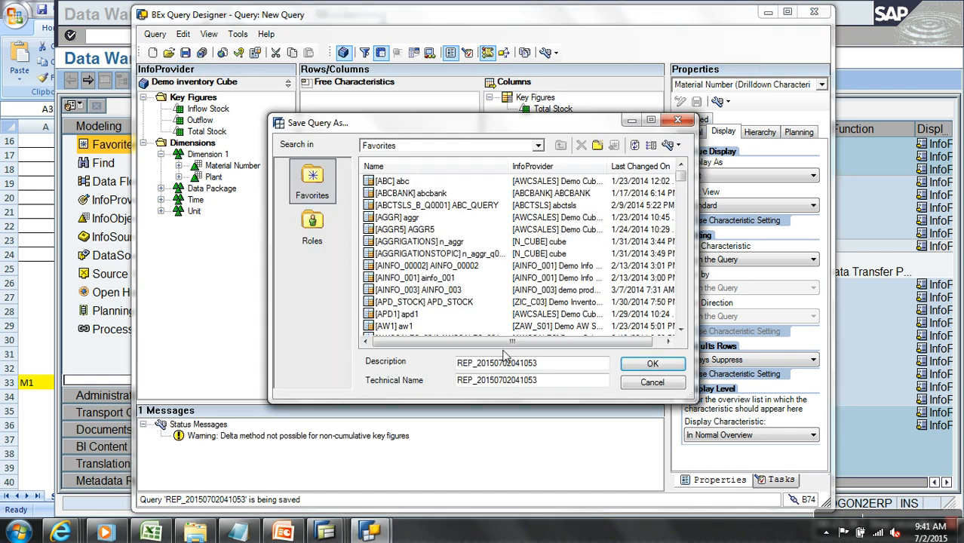
drag(532, 363, 429, 354)
text(S)
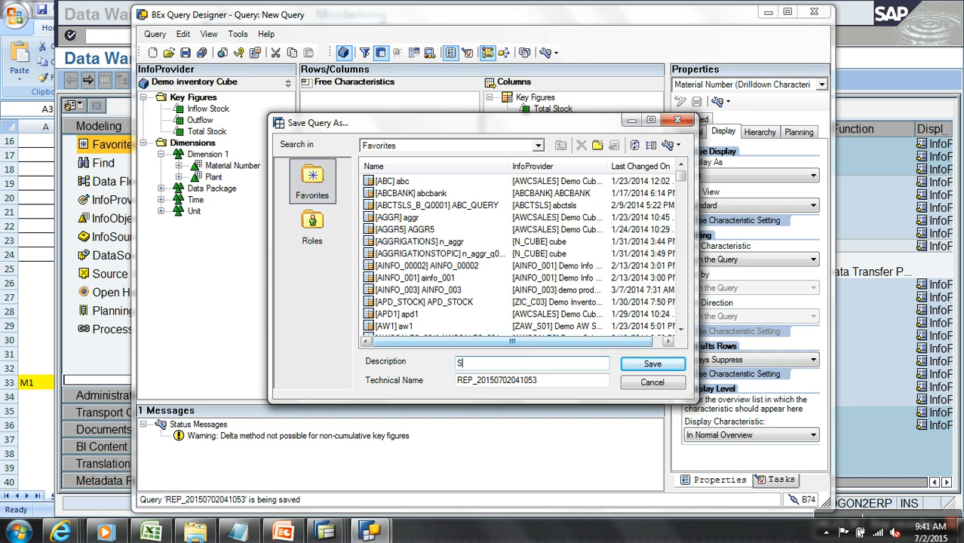
text(TOCK)
key(Tab)
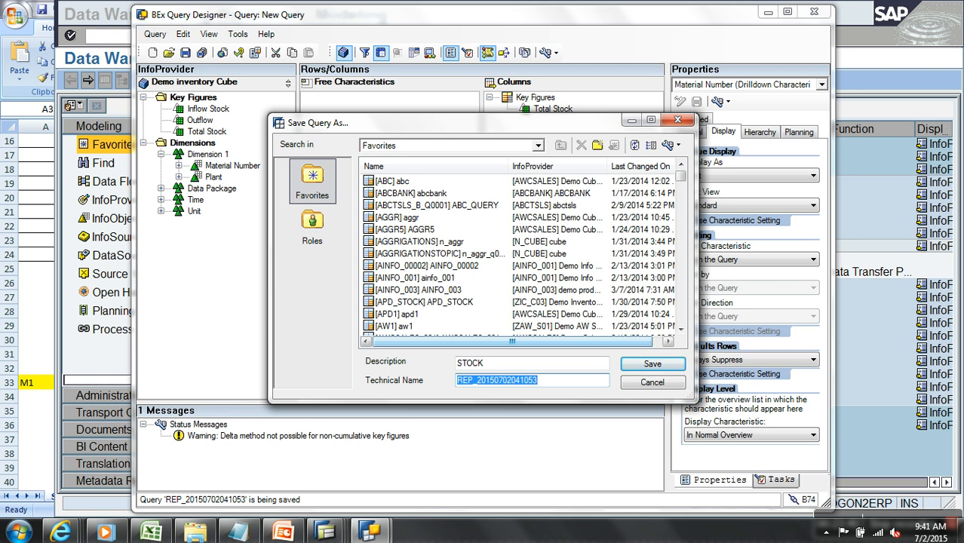
text(STOCK888)
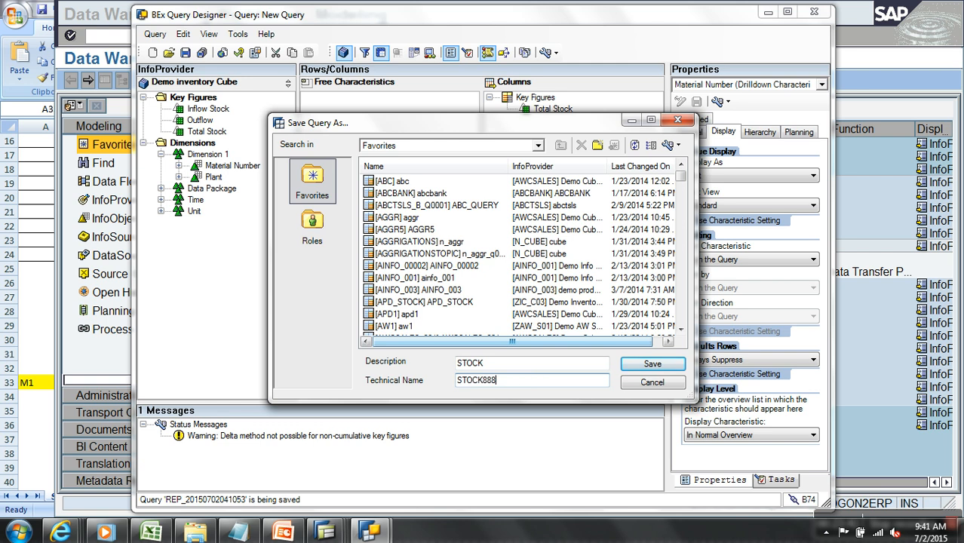
click(647, 363)
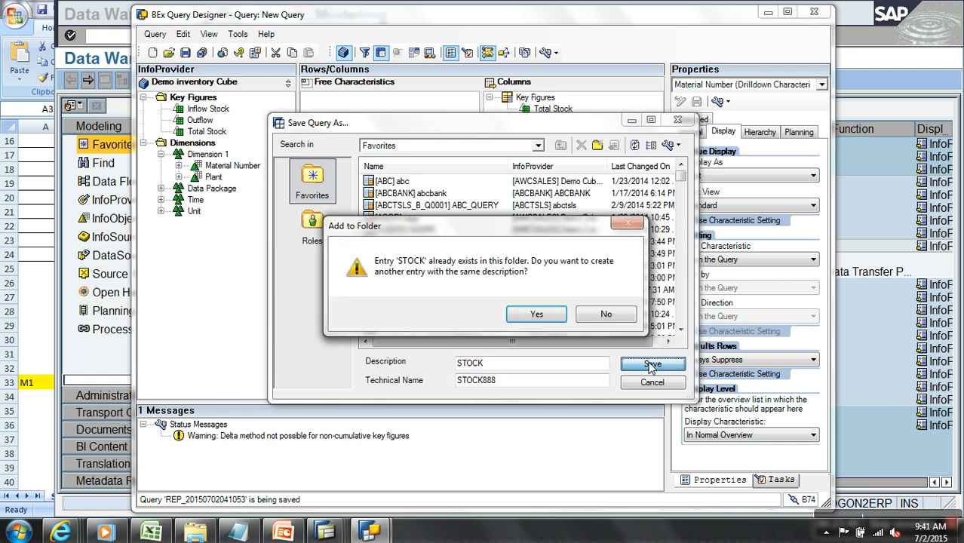
click(536, 314)
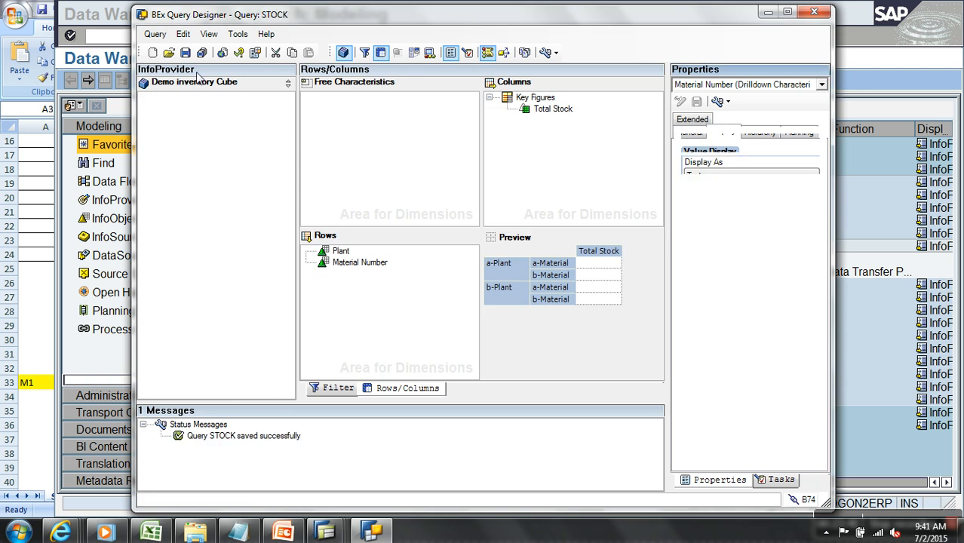
Run the query in the web browser, replacing the host in its address with 192.168.0.6 before port 50000, and maximize the report.
click(222, 54)
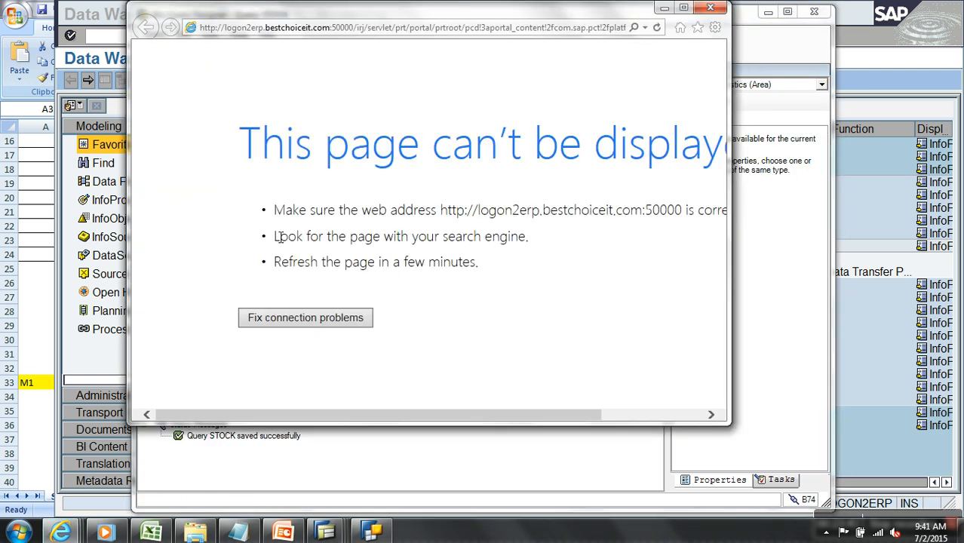
click(260, 30)
click(326, 26)
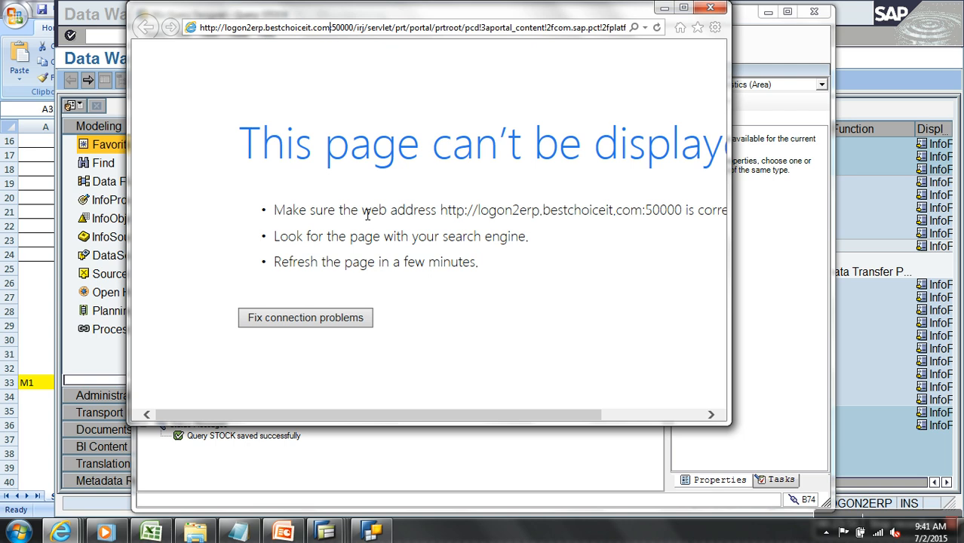
key(BackSpace)
key(BackSpace)
key(BackSpace)
key(BackSpace)
key(BackSpace)
key(BackSpace)
key(BackSpace)
key(BackSpace)
key(BackSpace)
key(BackSpace)
key(BackSpace)
key(BackSpace)
key(BackSpace)
key(BackSpace)
key(BackSpace)
key(BackSpace)
key(BackSpace)
key(BackSpace)
key(BackSpace)
key(BackSpace)
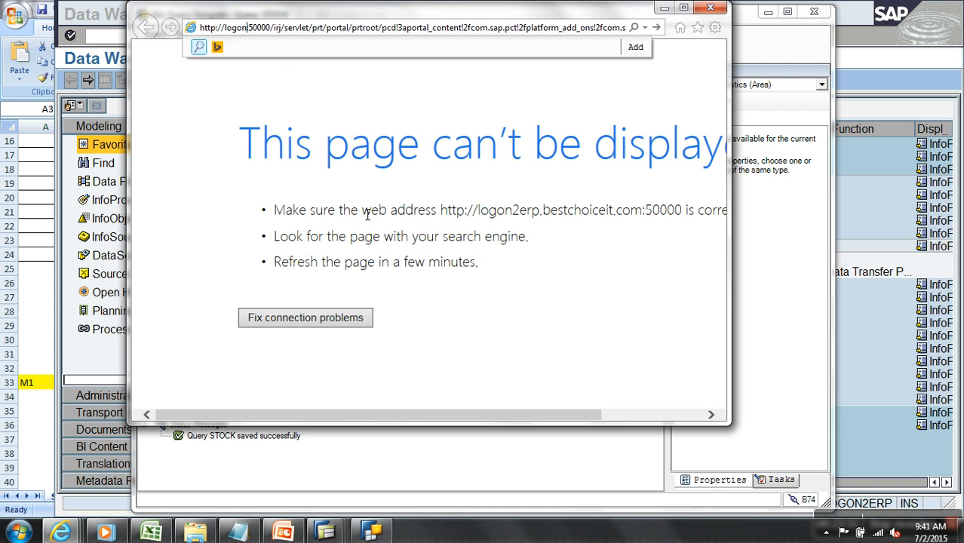
key(BackSpace)
key(BackSpace)
text(19)
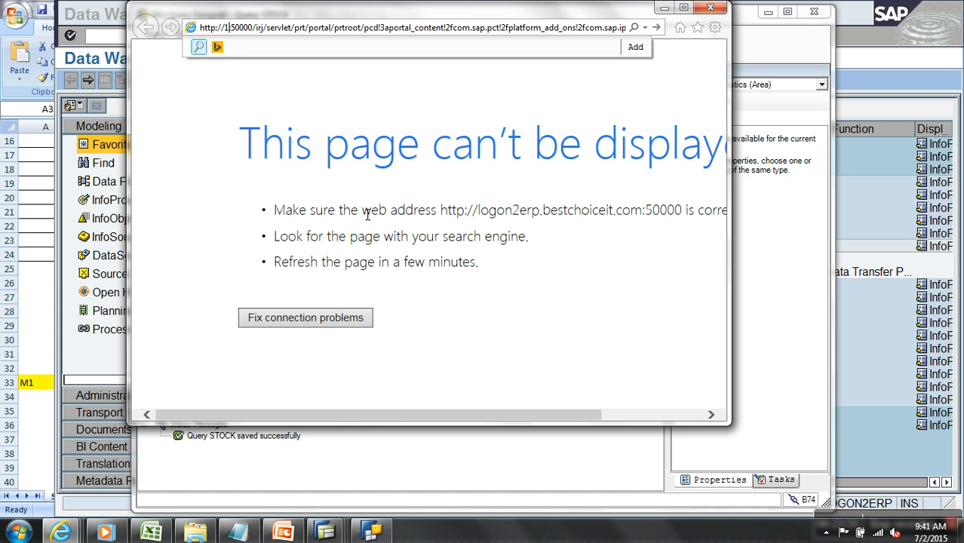
text(2.168.0.6)
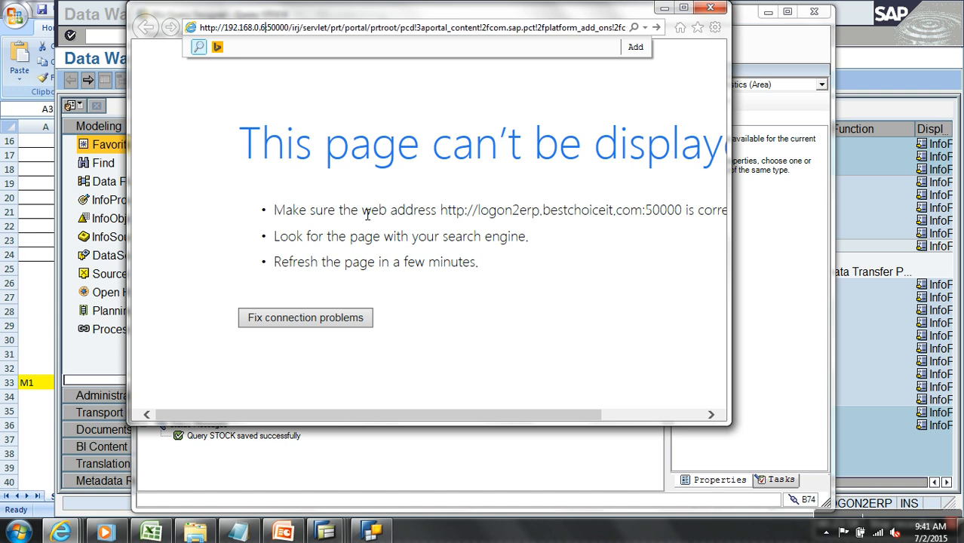
text(:)
key(Return)
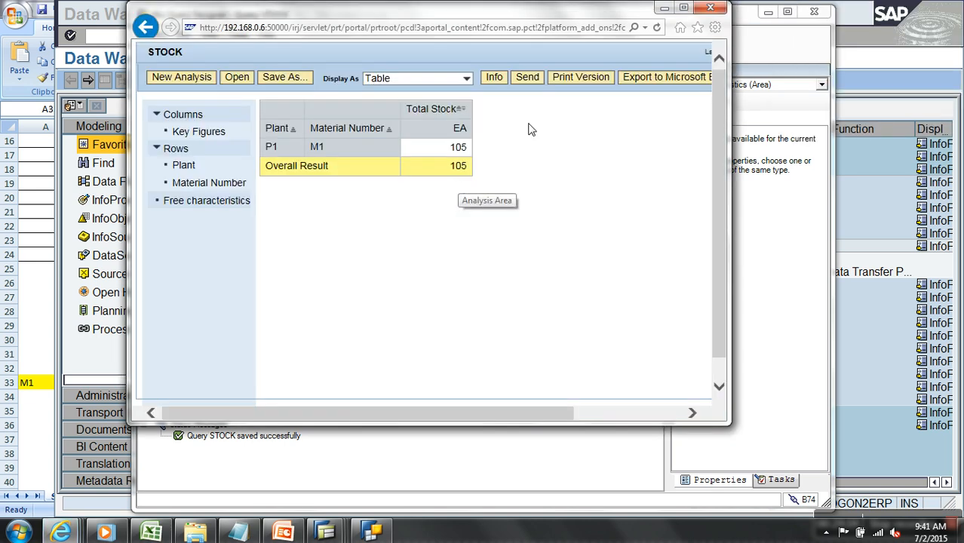
click(684, 7)
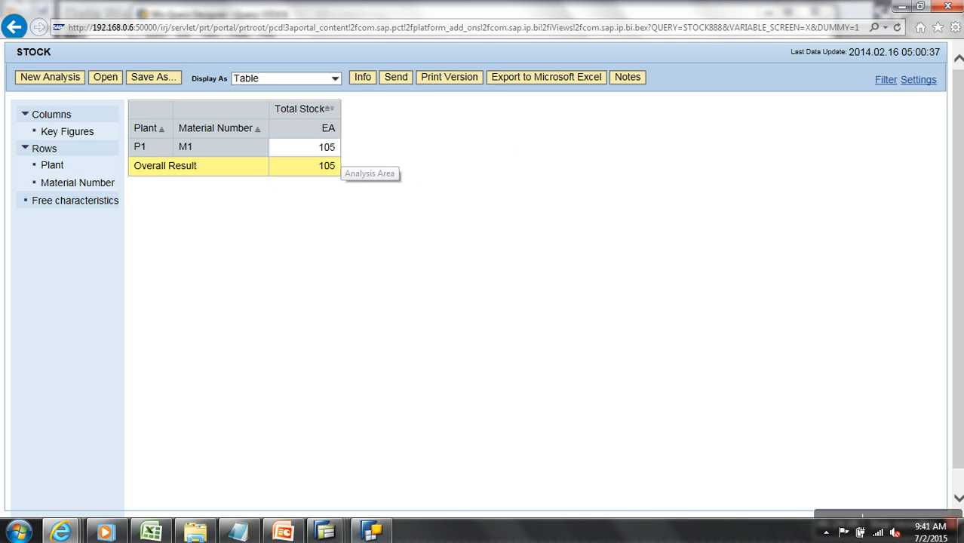
Switch to BEx Query Designer, add Calendar day to the free characteristics, save the query and reload the web report.
click(372, 532)
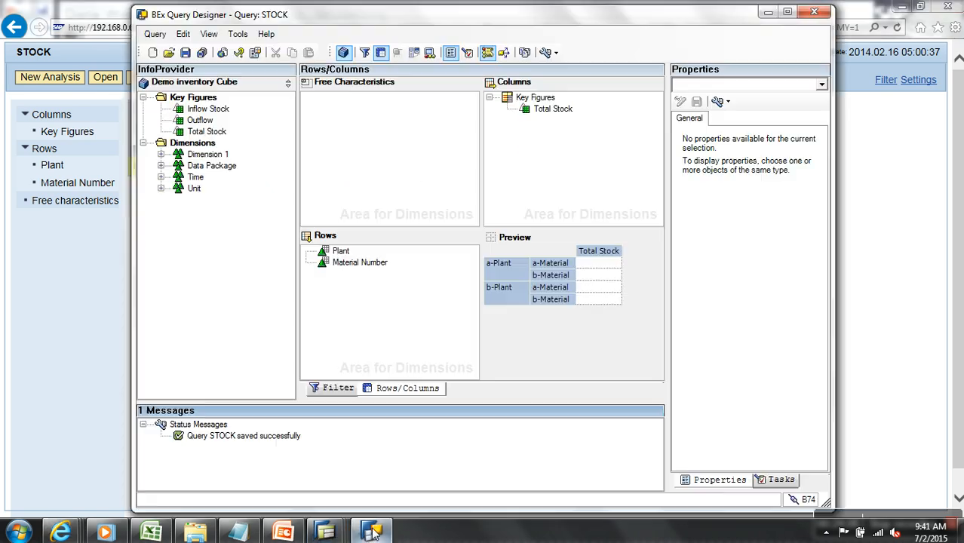
click(161, 177)
drag(222, 194, 385, 172)
click(185, 53)
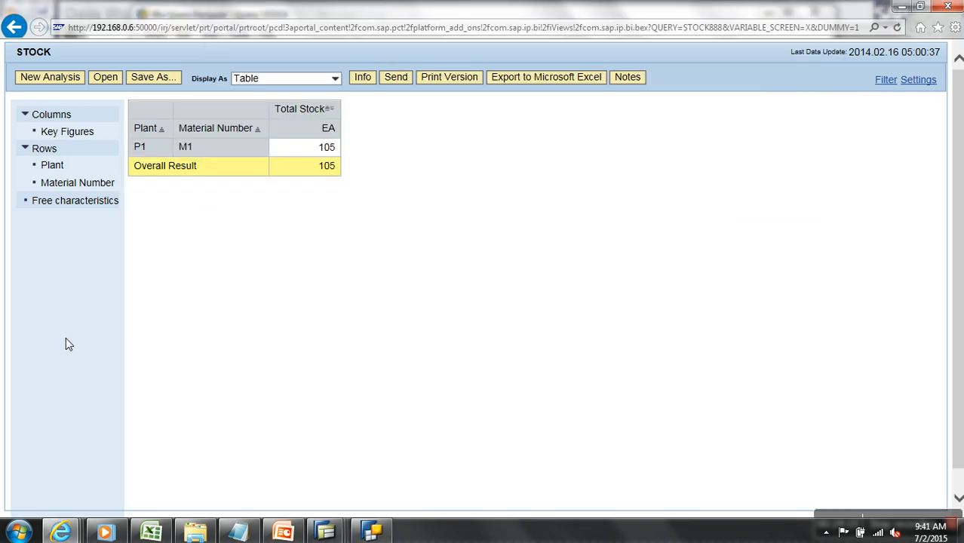
click(66, 338)
click(897, 27)
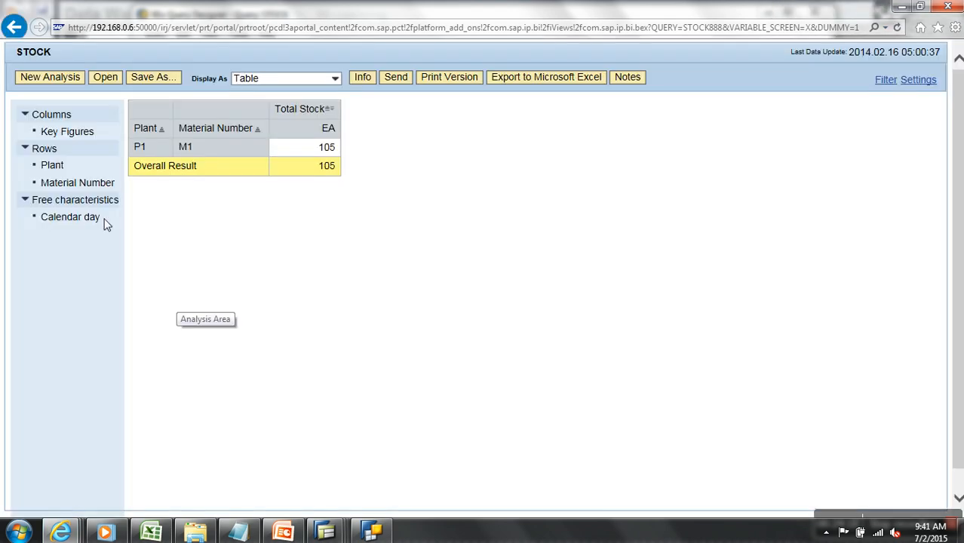
Drill the stock report down by Calendar day after Material Number and return the characteristic to the free characteristics.
drag(97, 218, 268, 132)
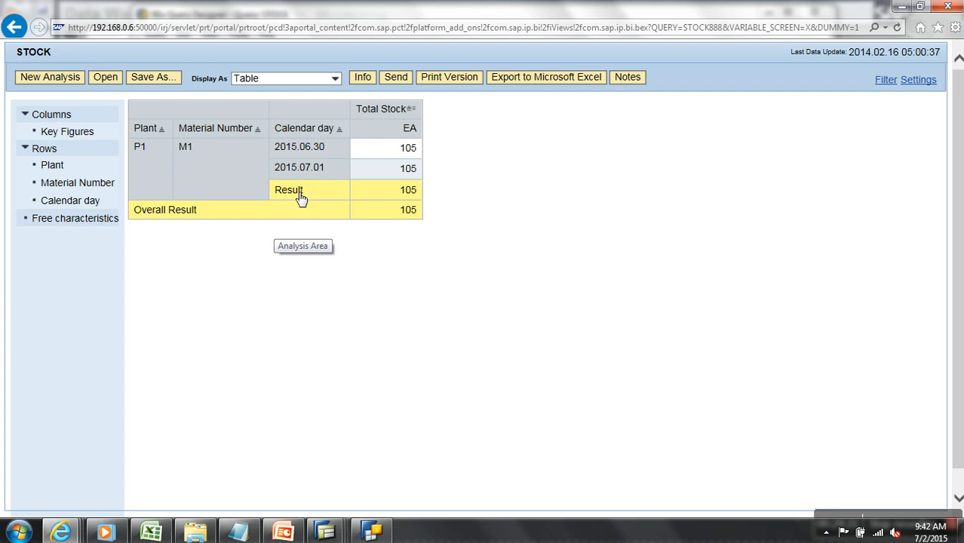
drag(317, 130, 88, 254)
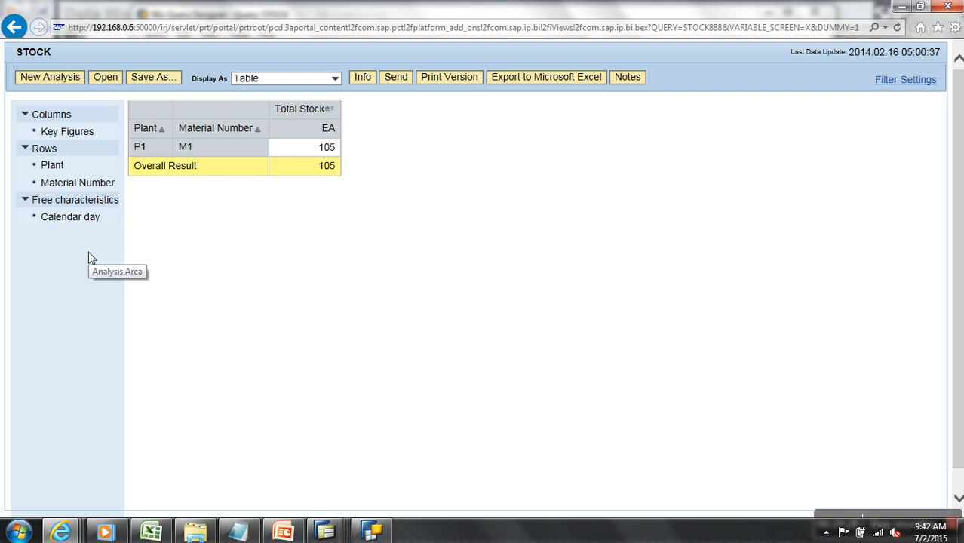
Switch to the Data Warehousing Workbench and expand the transformation and Data Transfer Processes under Demo inventory Cube.
mouse_move(317, 534)
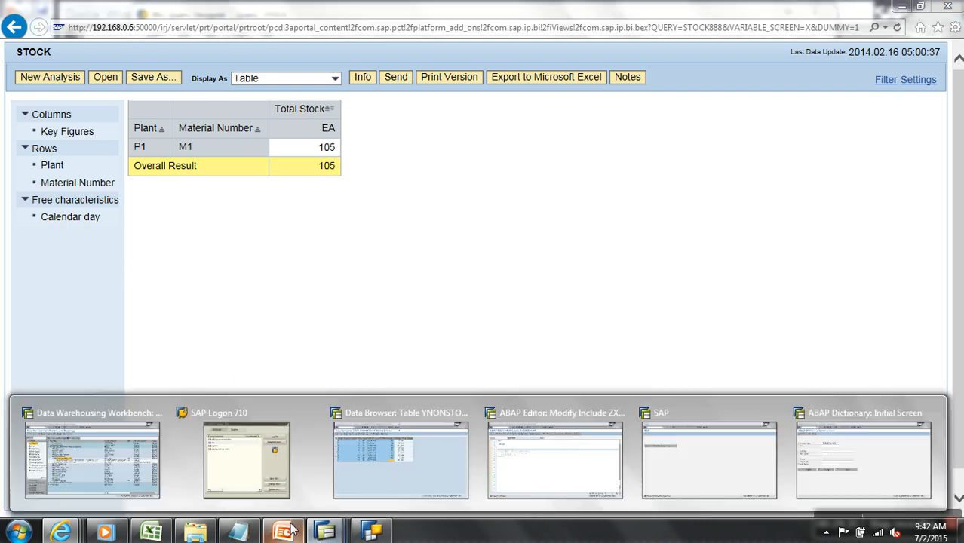
click(154, 487)
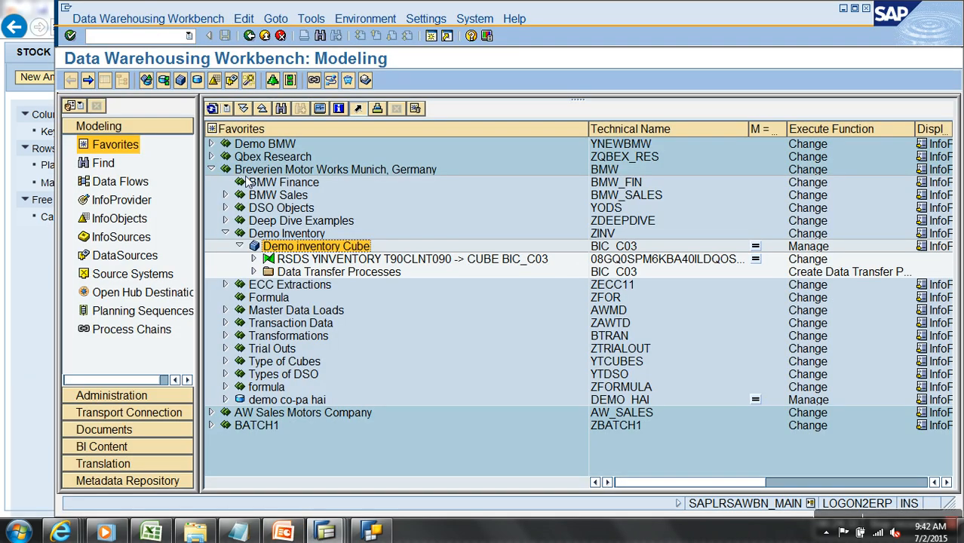
click(254, 271)
click(253, 258)
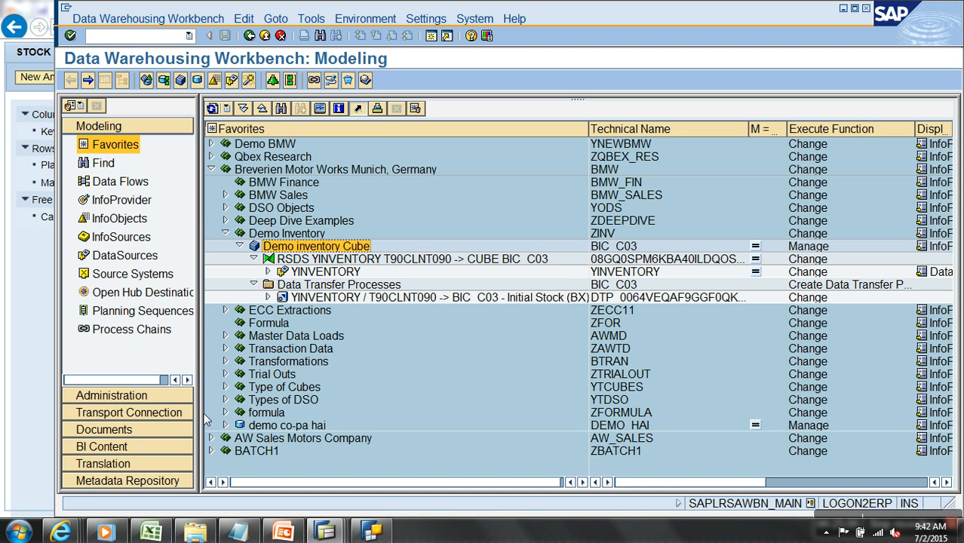
Create a standard data transfer process from DataSource YINVENTORY in T90CLNT090 to InfoCube BIC_C03 and show it without the navigation tree.
right_click(347, 286)
click(375, 296)
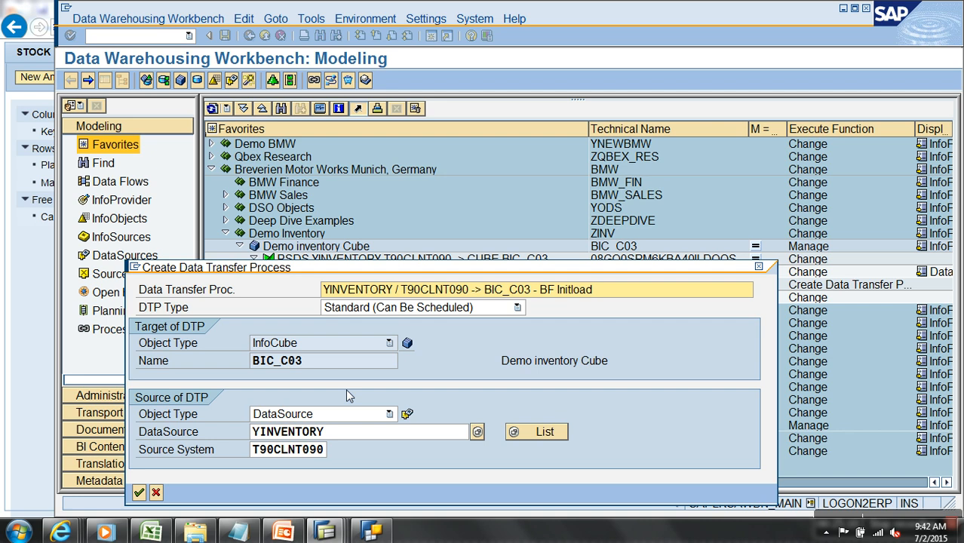
click(138, 492)
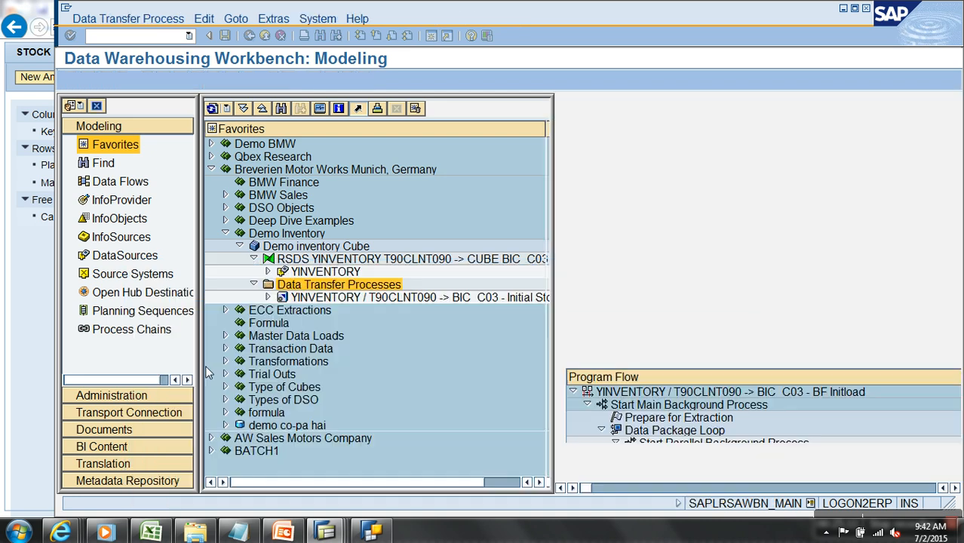
click(121, 81)
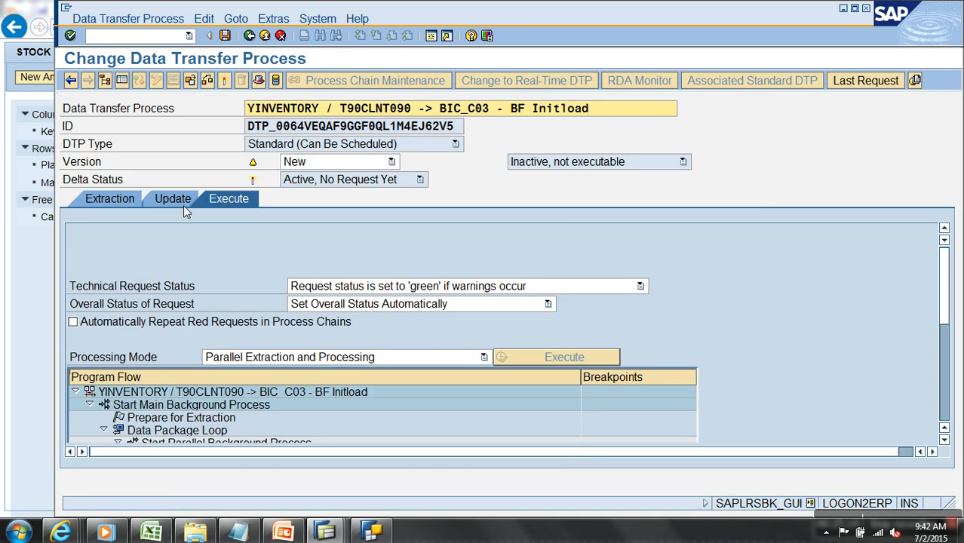
Set the extraction mode of the data transfer process to Full and go through its filter at the RECORDTYP field.
click(133, 199)
click(314, 290)
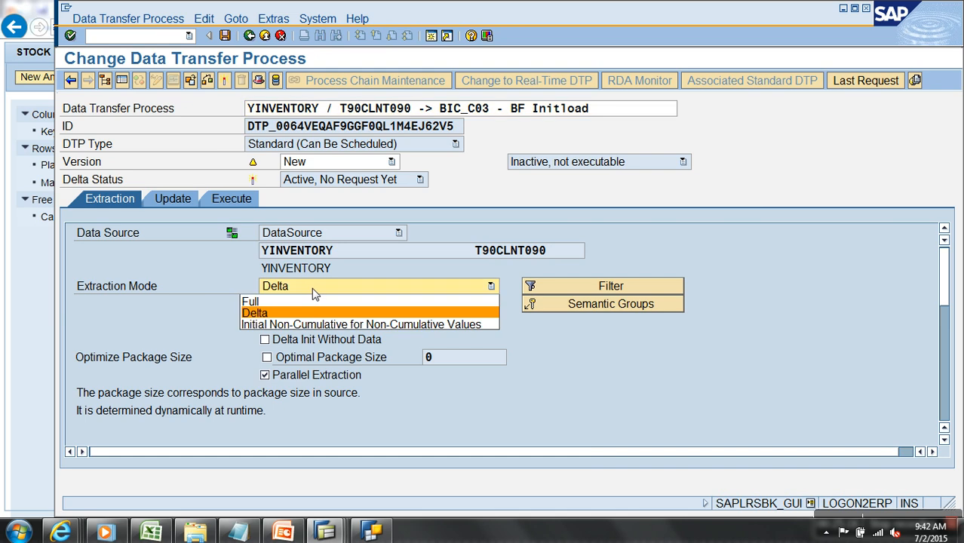
click(309, 302)
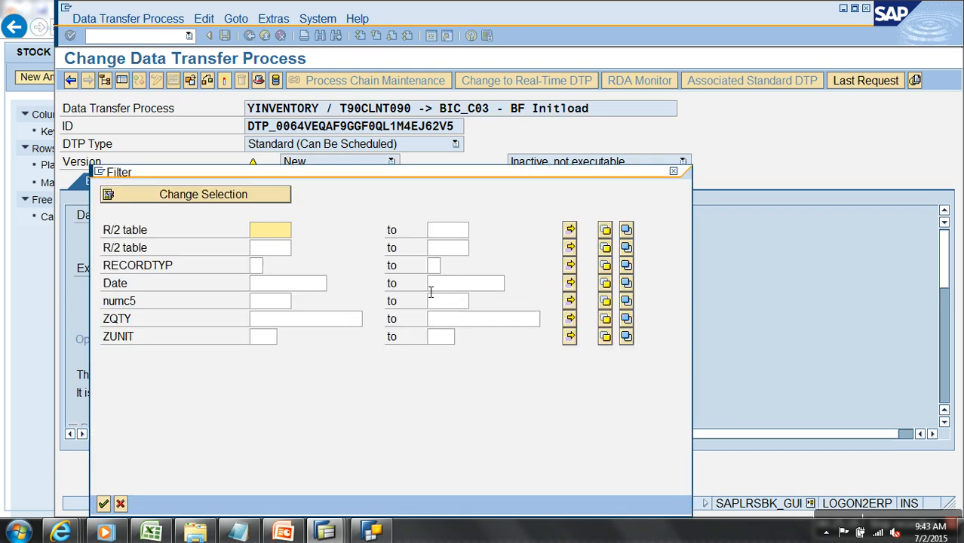
click(261, 268)
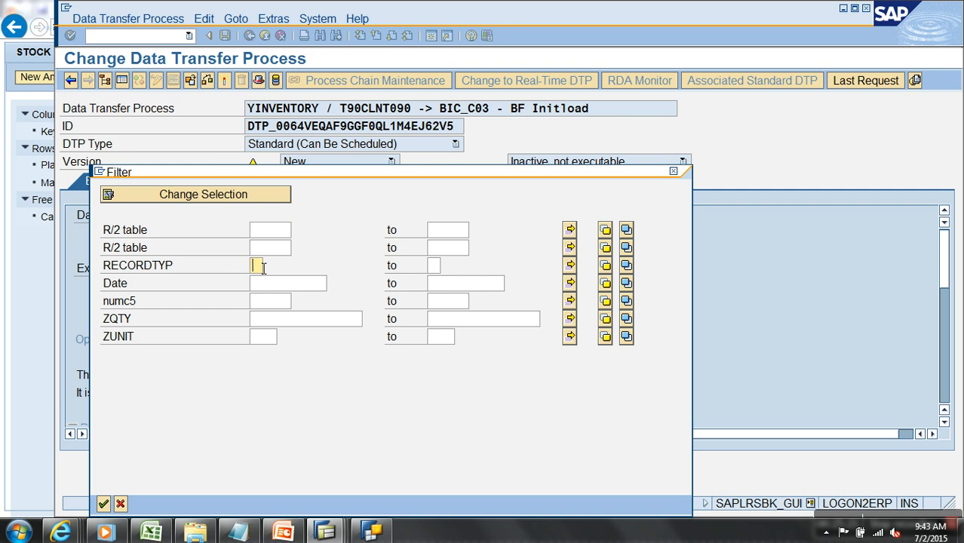
click(103, 504)
Review the update settings of the data transfer process for BIC_C03.
click(182, 181)
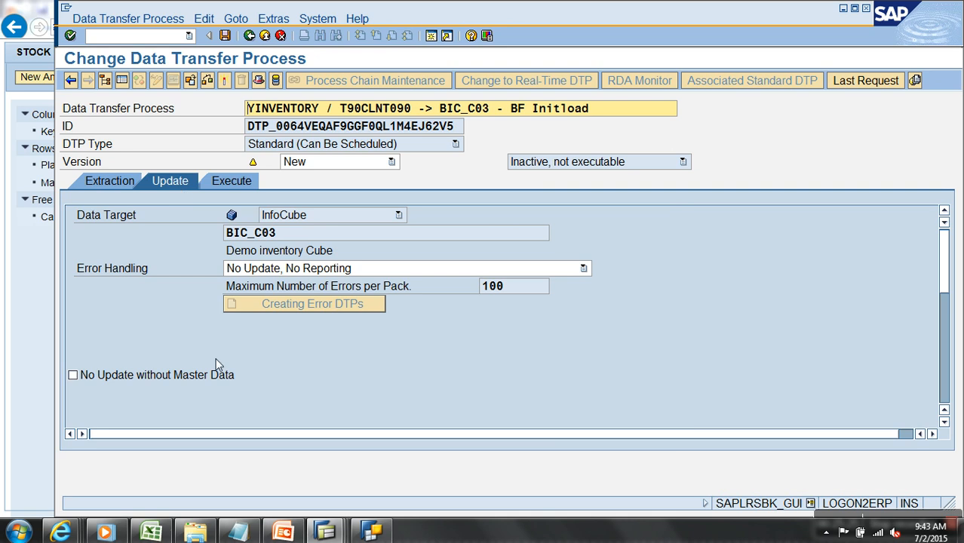
click(946, 349)
drag(946, 350, 889, 239)
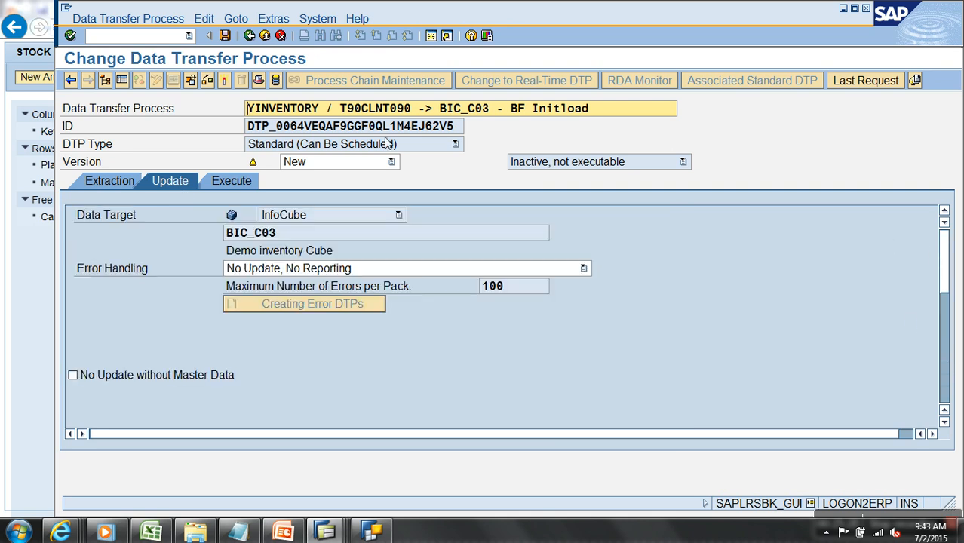
Activate and execute the BF Initload data transfer process, refresh its request monitor, and return to the Data Warehousing Workbench.
click(224, 80)
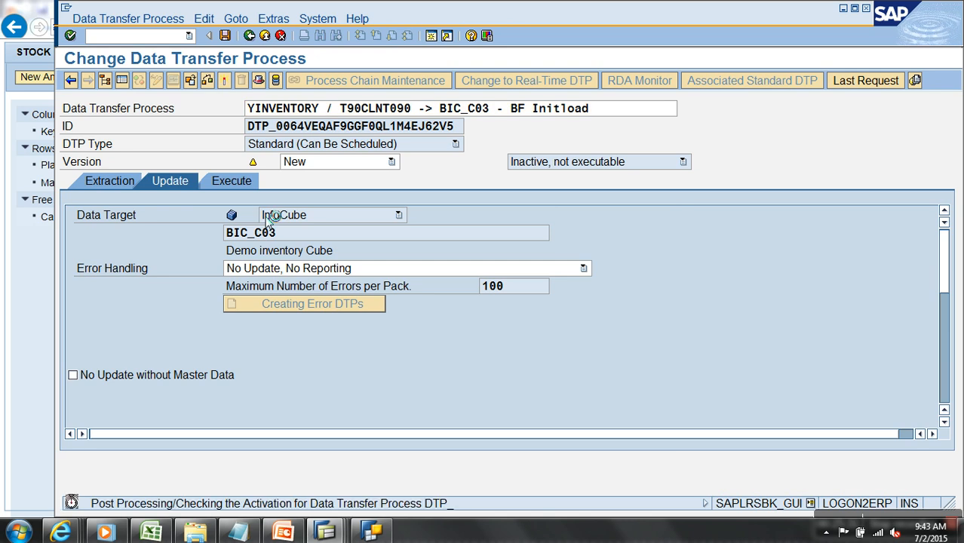
click(243, 185)
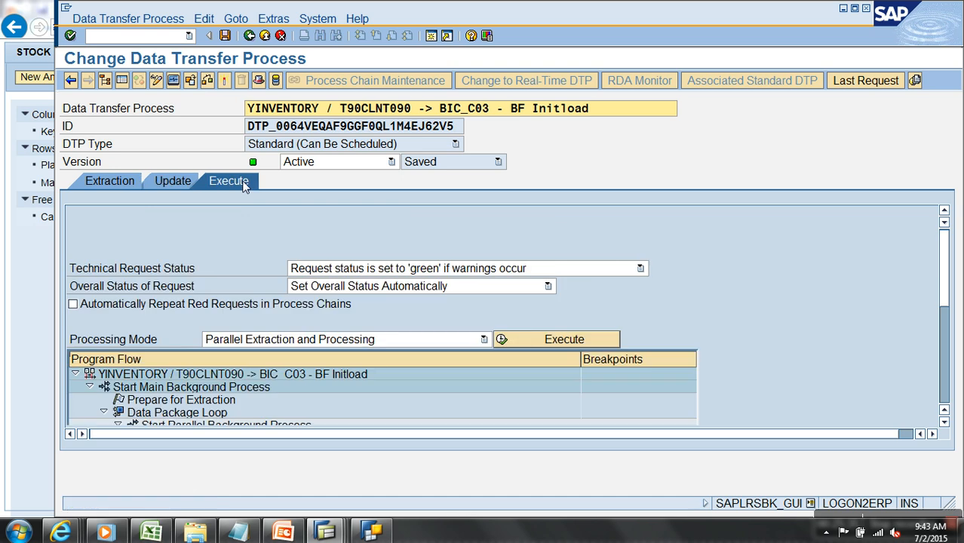
click(554, 341)
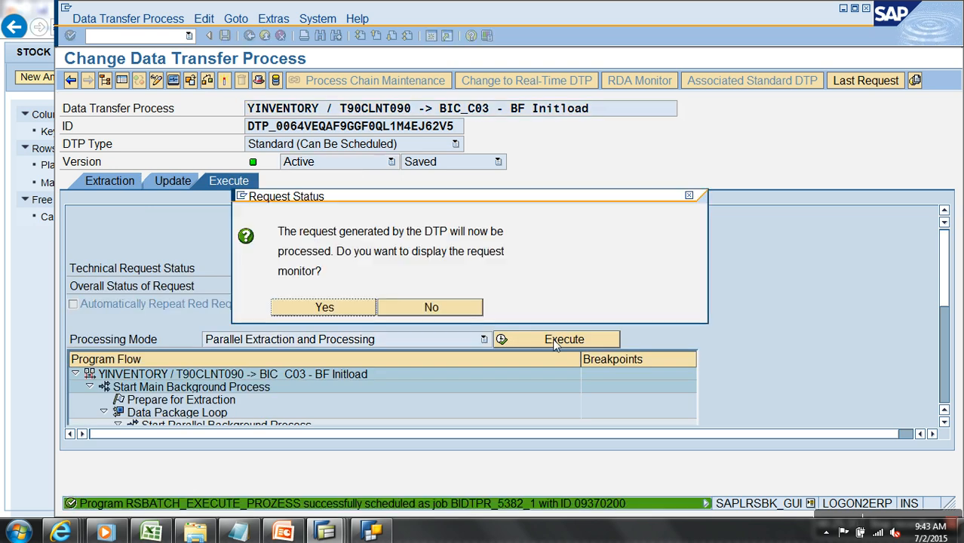
click(330, 308)
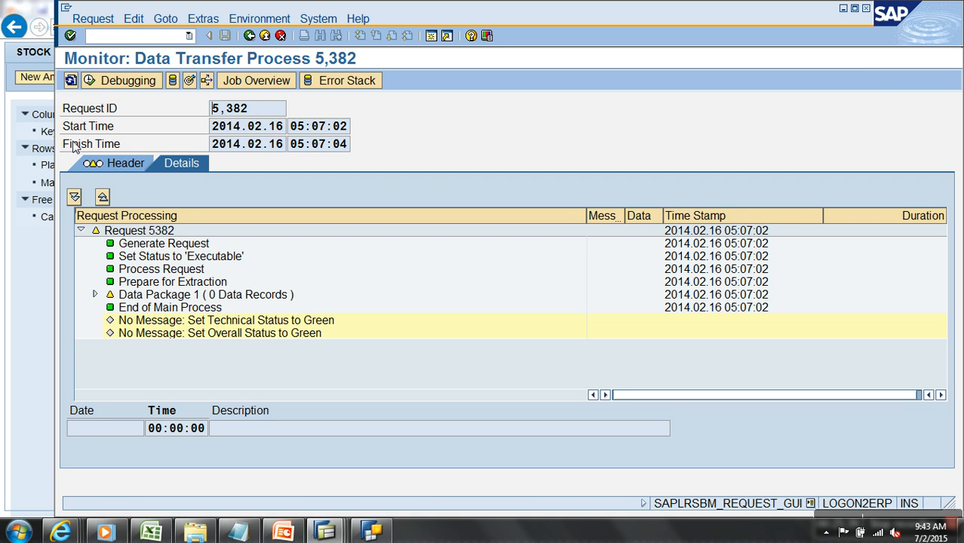
click(71, 81)
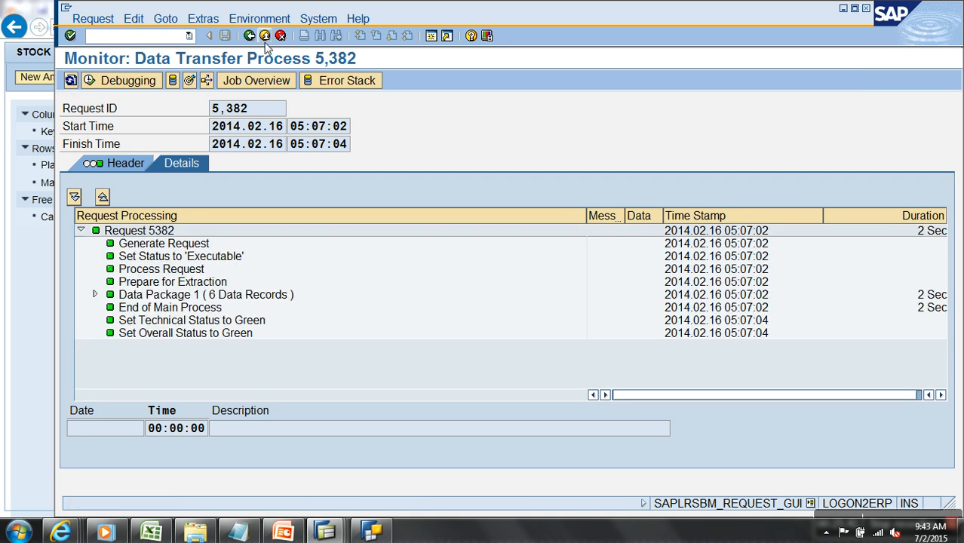
click(265, 35)
click(264, 36)
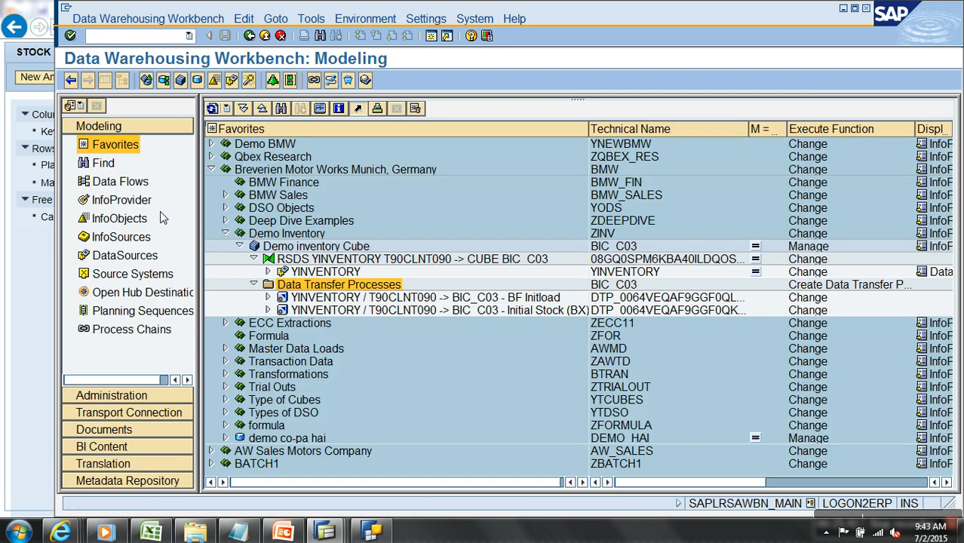
Open the management view of Demo inventory Cube and select request 5382 with selection condition RECORDTYP=H.
right_click(302, 237)
right_click(290, 247)
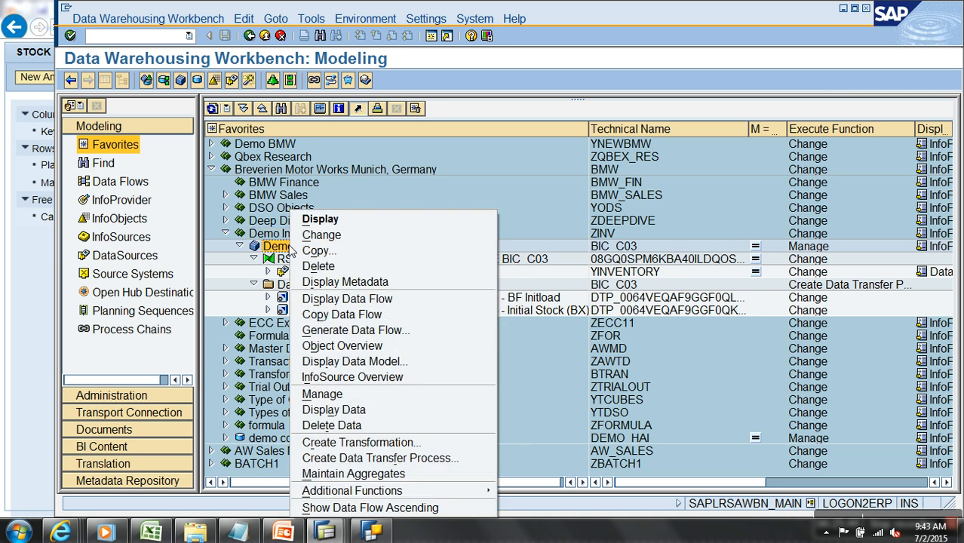
click(357, 396)
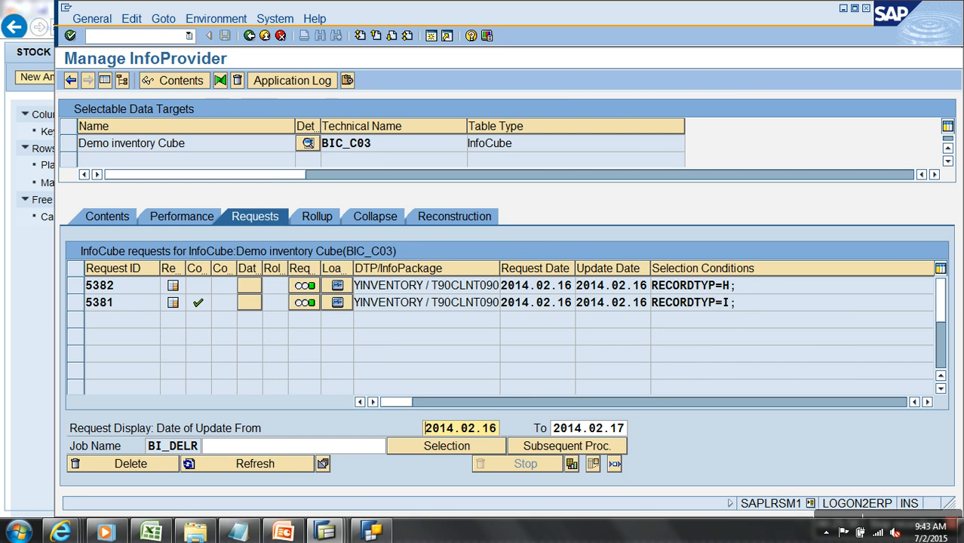
click(75, 286)
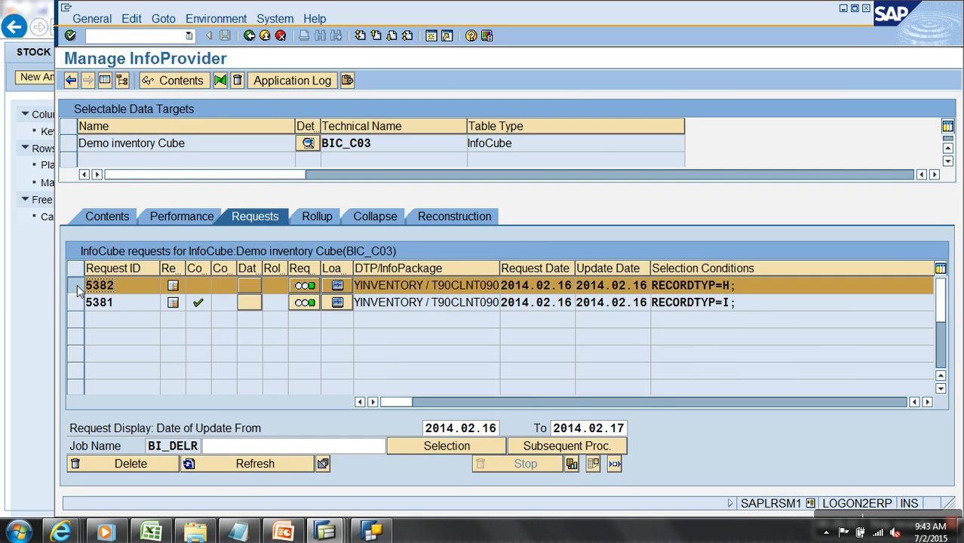
Switch to the Inventory Stock workbook and compare the historical movement types and quantities with the 31.12.9999 marker row.
click(150, 532)
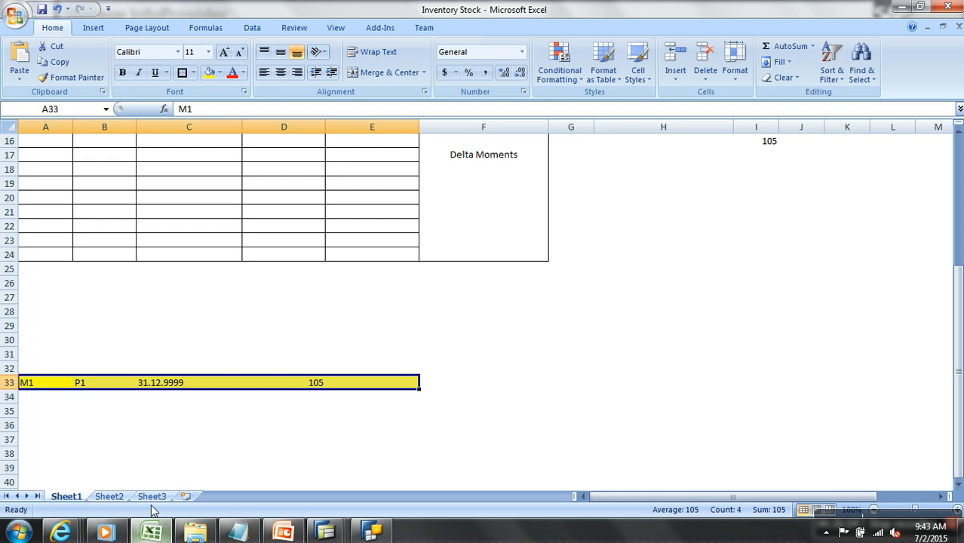
scroll(228, 281, up, 5)
drag(310, 173, 389, 241)
drag(316, 171, 389, 240)
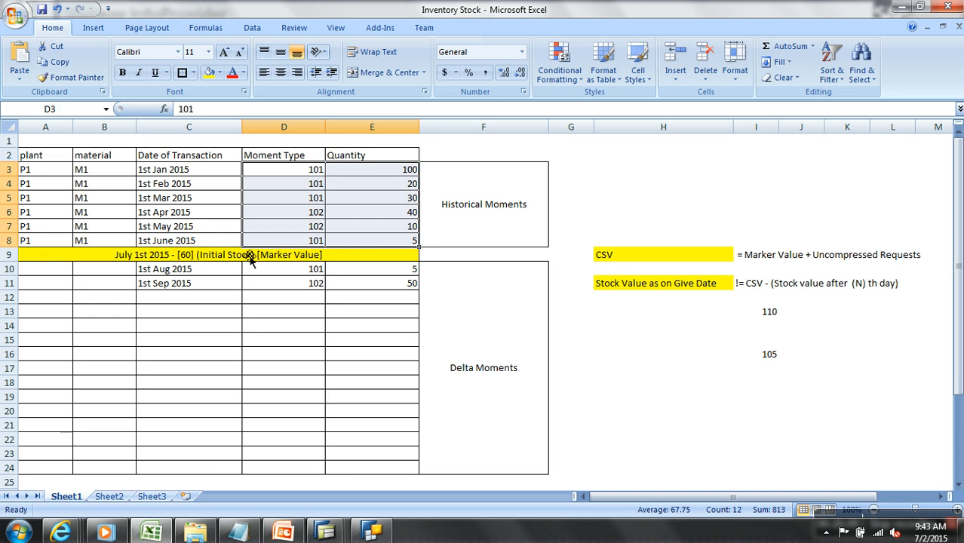
scroll(260, 339, down, 5)
click(304, 383)
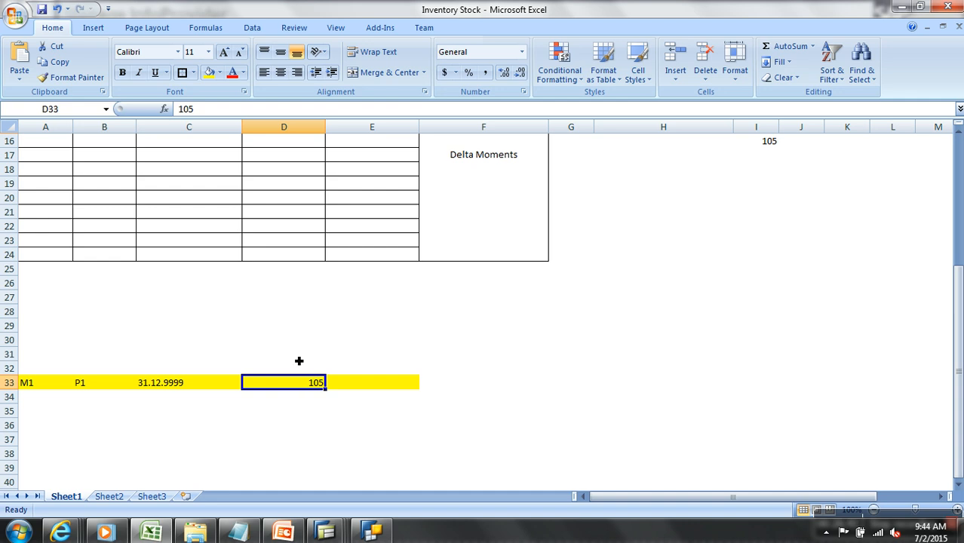
Back in SAP, compress request 5382 of BIC_C03 with No Marker Update, accepting a transport request for the changed control settings.
key(alt+Tab)
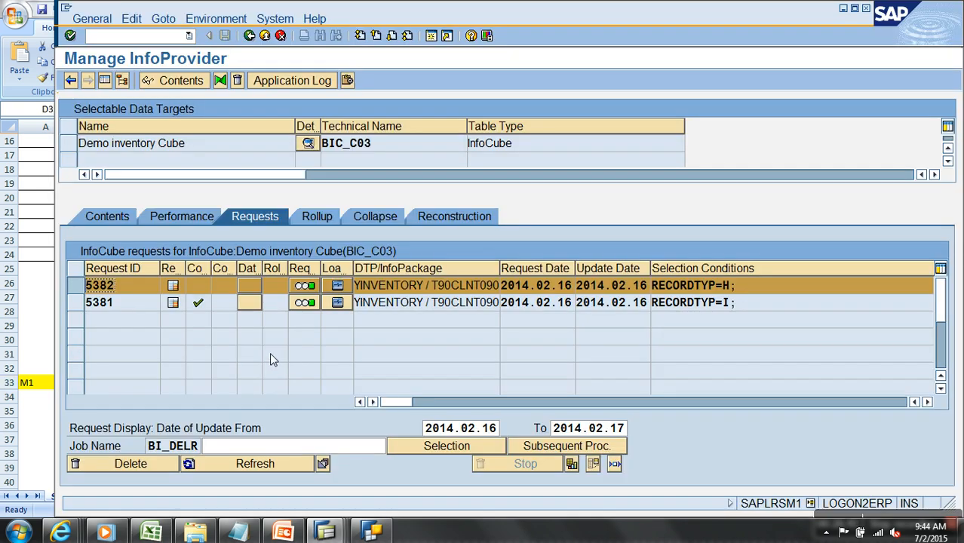
click(372, 217)
click(328, 318)
double_click(98, 96)
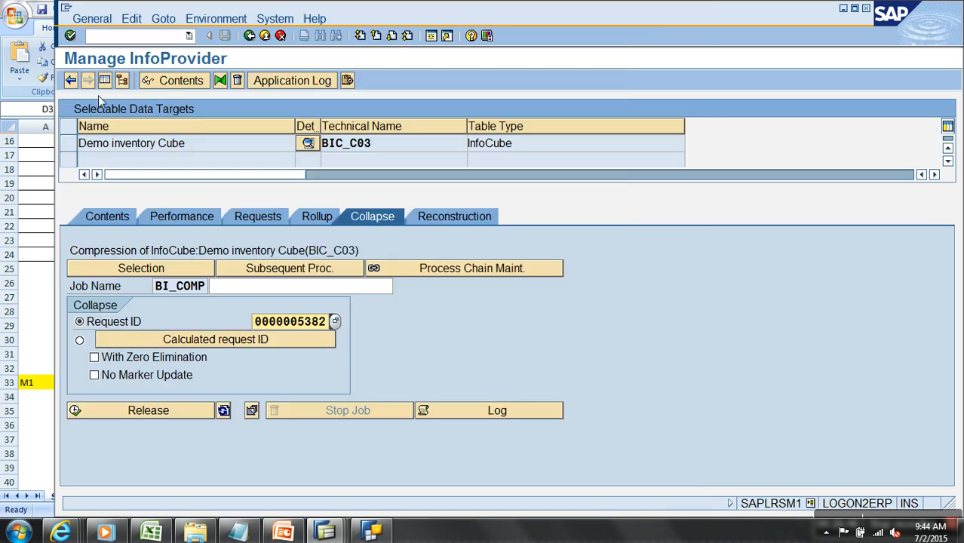
click(161, 377)
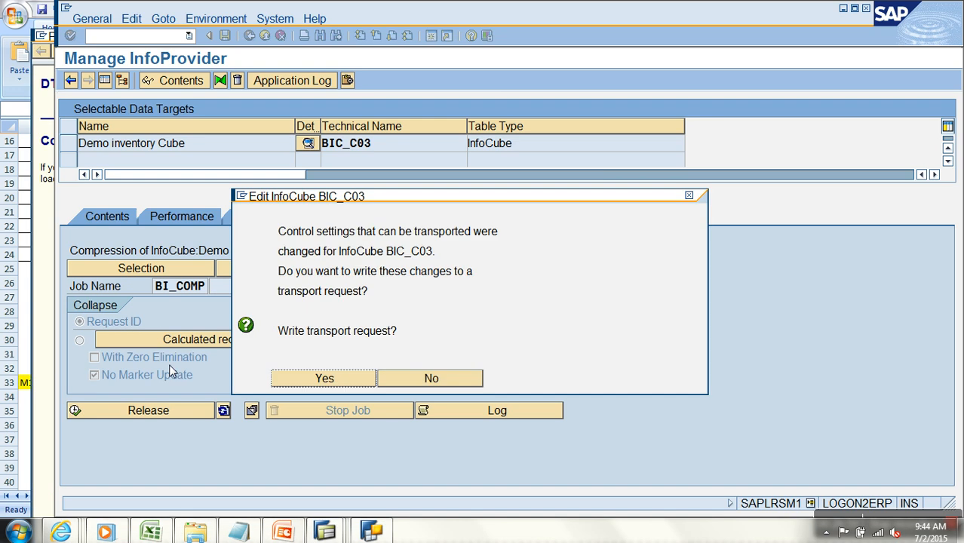
click(323, 382)
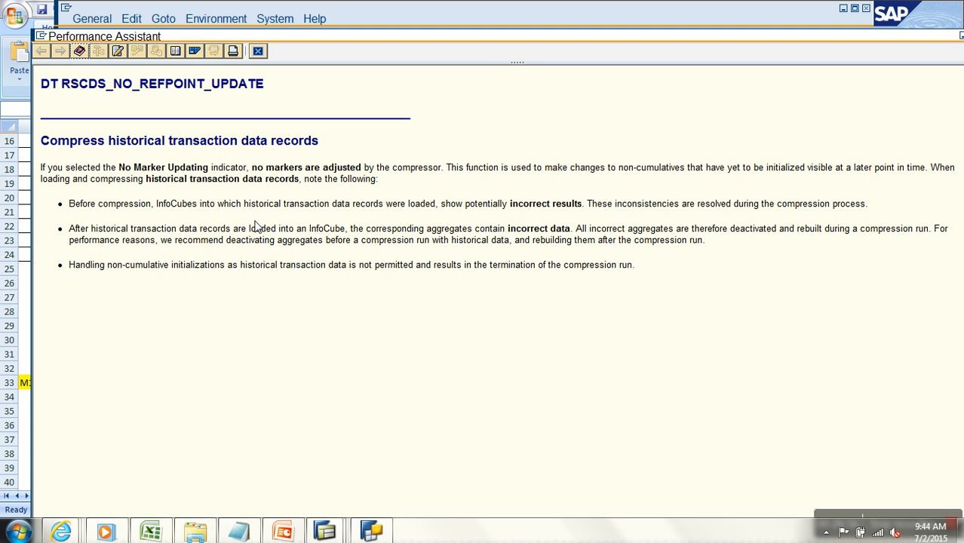
click(258, 51)
click(181, 411)
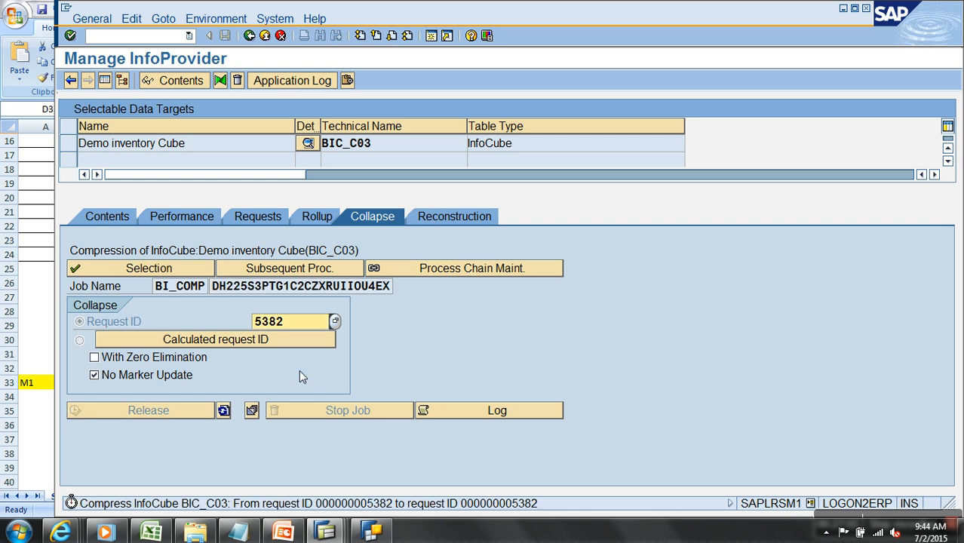
click(224, 409)
Display the InfoCube content of BIC_C03 without any selection restrictions.
click(122, 216)
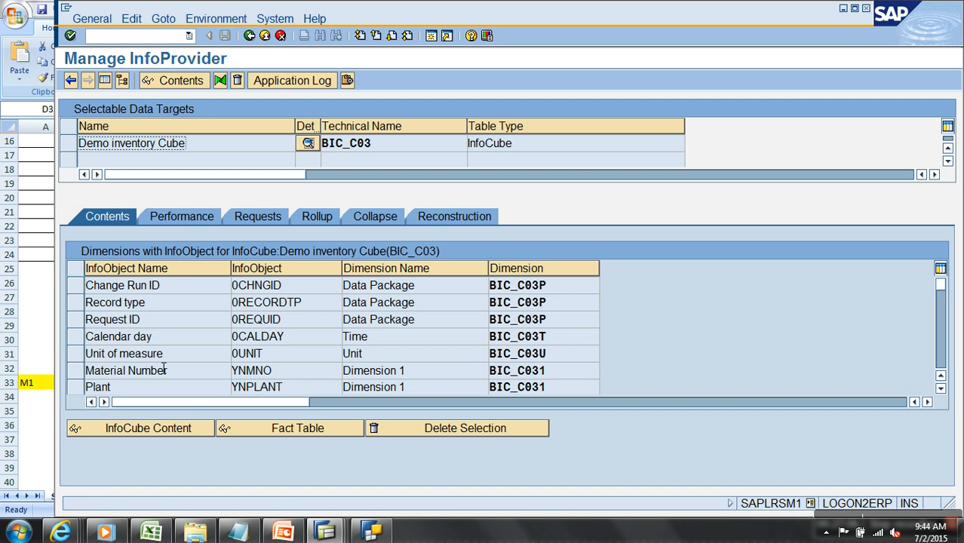
click(200, 428)
click(141, 80)
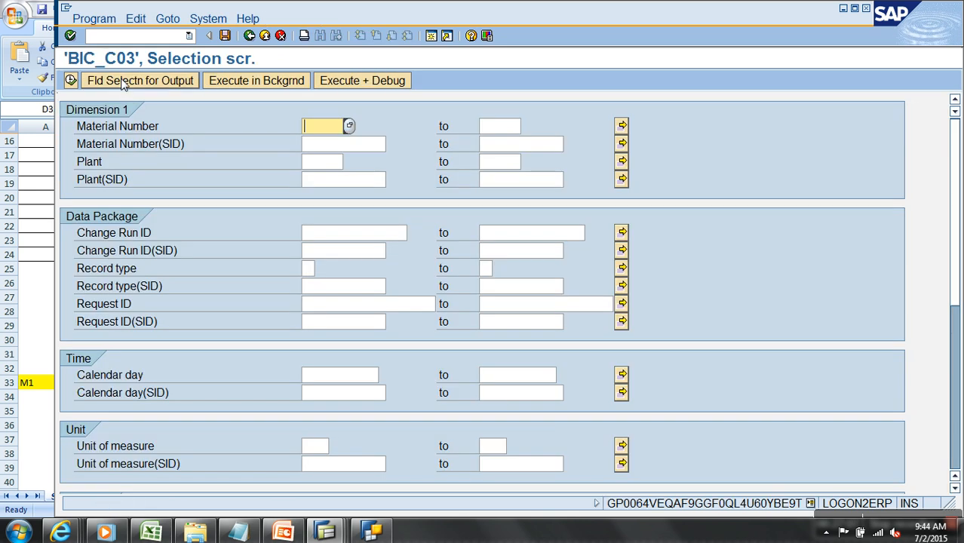
click(392, 80)
click(71, 80)
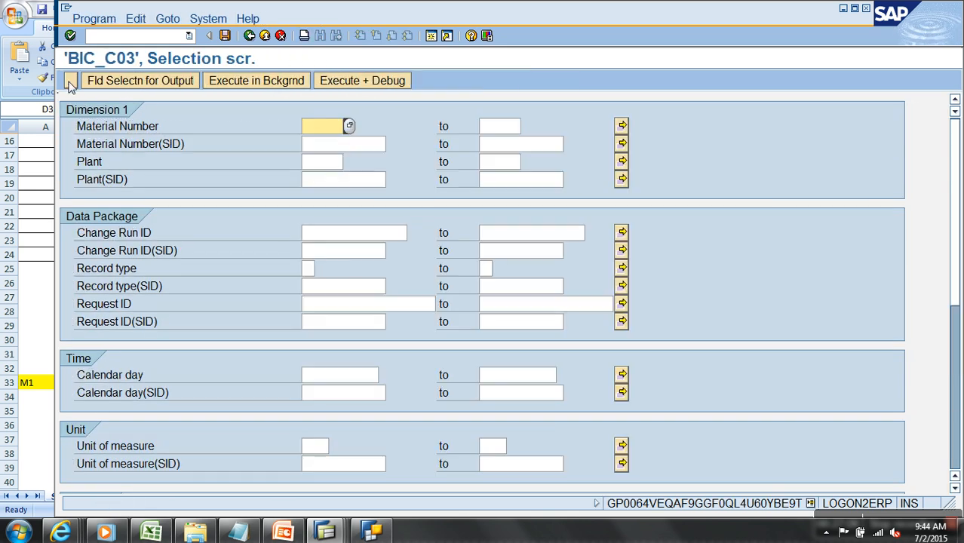
click(71, 81)
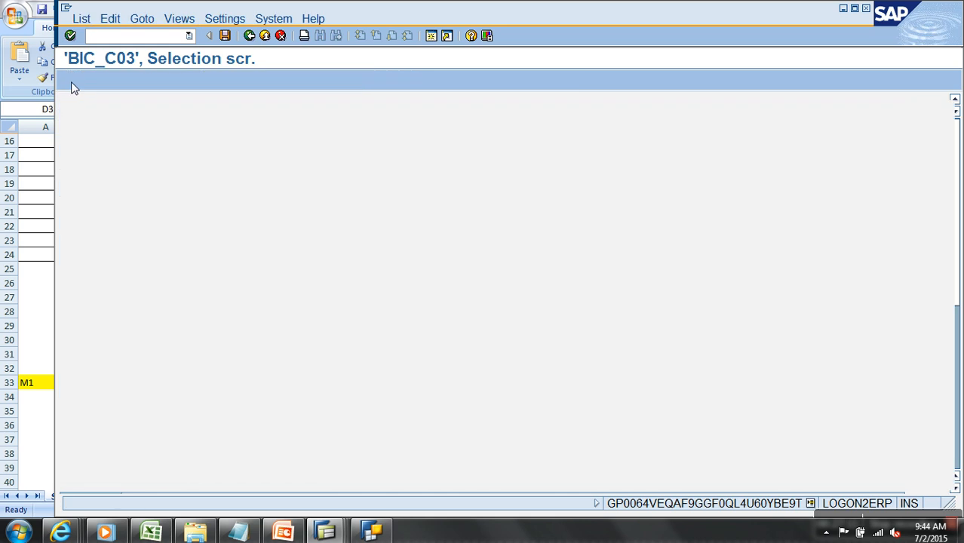
Examine the calendar days, inflow and outflow quantities in the BIC_C03 list output, and return to the selection screen.
click(383, 118)
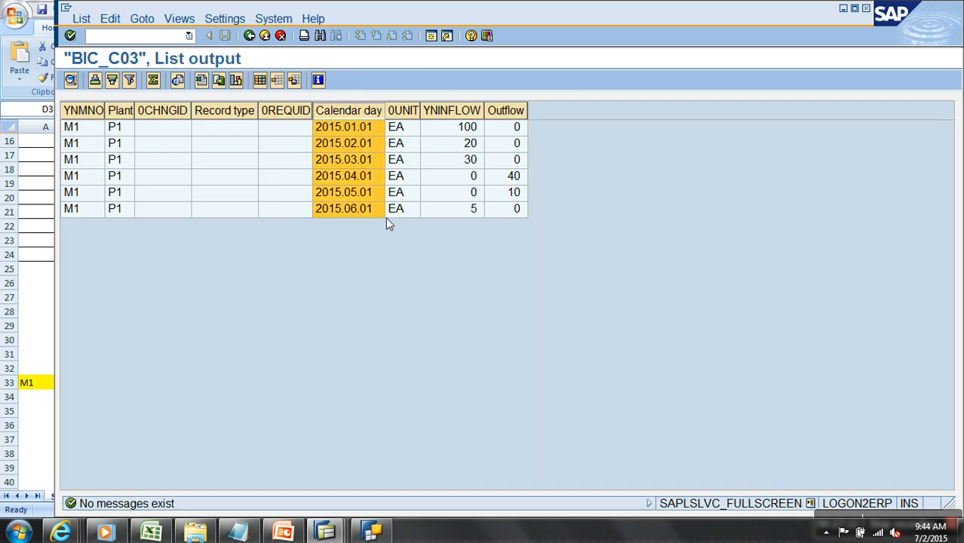
click(468, 128)
click(469, 144)
click(468, 159)
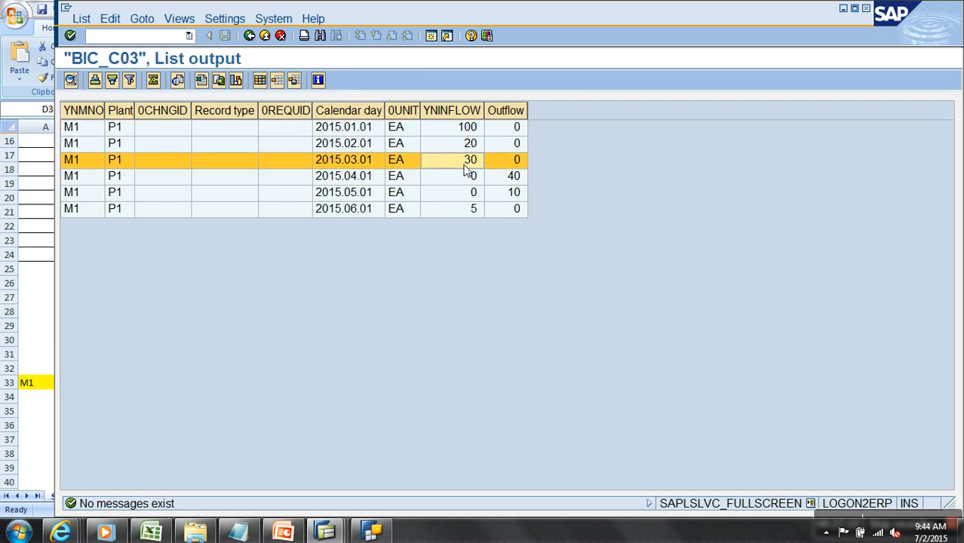
click(509, 181)
click(516, 193)
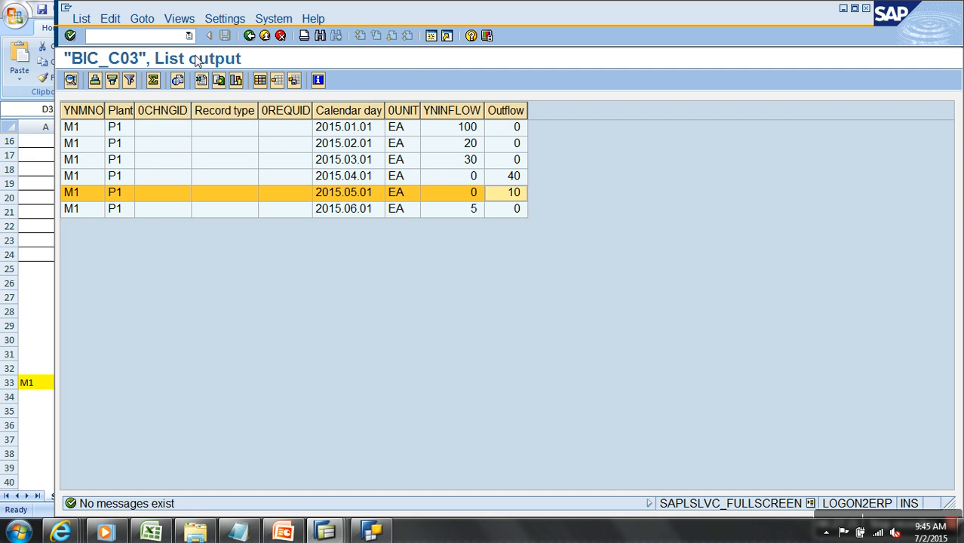
click(265, 35)
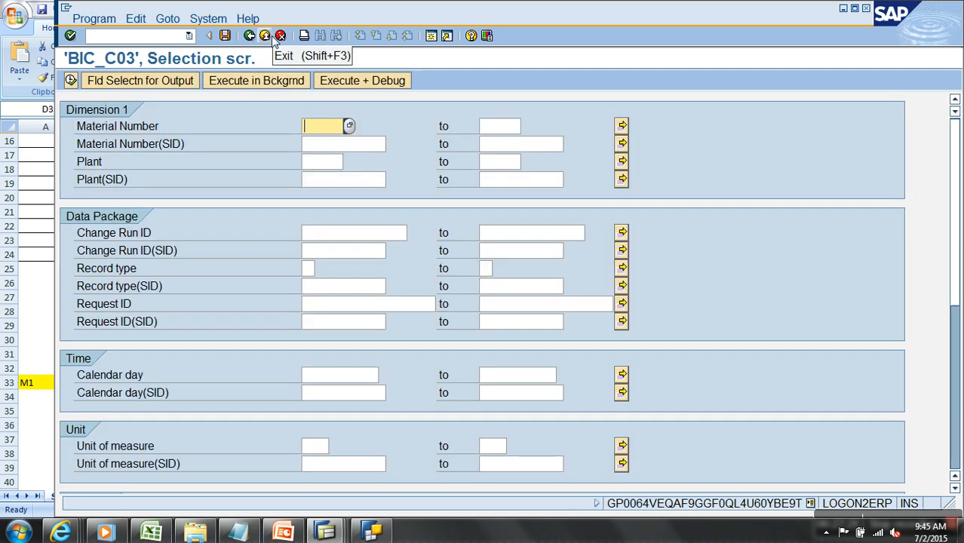
Switch to the STOCK report in the browser, reload it, and add Calendar day to the rows after Material Number.
click(377, 535)
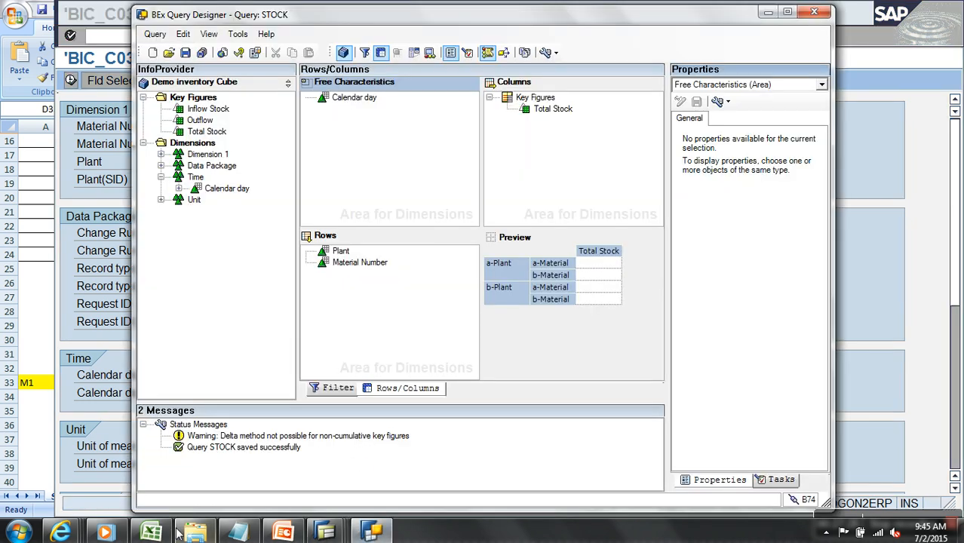
mouse_move(76, 533)
click(764, 464)
click(897, 27)
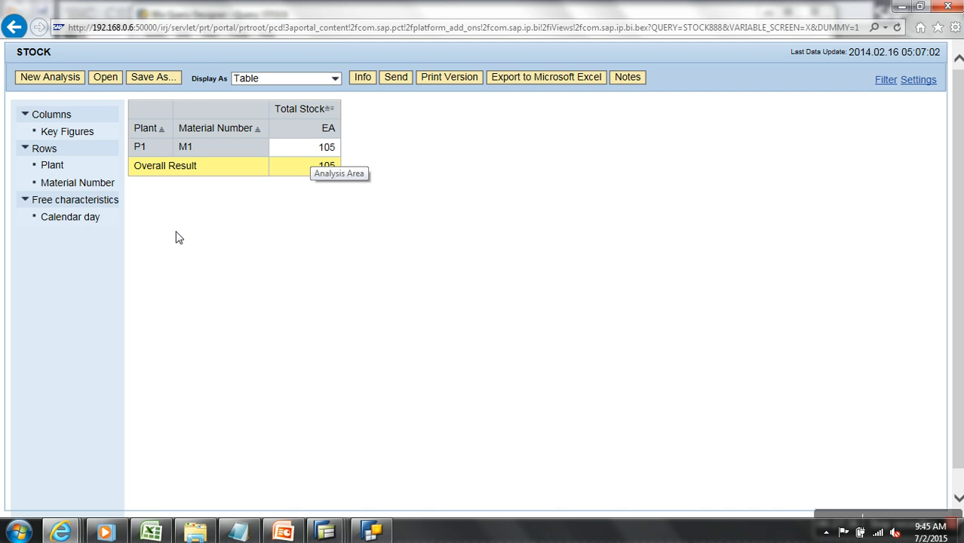
mouse_move(77, 222)
mouse_down()
mouse_move(211, 196)
mouse_move(269, 131)
mouse_up()
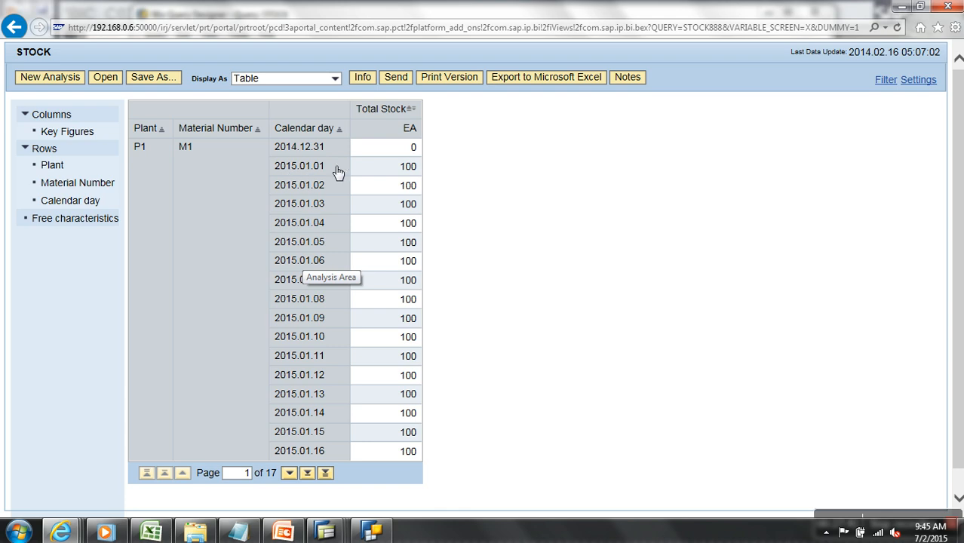
Page through the STOCK report and check the daily total stock of material M1 from January to May 2015.
scroll(339, 175, down, 1)
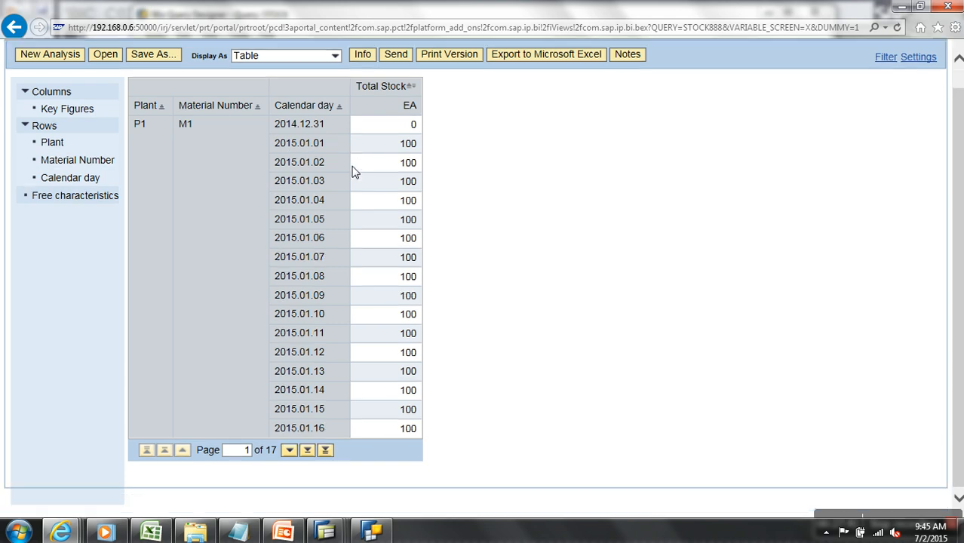
click(307, 451)
click(307, 450)
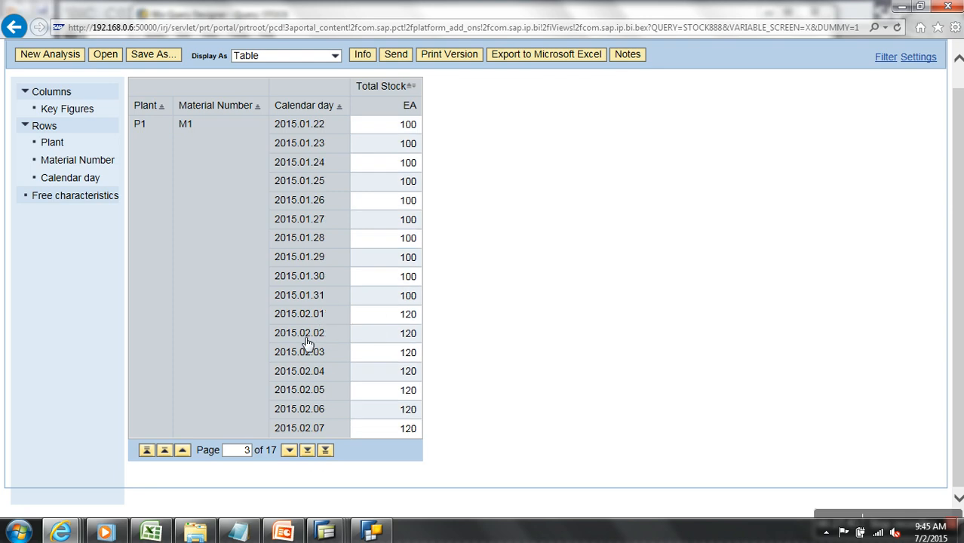
click(307, 450)
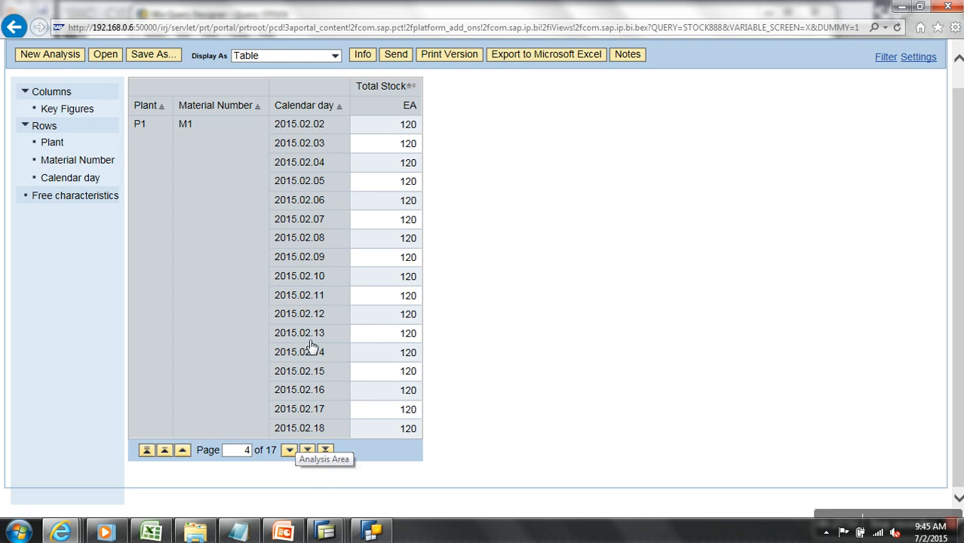
click(307, 451)
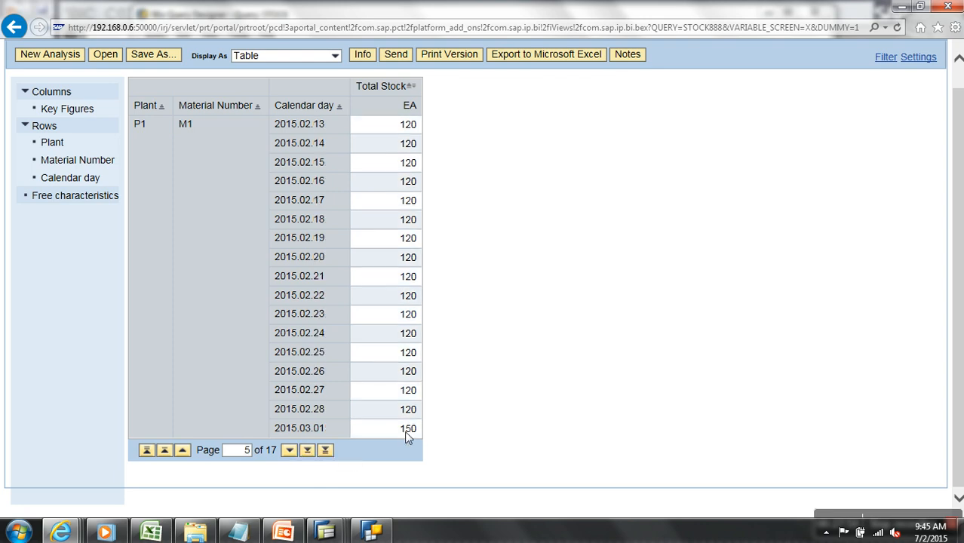
click(310, 452)
click(311, 452)
click(311, 452)
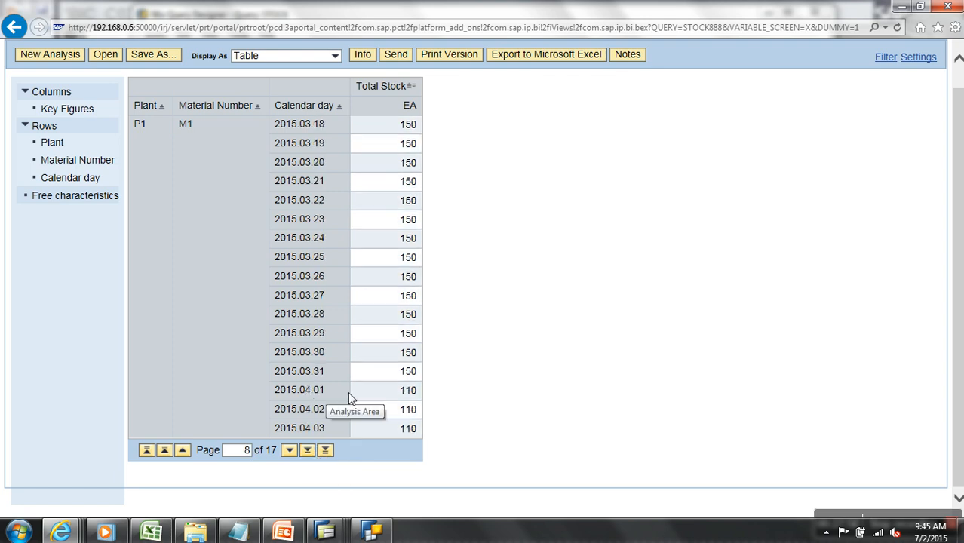
click(309, 451)
click(309, 452)
click(309, 451)
click(309, 451)
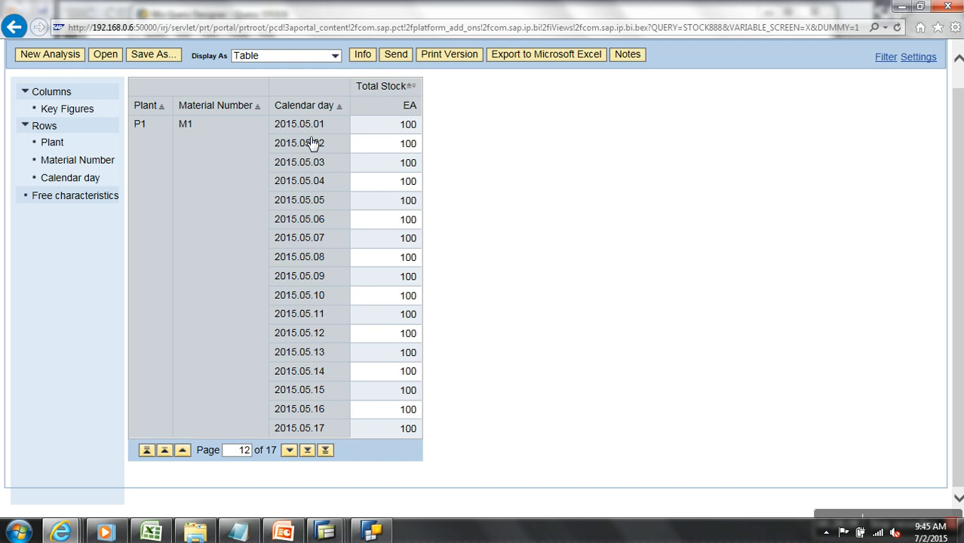
mouse_move(329, 532)
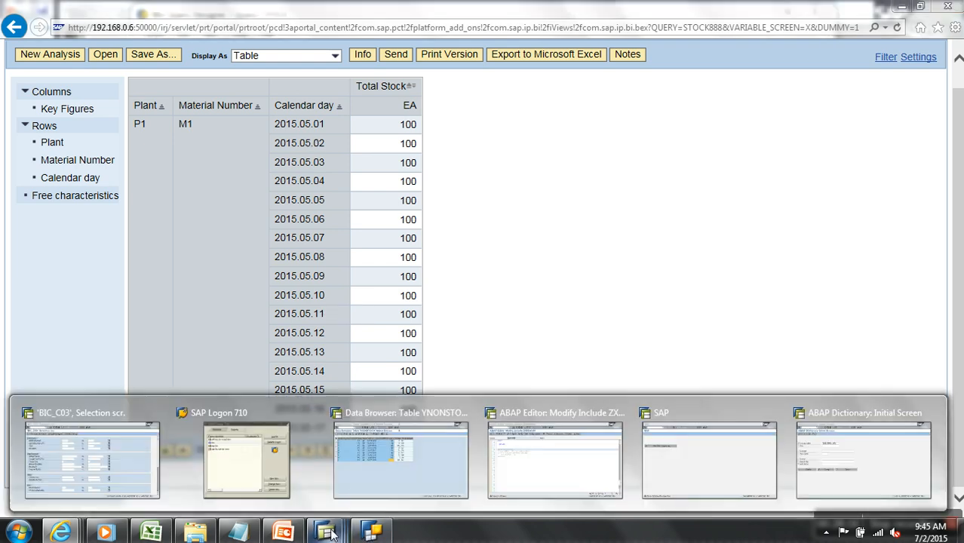
Switch back to the SAP modeling workbench and create a data transfer process for BIC_C03, completing its description with BF Delta Load.
click(151, 475)
click(266, 36)
click(266, 37)
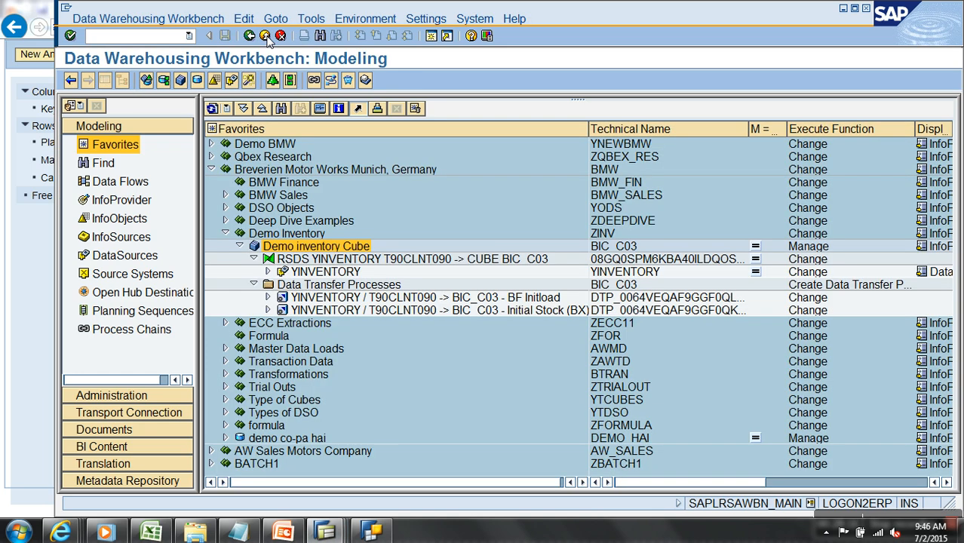
right_click(339, 286)
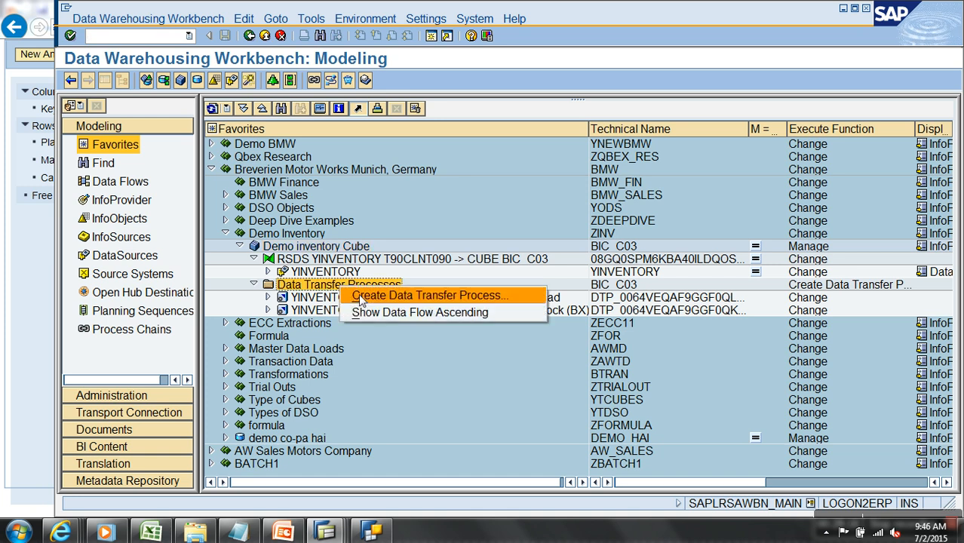
click(370, 300)
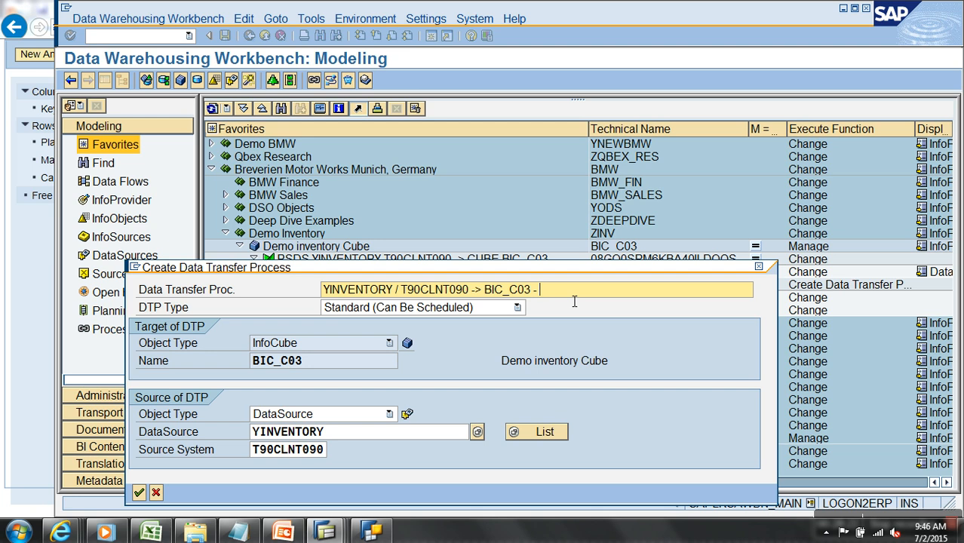
text(BF Delta Load)
key(Return)
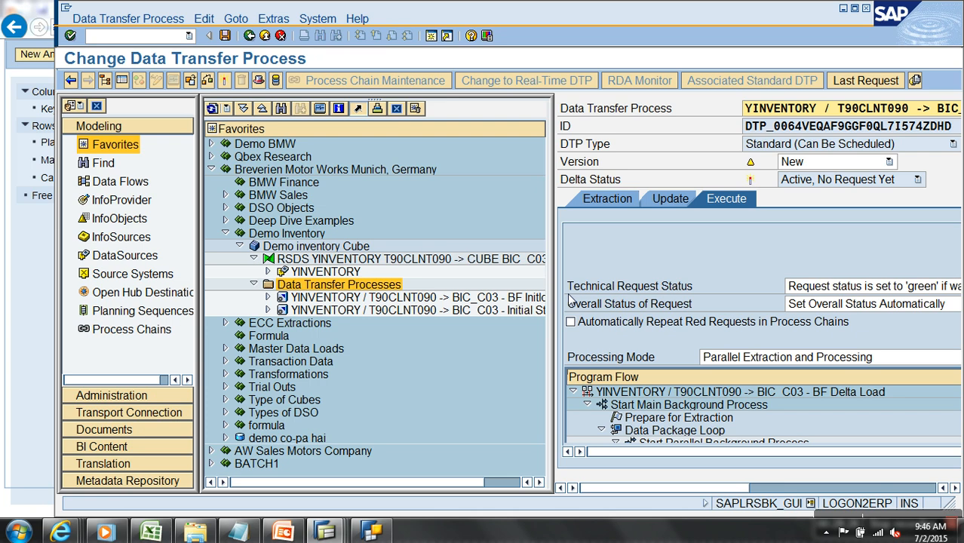
Change the extraction mode of the BF Delta Load process from Delta and filter RECORDTYP to D.
click(121, 80)
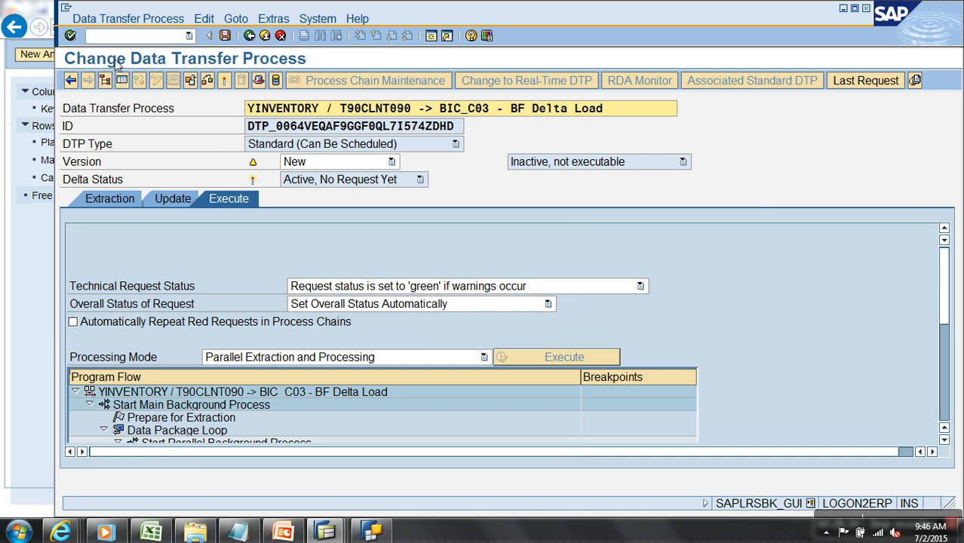
click(109, 200)
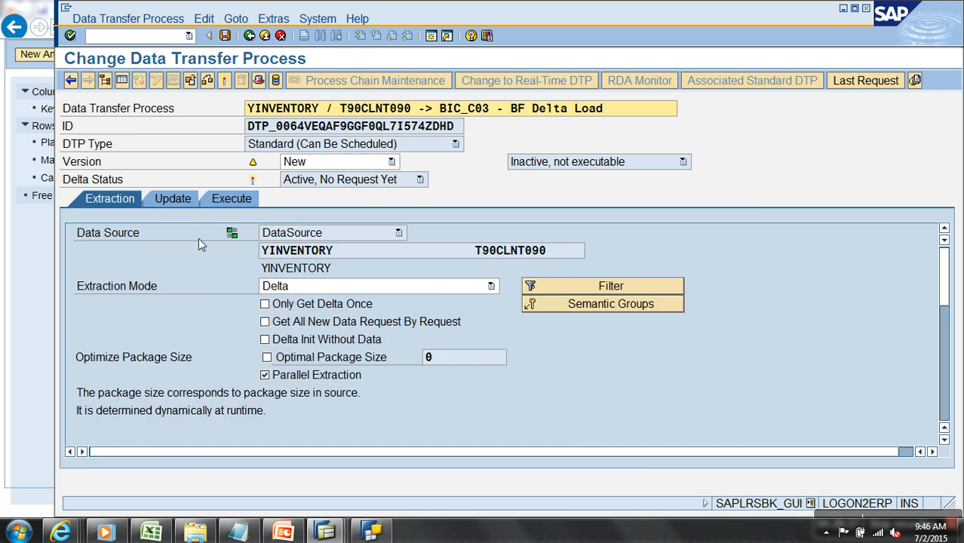
click(307, 290)
click(298, 301)
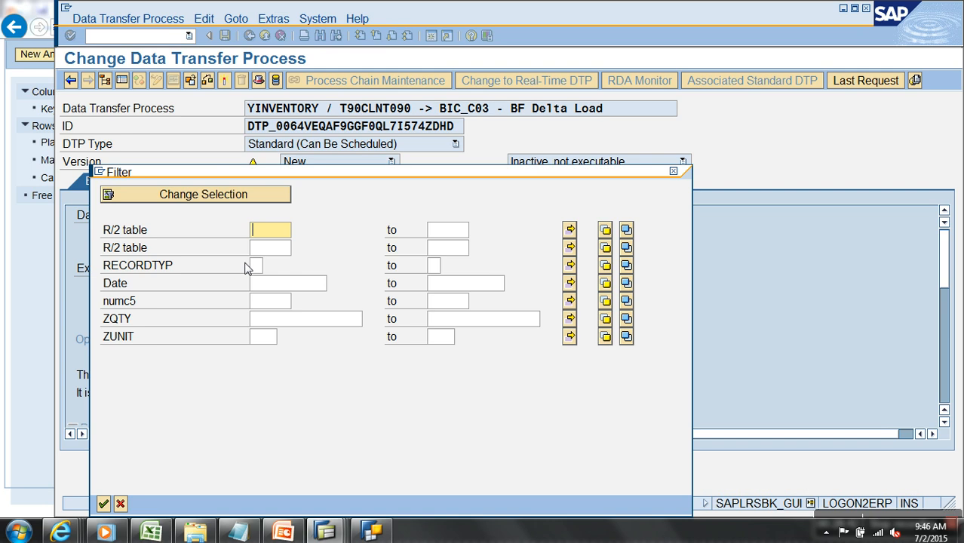
click(257, 266)
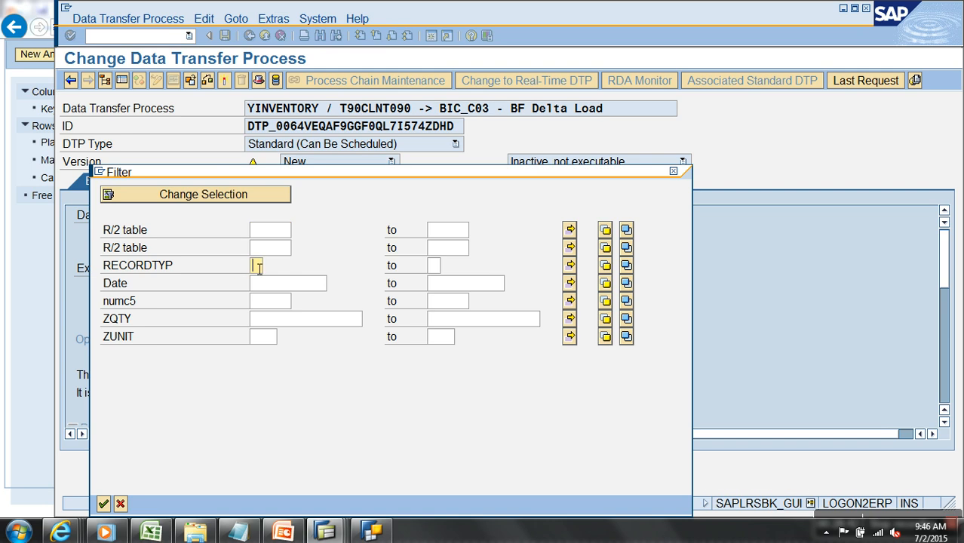
click(106, 504)
Activate and execute the BF Delta Load process, and display its request monitor.
click(221, 181)
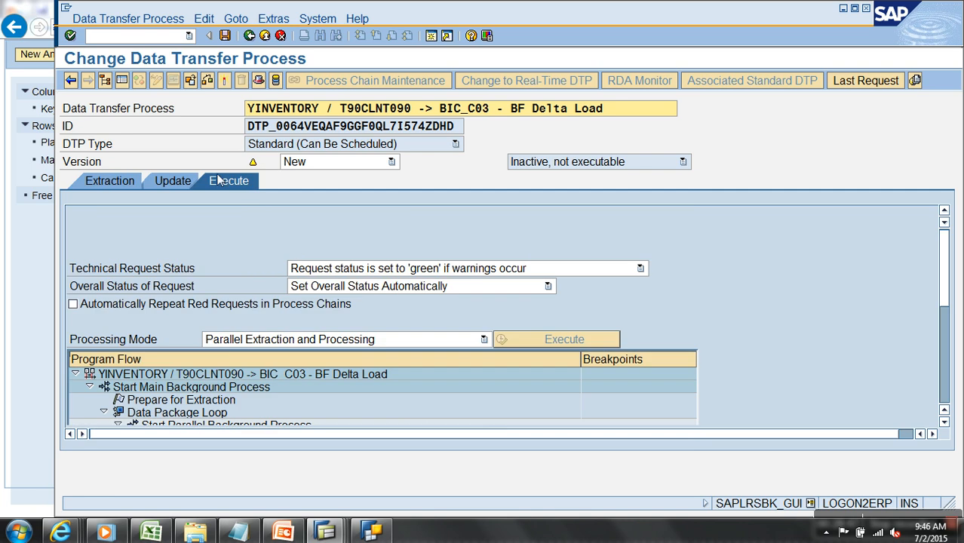
click(224, 80)
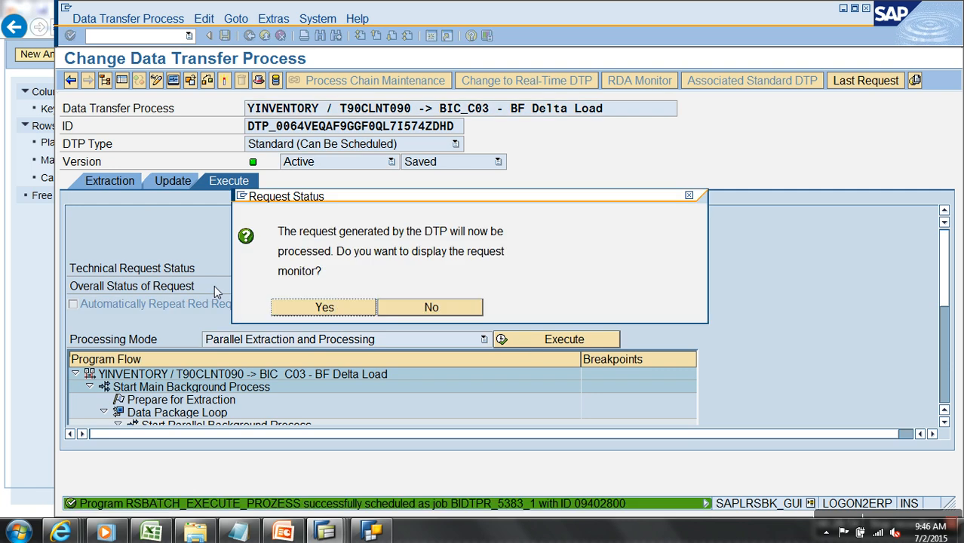
click(324, 308)
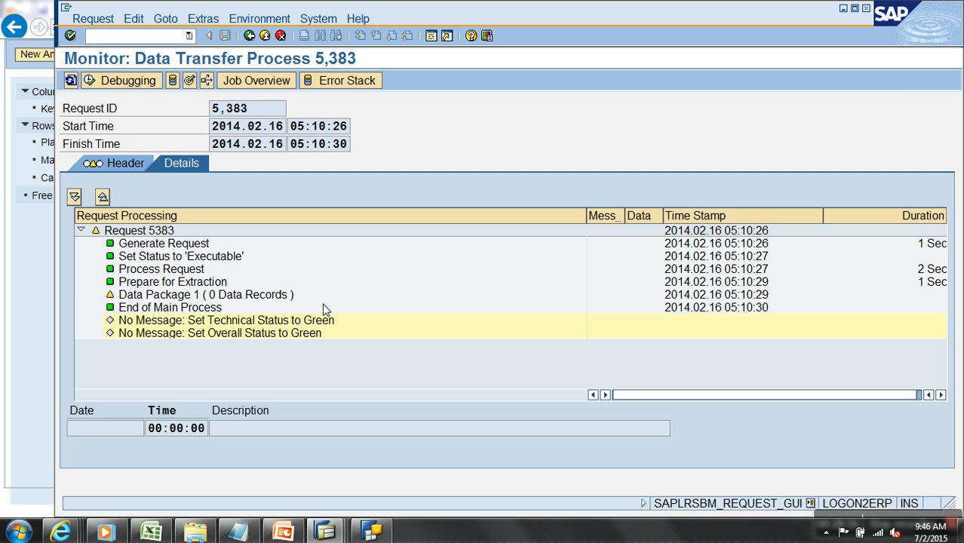
Refresh the monitor of request 5383 until processing ends, and check the status of Data Package 1.
click(70, 81)
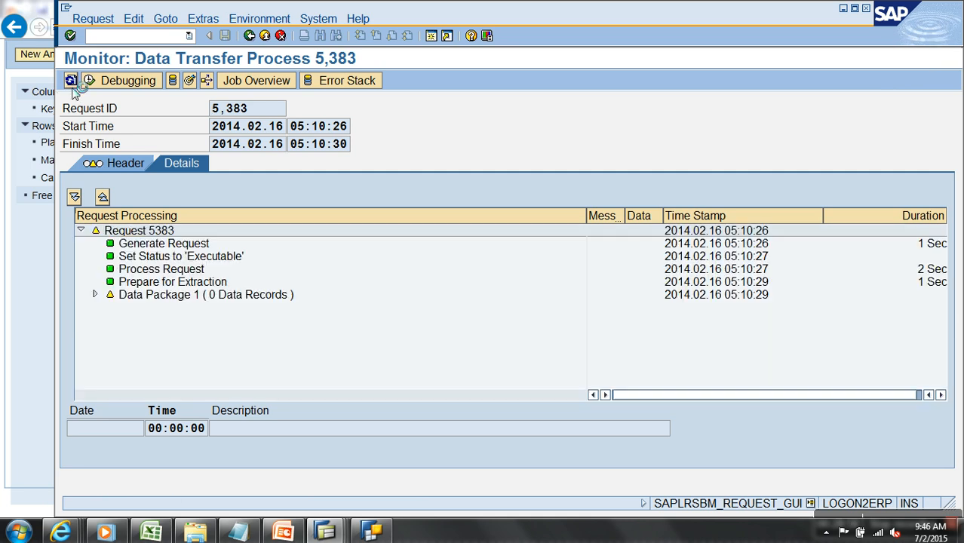
click(70, 82)
click(71, 82)
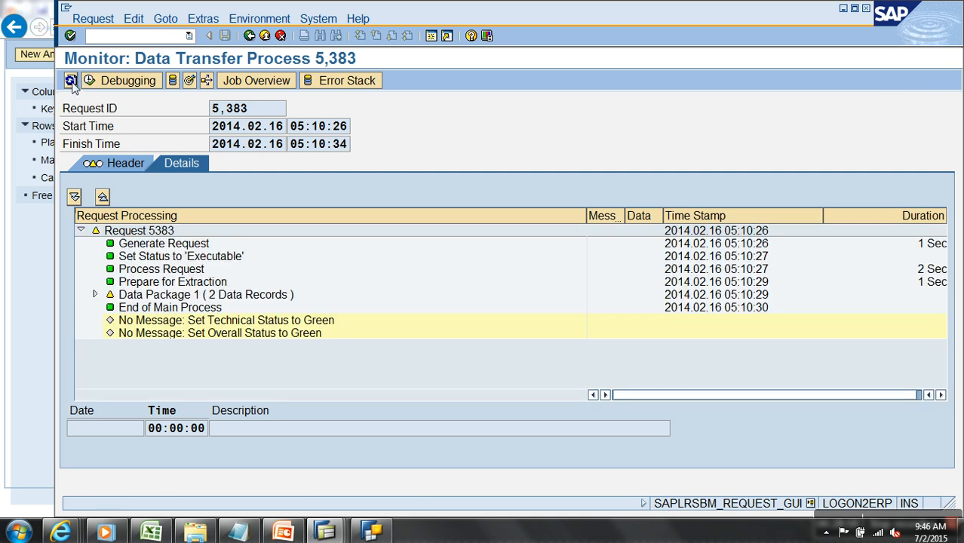
click(72, 83)
click(227, 297)
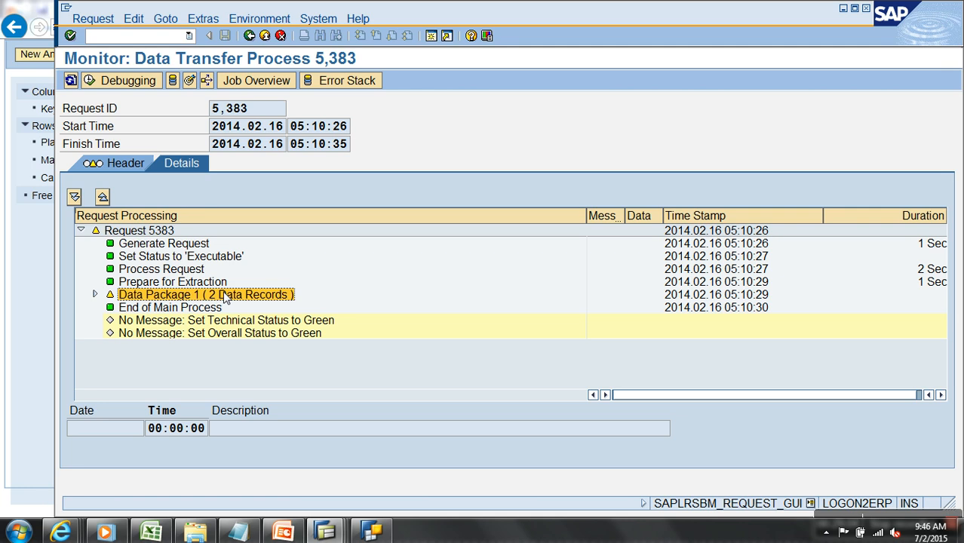
click(71, 81)
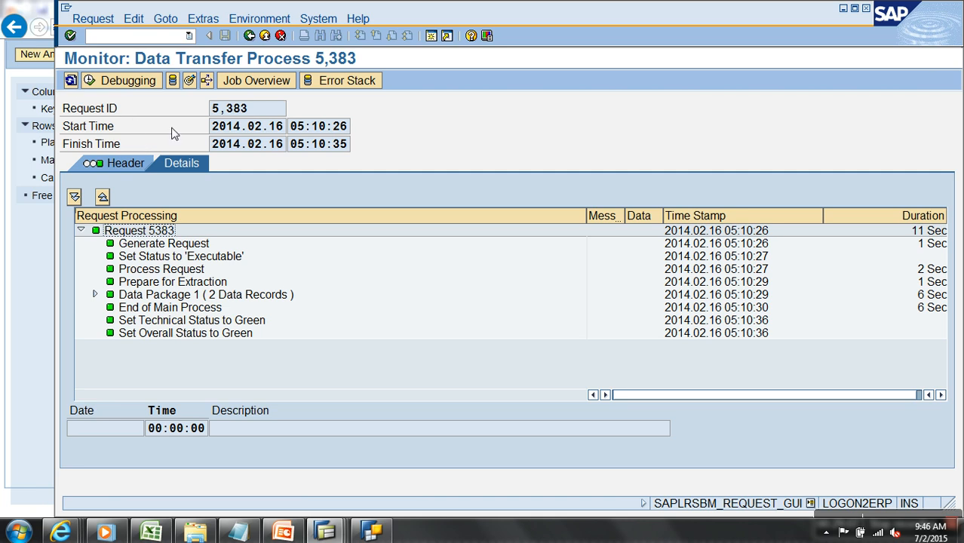
Leave the request monitor and open the management view of the Demo inventory Cube.
click(250, 36)
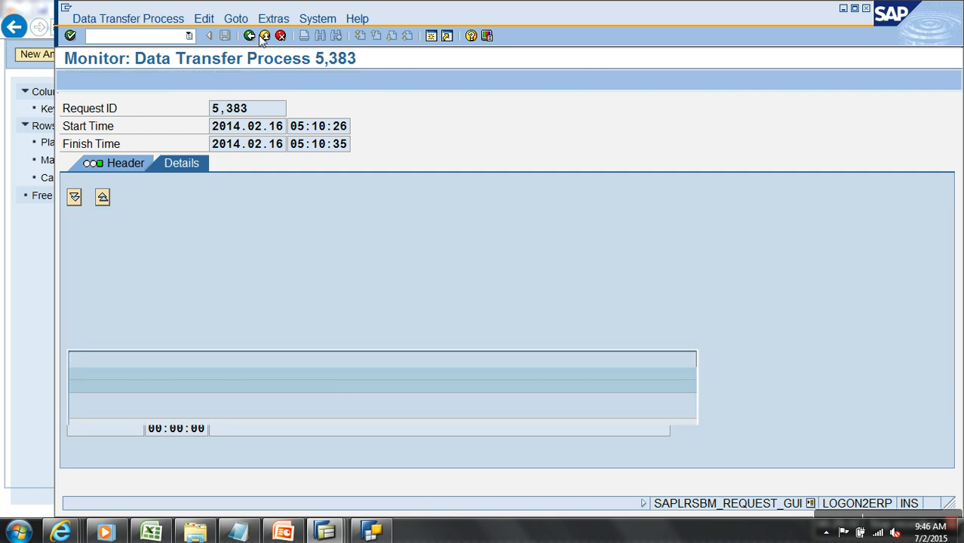
click(264, 36)
right_click(294, 247)
click(332, 394)
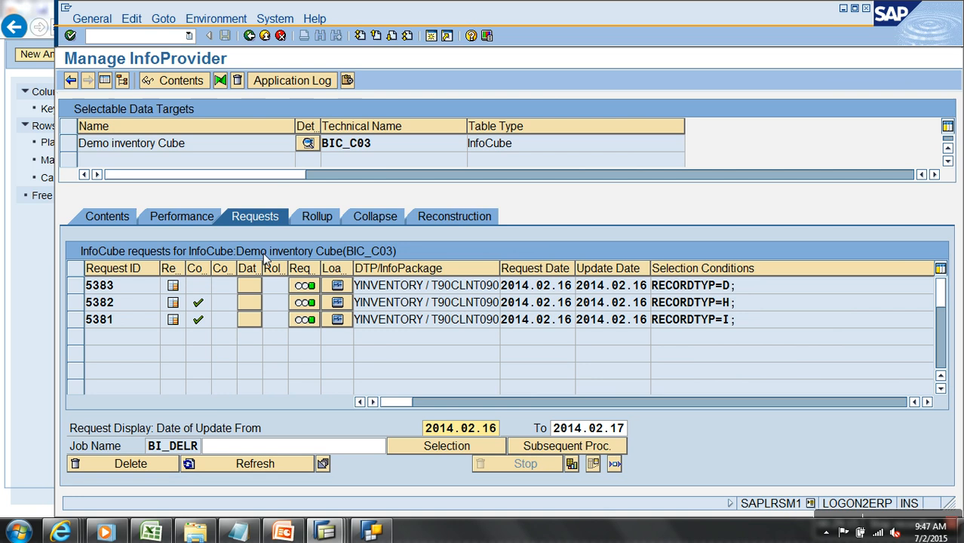
Compress request 5383 with No Marker Update cleared, accepting that the changed control settings are written to a transport request.
click(365, 219)
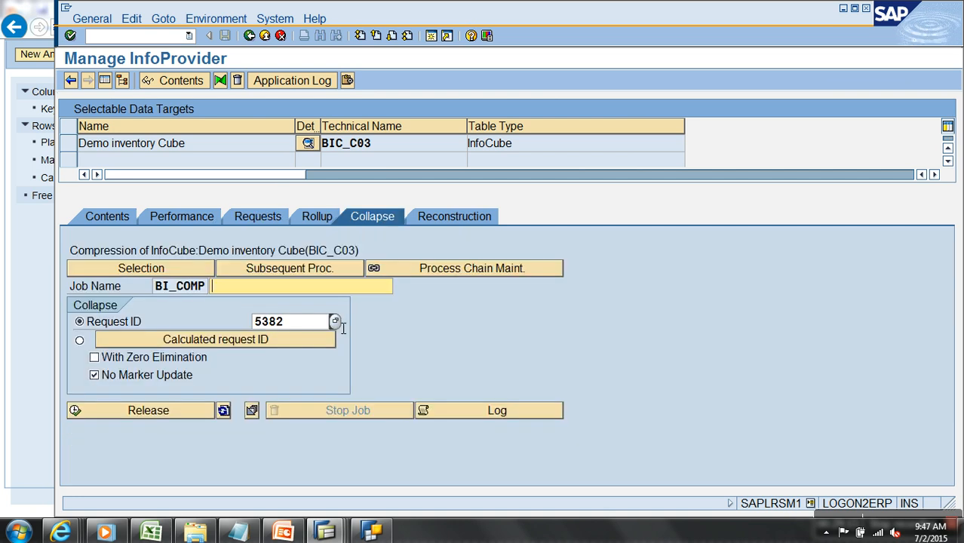
click(332, 323)
click(334, 322)
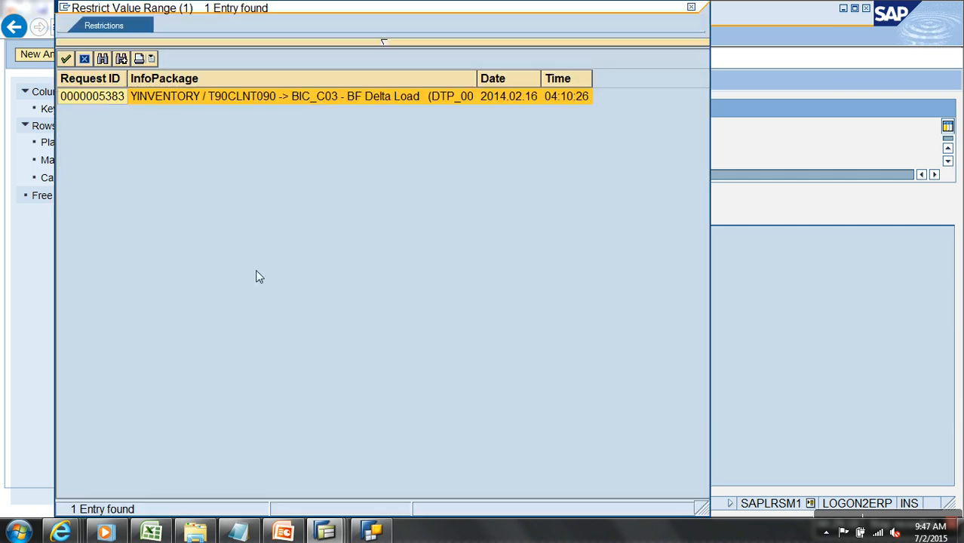
double_click(95, 97)
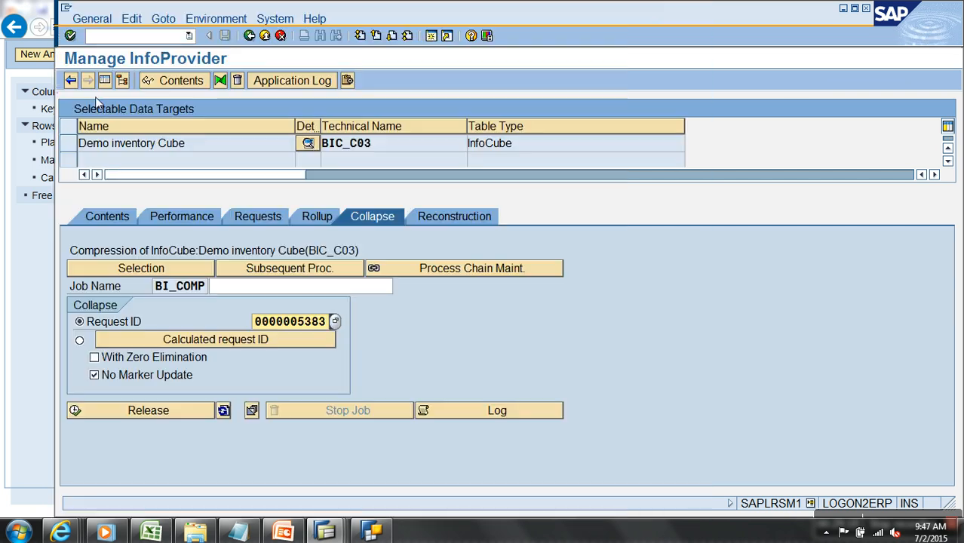
click(149, 380)
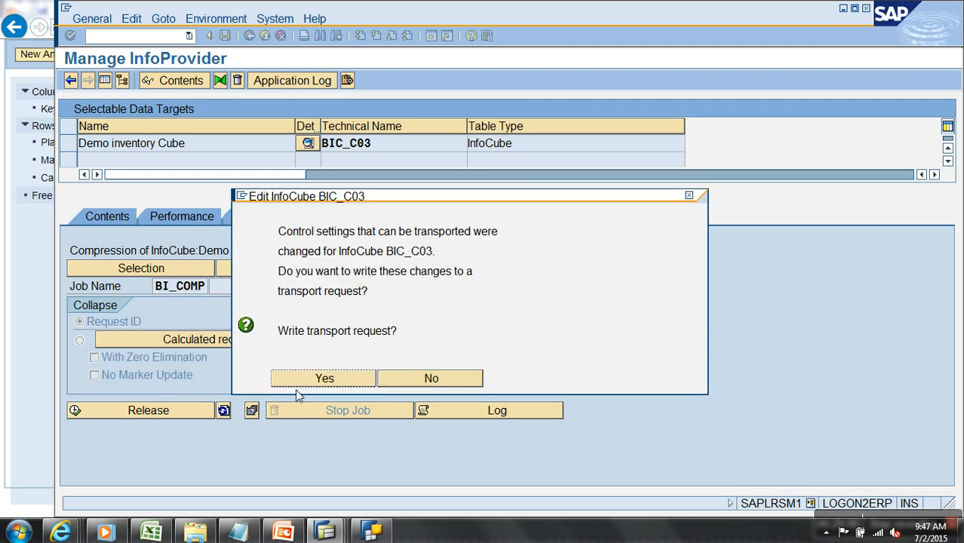
click(297, 383)
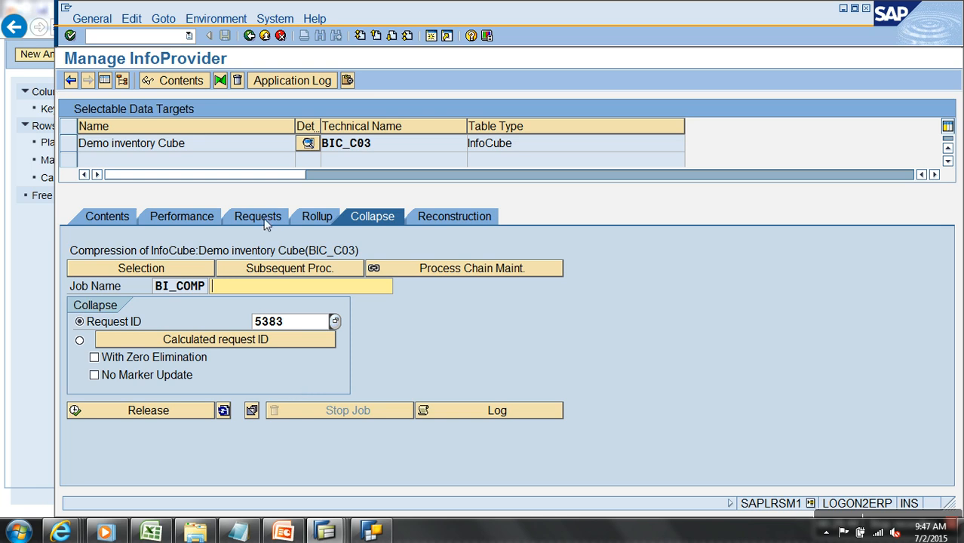
click(171, 414)
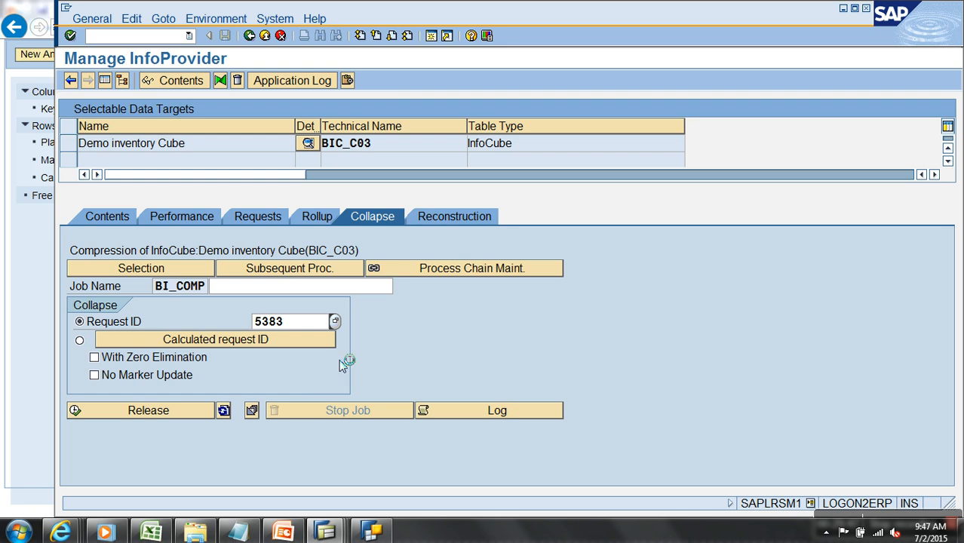
Switch to the Inventory Stock workbook in Excel and examine the August and September delta quantities against the July marker value.
click(151, 532)
right_click(200, 369)
scroll(465, 344, up, 5)
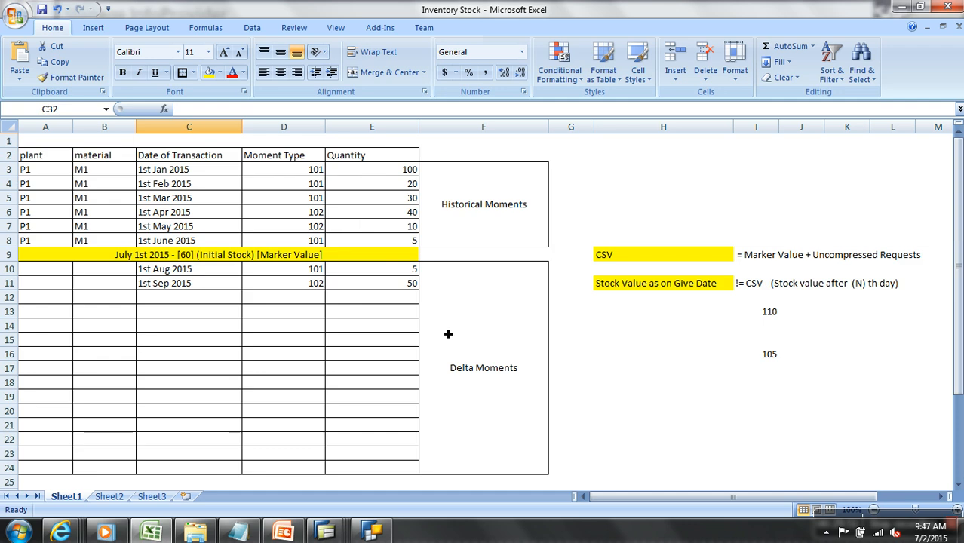
click(407, 273)
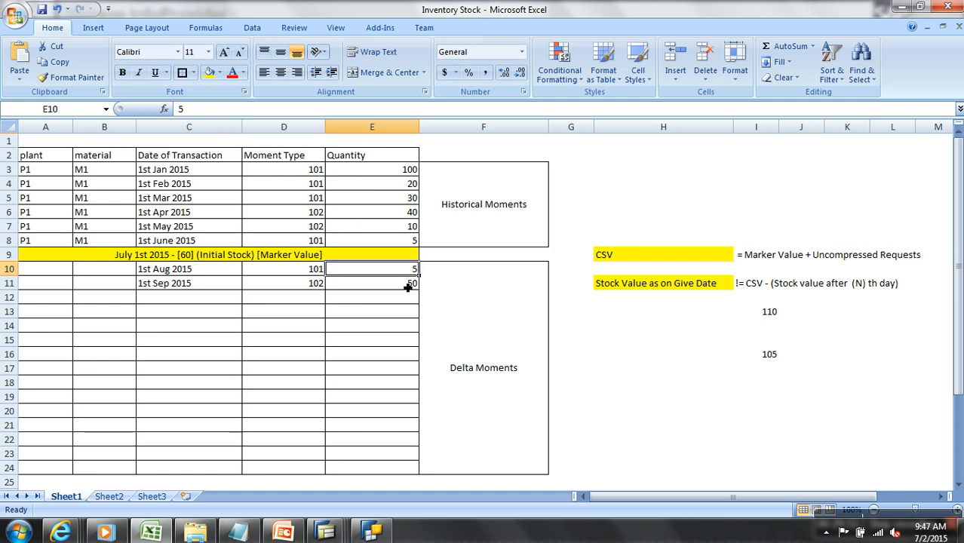
click(408, 287)
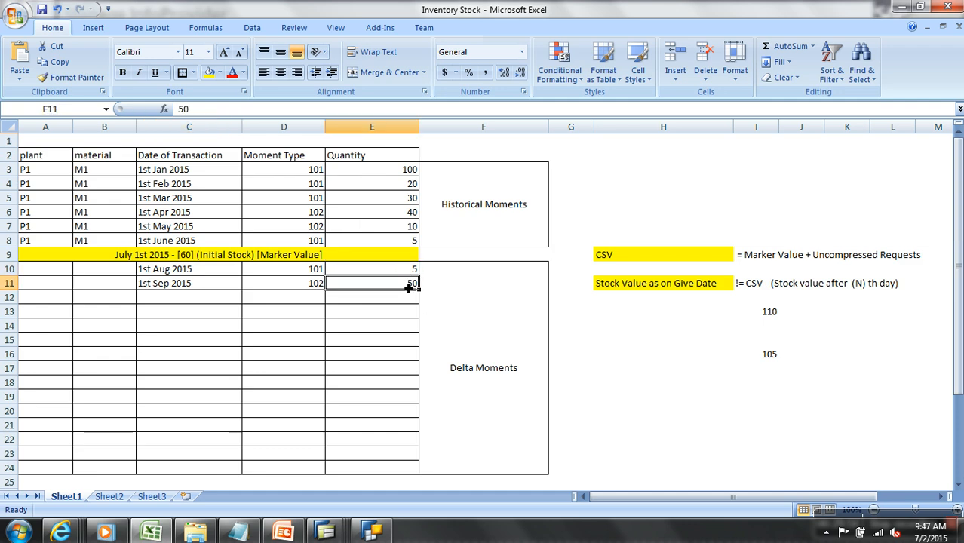
click(202, 257)
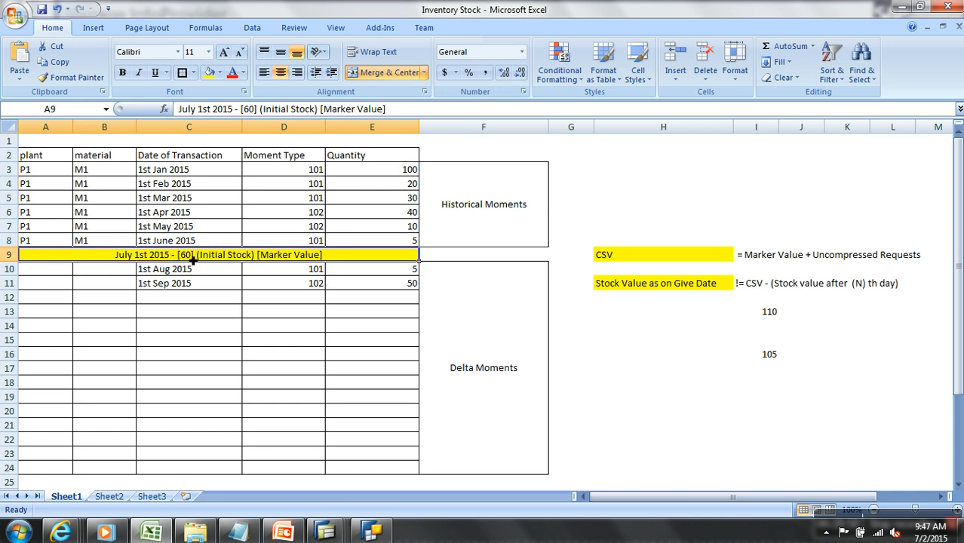
double_click(194, 260)
drag(324, 257, 151, 262)
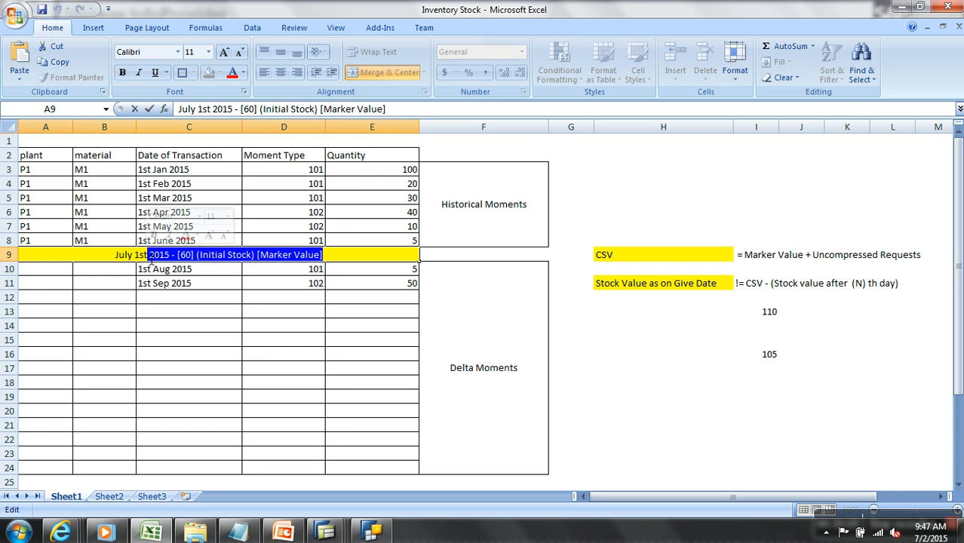
click(390, 275)
click(396, 287)
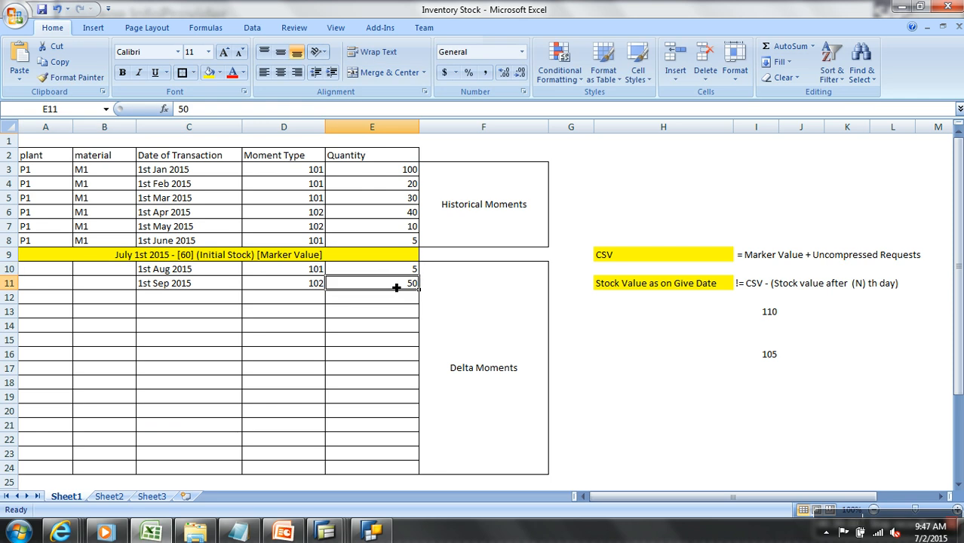
click(391, 243)
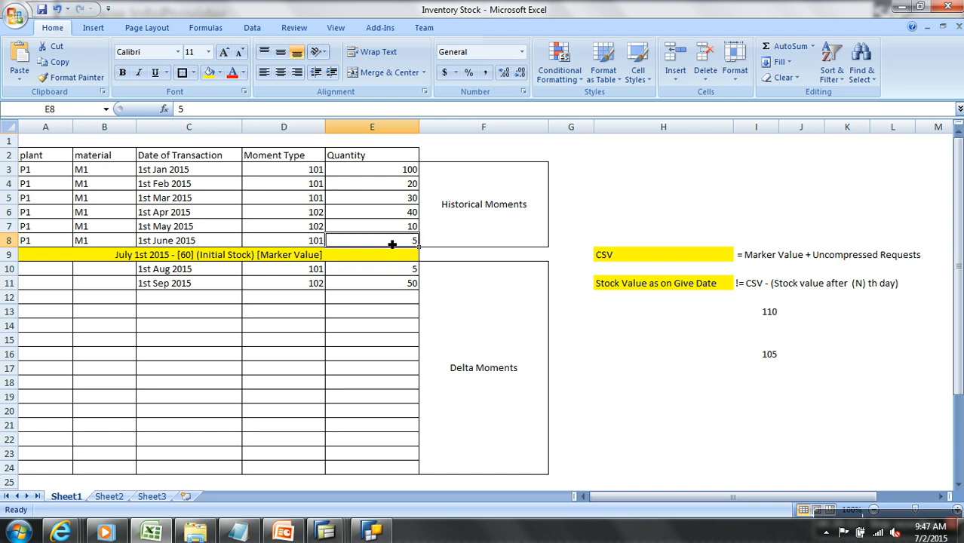
click(402, 273)
key(Down)
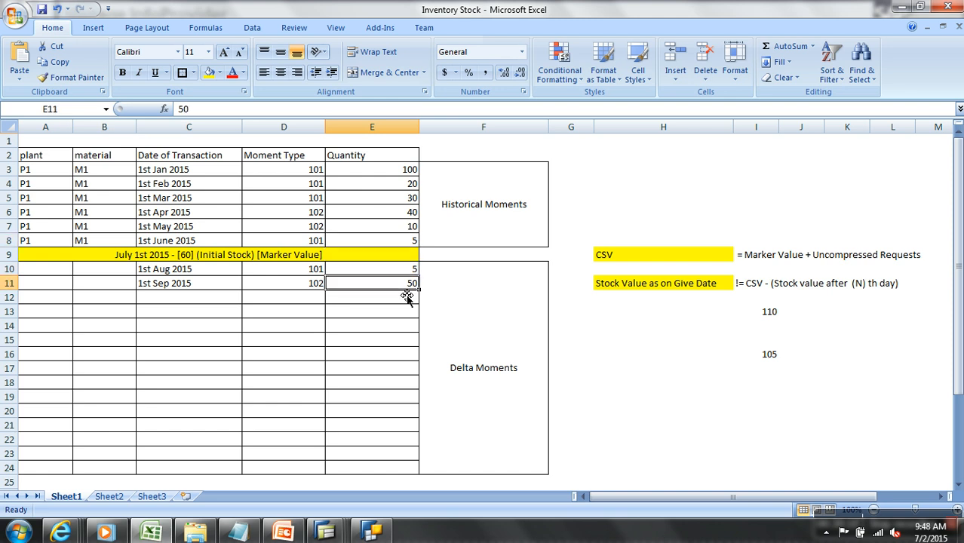
Switch back to Manage InfoProvider in SAP, refresh the compression job, and check the compression status of request 5383.
click(381, 534)
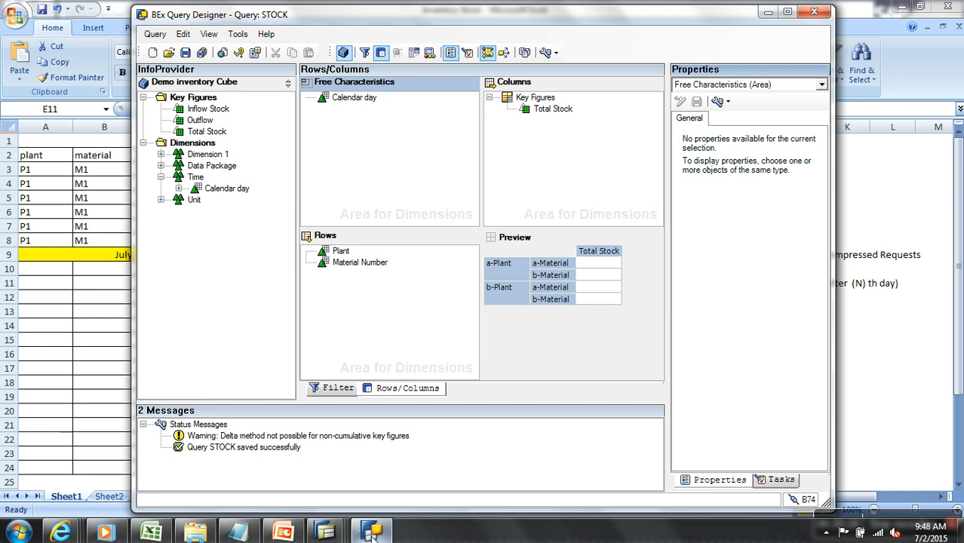
mouse_move(328, 534)
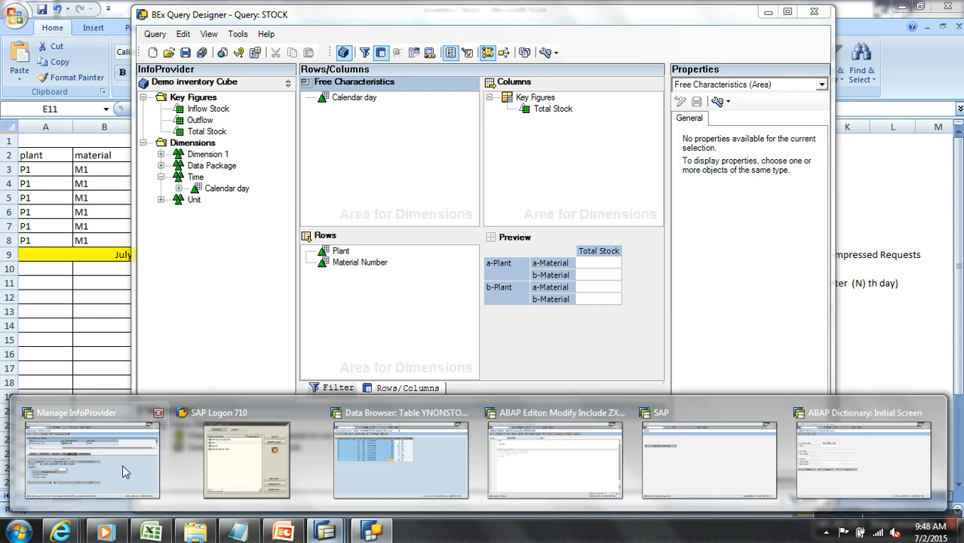
click(148, 501)
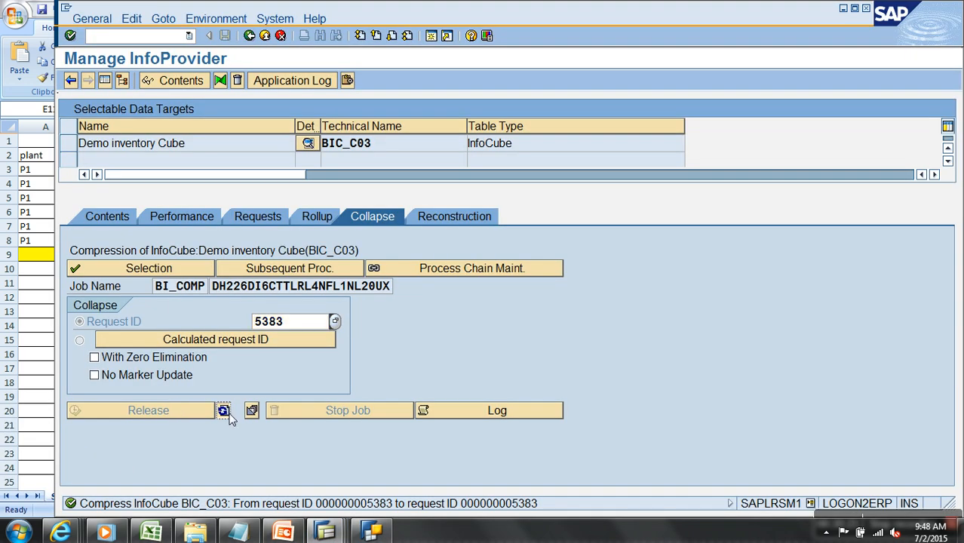
click(252, 216)
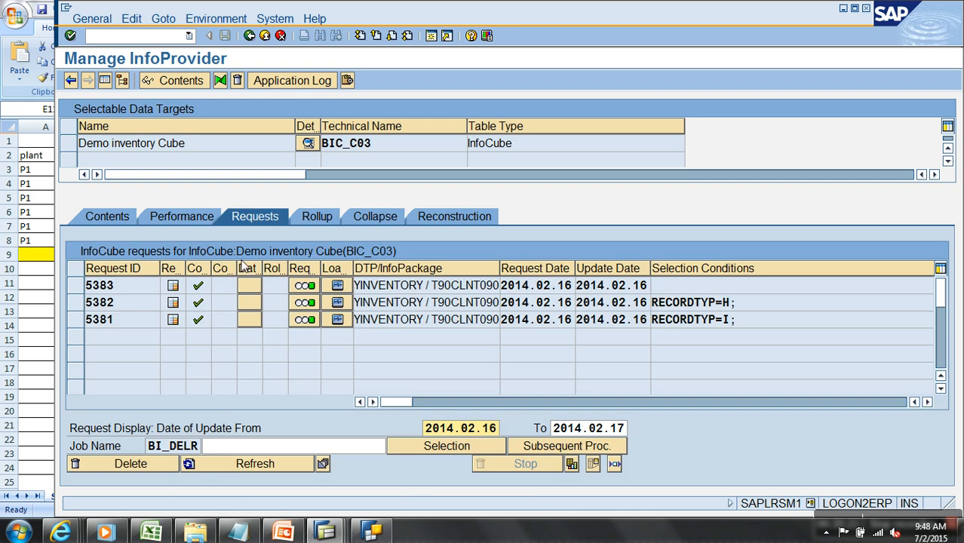
Refresh the requests and list the contents of InfoCube BIC_C03 with the default output fields.
click(241, 463)
click(107, 217)
click(194, 428)
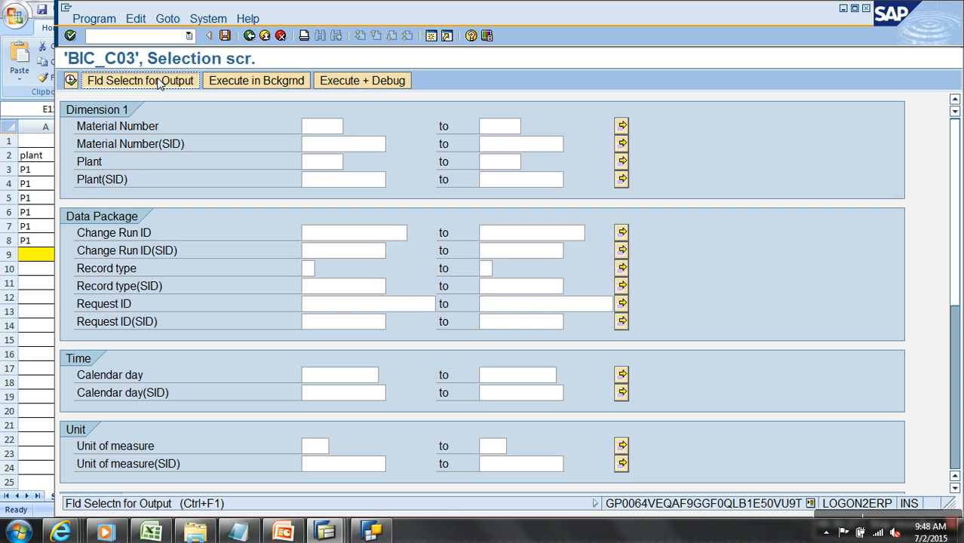
click(159, 82)
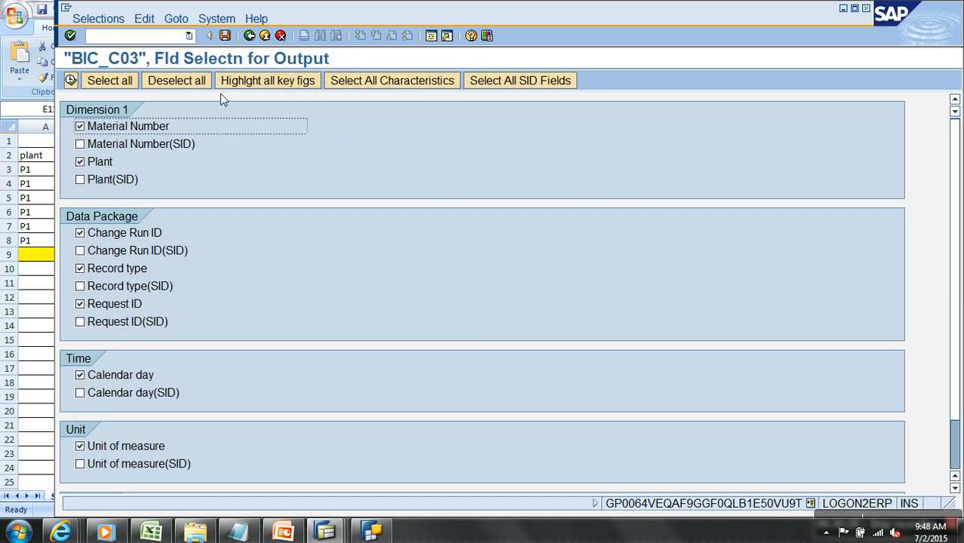
click(70, 80)
click(71, 80)
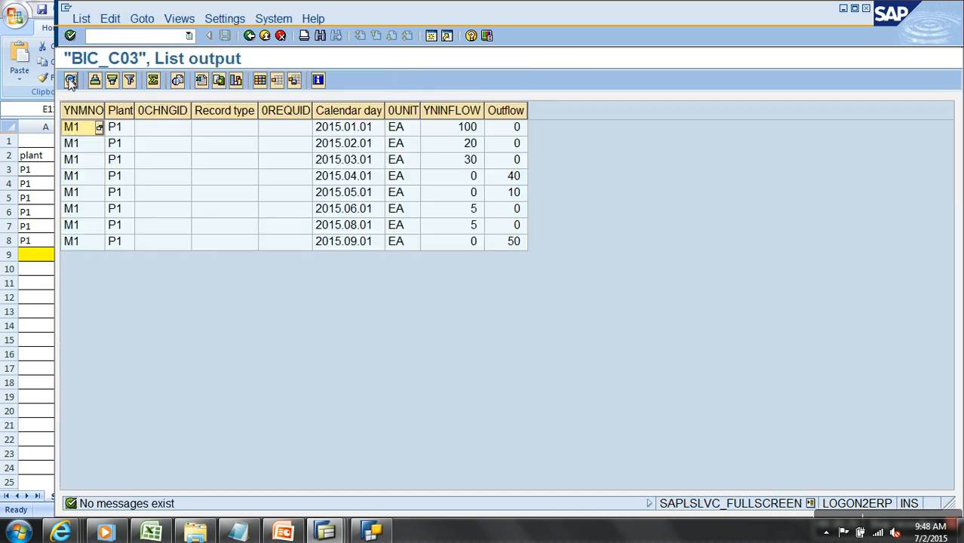
Examine the inflow and outflow values of the 2015.08.01 and 2015.09.01 rows in the list output.
click(360, 231)
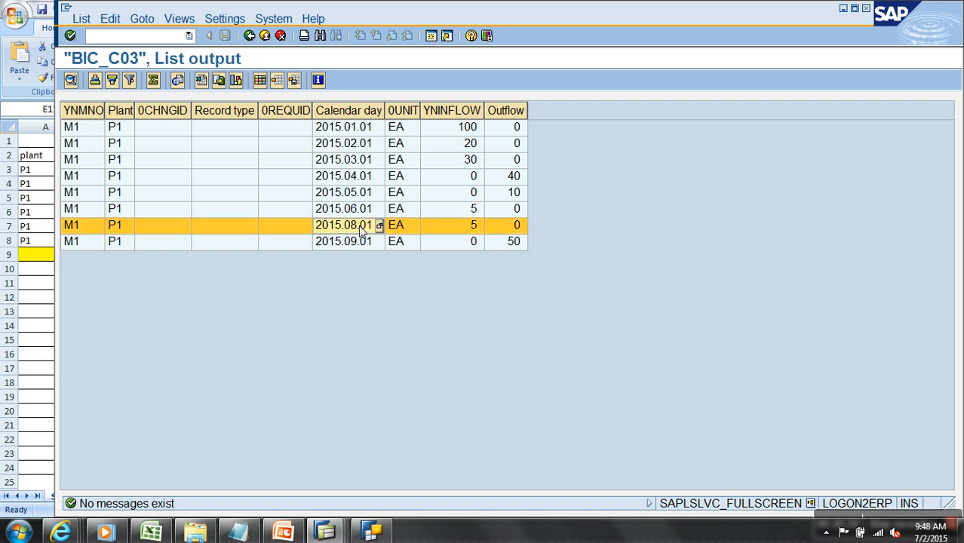
click(360, 241)
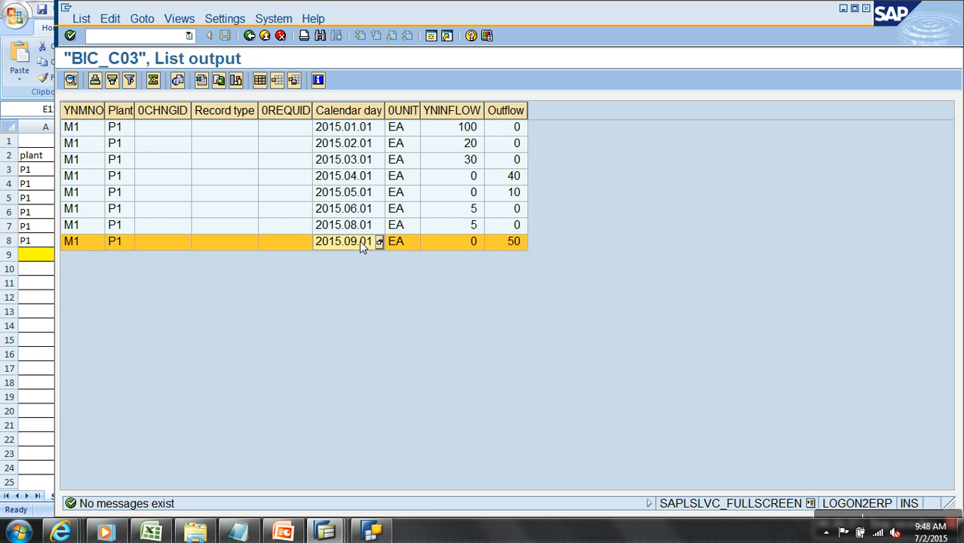
click(471, 226)
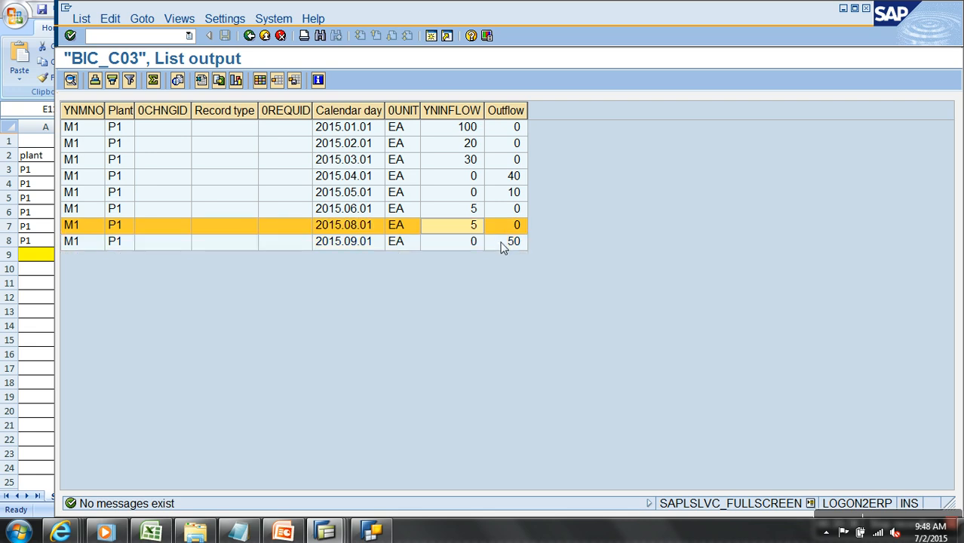
click(504, 243)
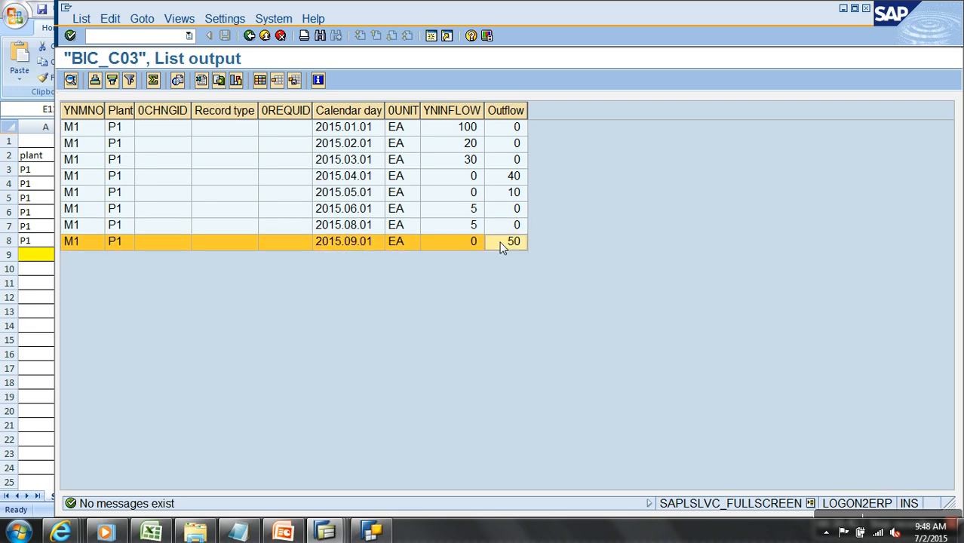
Switch to the Inventory Stock workbook in Excel and set the 31.12.9999 marker quantity in D33 to 60.
key(alt+Tab)
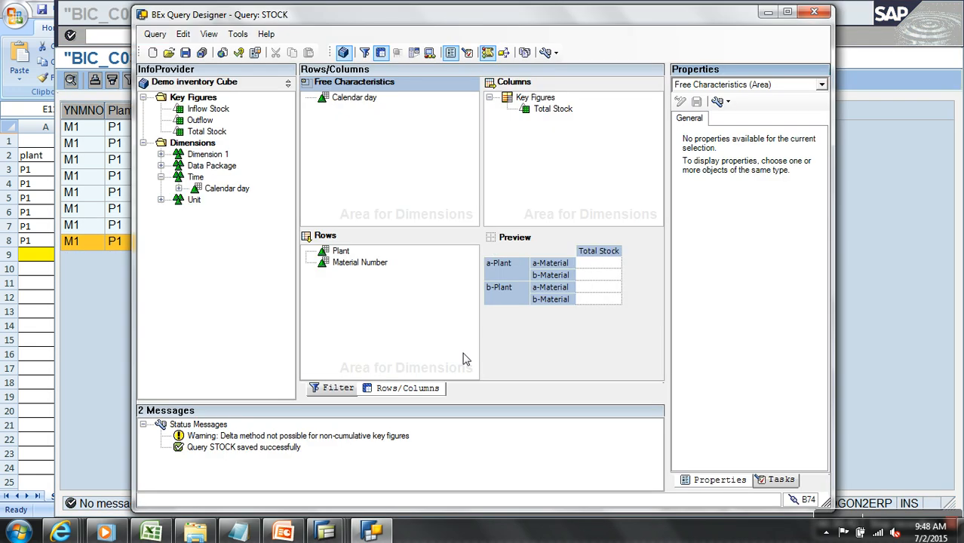
click(167, 534)
scroll(222, 401, down, 6)
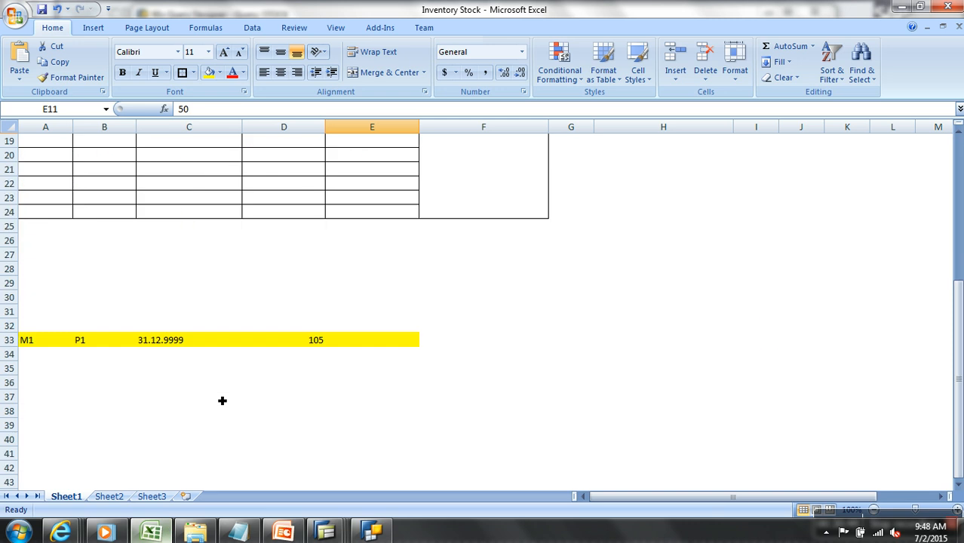
click(186, 342)
click(320, 341)
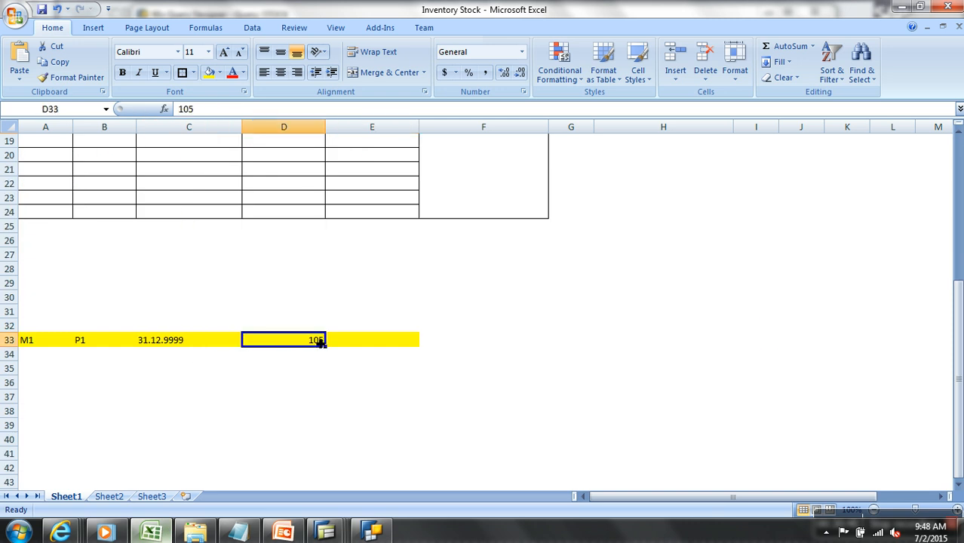
text(60)
click(481, 383)
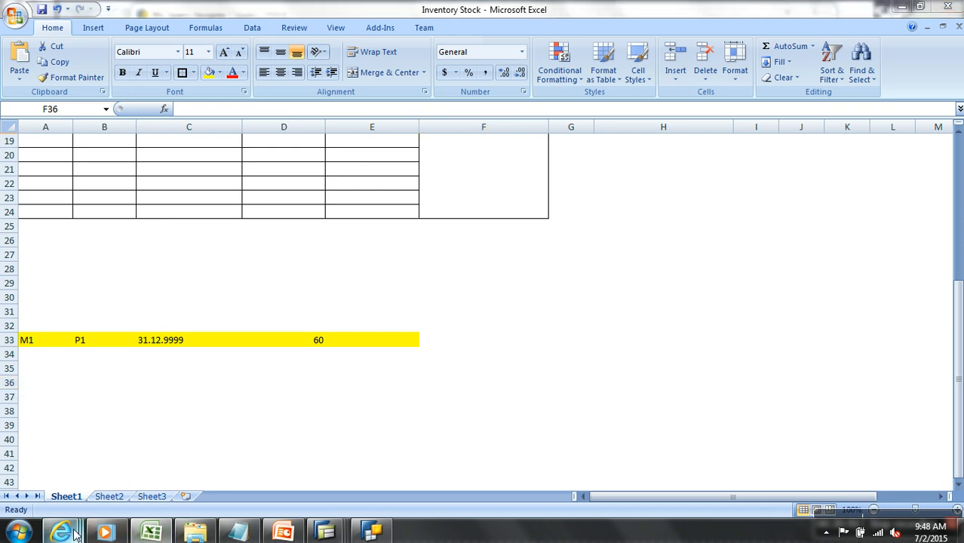
Switch to the BEx Web STOCK report in Internet Explorer, reload it, and add Calendar day to the rows after Material Number.
mouse_move(62, 533)
click(739, 476)
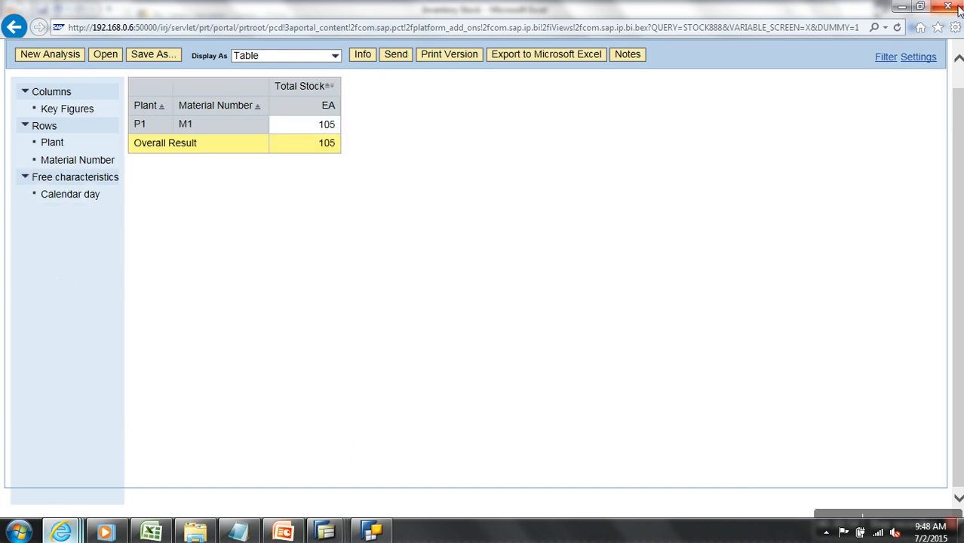
click(897, 27)
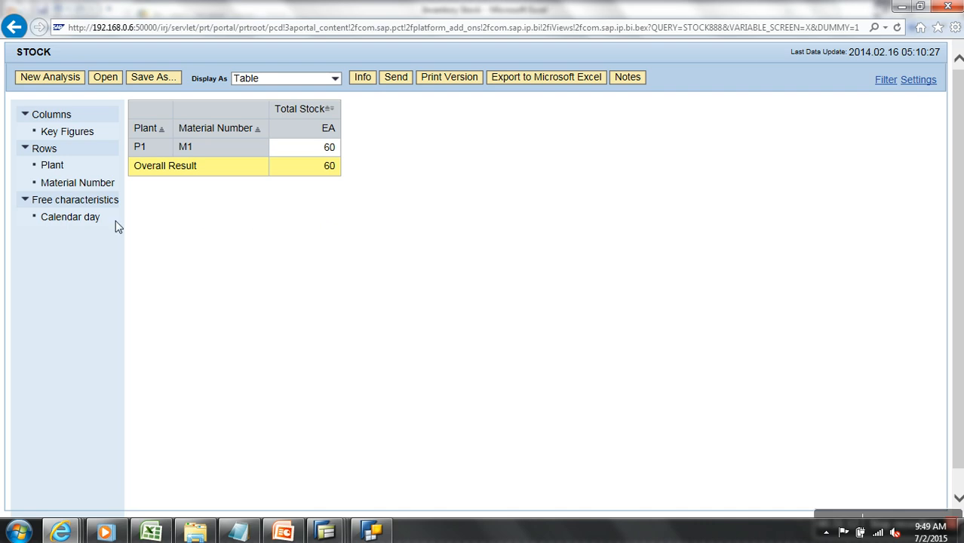
drag(80, 219, 268, 134)
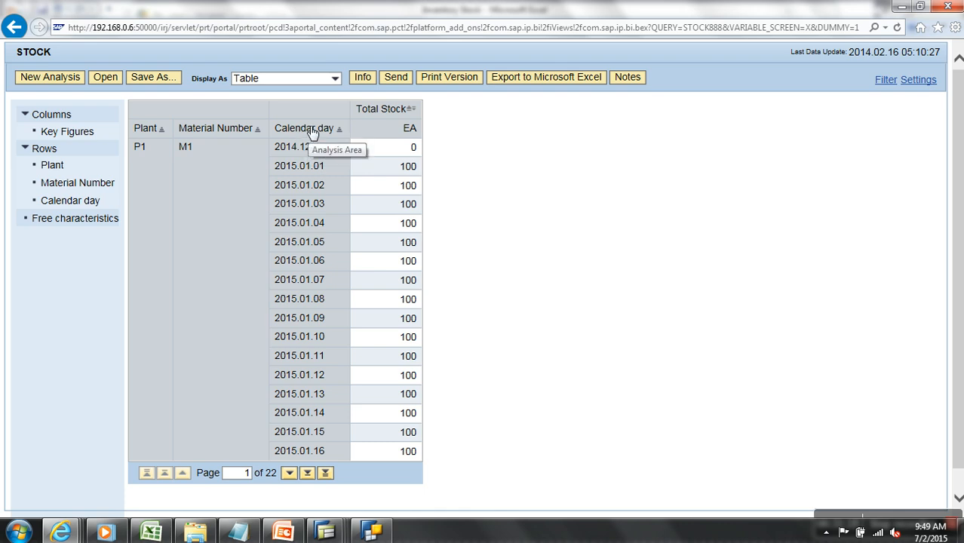
Open the filter value selection for Calendar day and bring up August 2015 in the calendar.
right_click(313, 133)
mouse_move(344, 154)
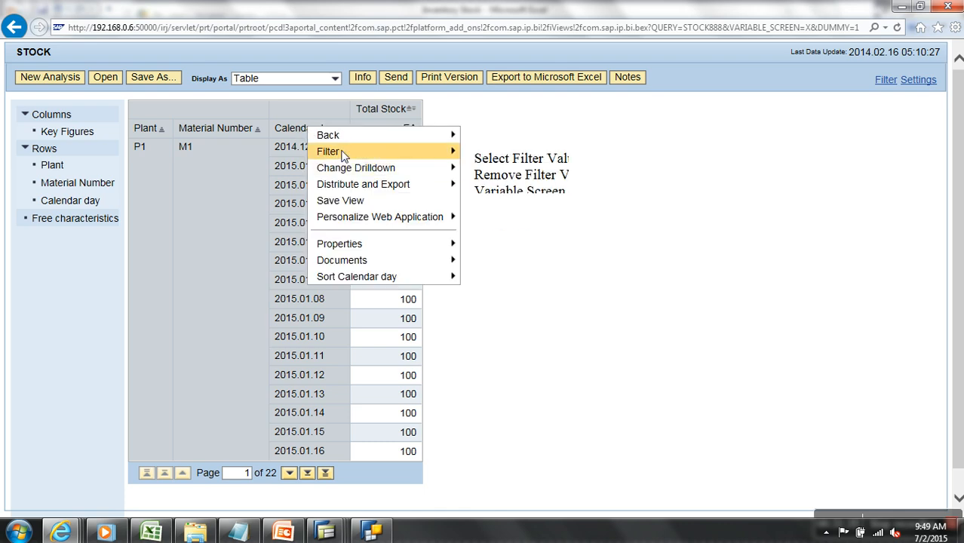
click(537, 162)
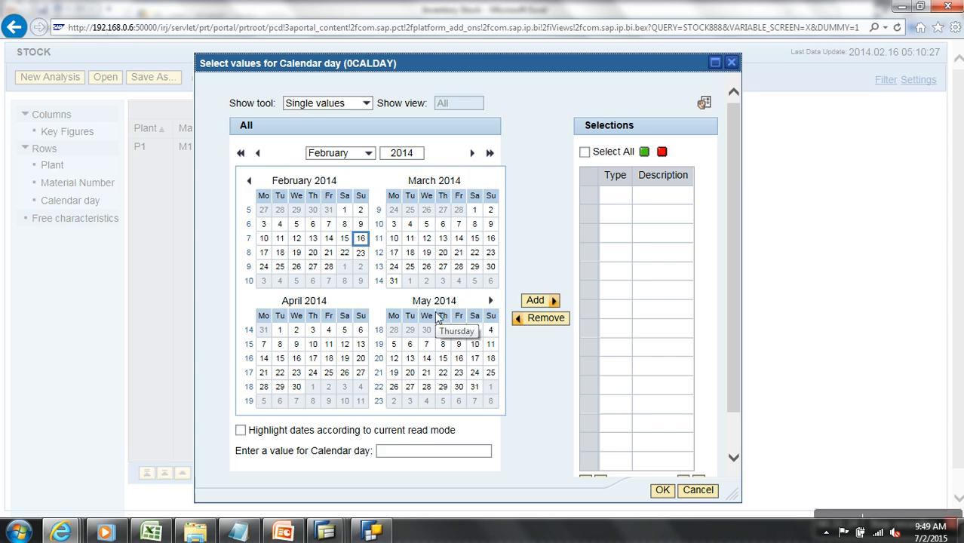
click(490, 154)
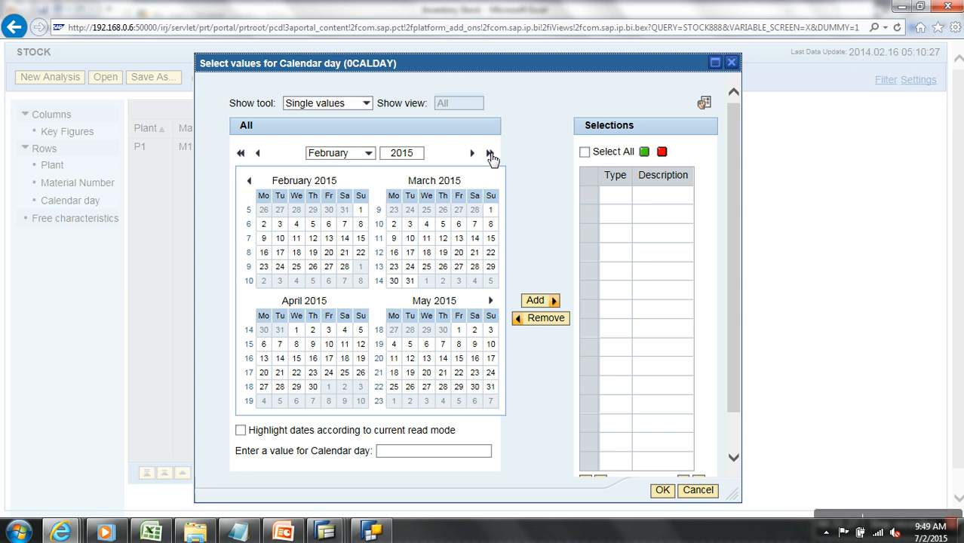
click(368, 154)
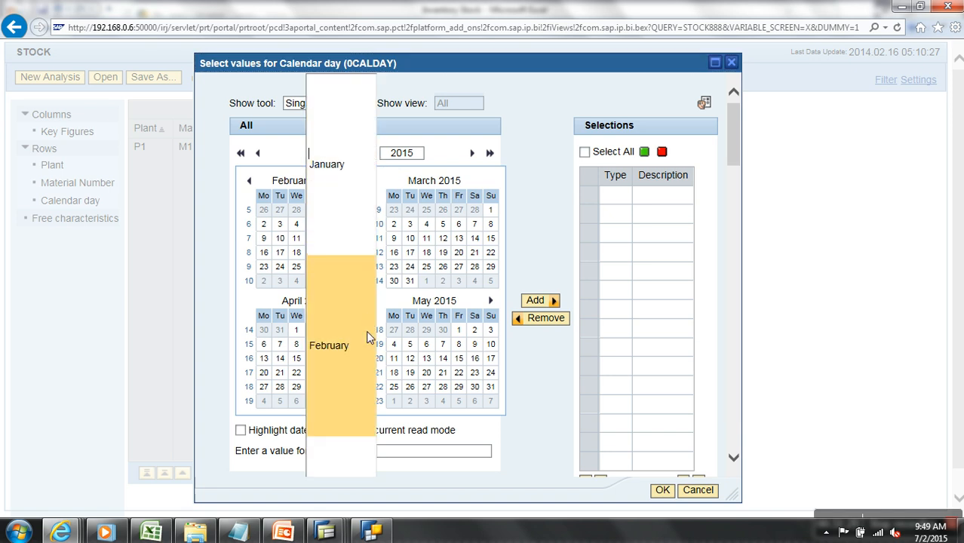
click(358, 423)
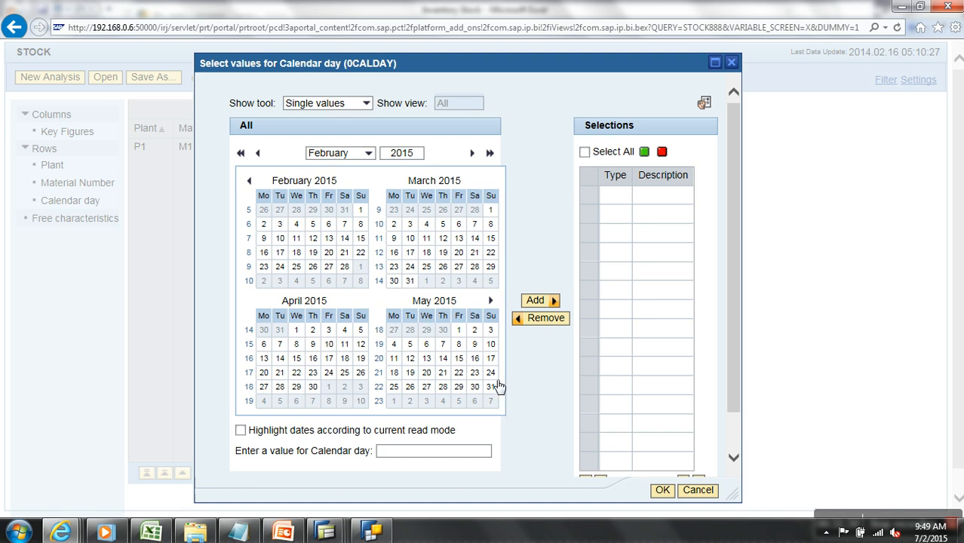
click(473, 154)
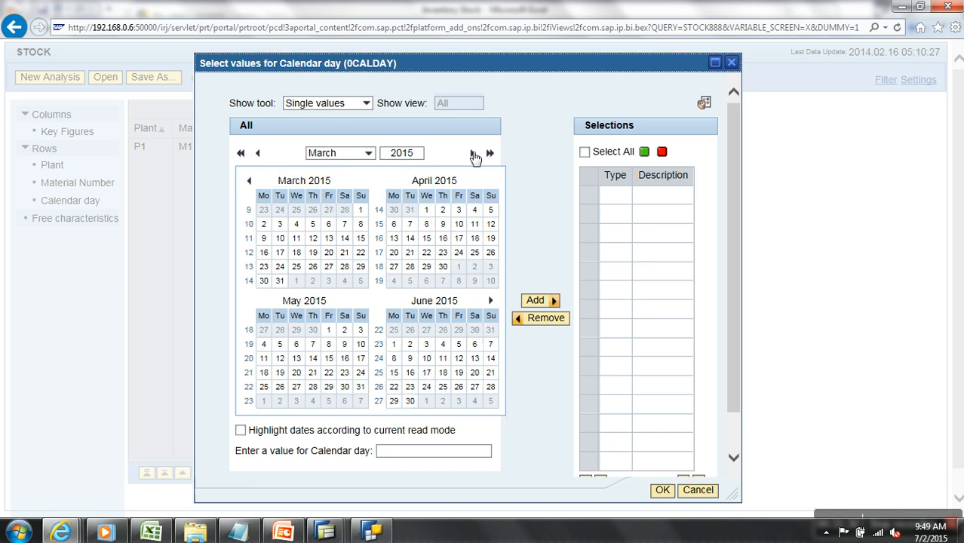
click(473, 154)
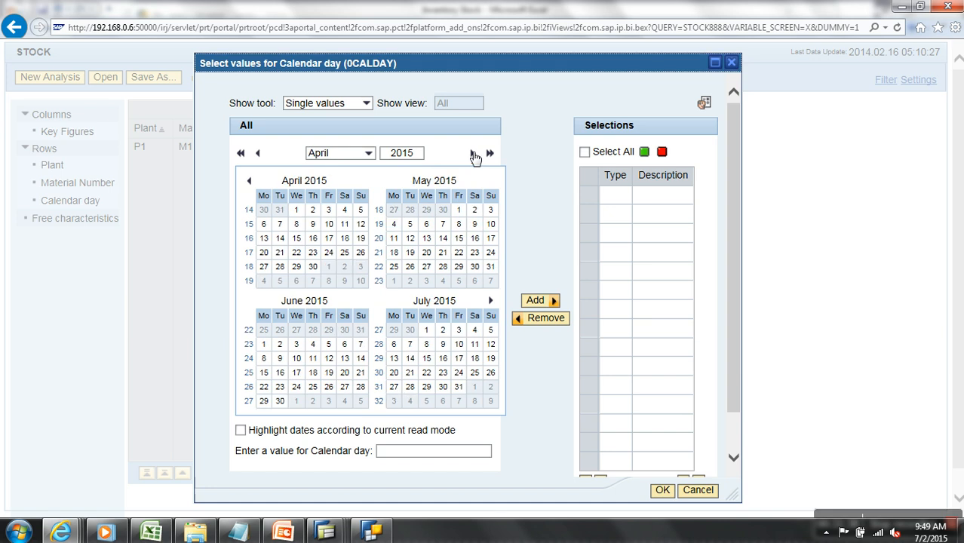
click(473, 154)
click(473, 154)
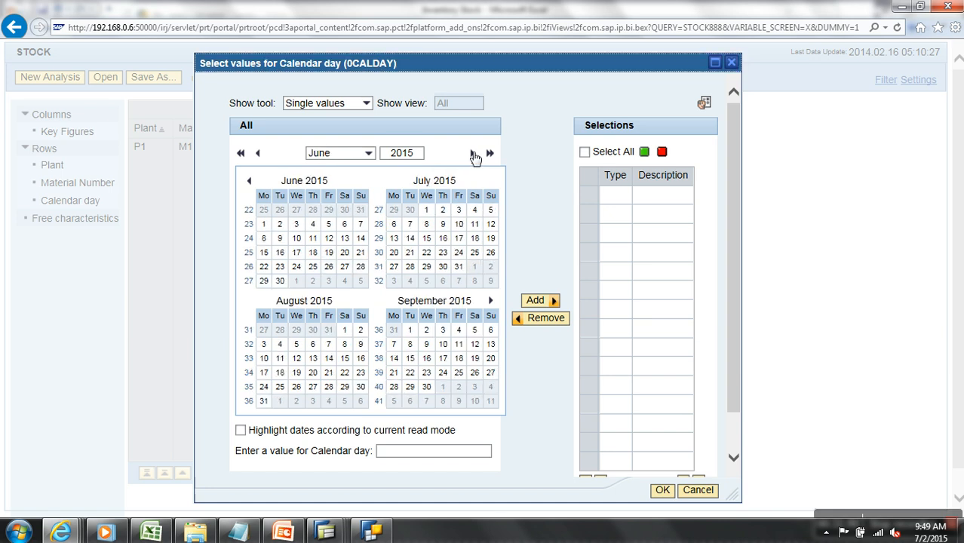
click(473, 155)
click(473, 154)
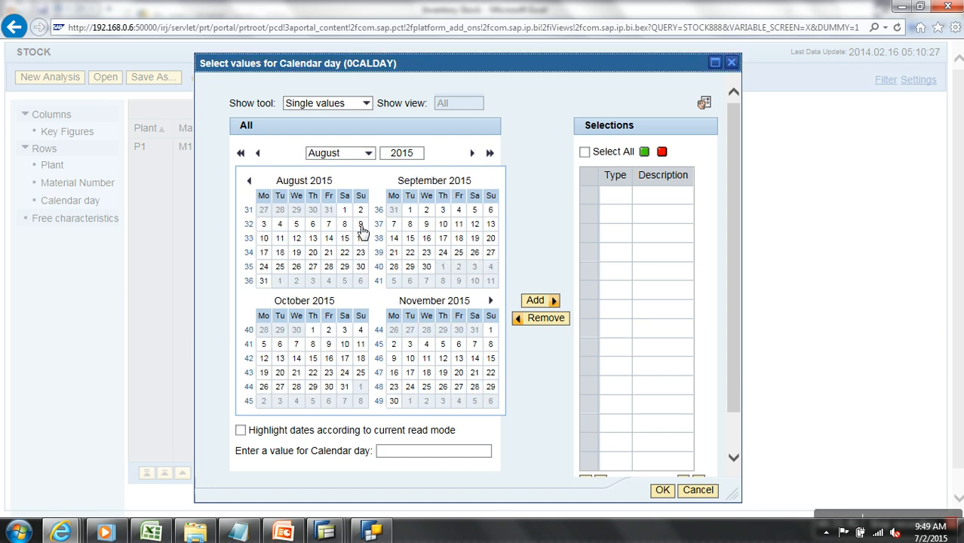
Add 2015.08.20 and 2015.08.15 to the Calendar day selections, and remove 2015.08.20 again.
click(313, 253)
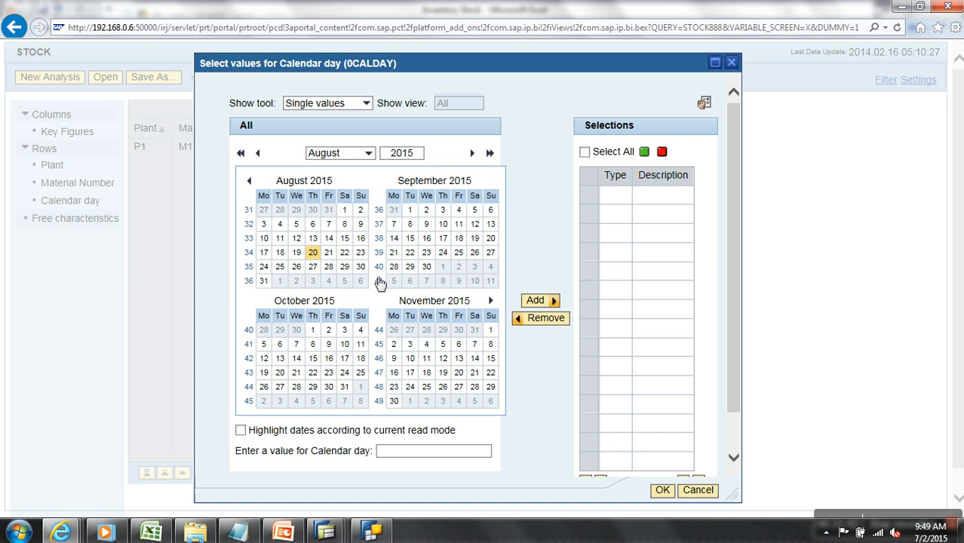
click(343, 238)
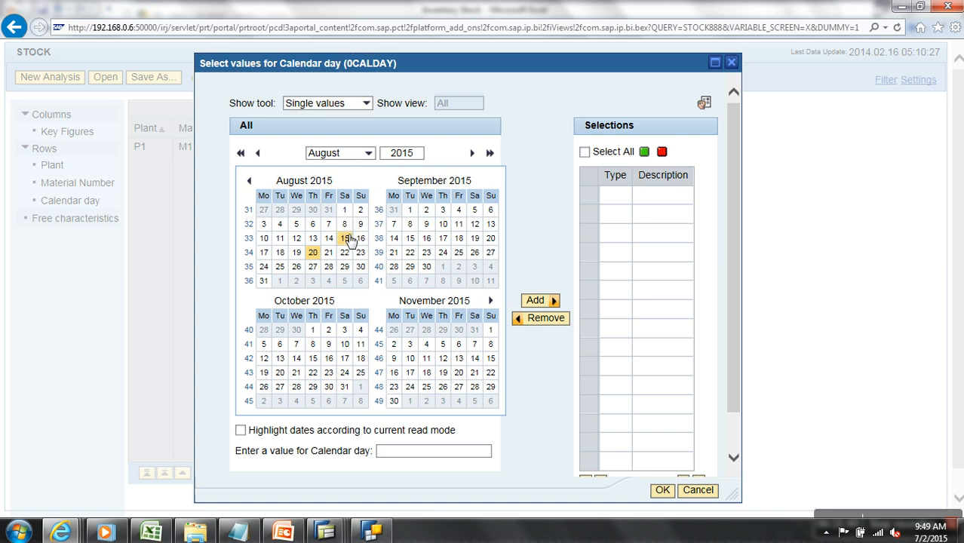
click(540, 301)
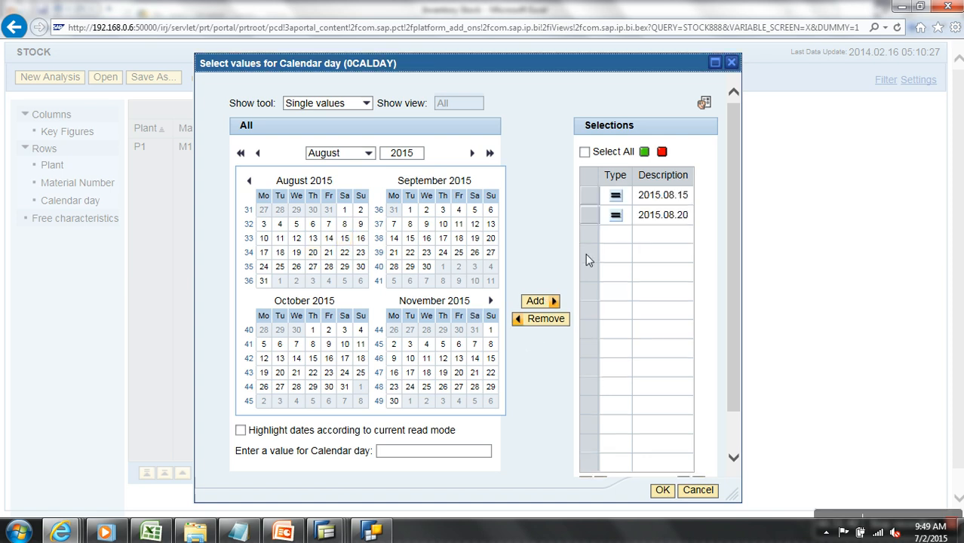
click(602, 218)
click(543, 318)
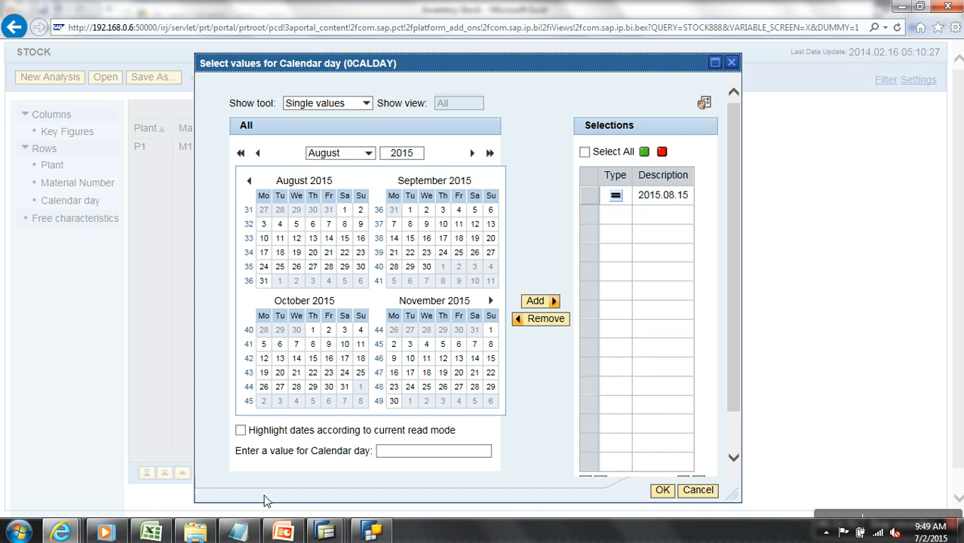
Switch to the Inventory Stock workbook in Excel and compare the July marker value with the August and September delta movements.
click(161, 532)
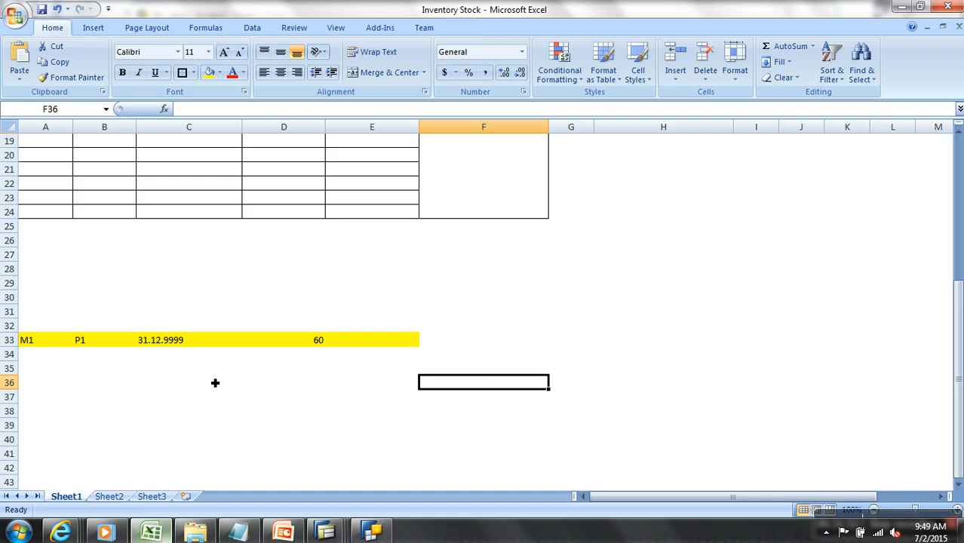
scroll(215, 382, up, 4)
scroll(219, 379, down, 3)
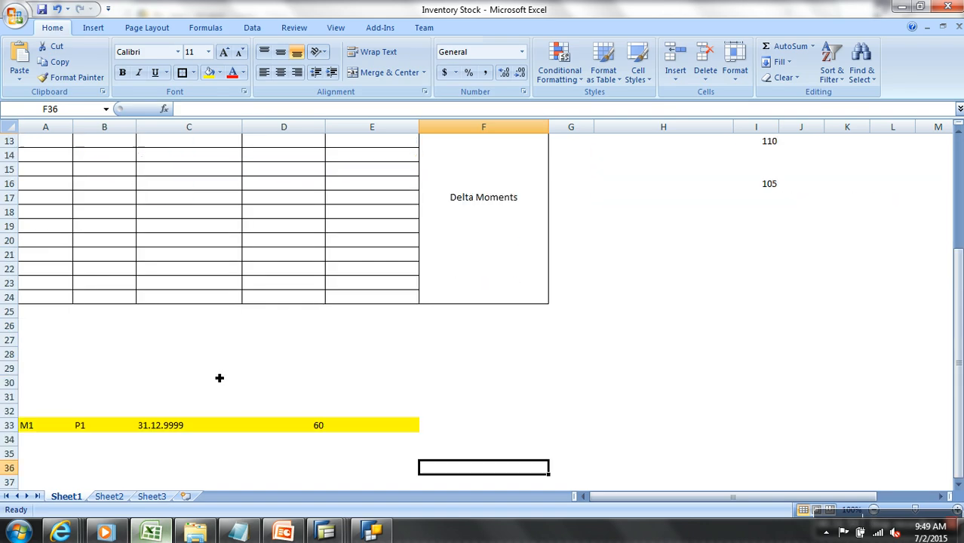
scroll(219, 353, up, 5)
click(202, 256)
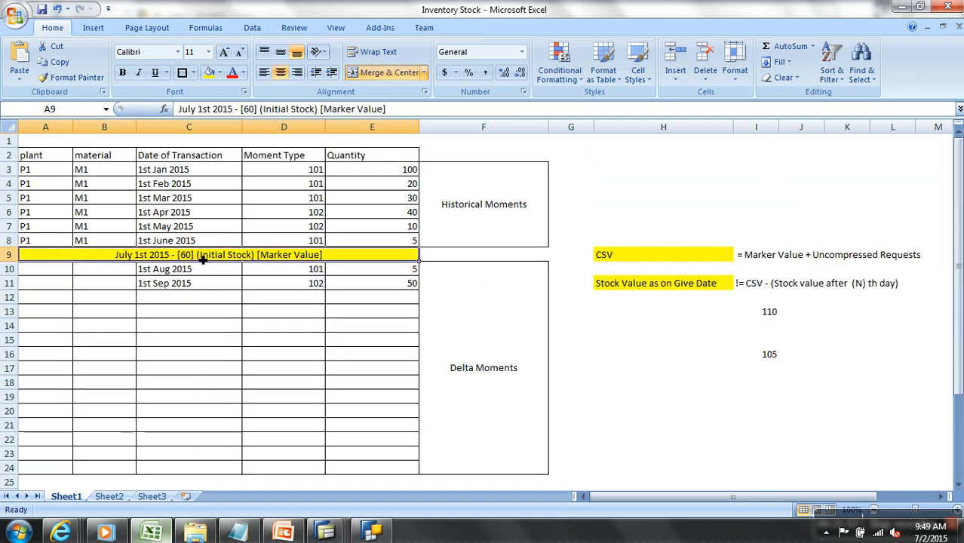
drag(391, 286, 37, 298)
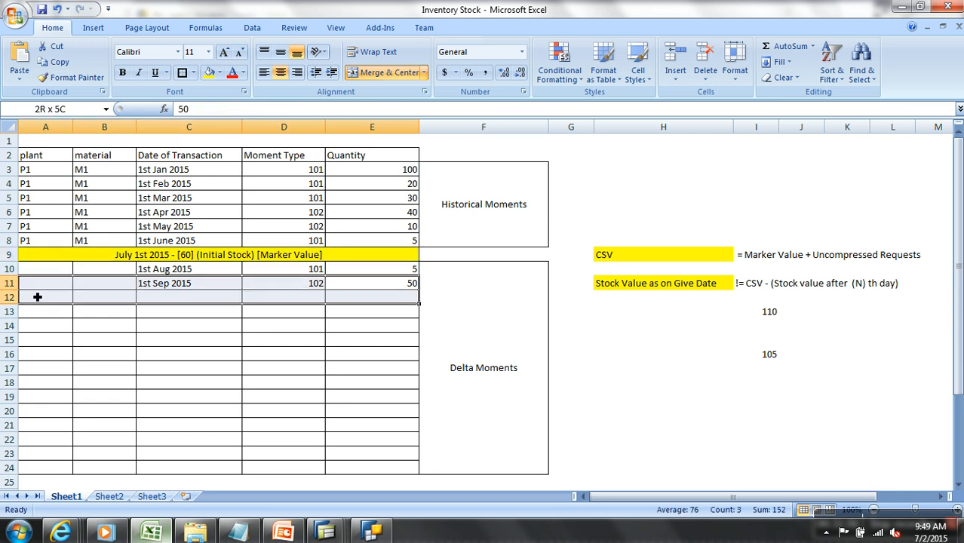
drag(37, 296, 36, 296)
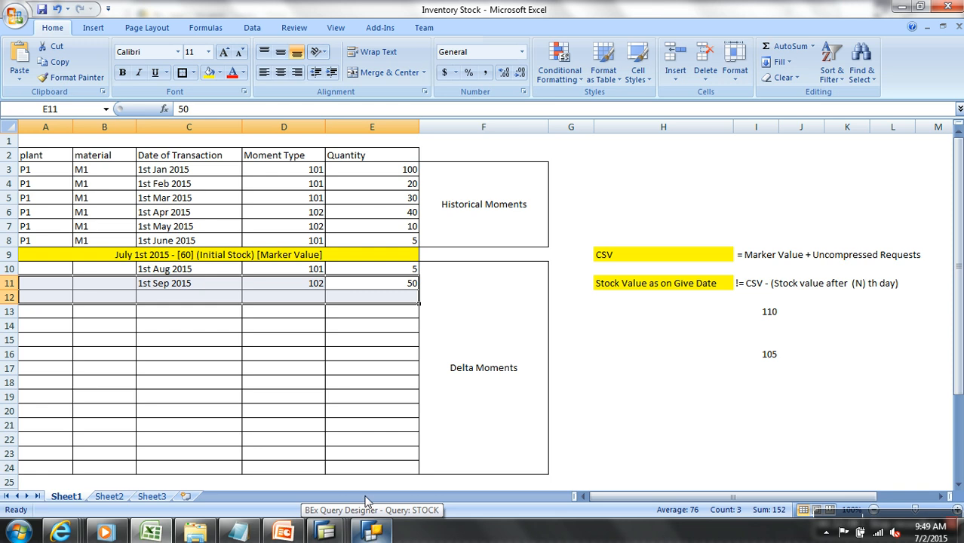
click(181, 273)
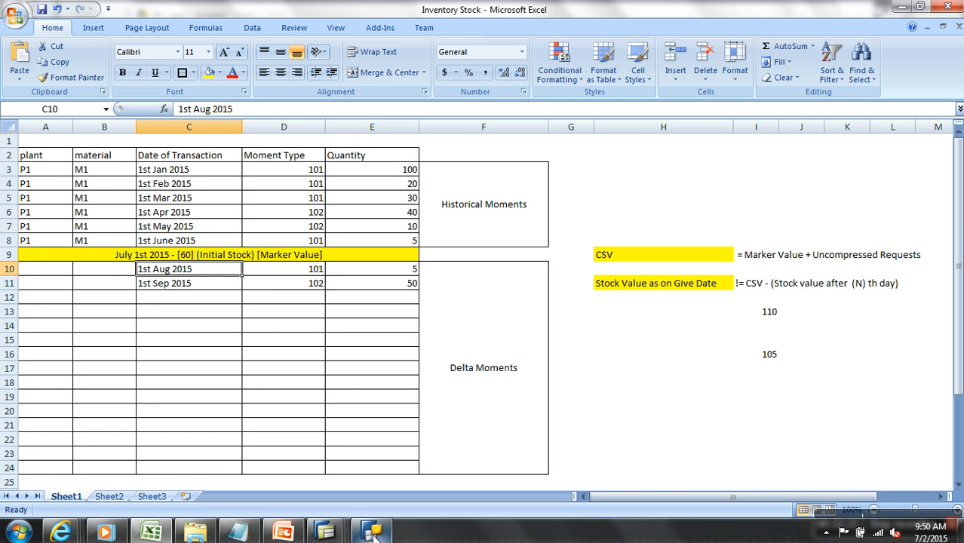
Switch back to the BEx Web STOCK report in Internet Explorer and apply the Calendar day filter for 2015.08.15.
click(61, 533)
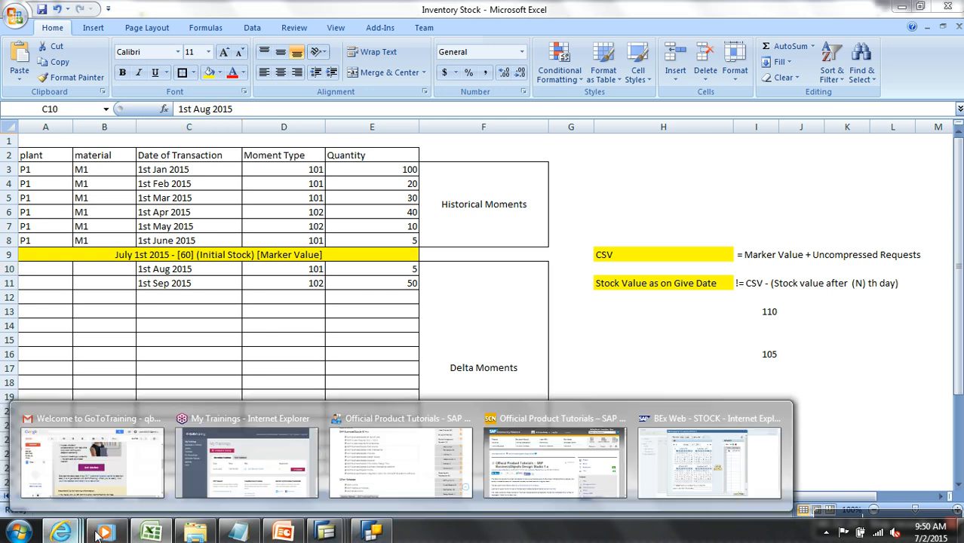
click(643, 446)
click(663, 489)
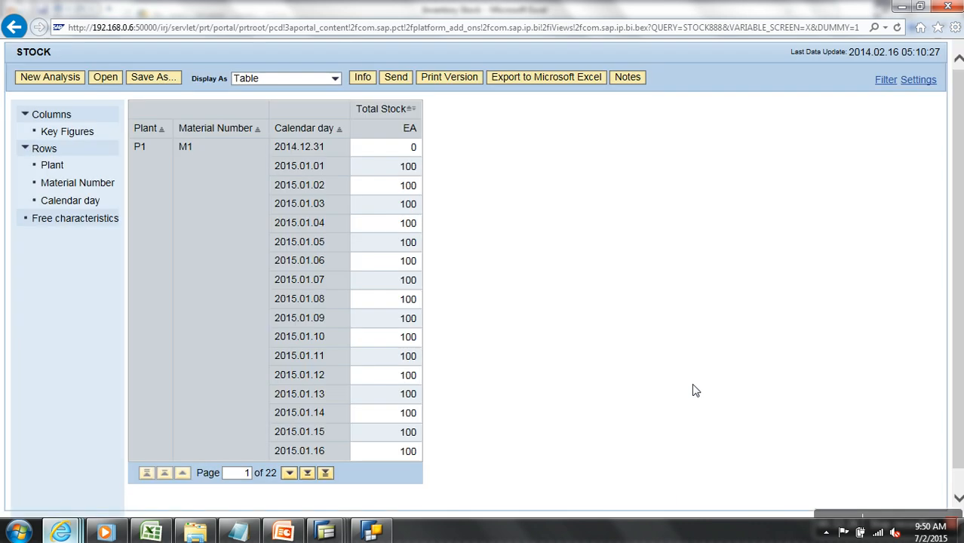
Check the Total Stock for the filtered day, remove the Calendar day filter and go to the report's last page.
drag(398, 149, 421, 155)
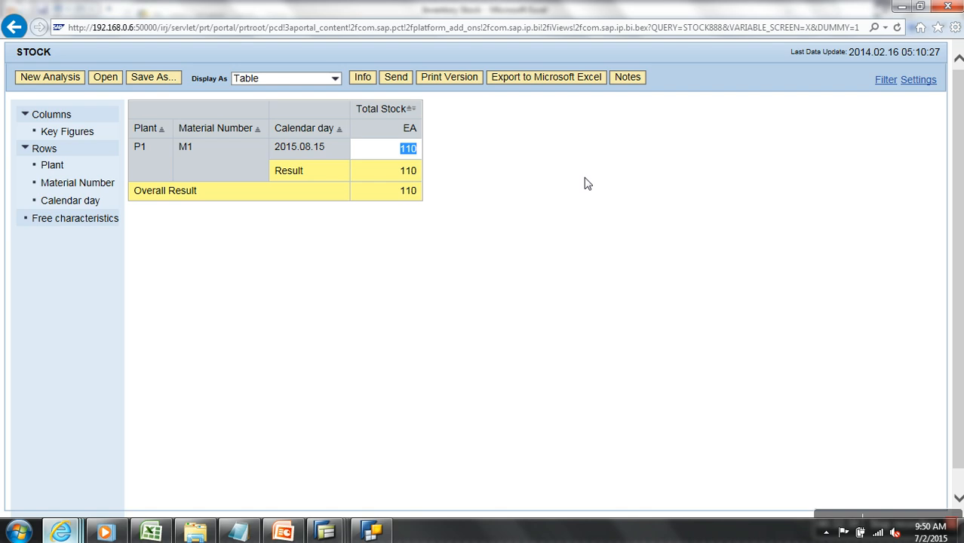
right_click(305, 129)
mouse_move(361, 151)
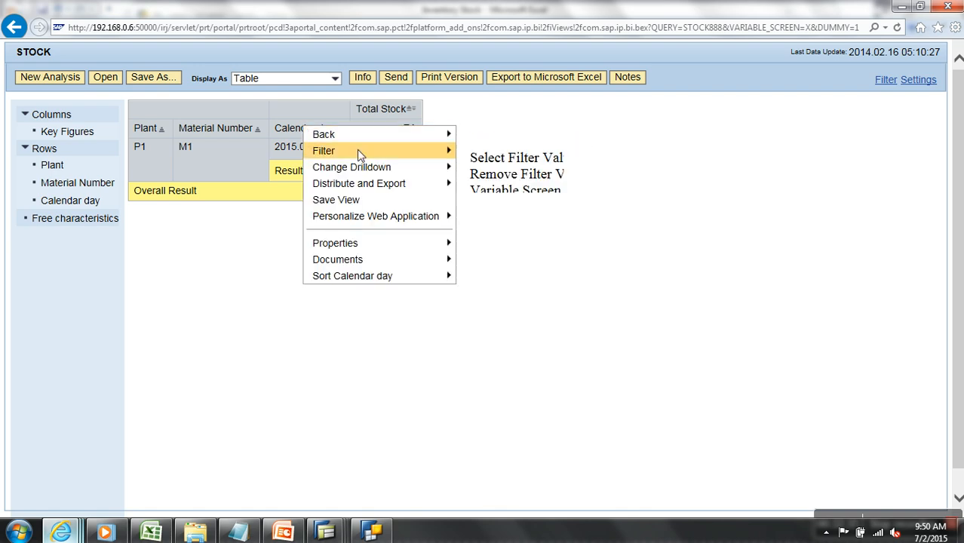
click(495, 175)
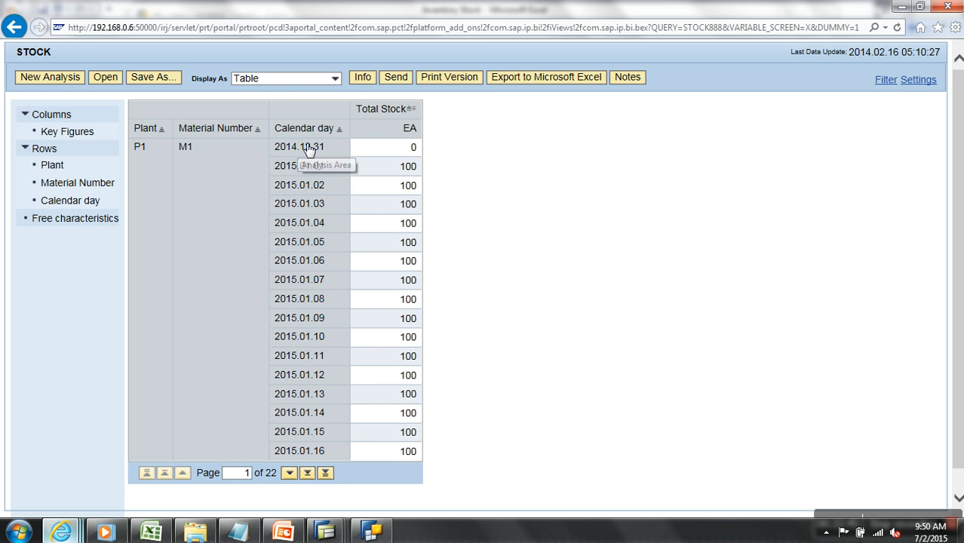
click(326, 473)
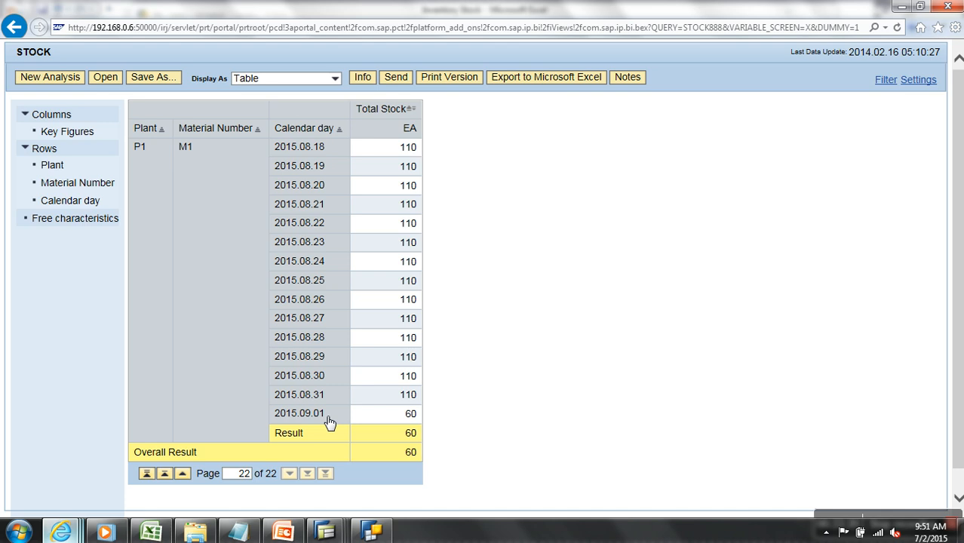
Switch to the ABAP Dictionary session in SAP and display the database table /BIC/LBIC_C03.
mouse_move(302, 532)
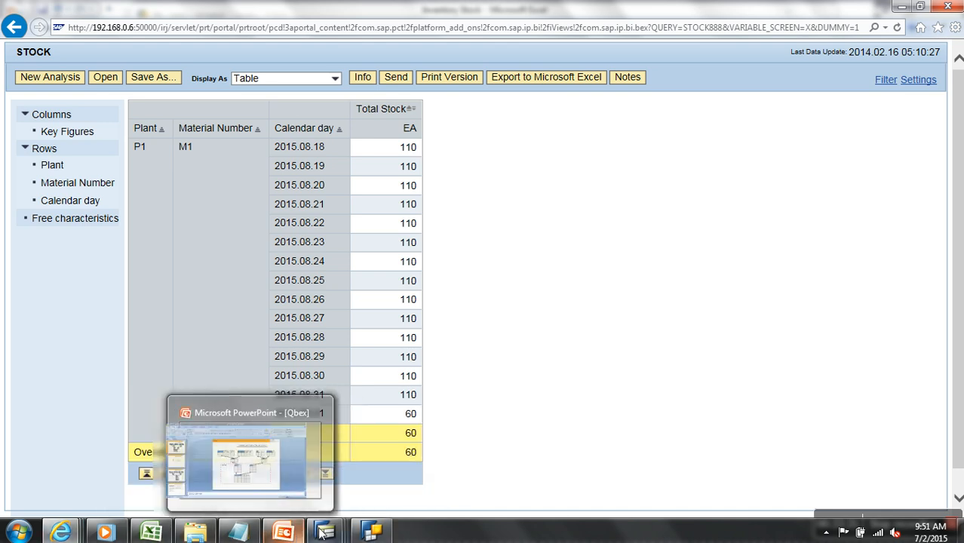
mouse_move(668, 483)
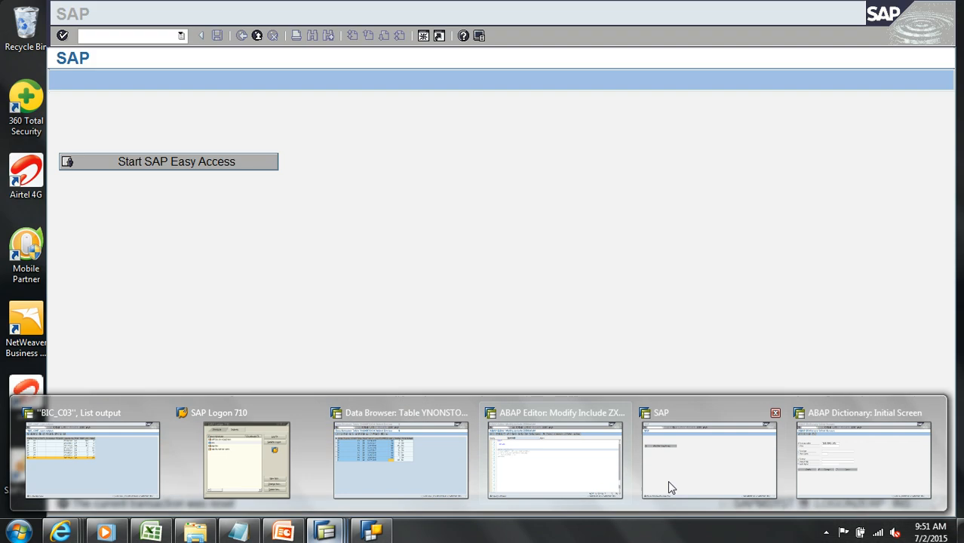
click(817, 482)
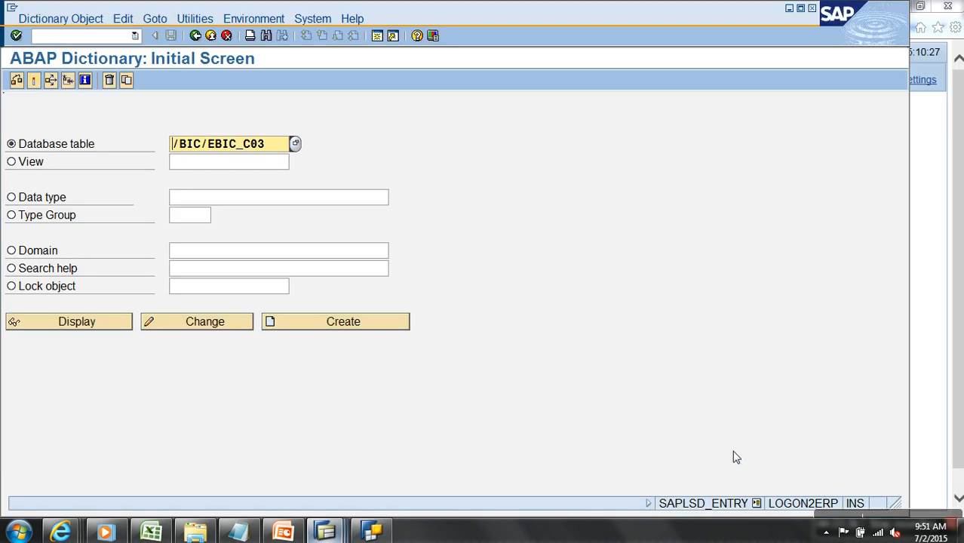
click(219, 144)
key(BackSpace)
text(L)
click(110, 327)
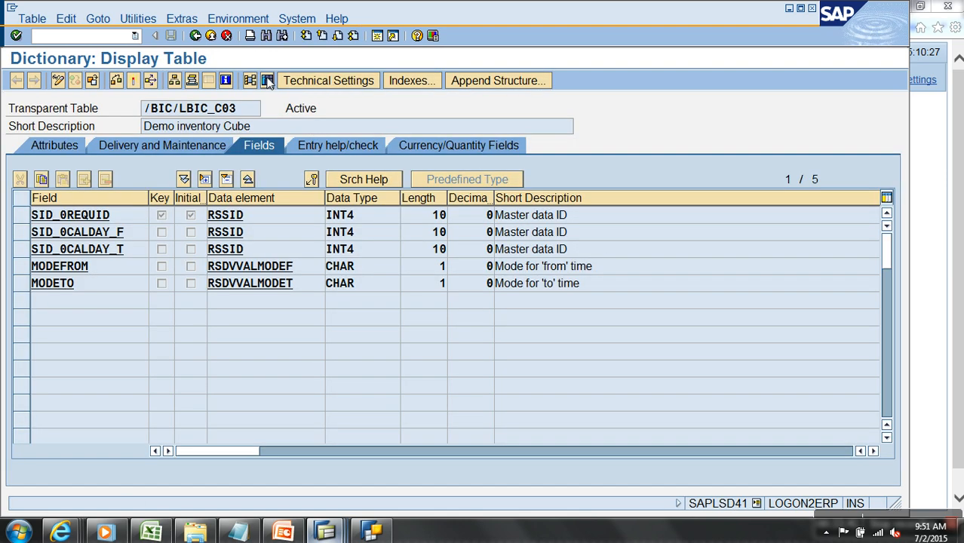
List the entries of /BIC/LBIC_C03, check the validity dates of the record with SID 1-, and open that record.
click(268, 81)
click(16, 81)
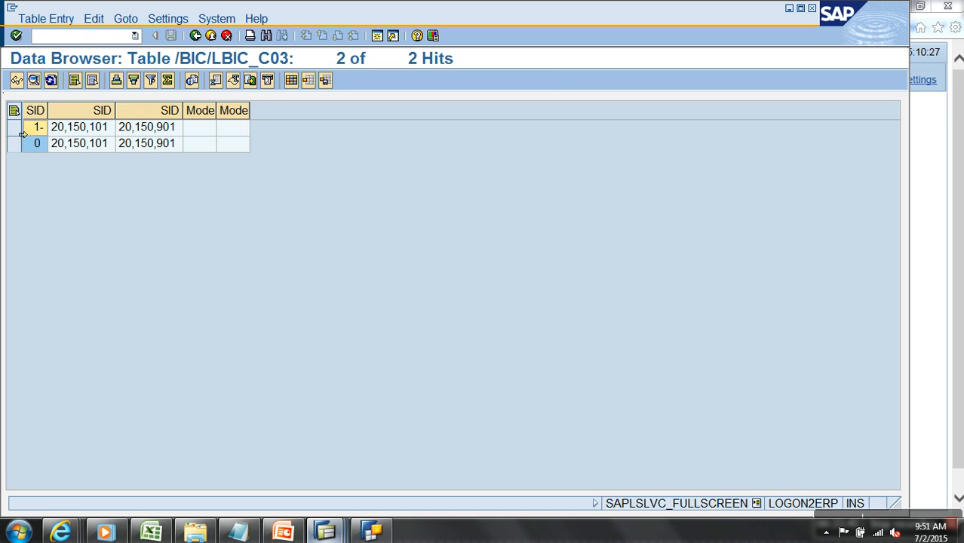
click(32, 133)
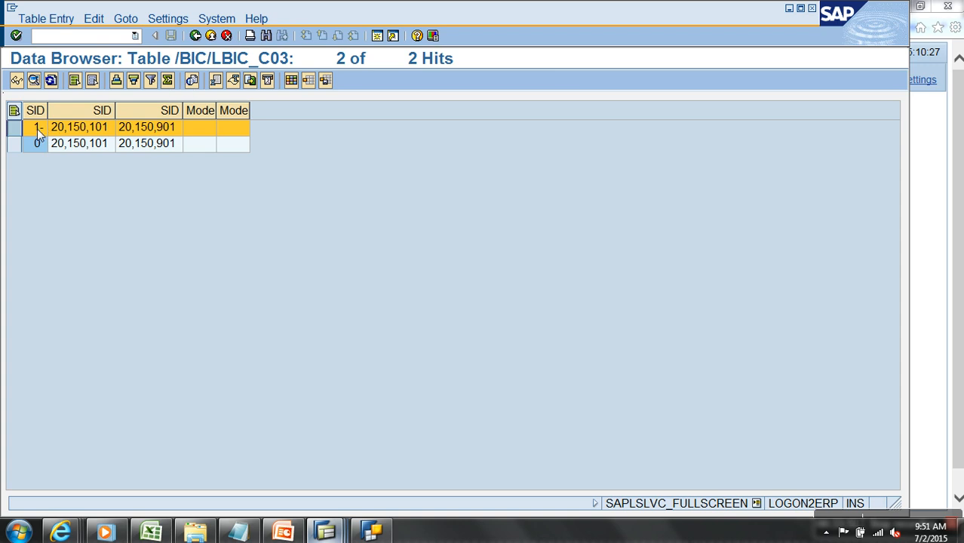
click(95, 134)
click(146, 136)
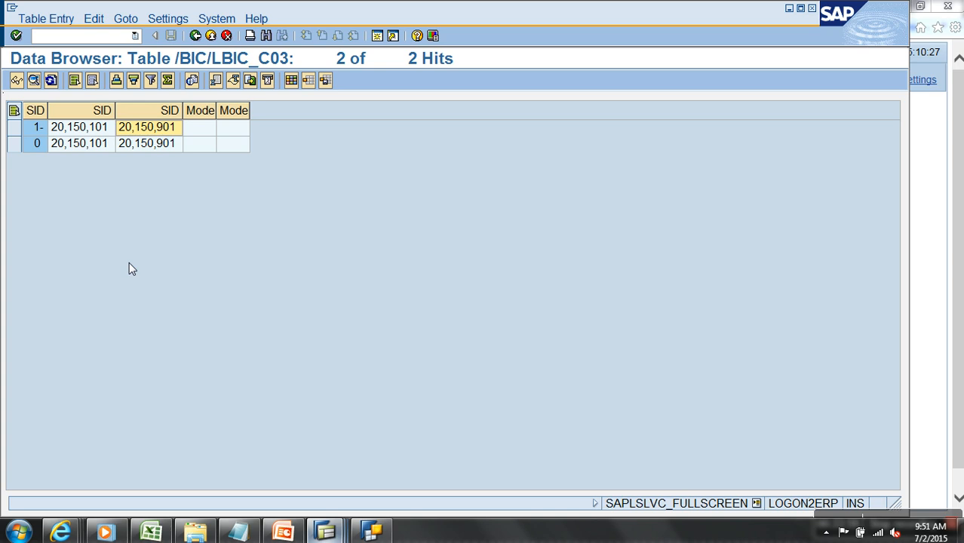
click(15, 128)
click(18, 80)
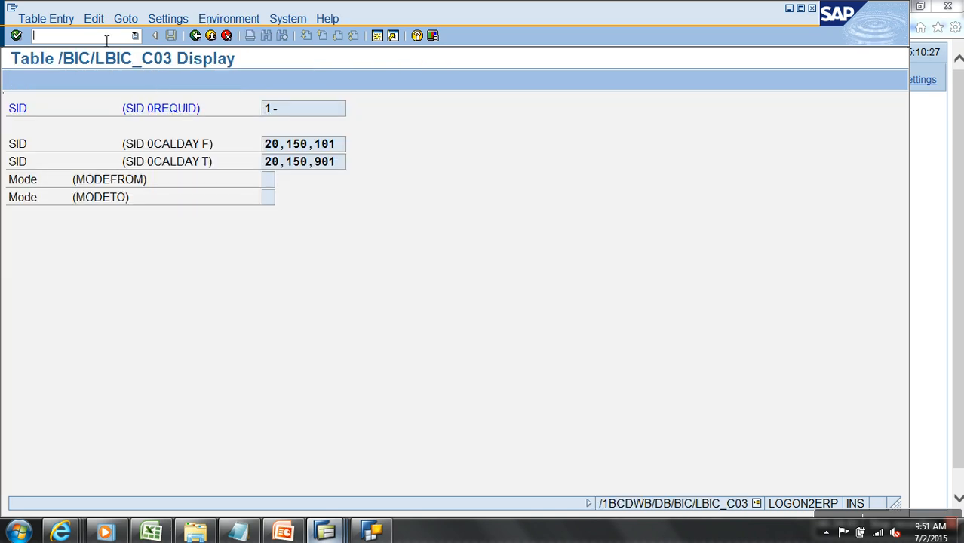
Switch on debugging with /h for the record display and load the variable CODE into the debugger's variable list.
text(/h)
key(Return)
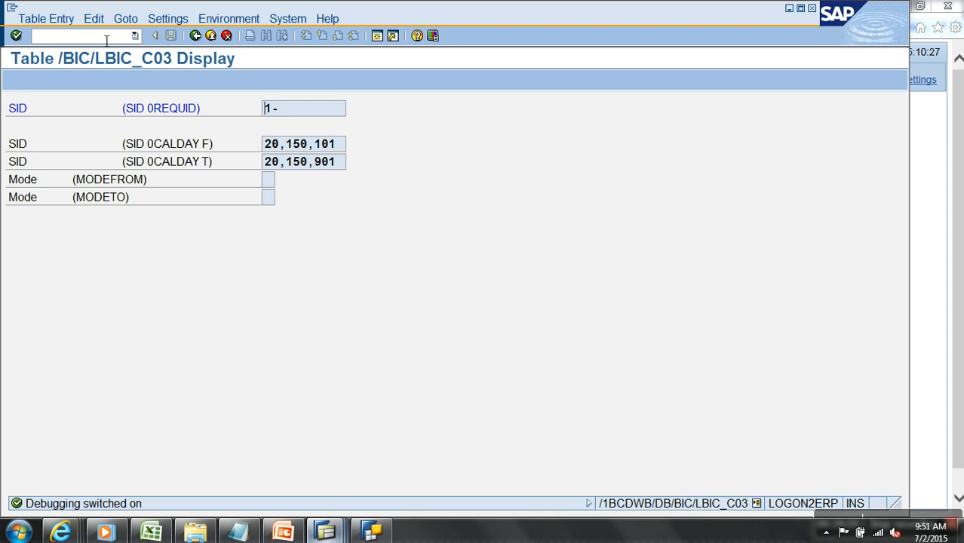
key(Return)
click(135, 324)
double_click(132, 324)
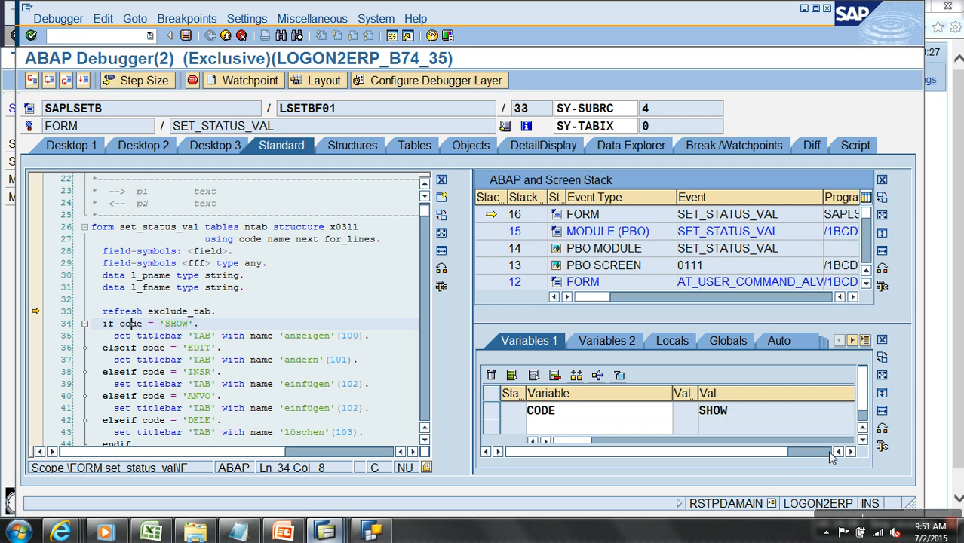
Change the value of variable CODE to EDIT and resume execution to make the record editable.
click(824, 434)
click(831, 410)
key(BackSpace)
key(BackSpace)
key(BackSpace)
key(BackSpace)
text(EDIT)
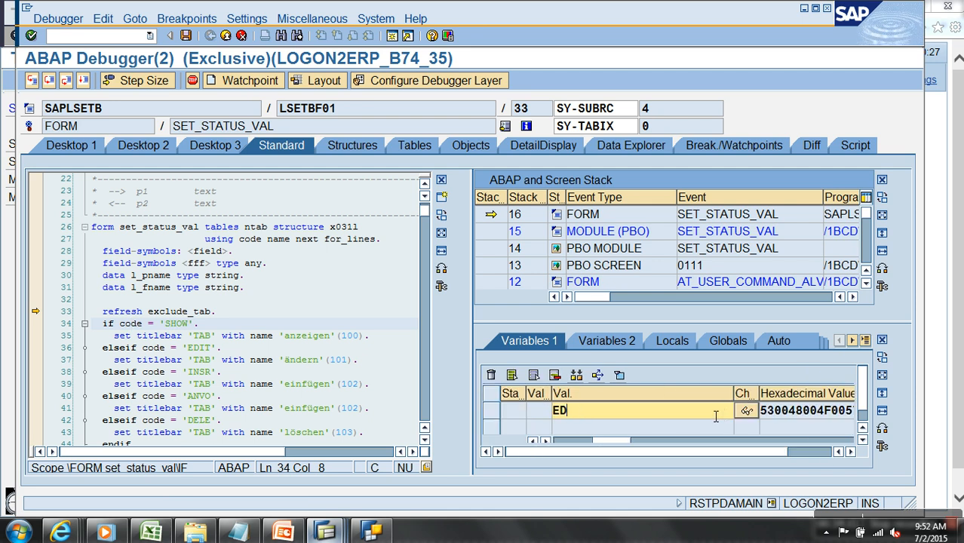
key(Return)
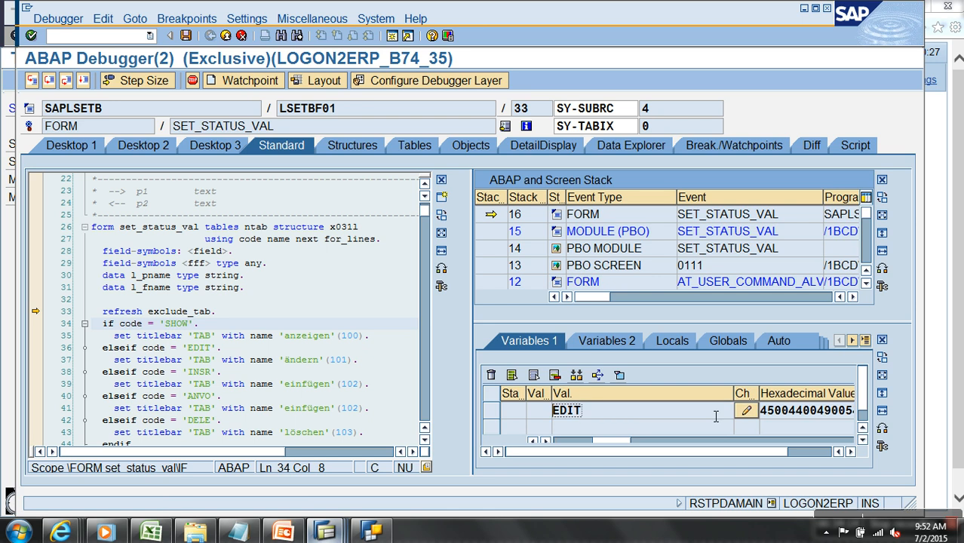
key(F8)
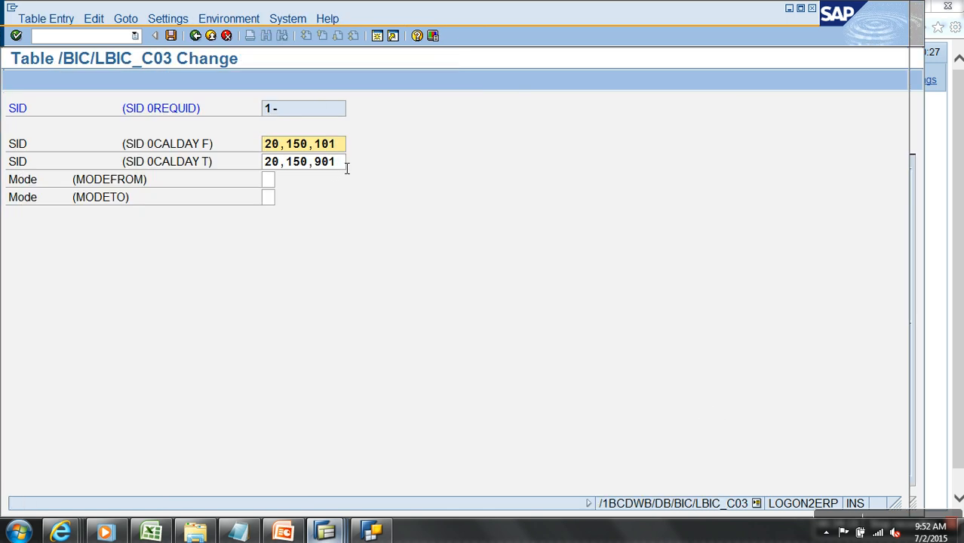
Set the record's SID 0CALDAY T to 20,150,915, save it, and return to the table entries and refresh them.
click(343, 163)
key(BackSpace)
key(BackSpace)
text(15)
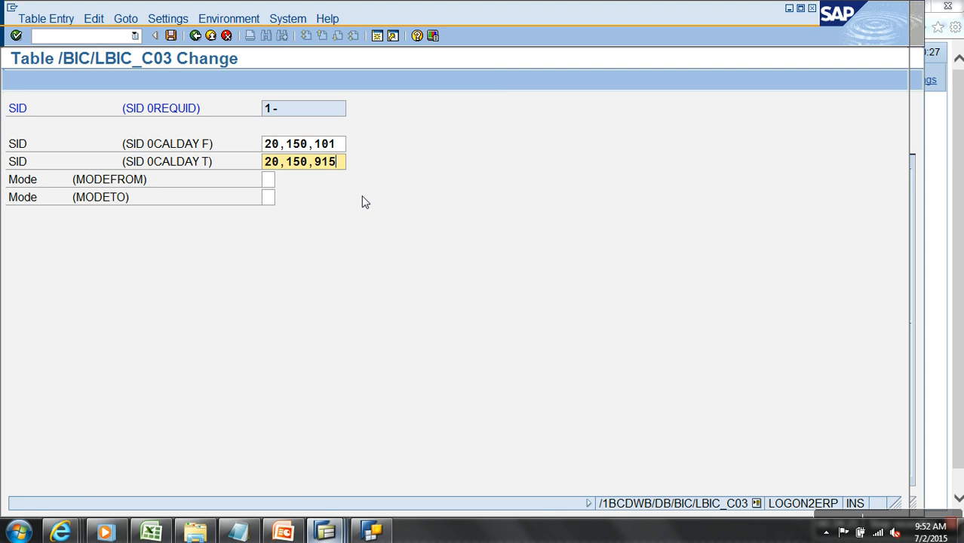
click(170, 35)
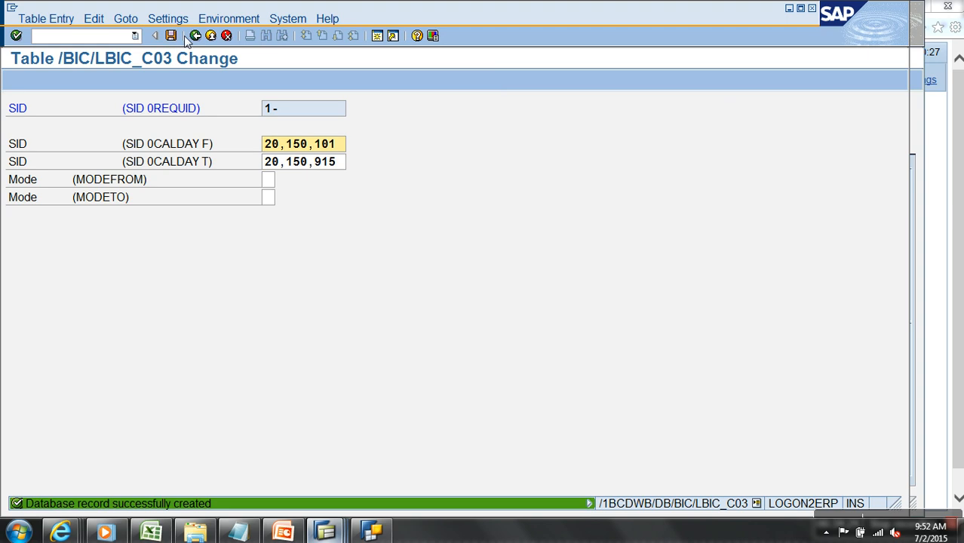
click(194, 37)
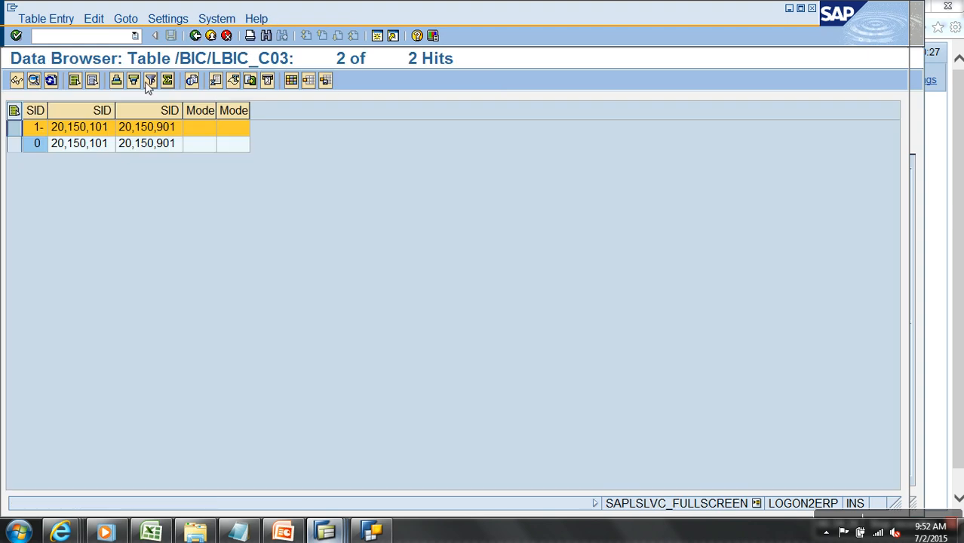
click(51, 81)
Switch to Internet Explorer, reload the STOCK report, add Calendar day to the rows and go to the last page.
mouse_move(62, 533)
click(705, 453)
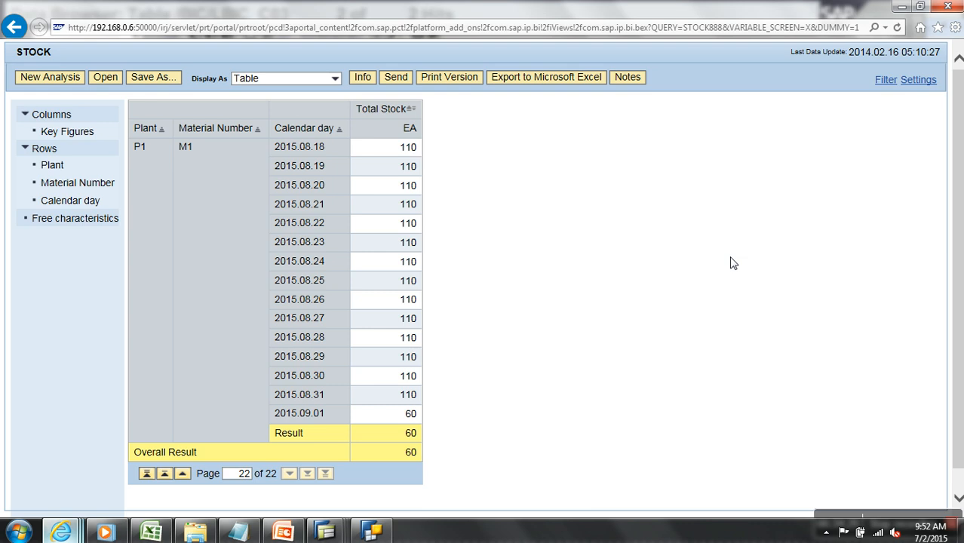
click(898, 29)
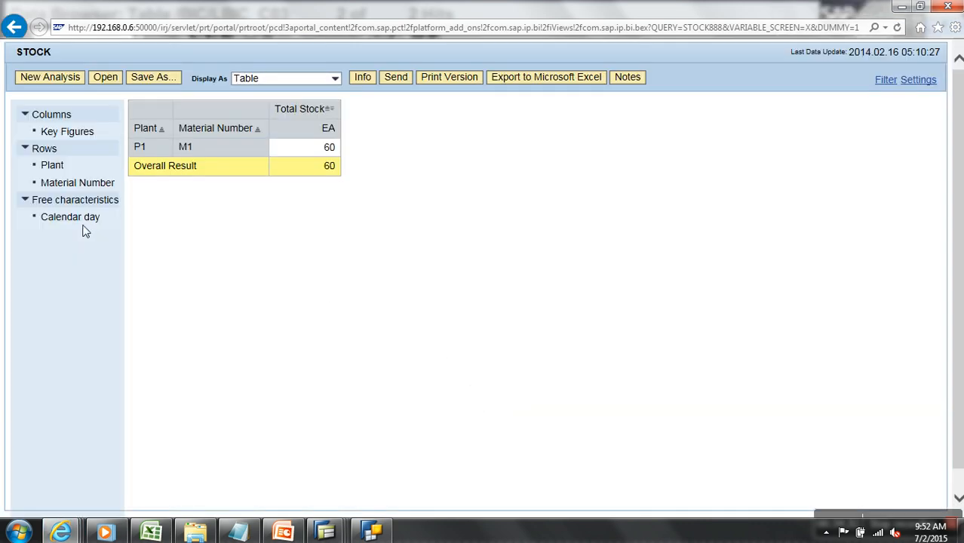
drag(148, 214, 269, 149)
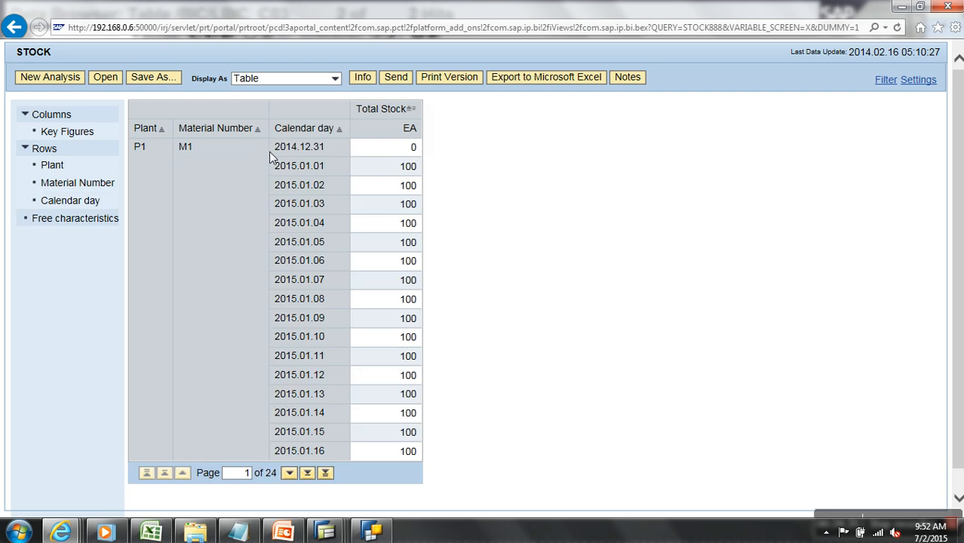
click(325, 473)
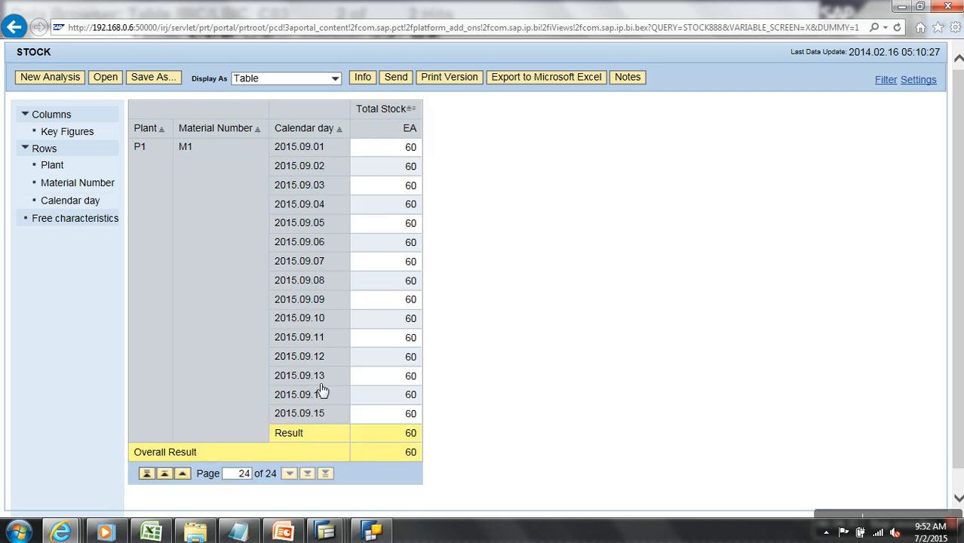
scroll(320, 399, down, 1)
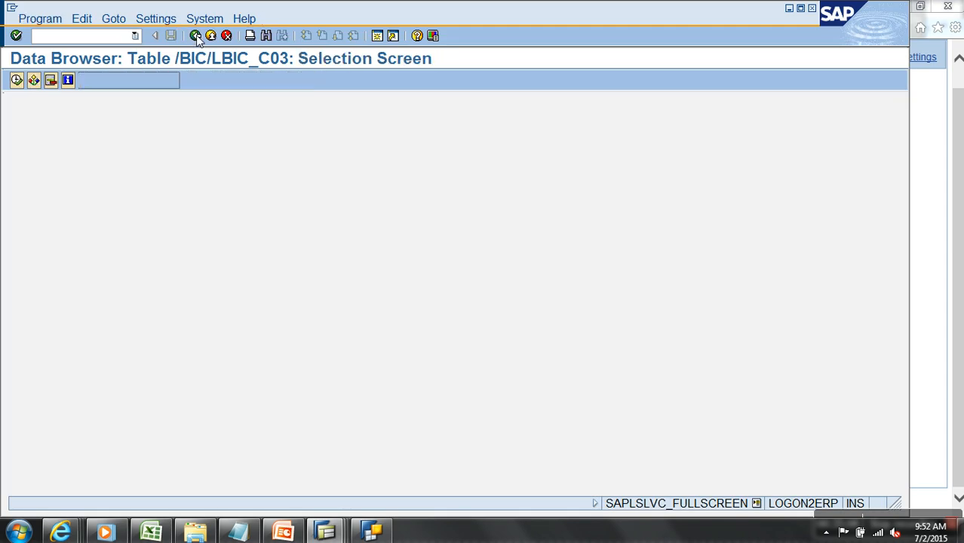
Return to SAP, leave the /BIC/LBIC_C03 table contents and switch to the BIC_C03 list output.
click(195, 35)
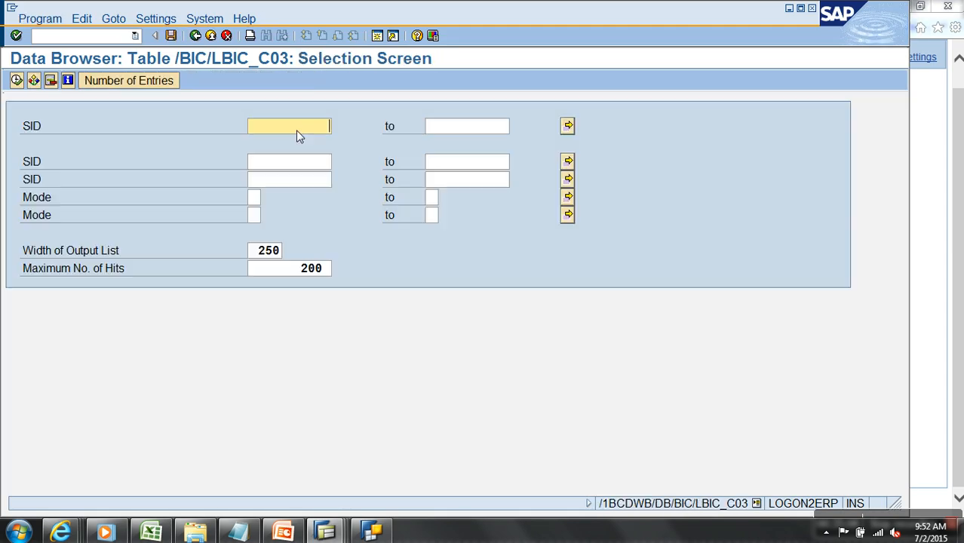
click(195, 35)
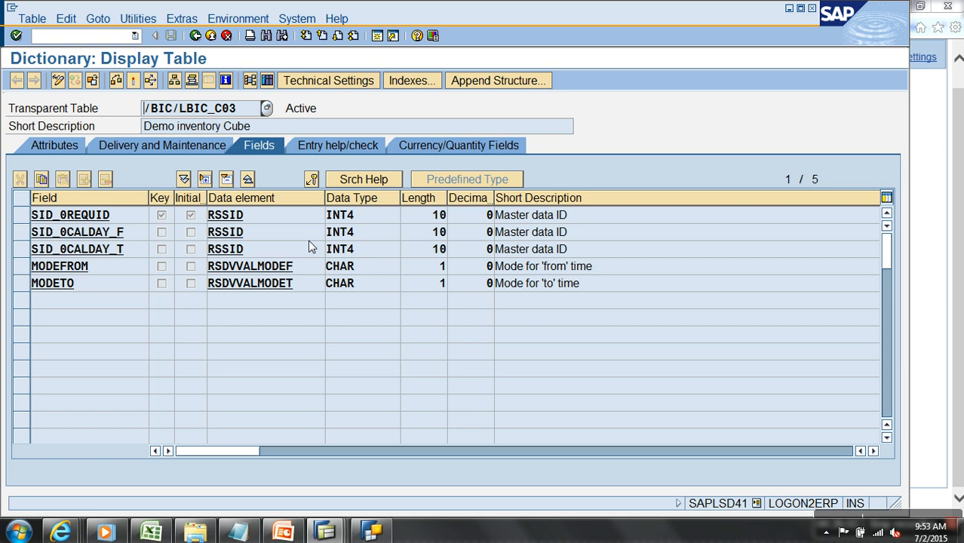
mouse_move(313, 537)
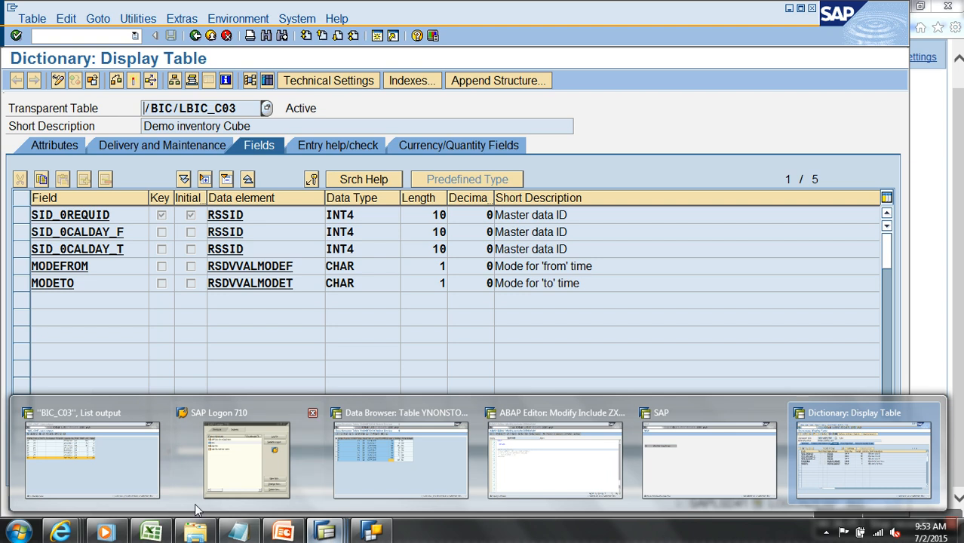
click(137, 485)
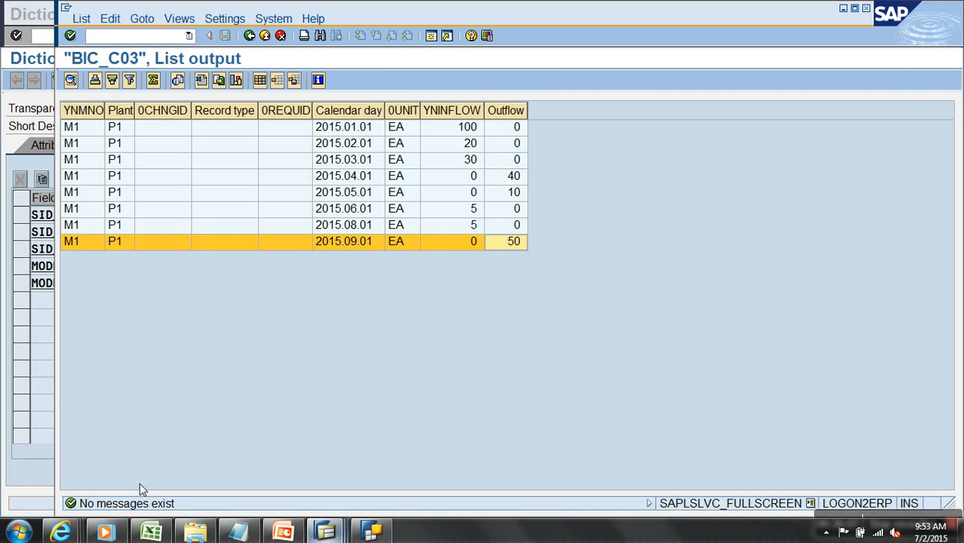
Switch to the Inventory Stock workbook in Excel and highlight the date and stock value of the 31.12.9999 marker row.
mouse_move(151, 532)
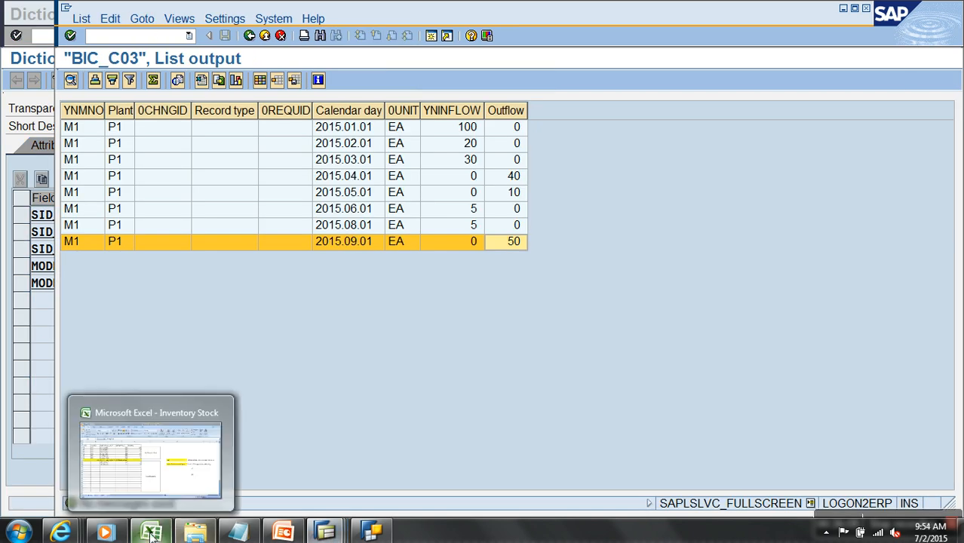
click(175, 472)
scroll(174, 472, down, 5)
drag(166, 394, 337, 390)
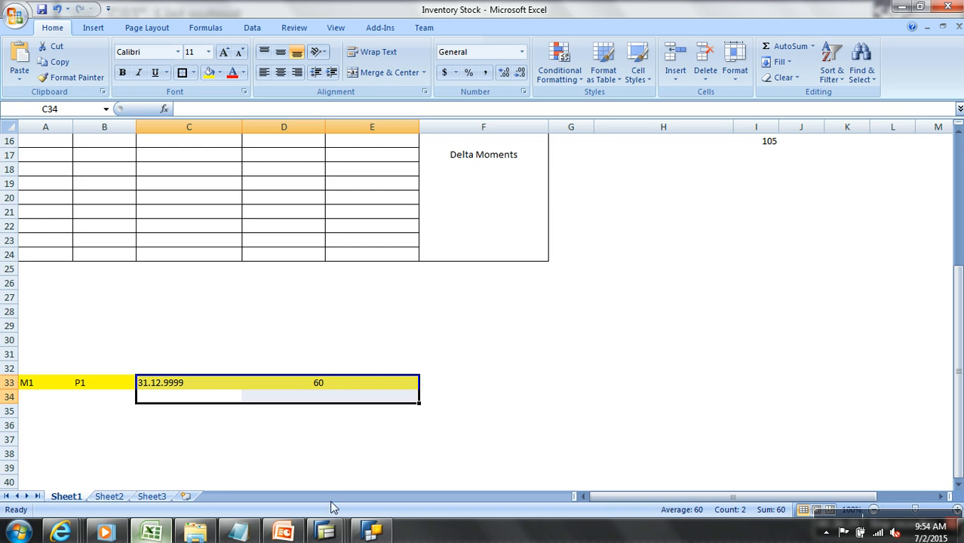
Switch back to the BIC_C03 list output in SAP, open the system status and highlight the Database System value.
click(370, 533)
click(85, 462)
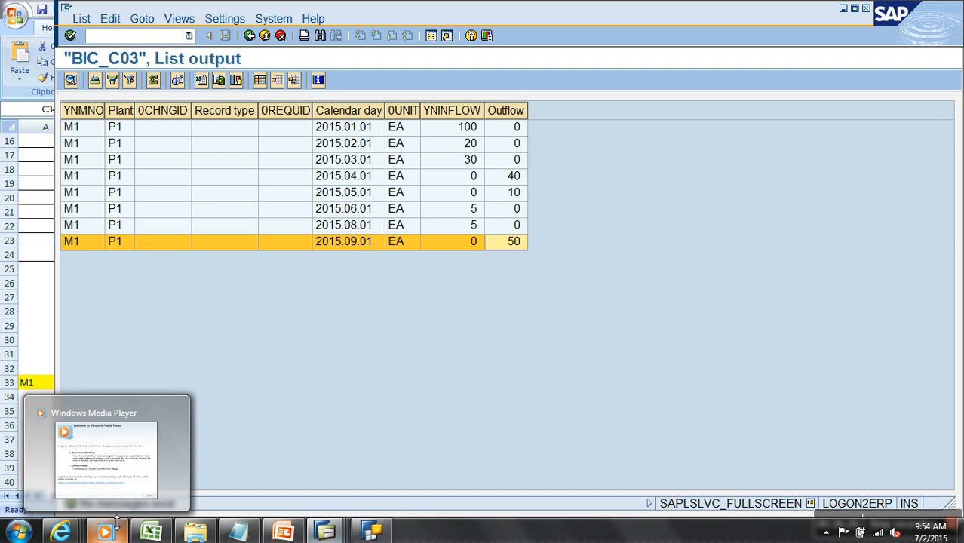
click(279, 19)
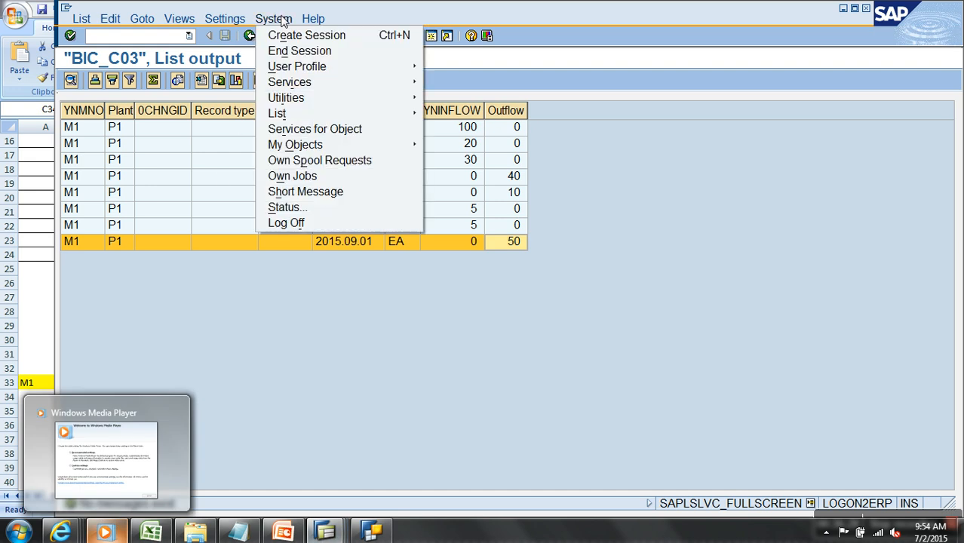
click(306, 209)
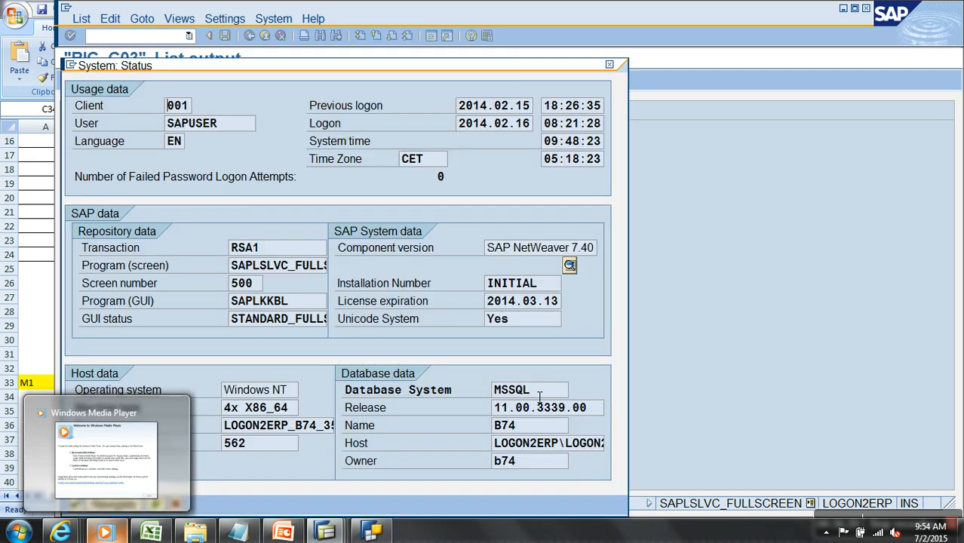
drag(534, 390, 472, 386)
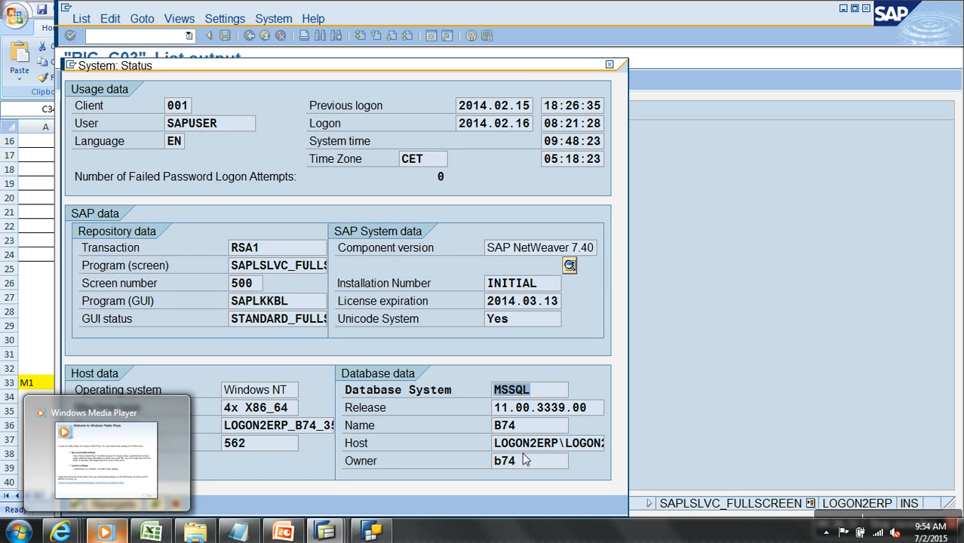
Highlight the database Owner value in the system status and switch to the YNONSTOCK table entries.
drag(530, 461, 494, 462)
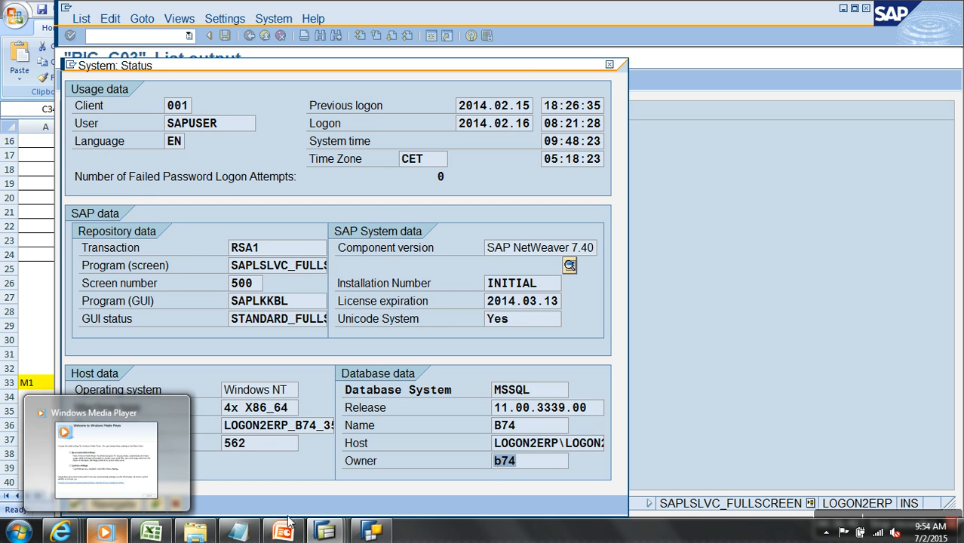
mouse_move(323, 532)
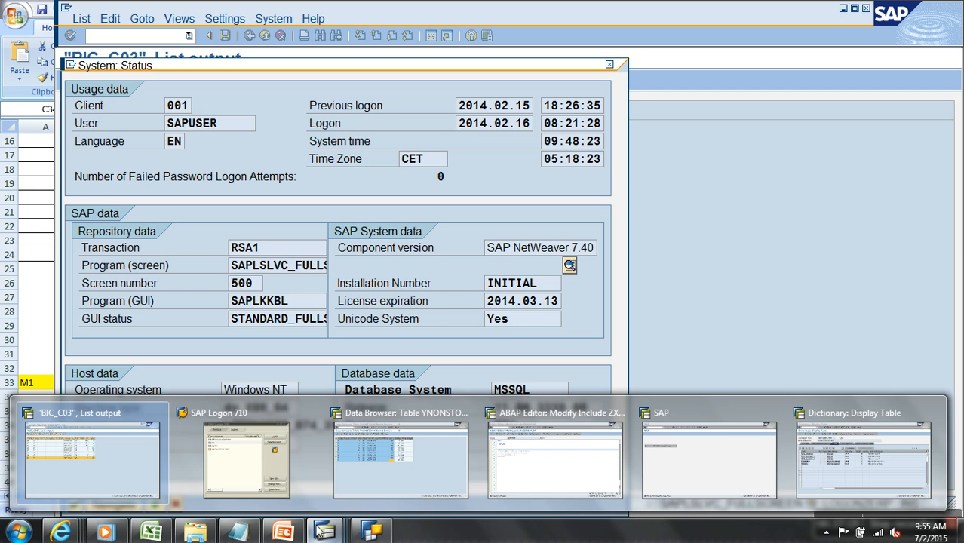
mouse_move(256, 434)
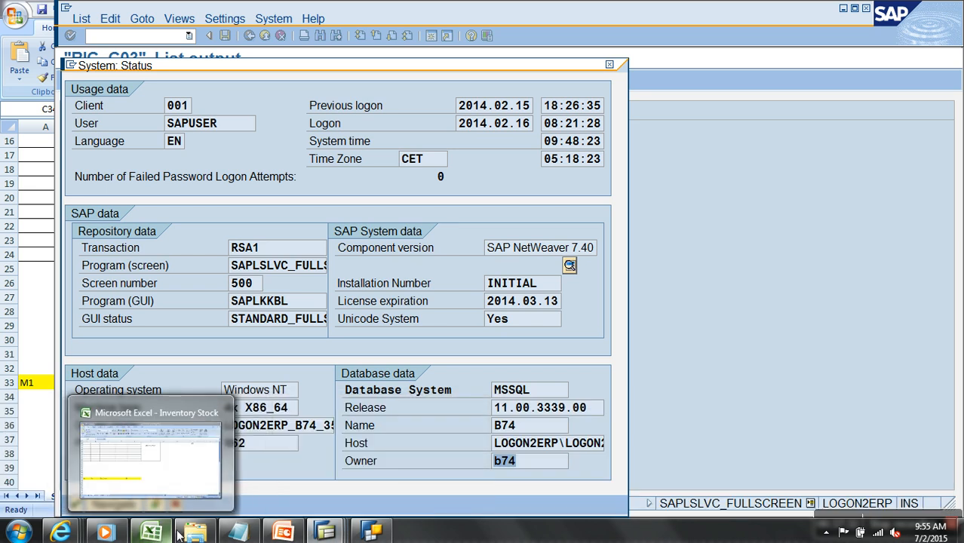
click(324, 420)
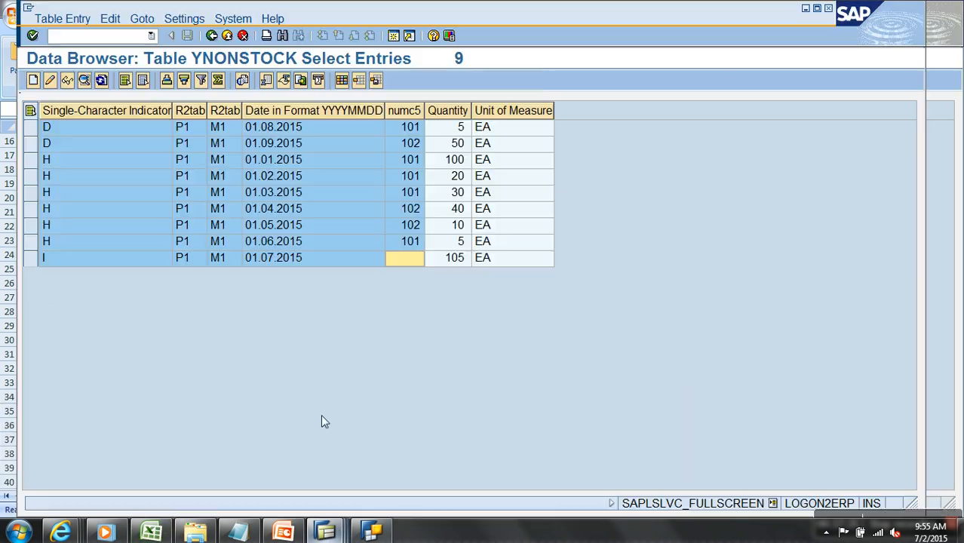
click(31, 143)
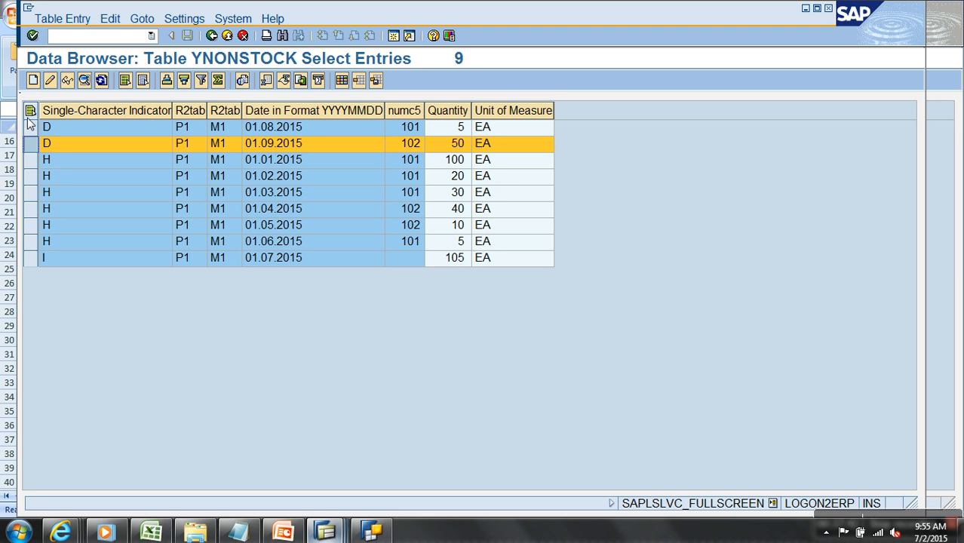
Start a new YNONSTOCK record with single-character indicator D, plant P1 and material M1.
click(33, 80)
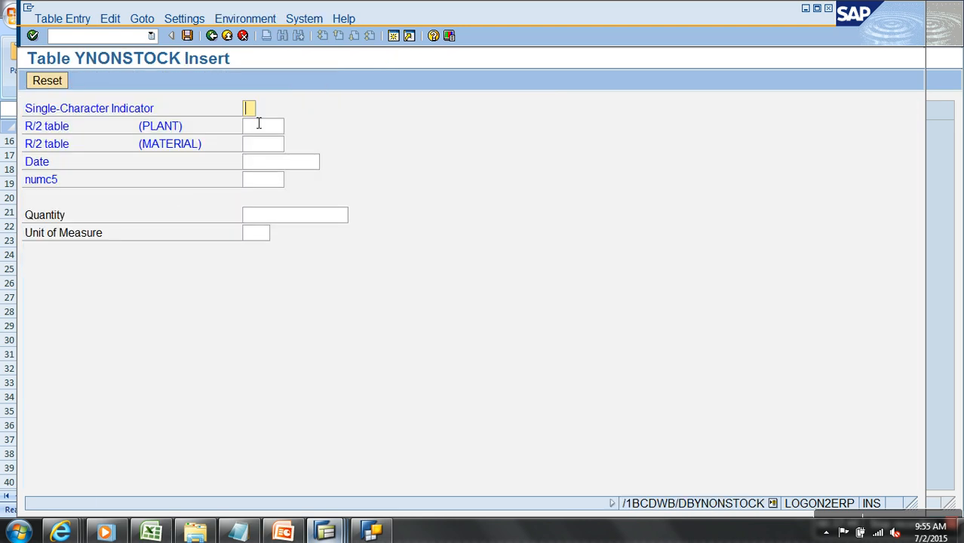
text(D)
click(273, 129)
click(271, 141)
click(273, 144)
click(268, 159)
Set the new record's date to 20.09.2015 and its numc5 value to 102.
click(270, 166)
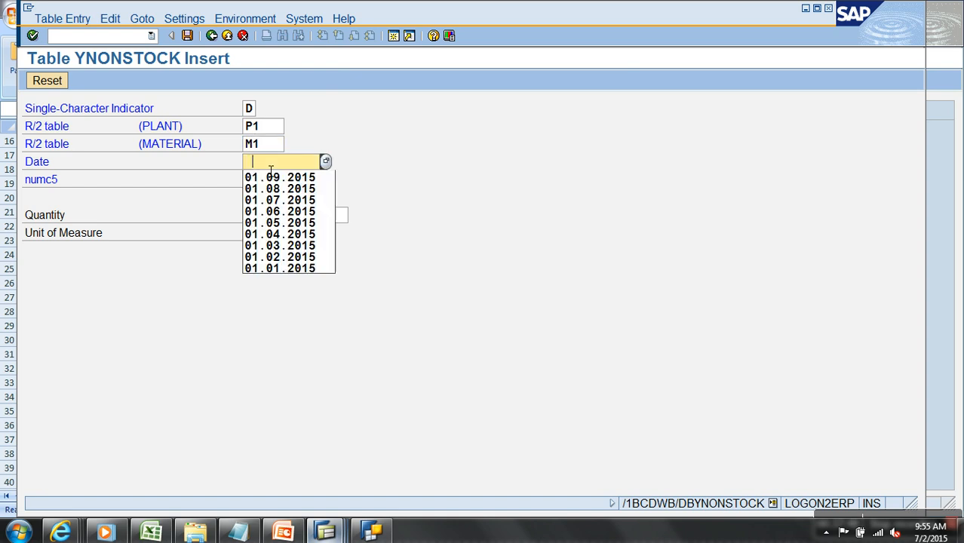
click(281, 178)
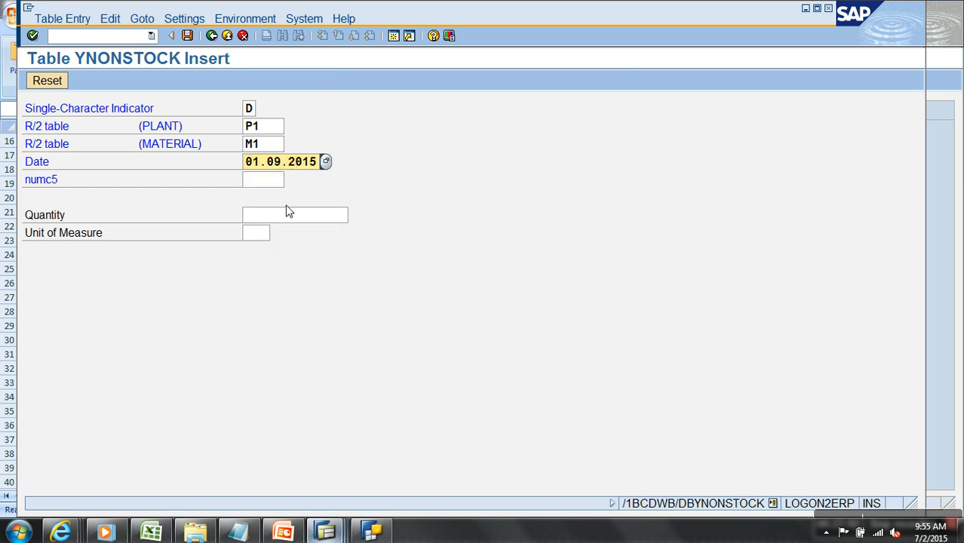
key(Left)
key(Left)
key(BackSpace)
key(BackSpace)
text(20)
click(283, 184)
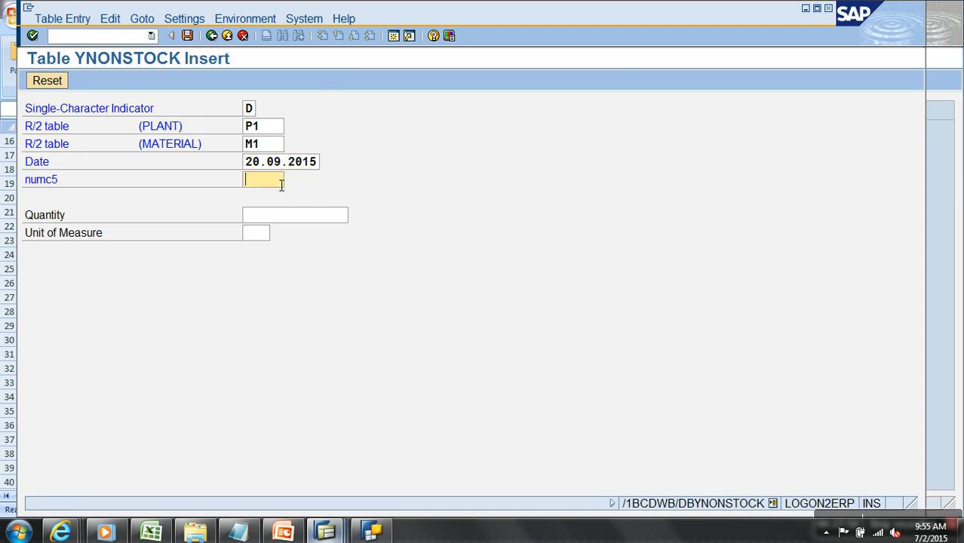
click(271, 195)
key(Tab)
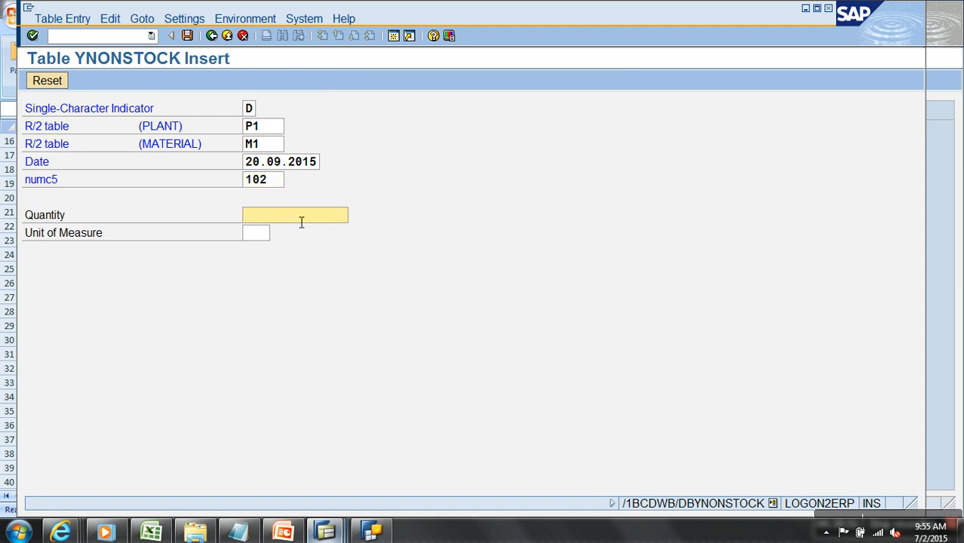
Enter quantity 5 with unit EA, save the record and return to the YNONSTOCK entries.
text(5)
click(260, 236)
text(E)
click(262, 245)
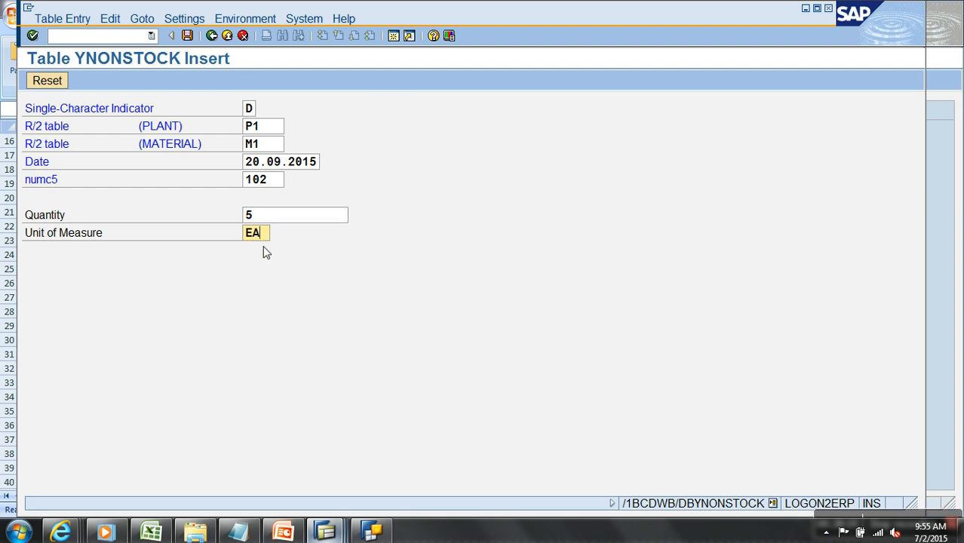
click(187, 35)
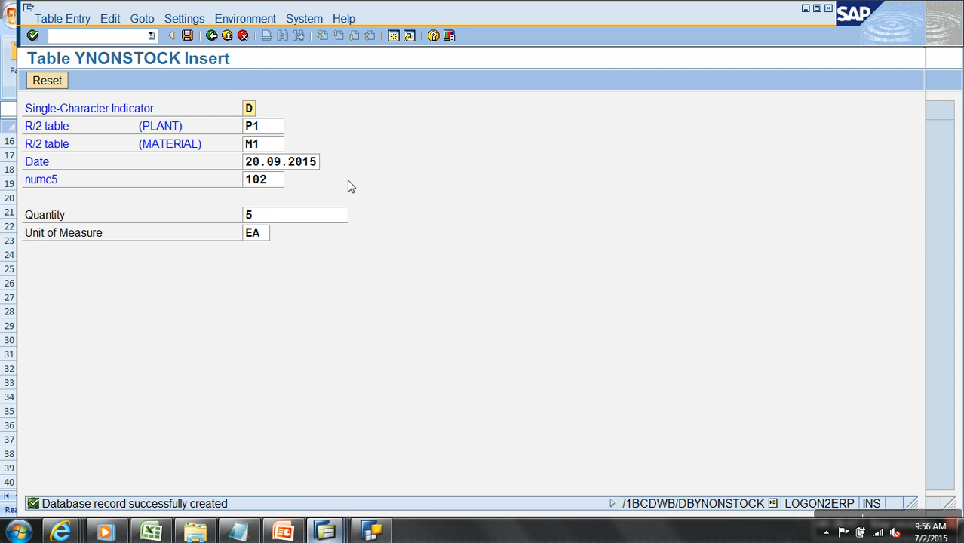
click(211, 36)
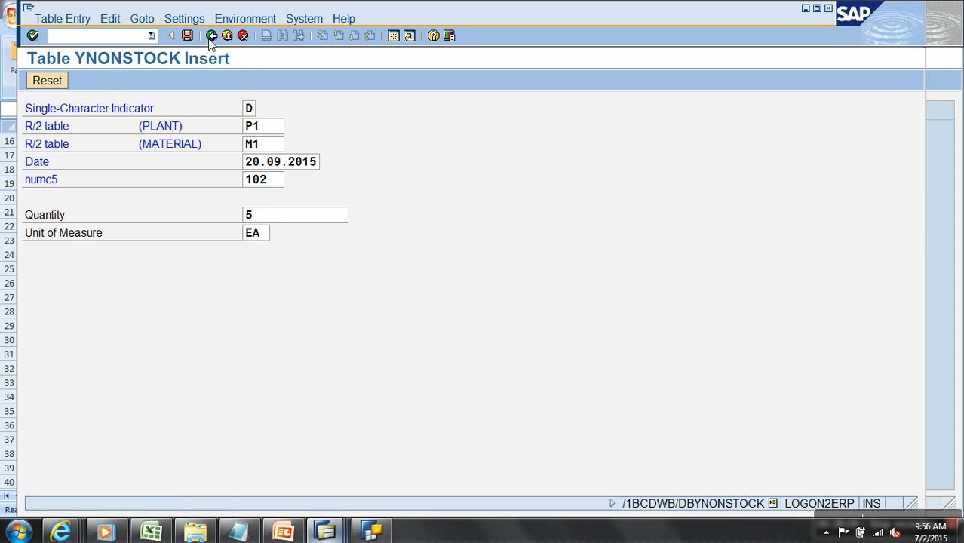
Switch to the BIC_C03 list output, close the system status and return to the Data Warehousing Workbench modeling view.
mouse_move(298, 540)
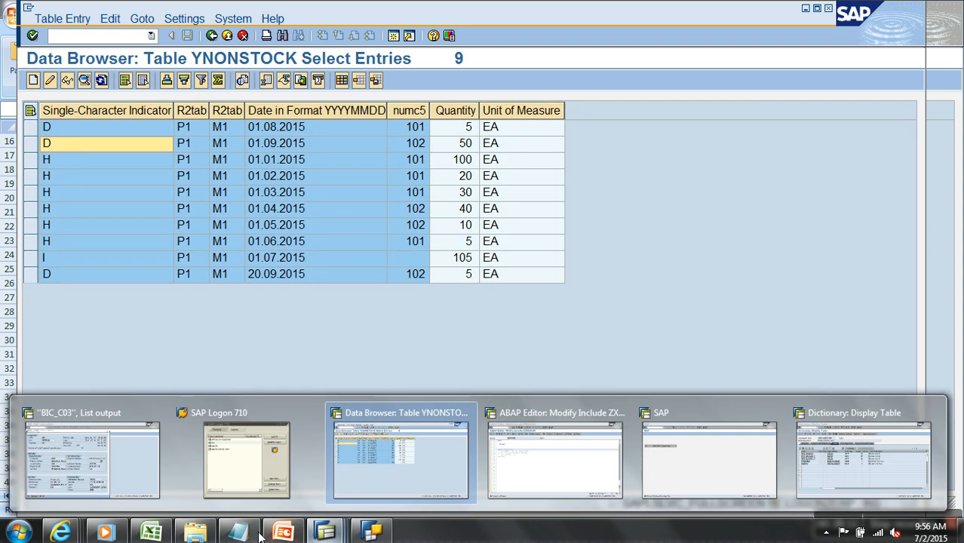
mouse_move(325, 532)
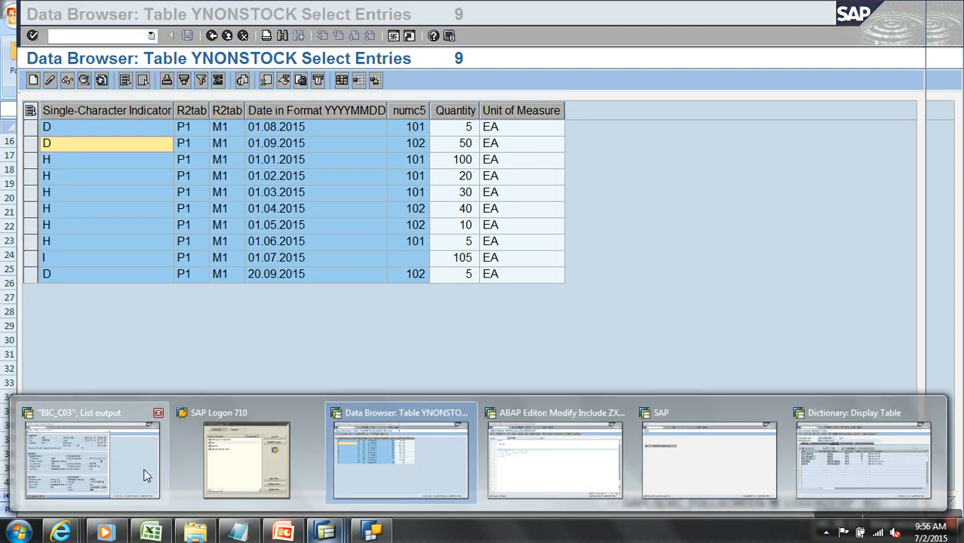
click(149, 475)
click(175, 503)
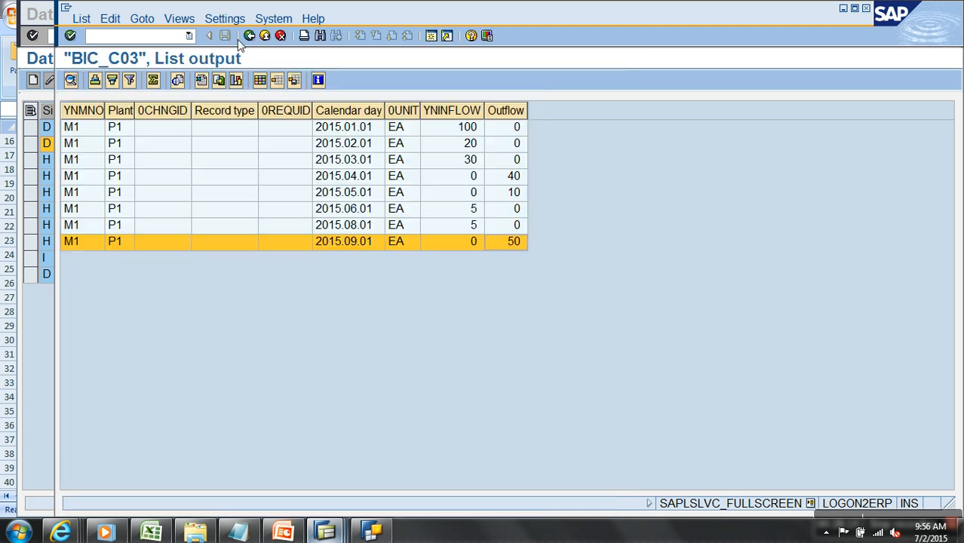
click(265, 36)
click(266, 36)
click(265, 36)
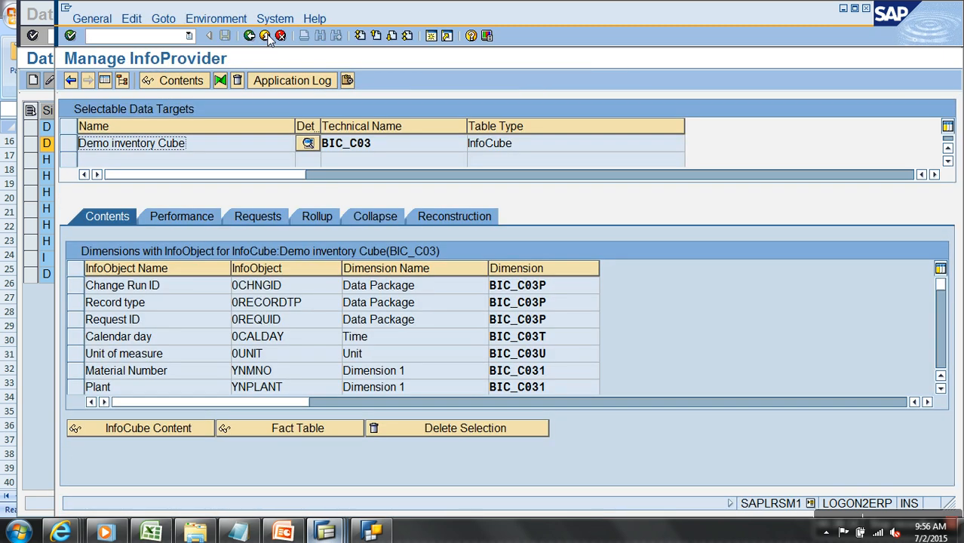
click(265, 36)
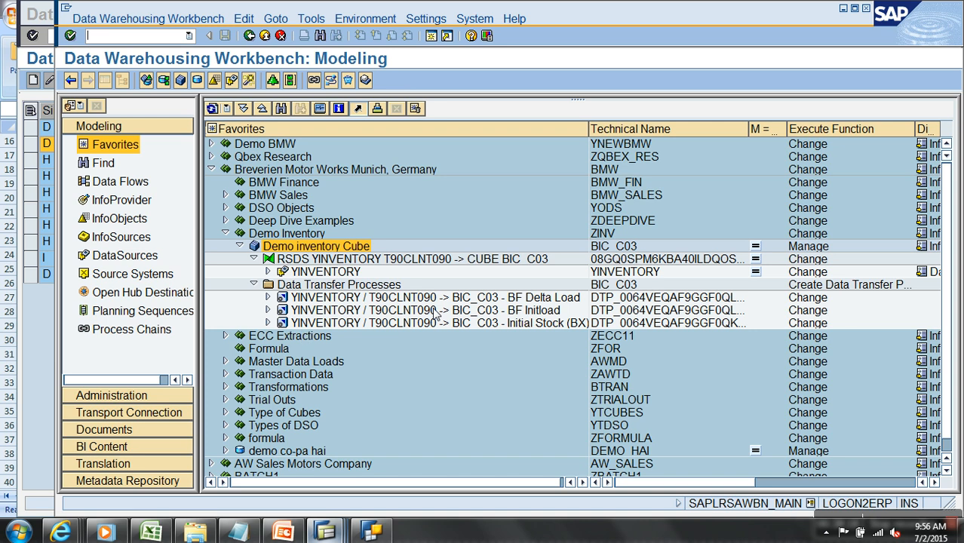
Open the "load moments" InfoPackage under YINVENTORY, hide the navigation area and show its data selection.
click(267, 271)
double_click(340, 285)
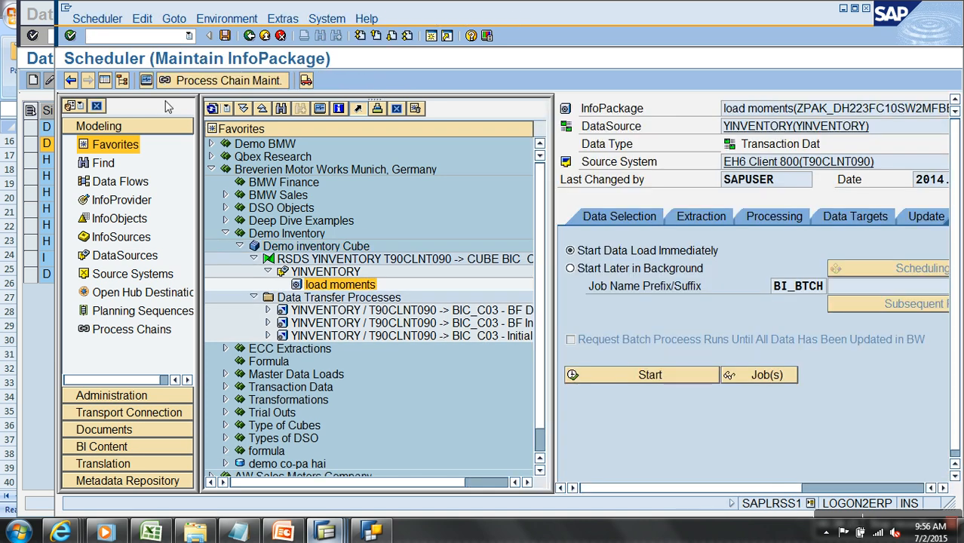
click(104, 80)
click(151, 218)
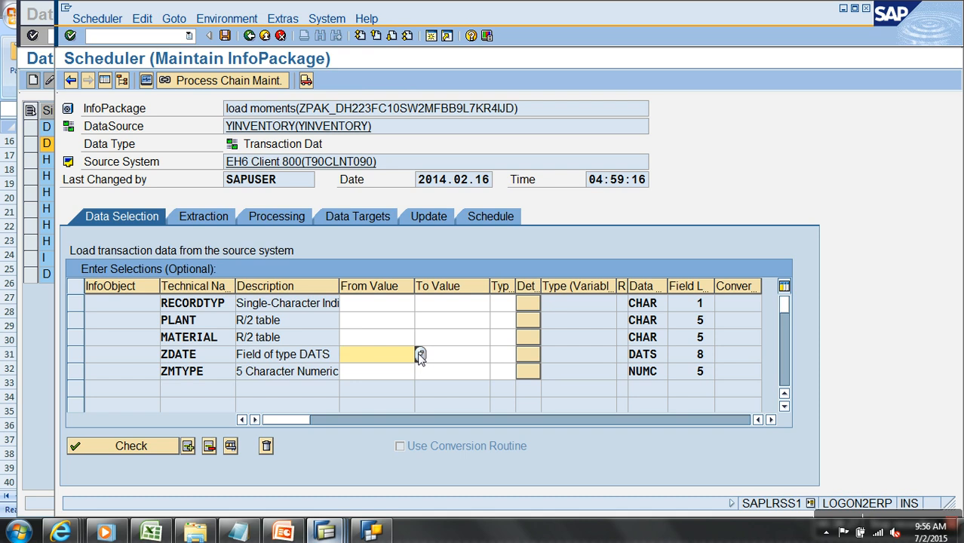
Try to pick a ZDATE from value, and try entering it as 20.09.2015.
click(420, 354)
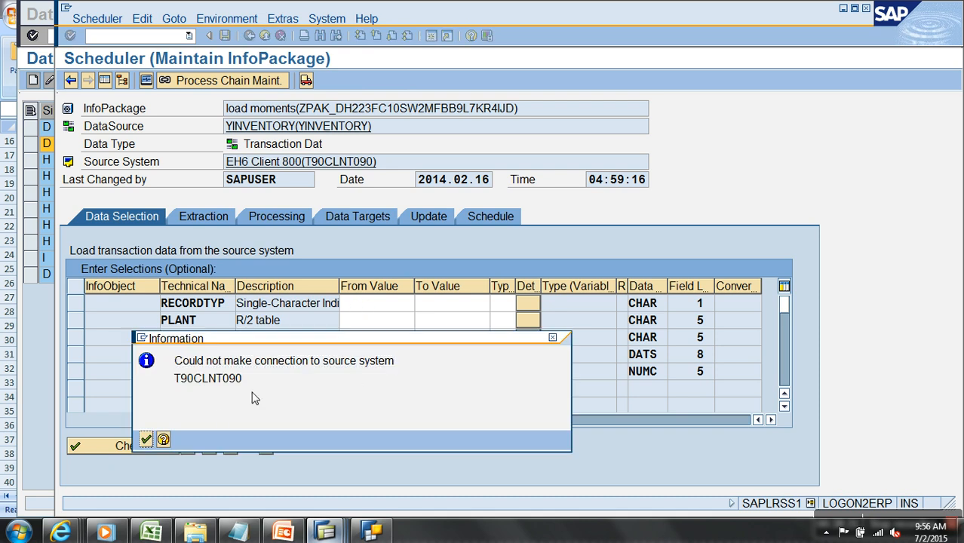
click(148, 439)
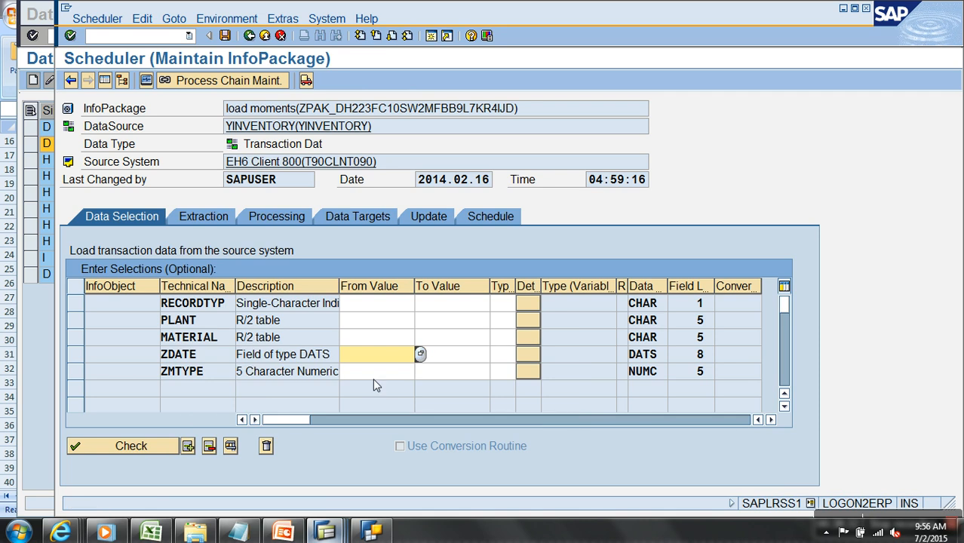
text(2)
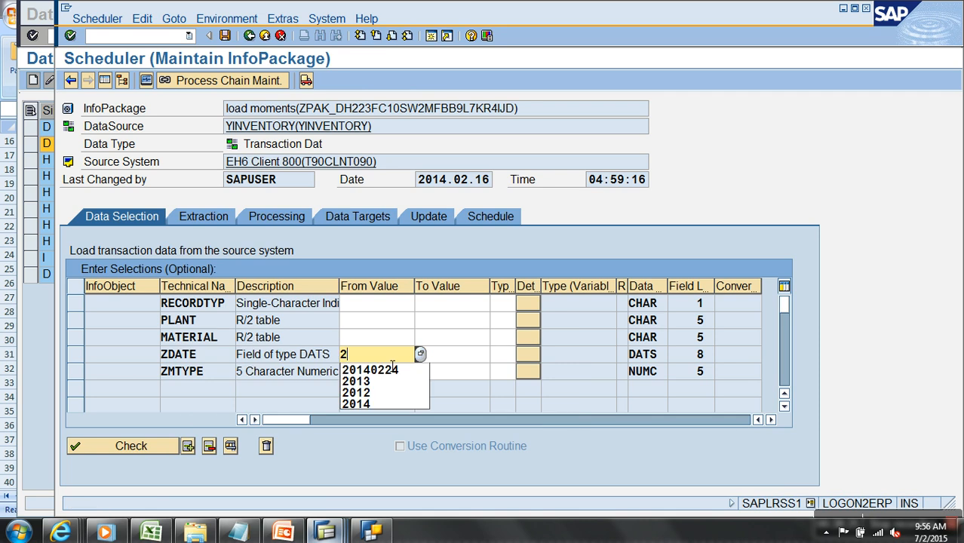
text(0.09.2015)
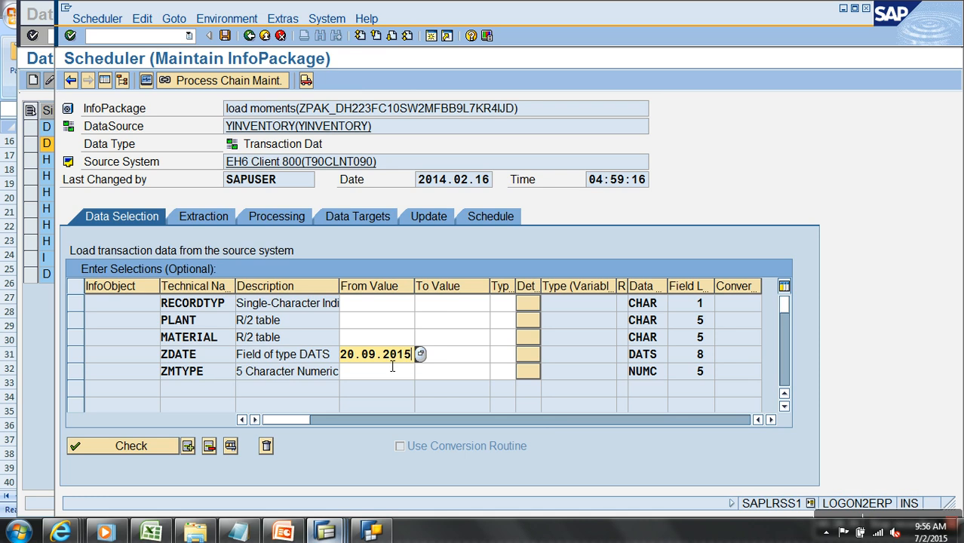
key(Return)
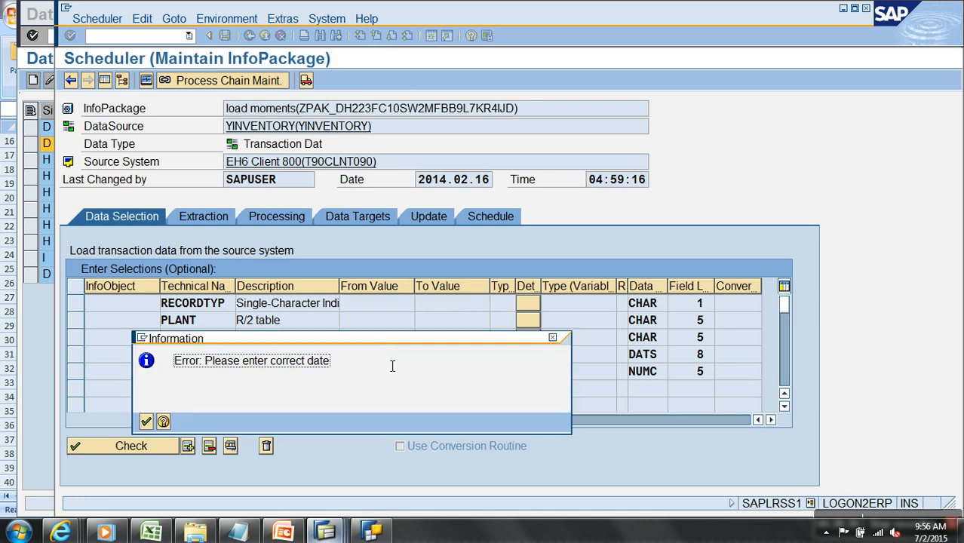
click(145, 421)
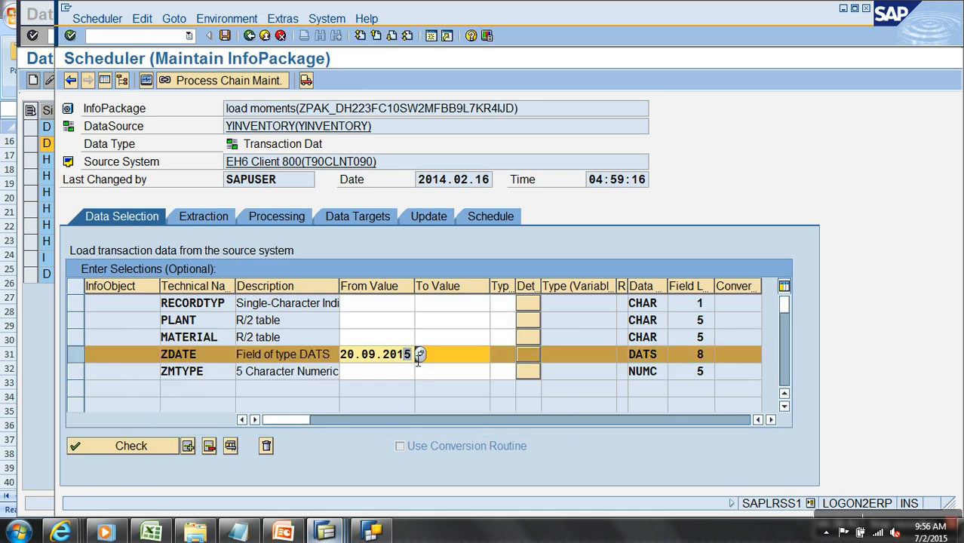
Set the ZDATE from value to 2015.09.20 in the InfoPackage selections.
drag(415, 355, 363, 359)
key(BackSpace)
key(BackSpace)
key(BackSpace)
text(2015.)
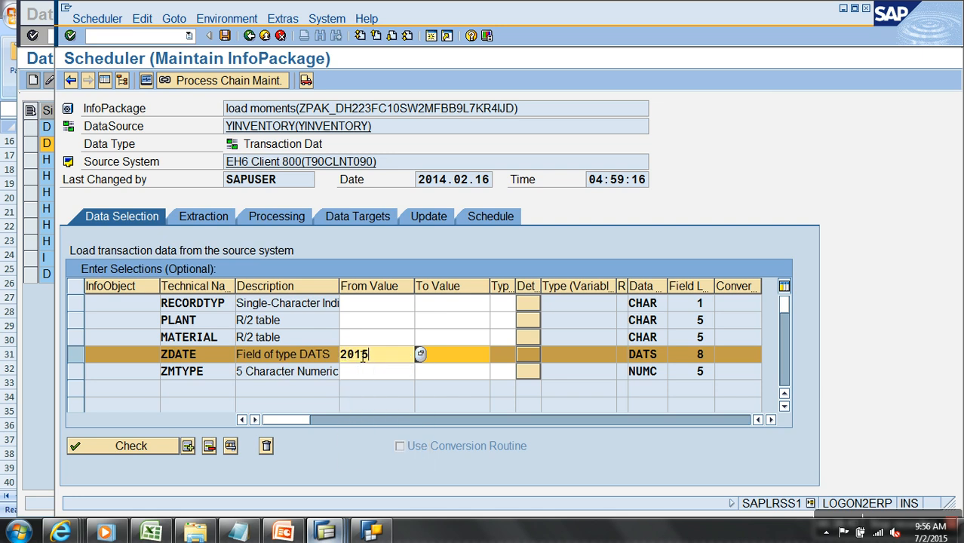
text(09.)
text(20)
key(Return)
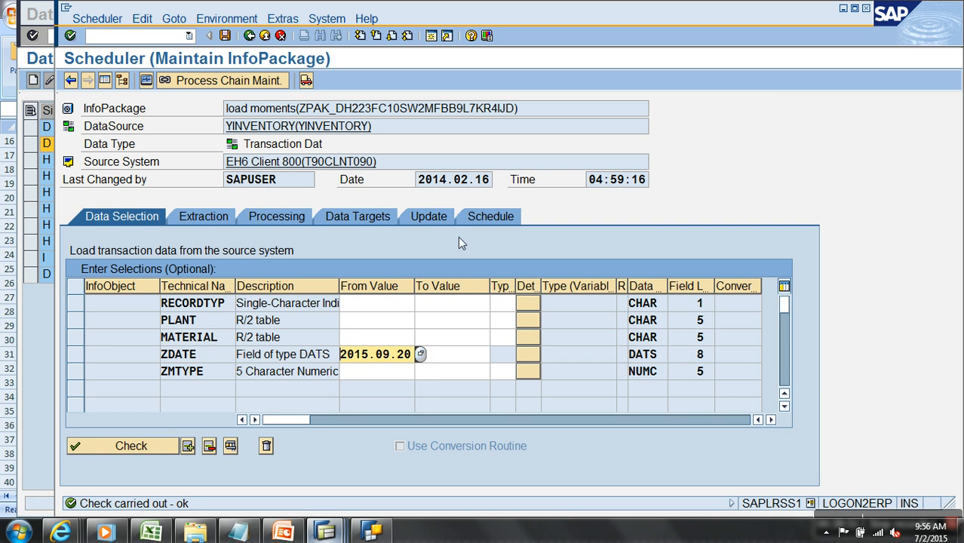
Start the InfoPackage data load immediately and open its monitor.
click(490, 217)
click(185, 374)
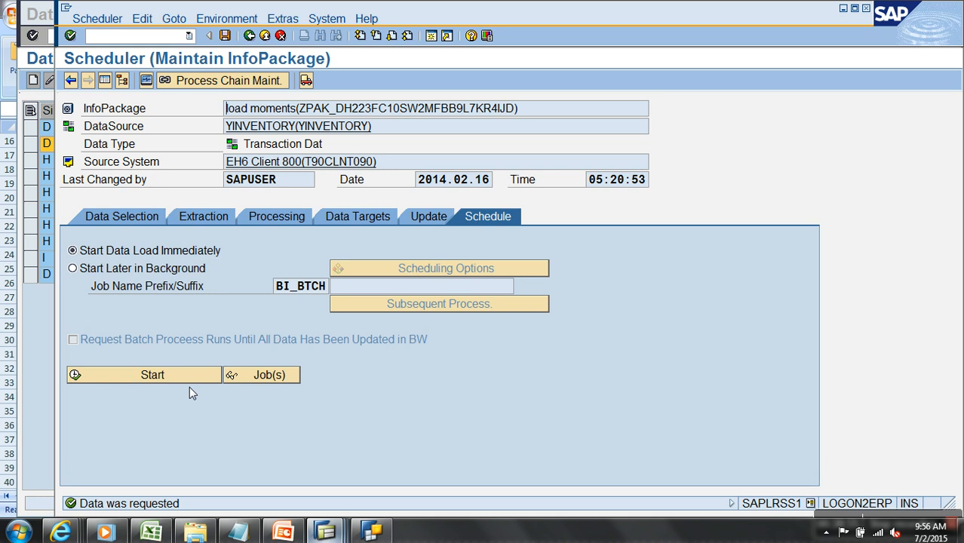
click(146, 80)
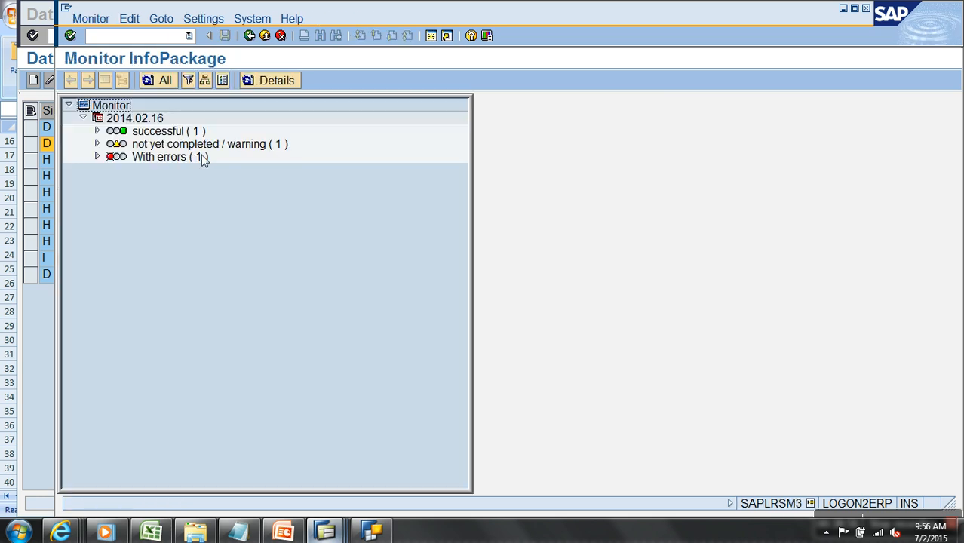
Track the running load moments request under not yet completed until its record arrives, and return to the modeling tree.
click(98, 143)
click(236, 187)
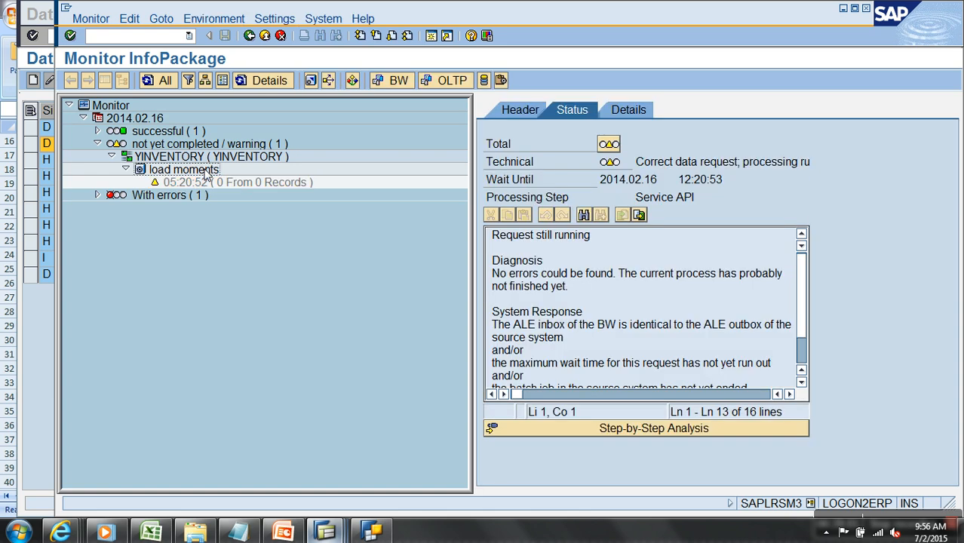
click(202, 182)
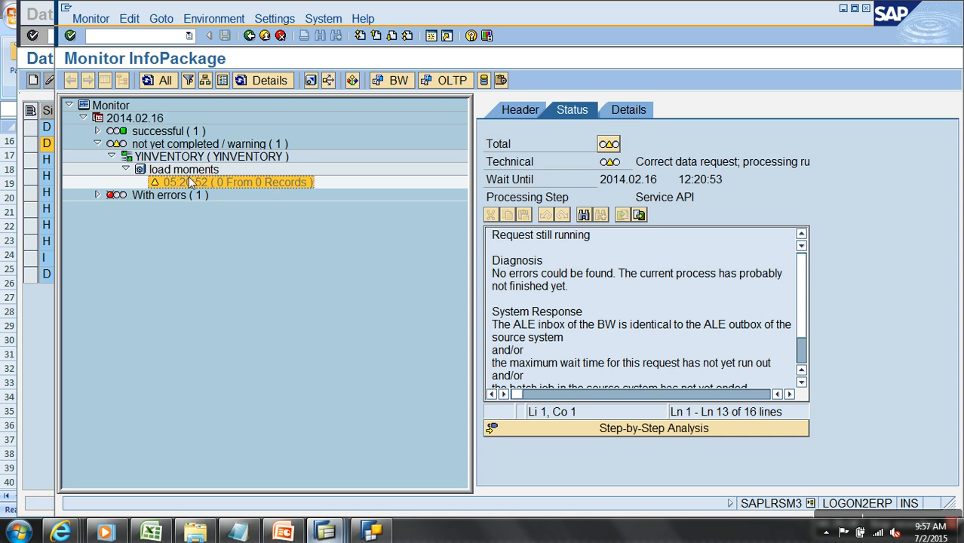
click(198, 173)
click(203, 182)
click(194, 170)
click(208, 184)
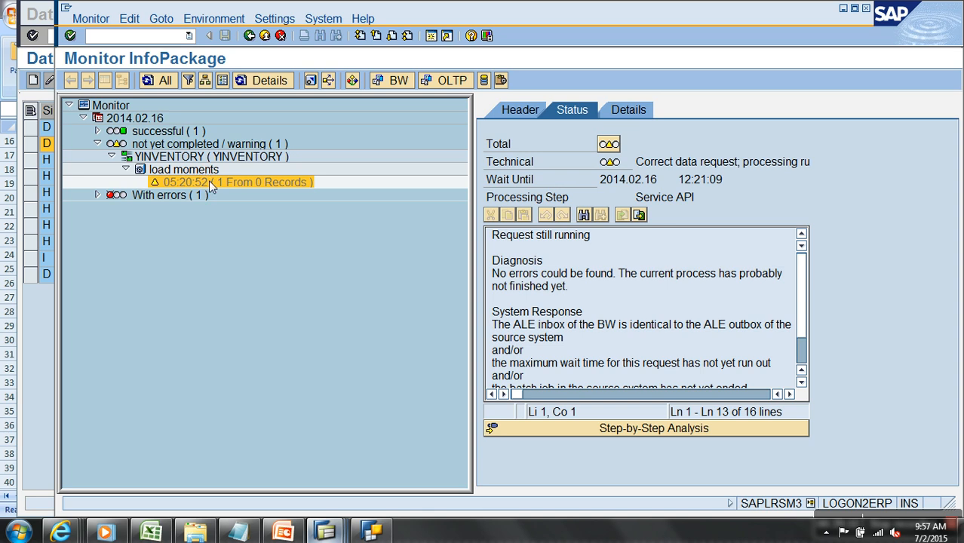
click(199, 172)
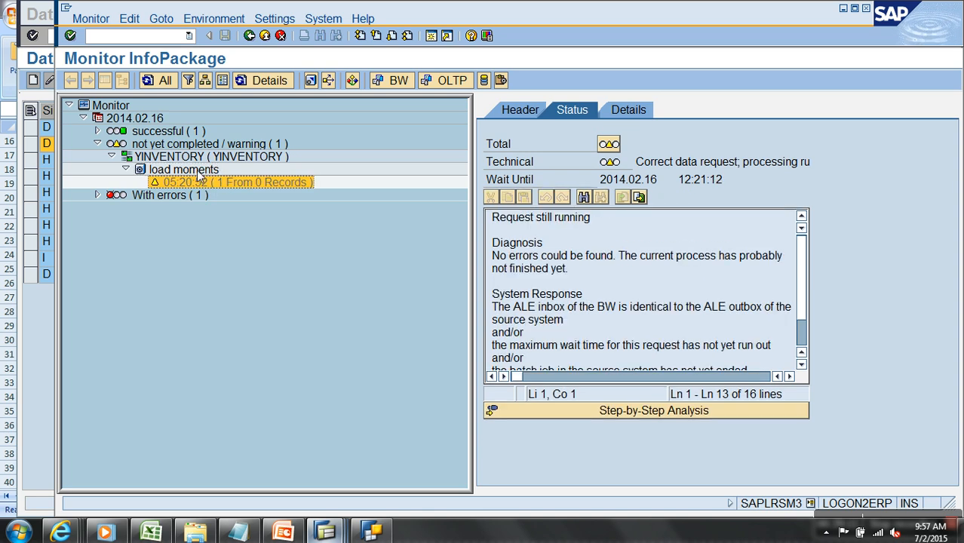
click(209, 184)
click(180, 170)
click(197, 182)
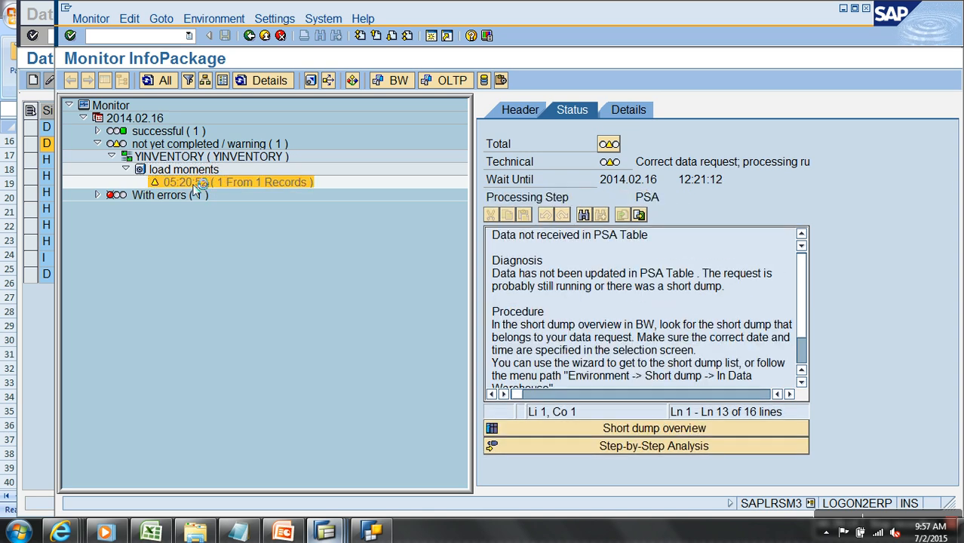
click(192, 181)
click(212, 184)
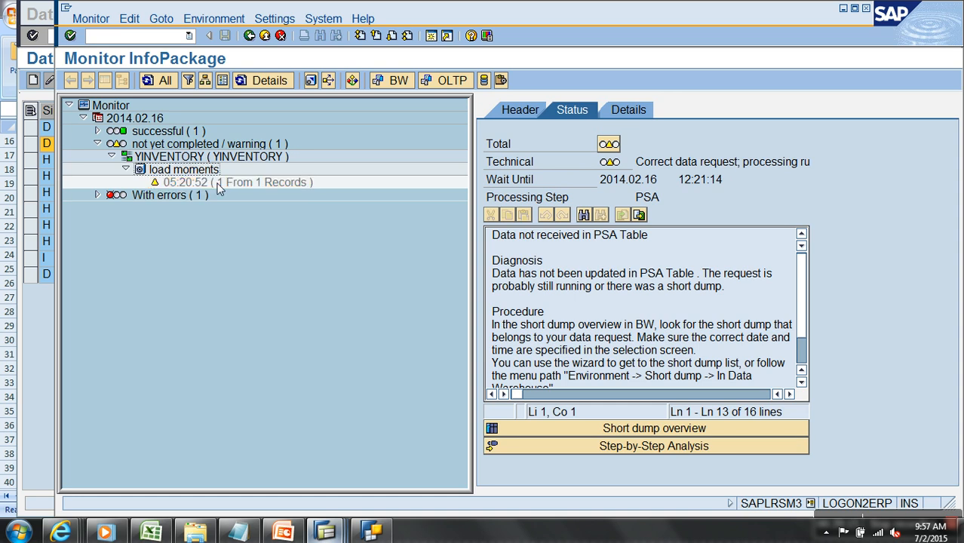
click(264, 36)
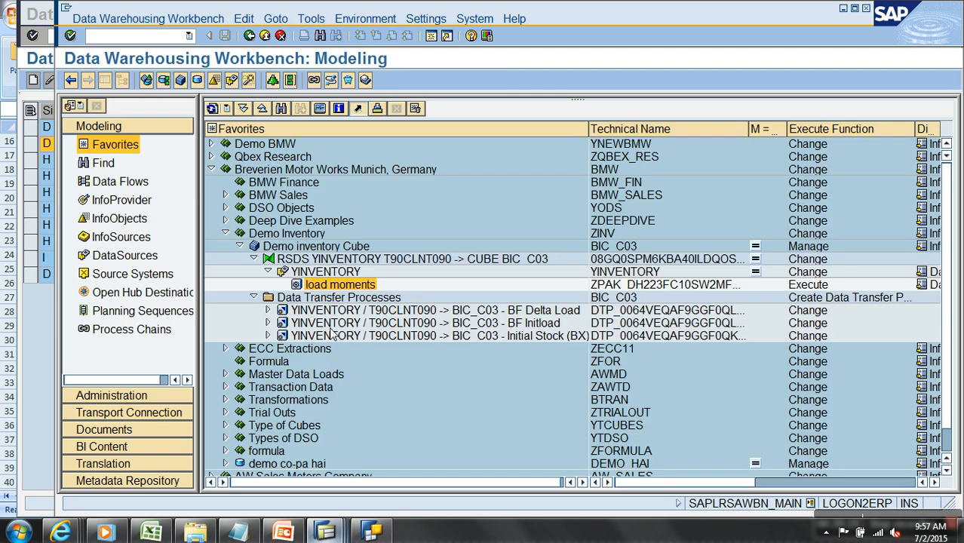
Open the BF Delta Load data transfer process, hide the navigation area, execute it and display its request monitor.
click(534, 312)
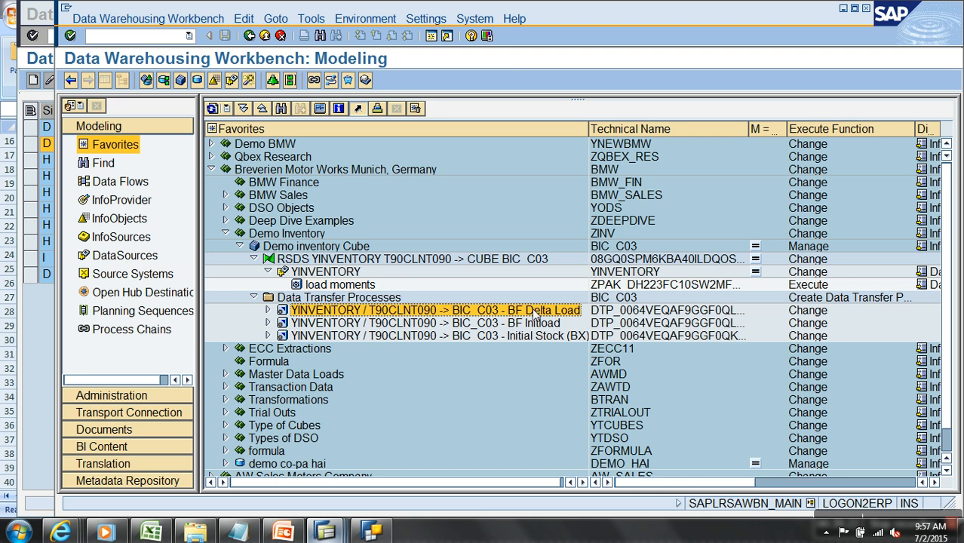
click(545, 325)
click(548, 339)
double_click(551, 313)
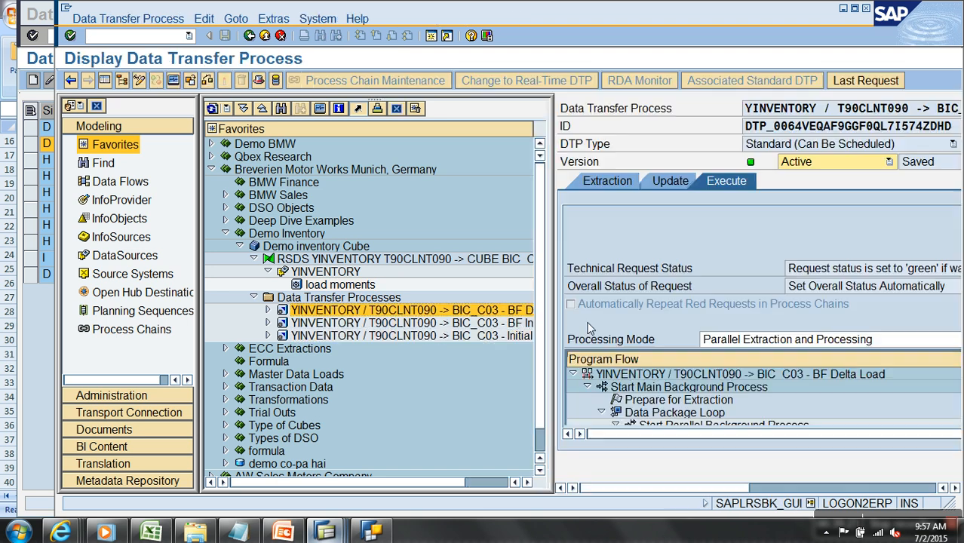
click(118, 83)
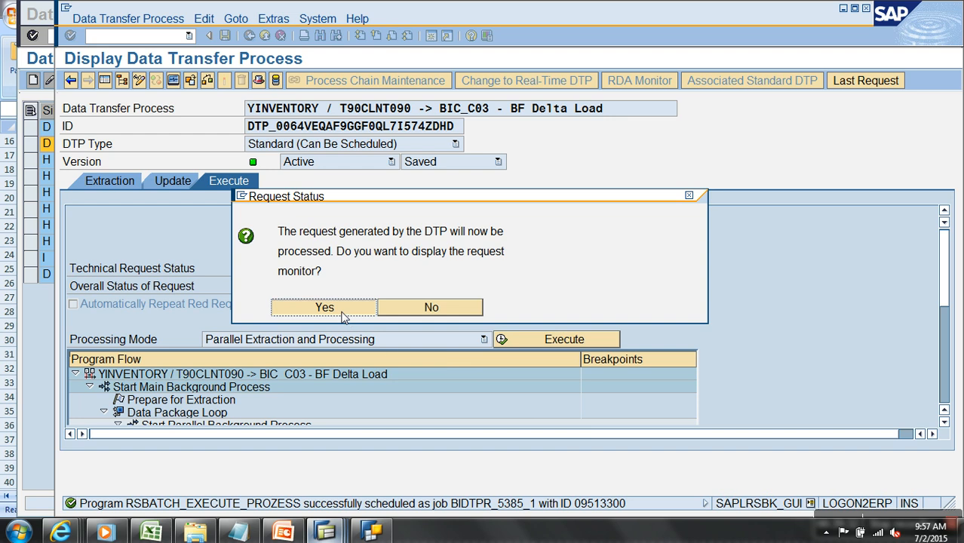
click(309, 307)
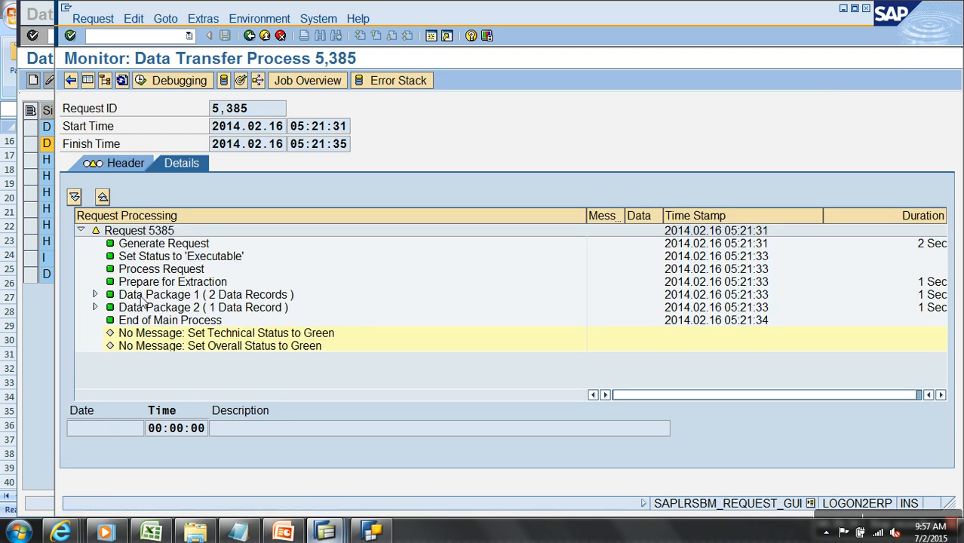
Examine the processing steps of Data Package 1 in the request monitor and leave it for the cube's request list.
click(95, 295)
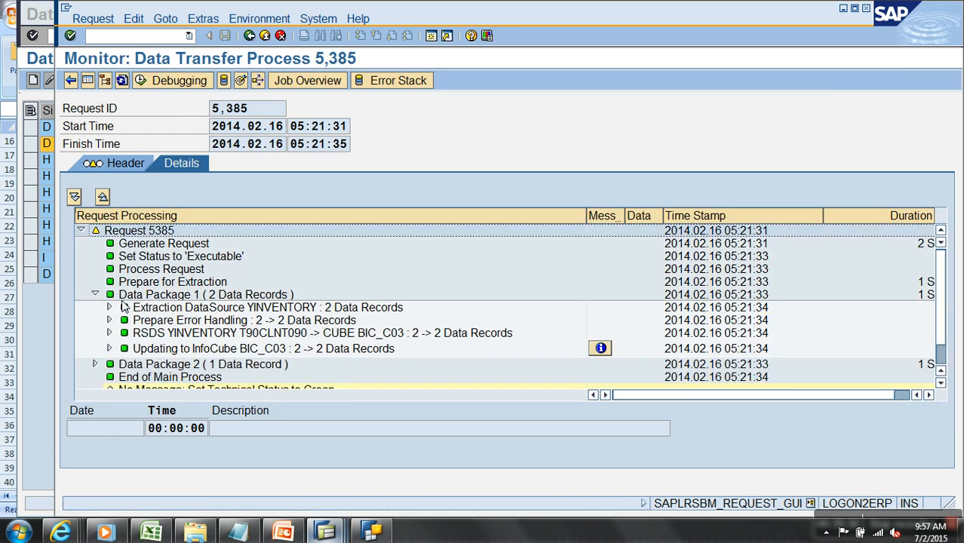
click(287, 323)
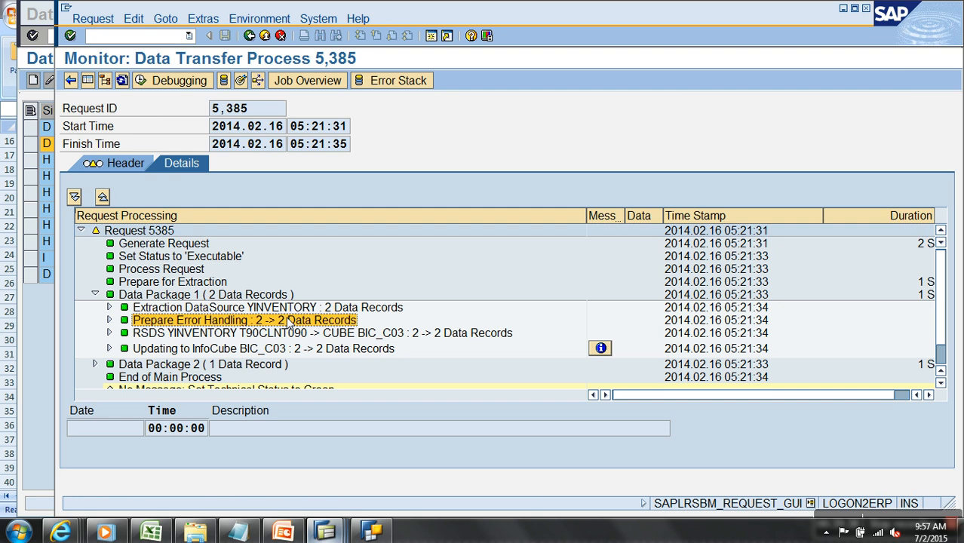
click(266, 38)
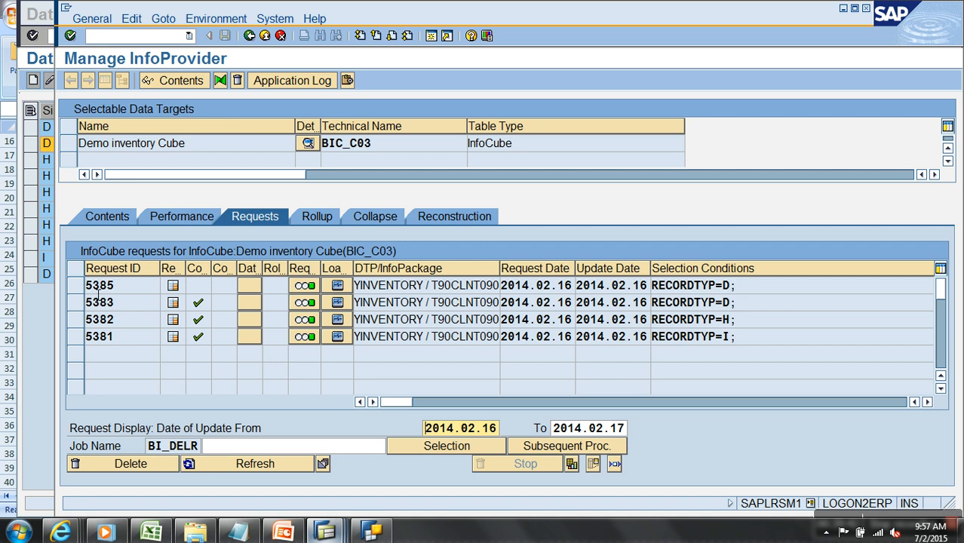
Delete request 5385 from the Demo inventory Cube, refresh the request list and return to the modeling tree.
click(75, 285)
click(136, 464)
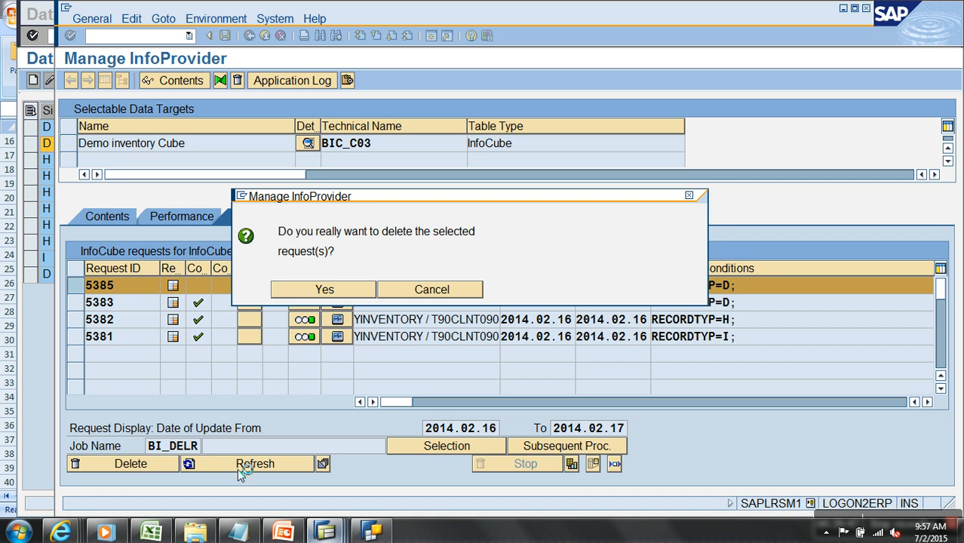
click(257, 463)
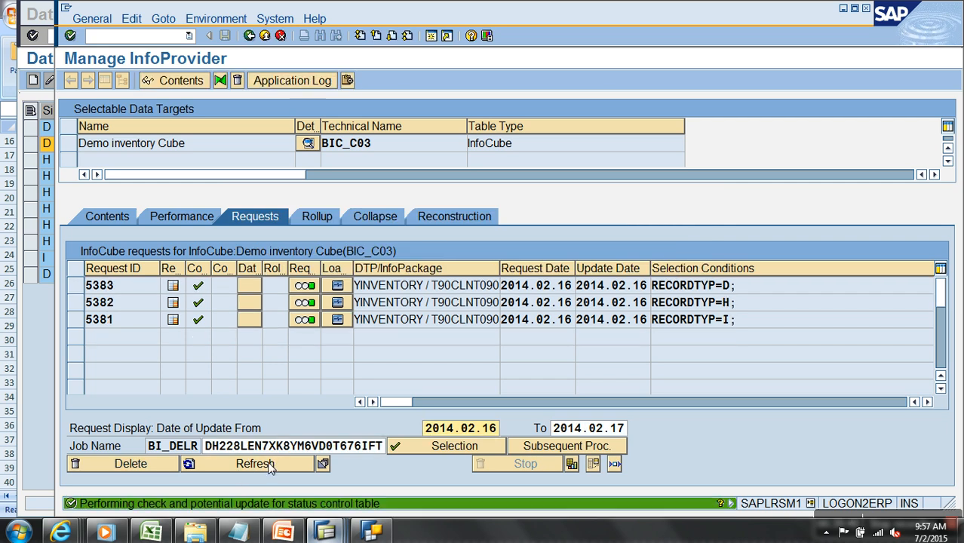
click(266, 36)
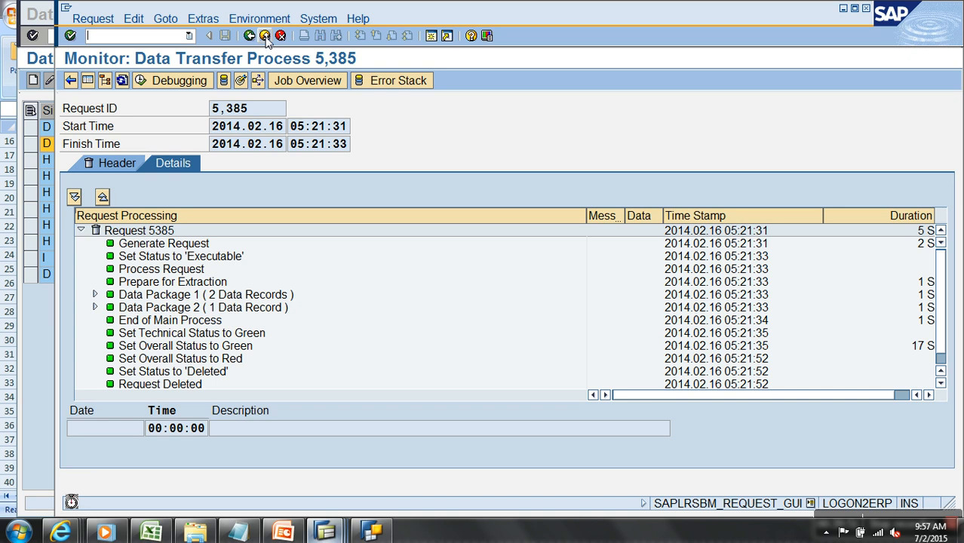
click(266, 36)
Open the BF Delta Load data transfer process in change mode and bring up its extraction filter.
right_click(427, 310)
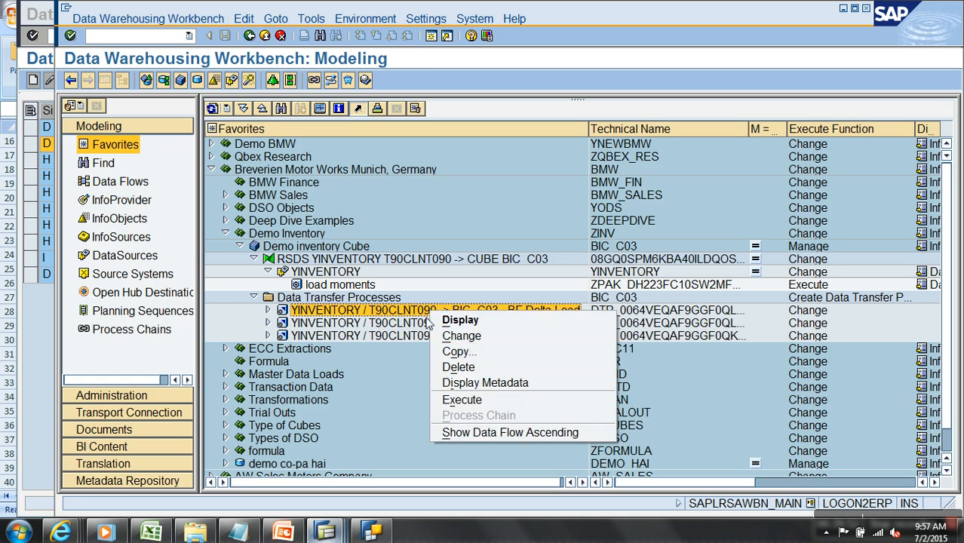
click(455, 333)
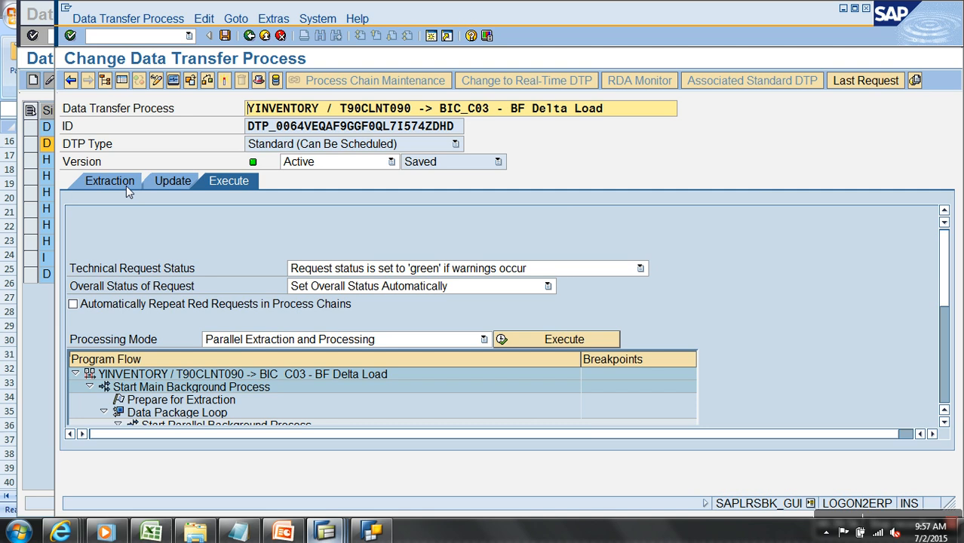
click(113, 182)
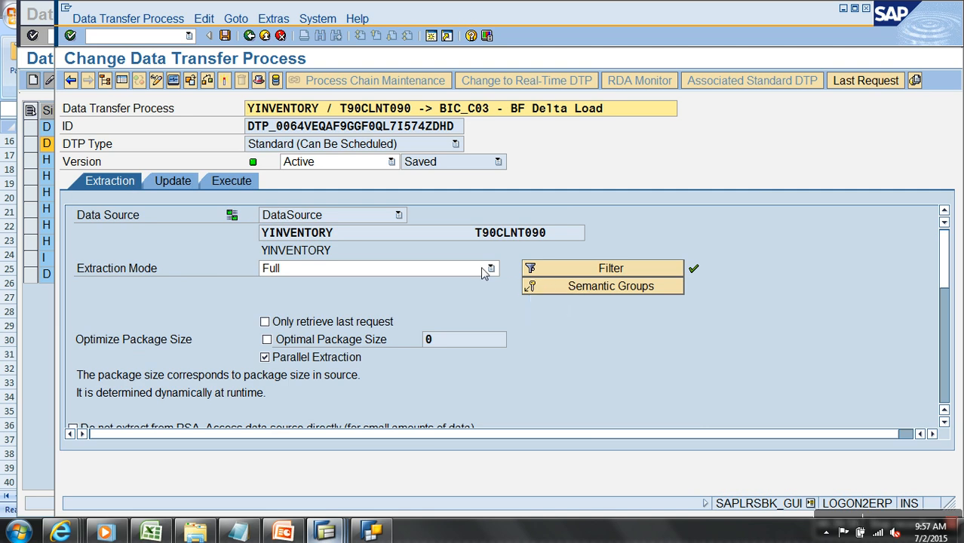
click(556, 270)
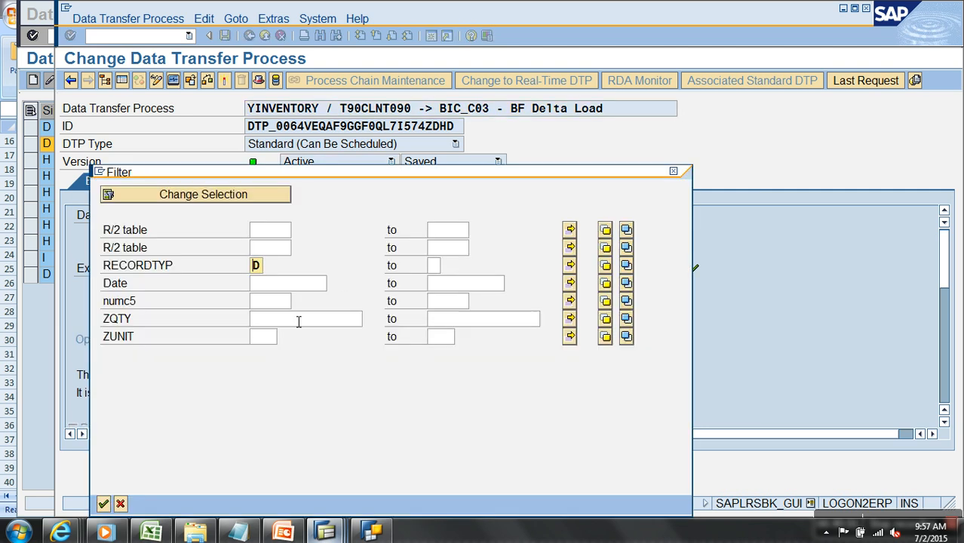
Set the filter's Date from value to 2015.09.20 and activate the data transfer process.
click(282, 287)
click(333, 283)
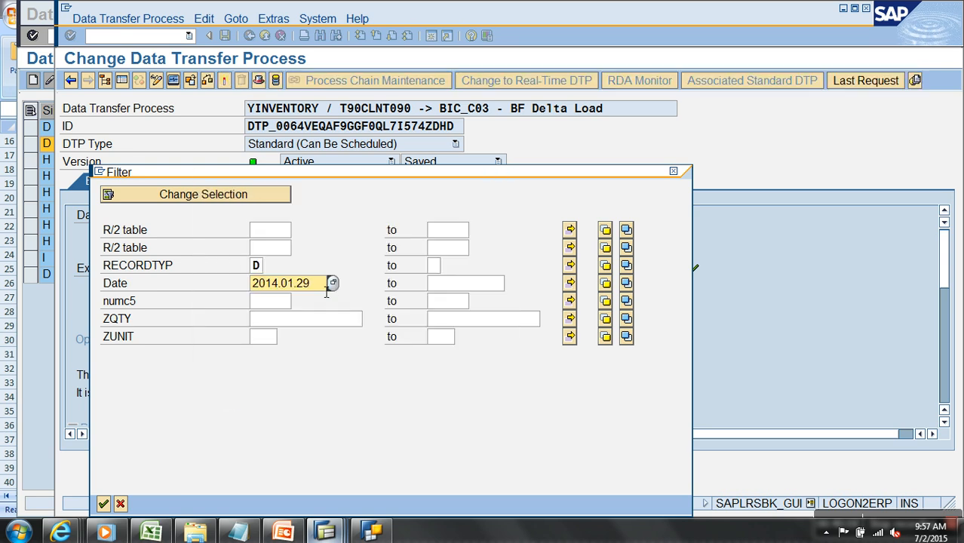
key(BackSpace)
key(BackSpace)
key(BackSpace)
key(BackSpace)
key(BackSpace)
key(BackSpace)
key(BackSpace)
text(5.09.20)
click(103, 503)
click(224, 80)
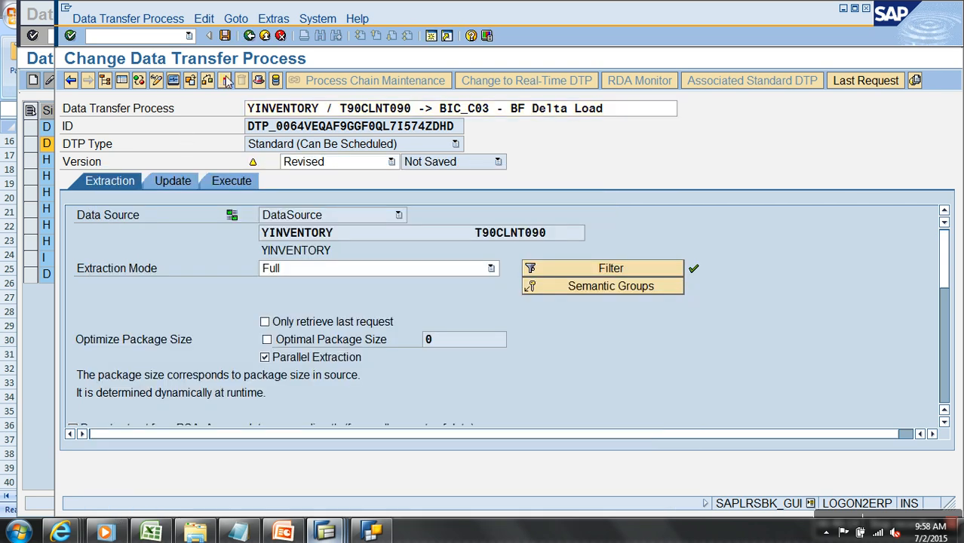
Execute the filtered BF Delta Load data transfer process, display its request monitor and return to the modeling tree.
click(226, 181)
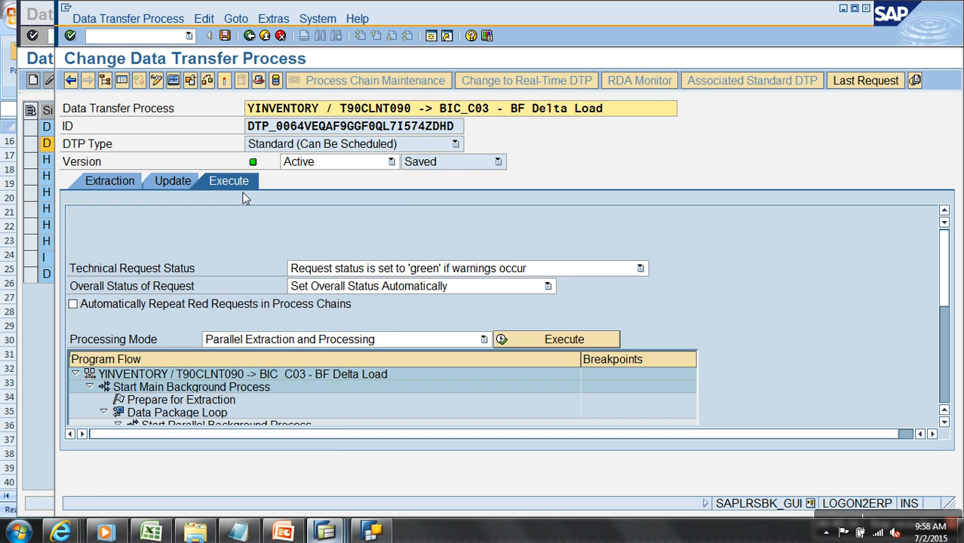
click(560, 341)
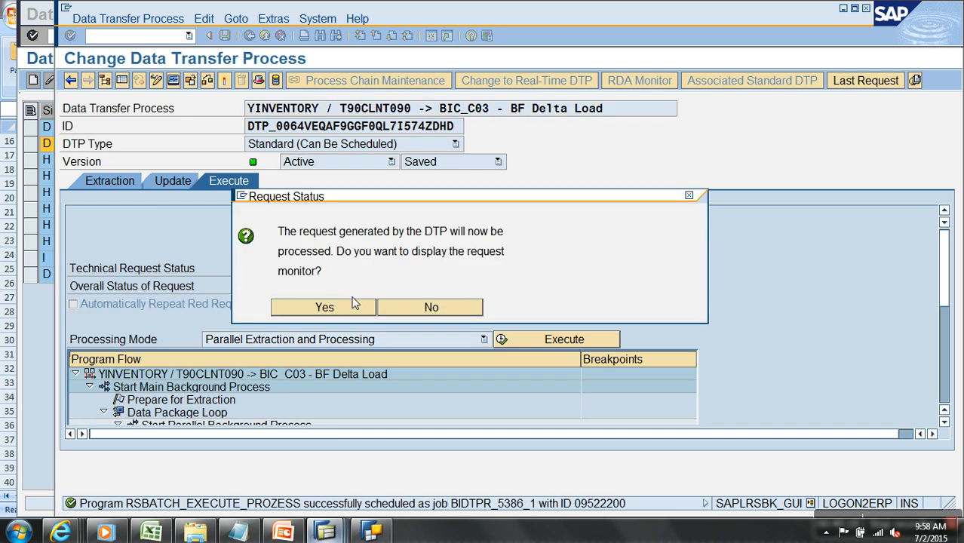
click(350, 307)
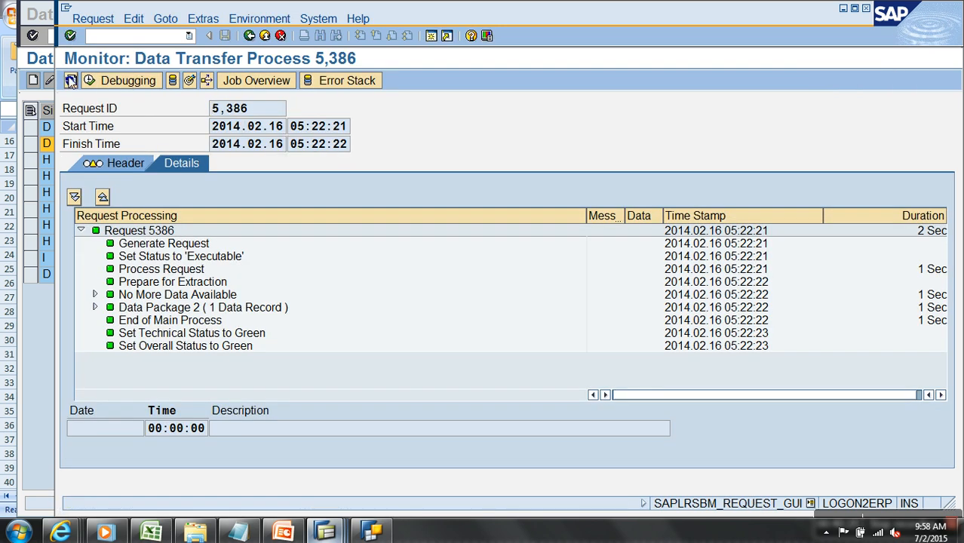
click(267, 37)
click(270, 37)
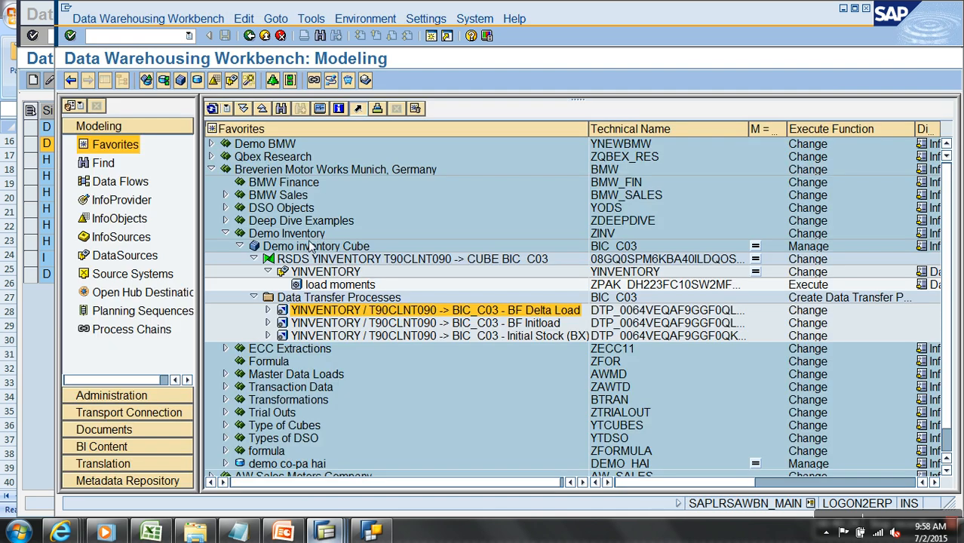
Open the request management of the Demo inventory Cube at full width to check the loaded requests.
right_click(307, 249)
click(332, 390)
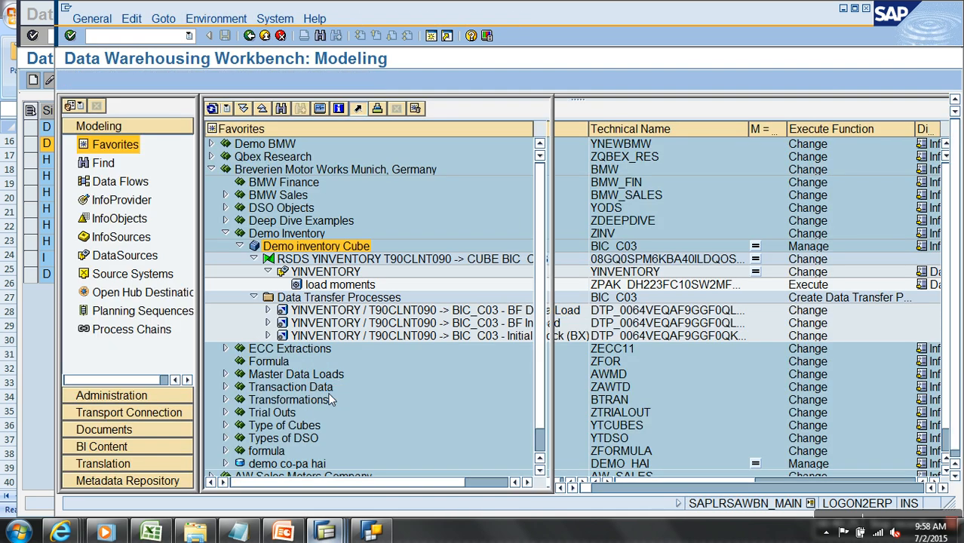
click(105, 81)
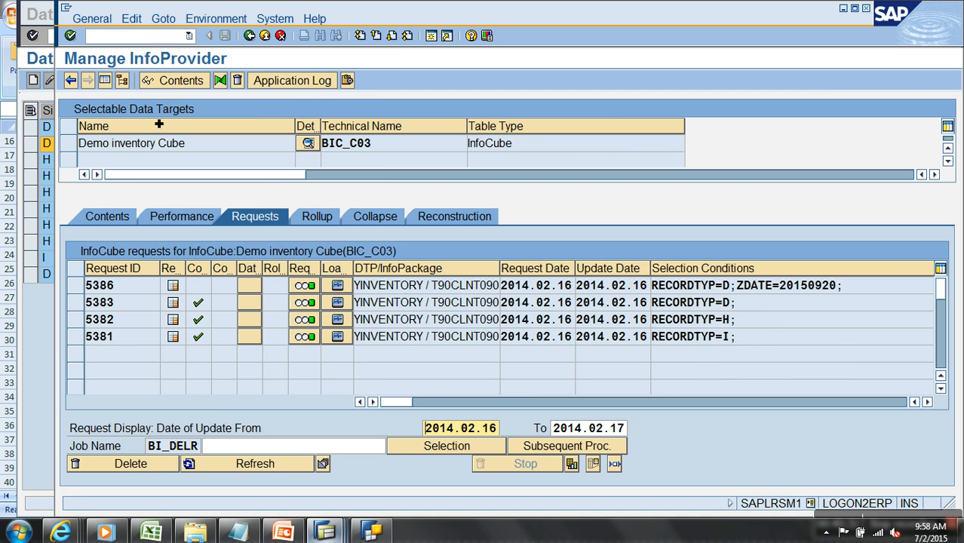
Switch to the BEx Web STOCK report in Internet Explorer and reload it to check the total stock.
click(61, 533)
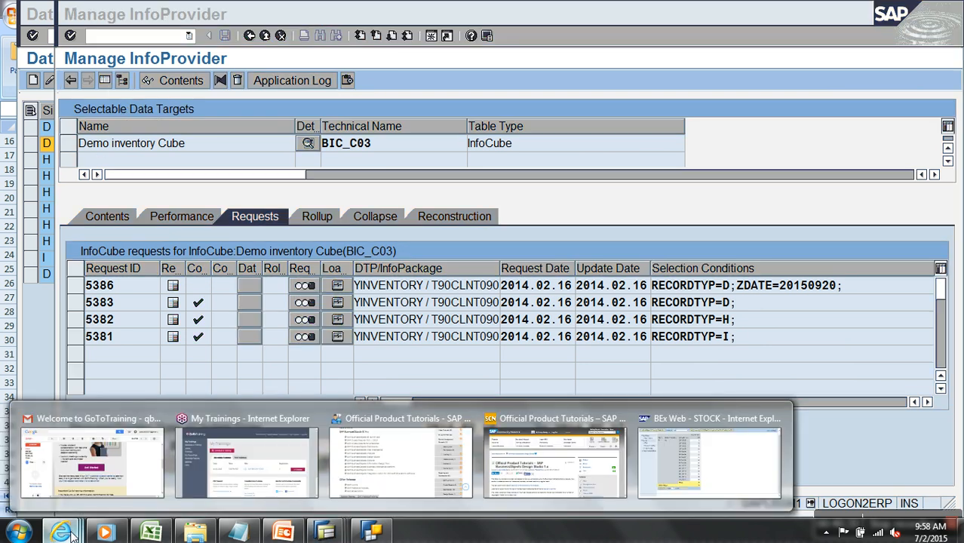
click(752, 438)
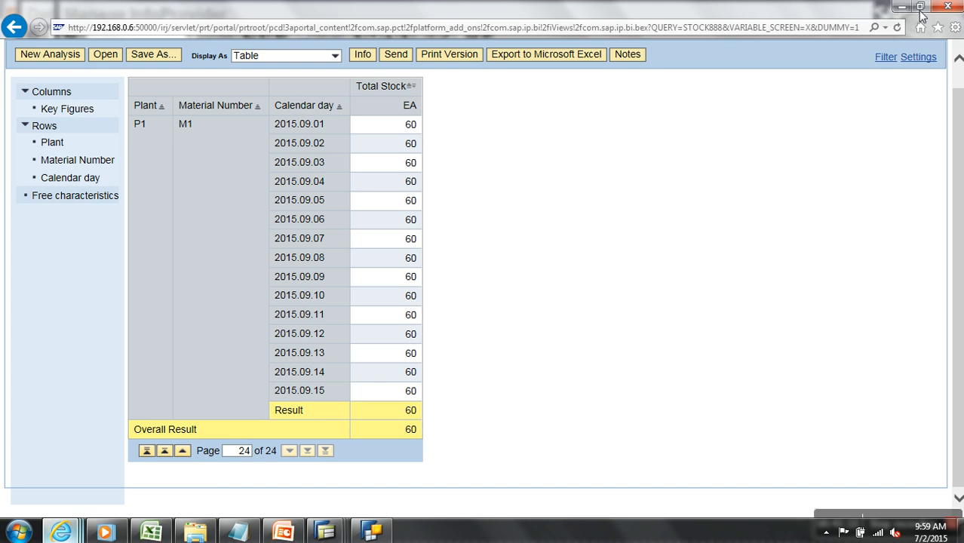
click(896, 29)
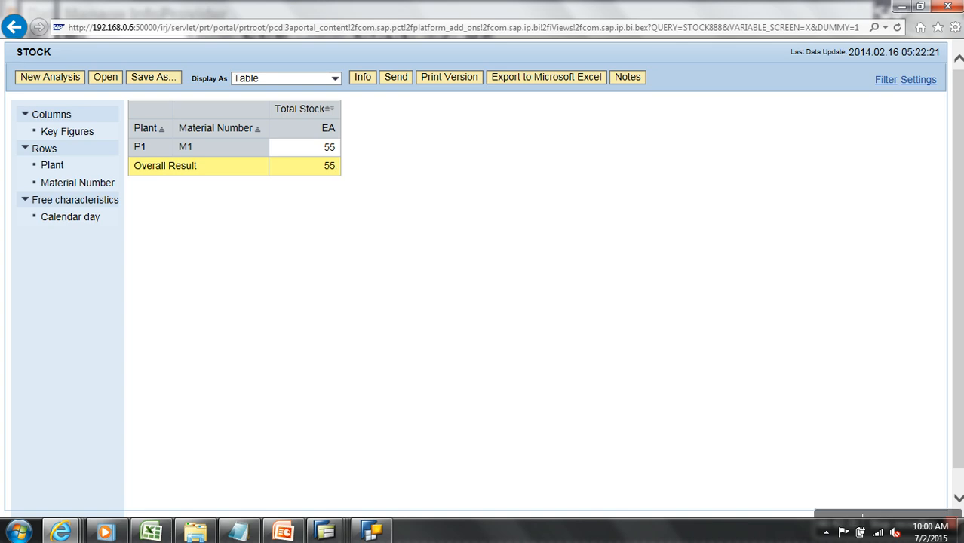
Switch back to SAP, return to the modeling tree and delete all contents of the Demo inventory Cube BIC_C03, closing the log.
key(alt+Tab)
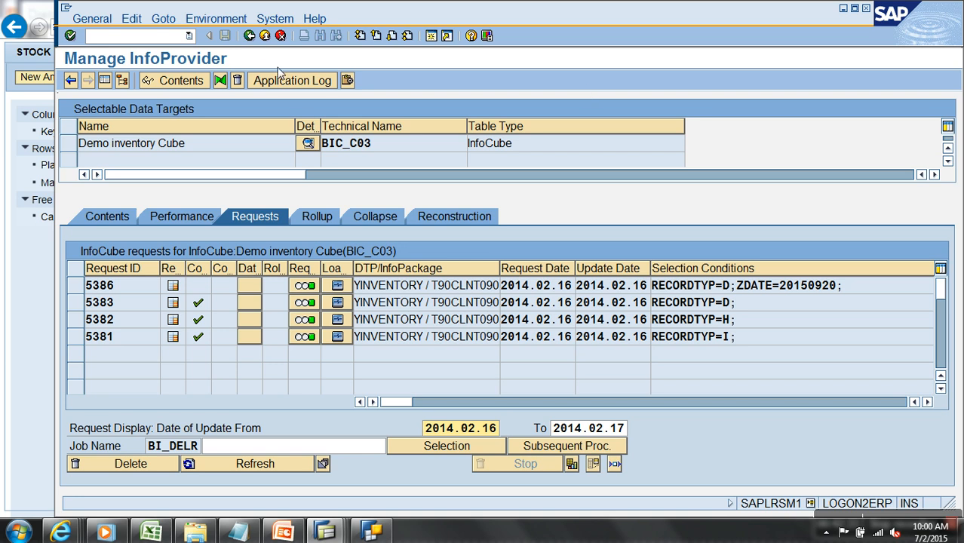
click(264, 37)
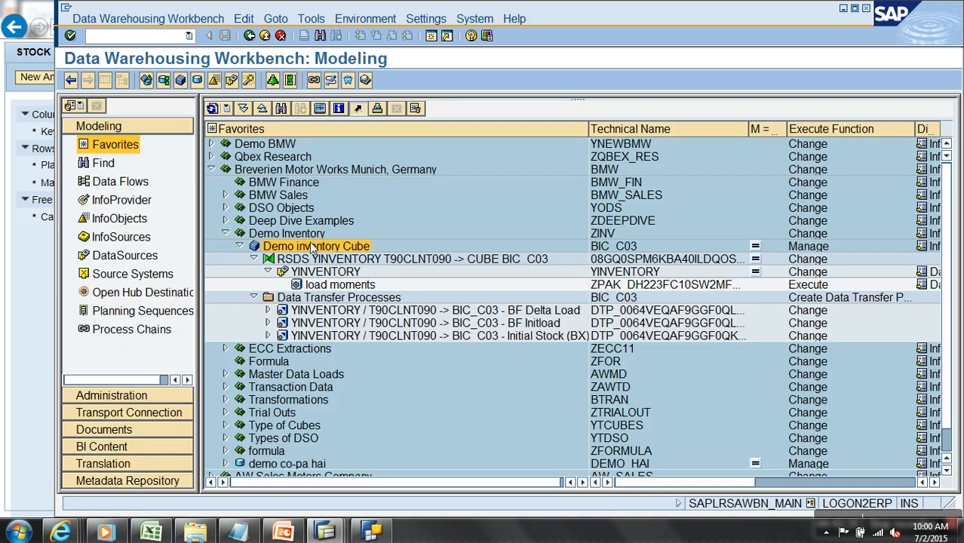
right_click(311, 247)
click(373, 425)
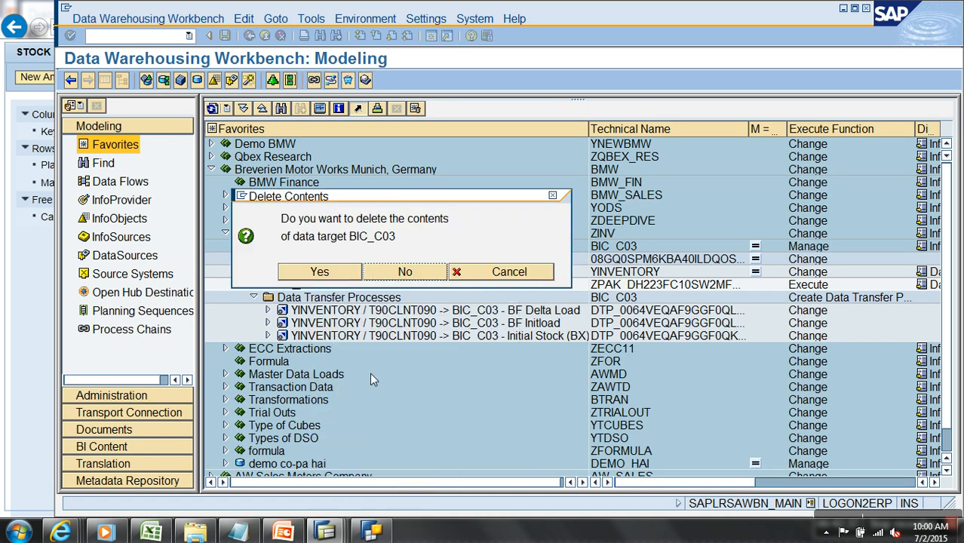
click(332, 270)
click(430, 290)
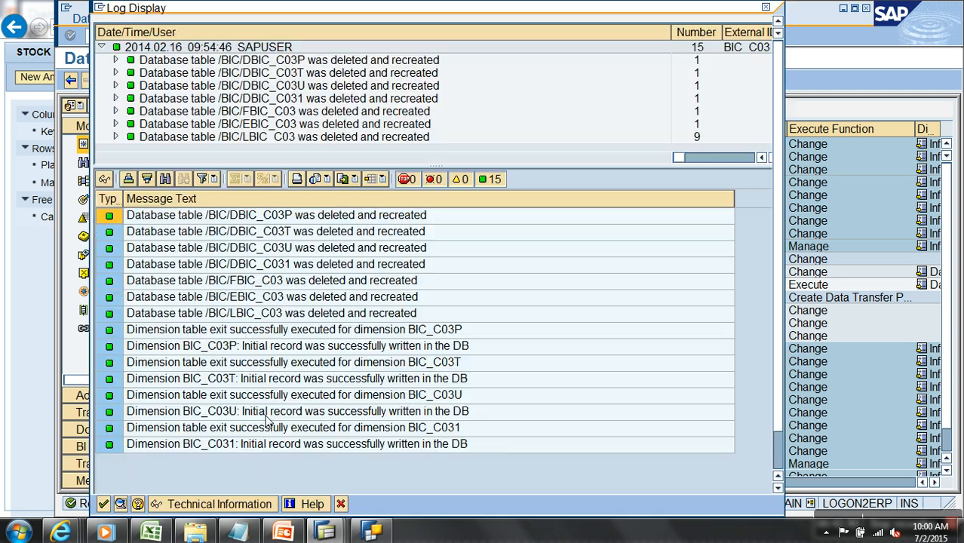
click(103, 504)
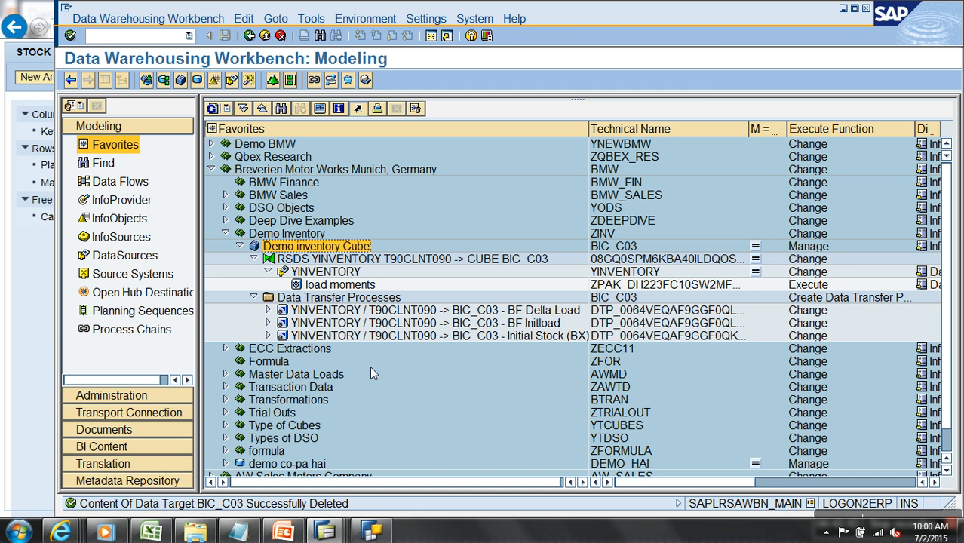
Open the BF Initload data transfer process at full width, execute it and display its request monitor.
double_click(457, 323)
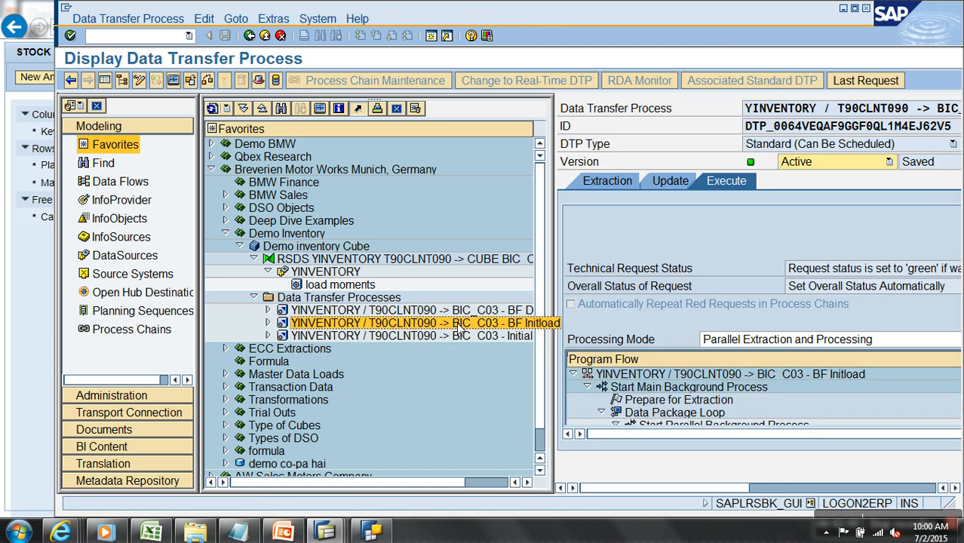
click(105, 80)
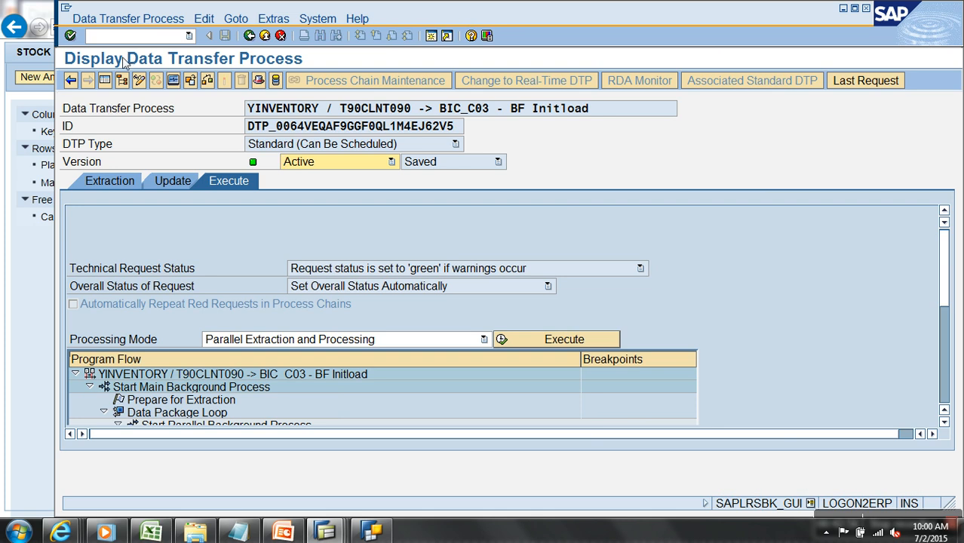
drag(503, 112, 619, 113)
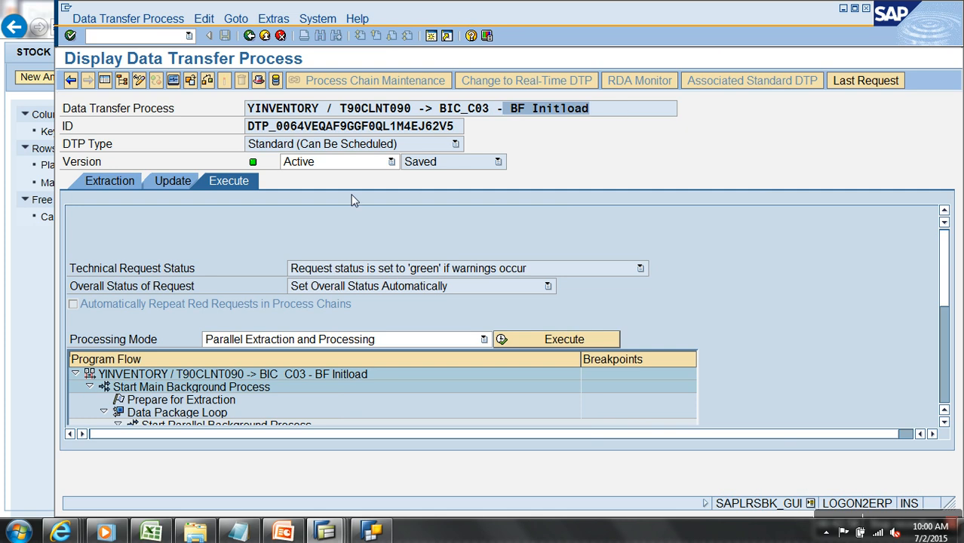
click(547, 344)
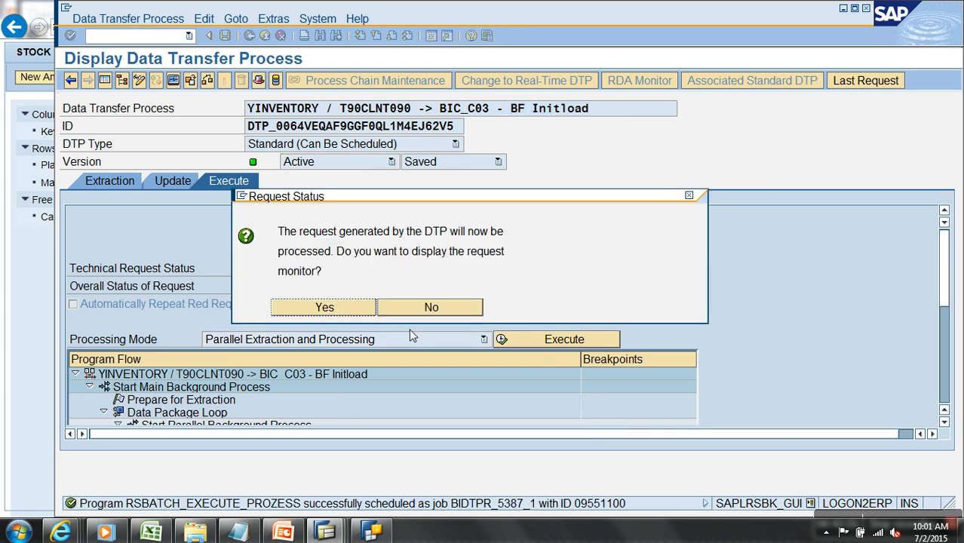
click(343, 309)
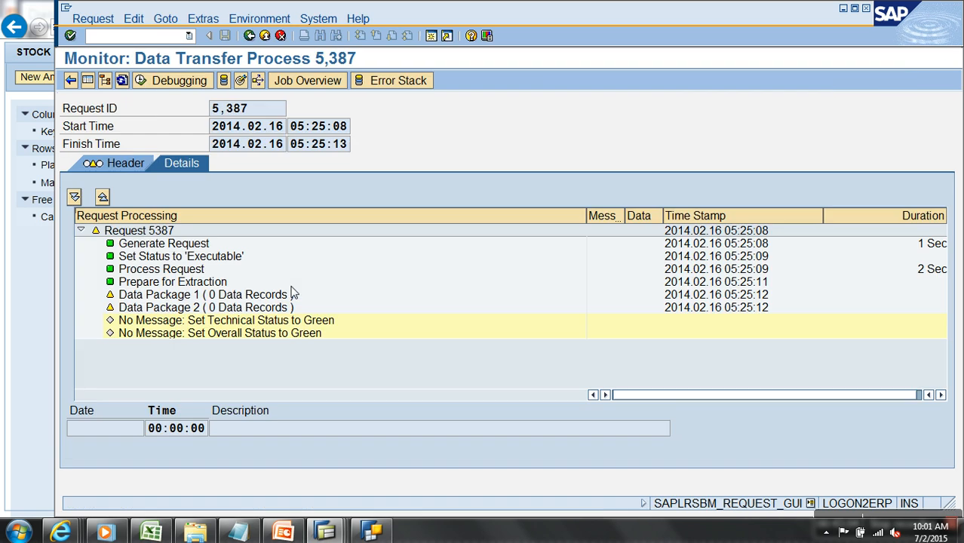
Refresh the BF Initload request monitor until processing completes, and return to the modeling tree.
click(121, 81)
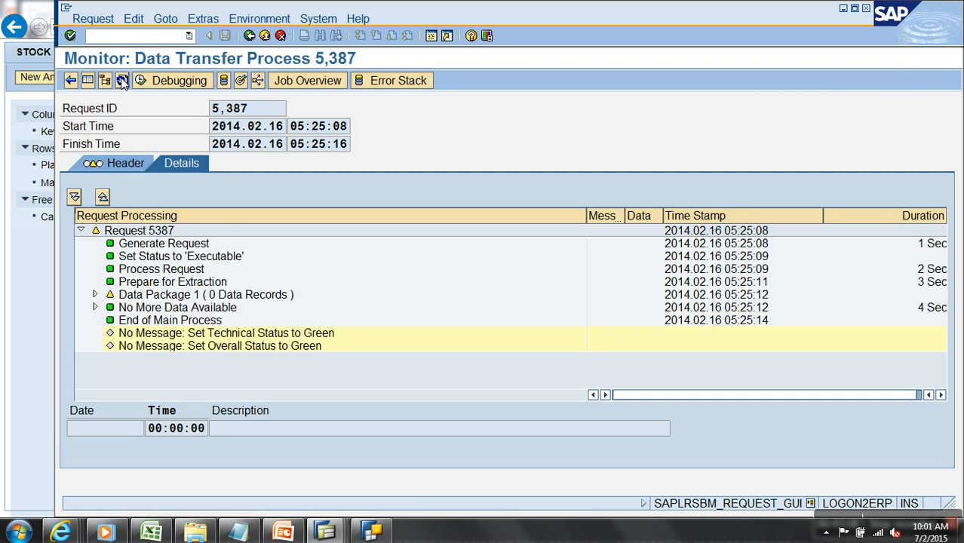
click(121, 81)
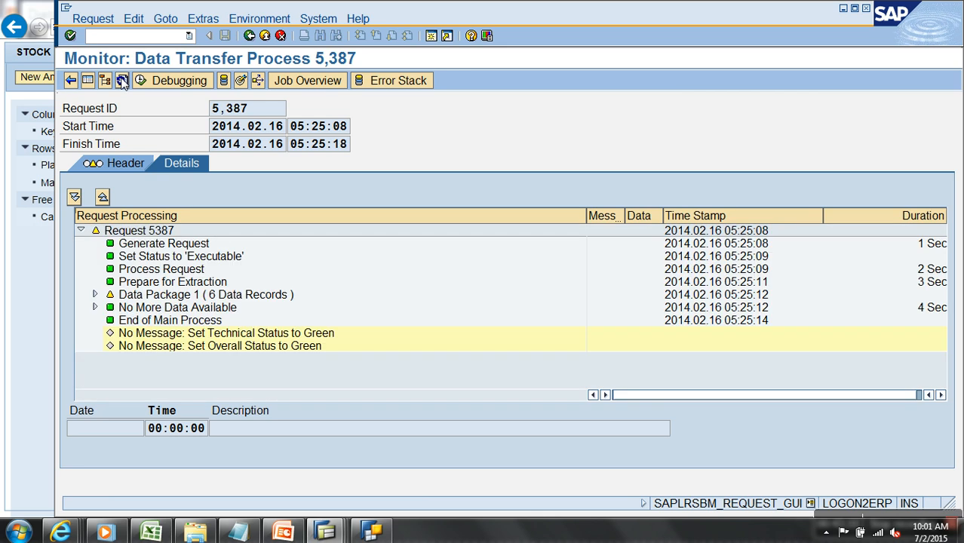
click(122, 80)
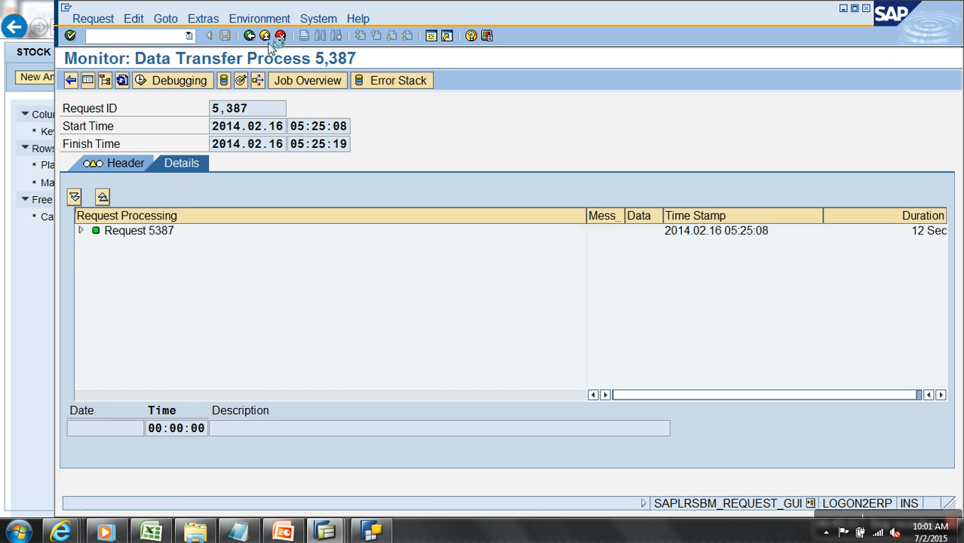
click(266, 36)
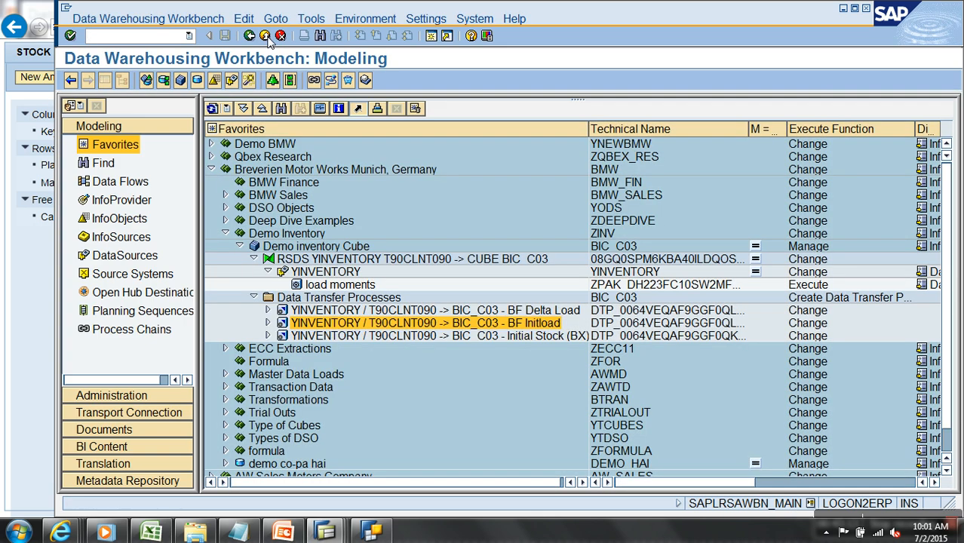
Open the BF Delta Load data transfer process in change mode, clear the Date value from its filter and activate it.
click(464, 312)
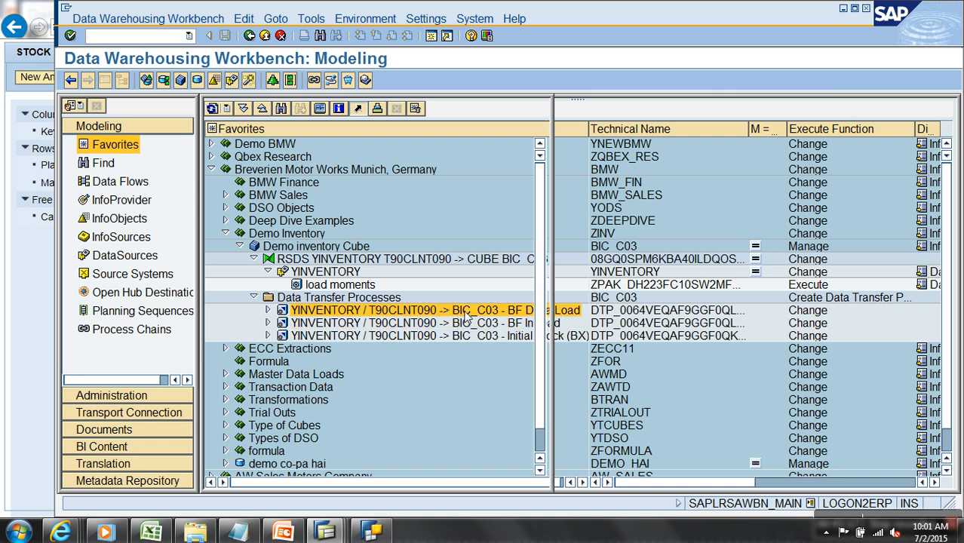
click(105, 80)
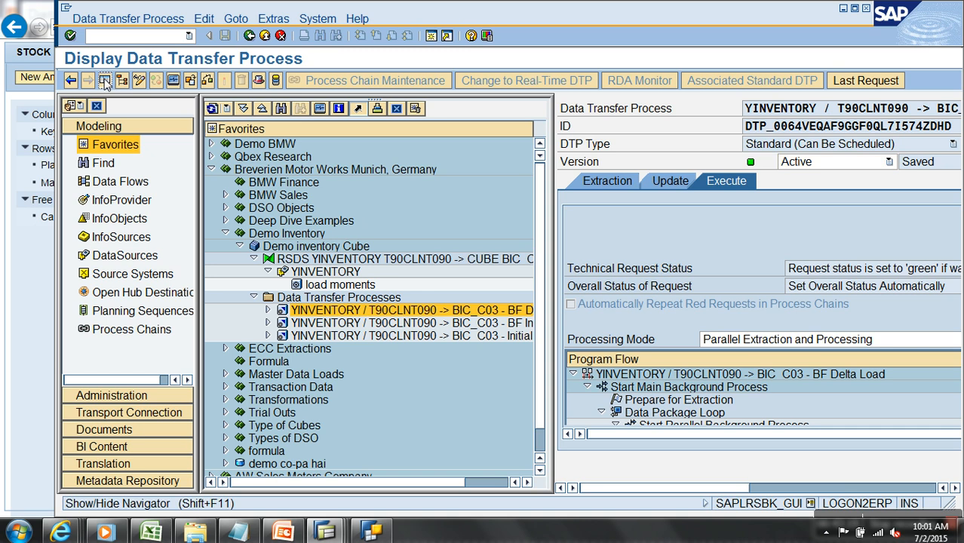
click(139, 81)
click(109, 182)
click(565, 270)
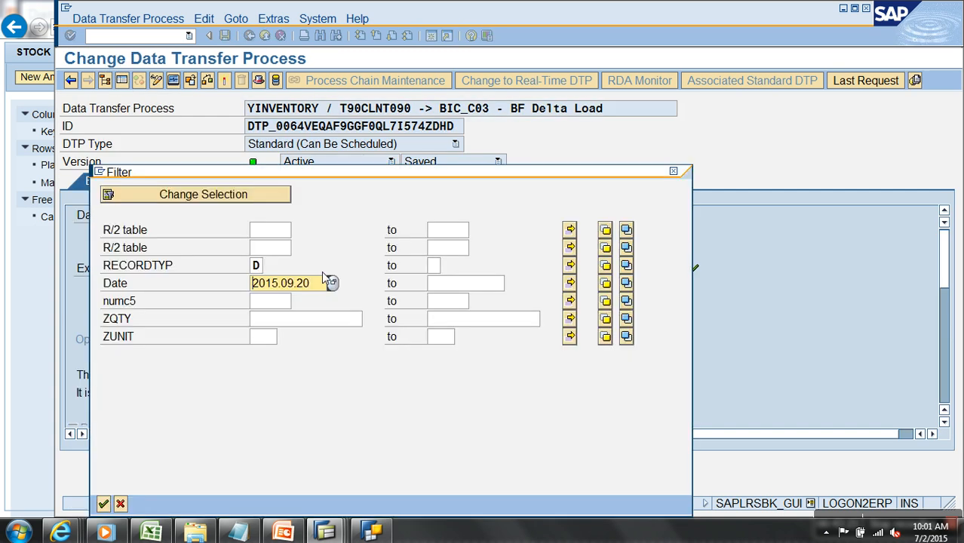
drag(317, 283, 257, 282)
key(Delete)
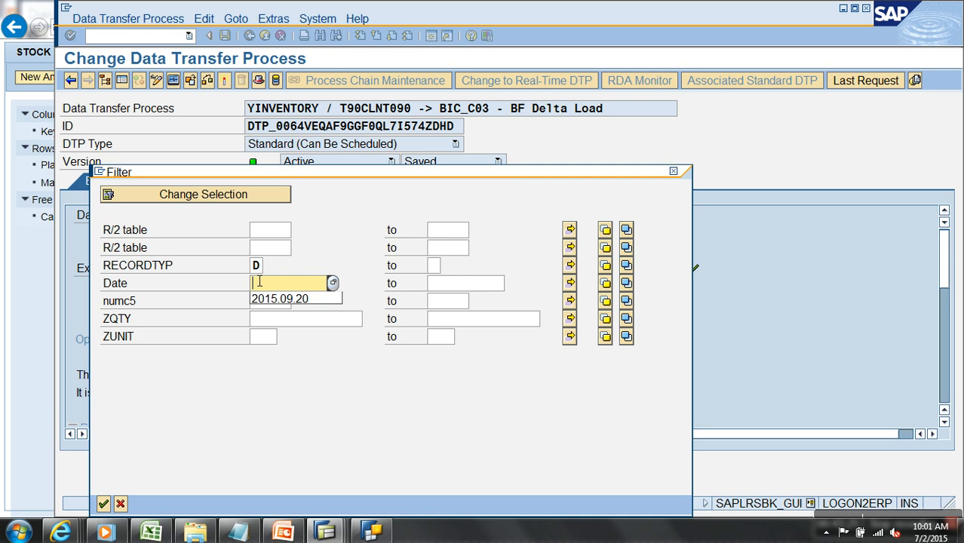
click(104, 503)
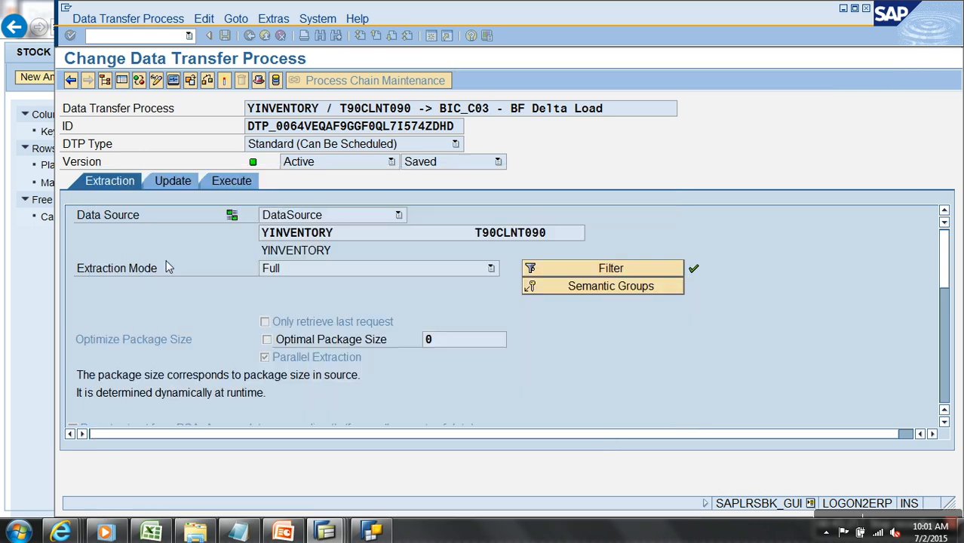
click(226, 82)
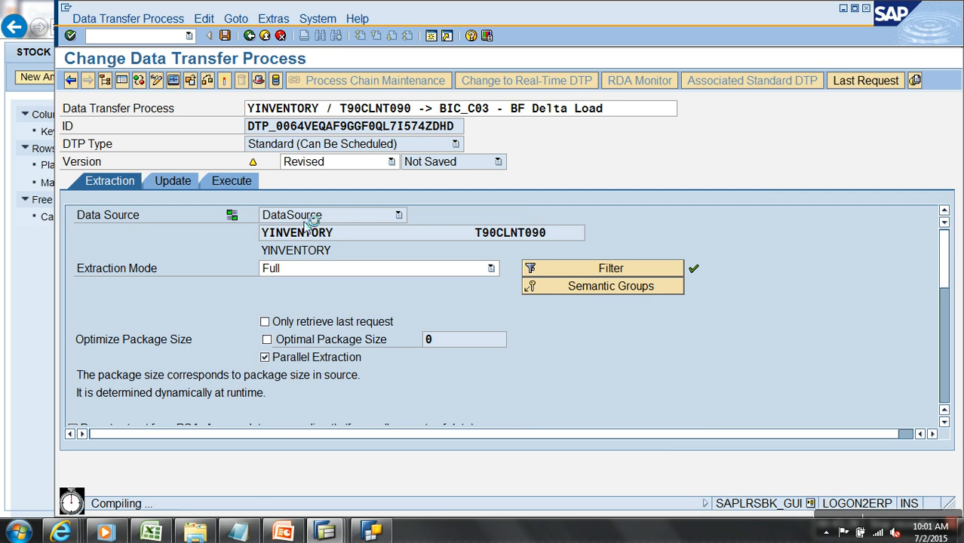
Try to execute the BF Delta Load data transfer process without the date filter.
click(235, 182)
click(531, 344)
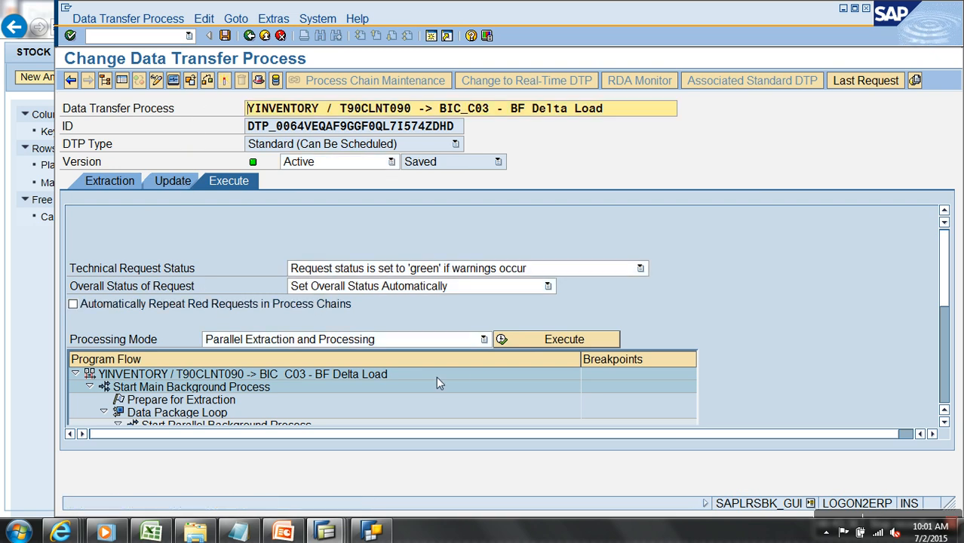
click(509, 339)
click(330, 326)
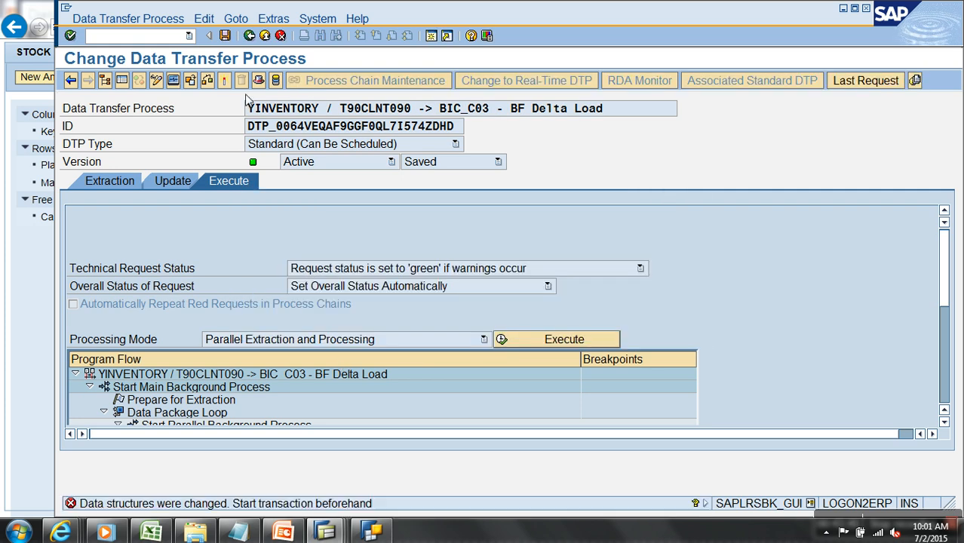
Restart transaction RSA1 and reopen the Demo inventory Cube's BF Delta Load data transfer process for changing.
click(172, 38)
text(/NRSA1)
key(Return)
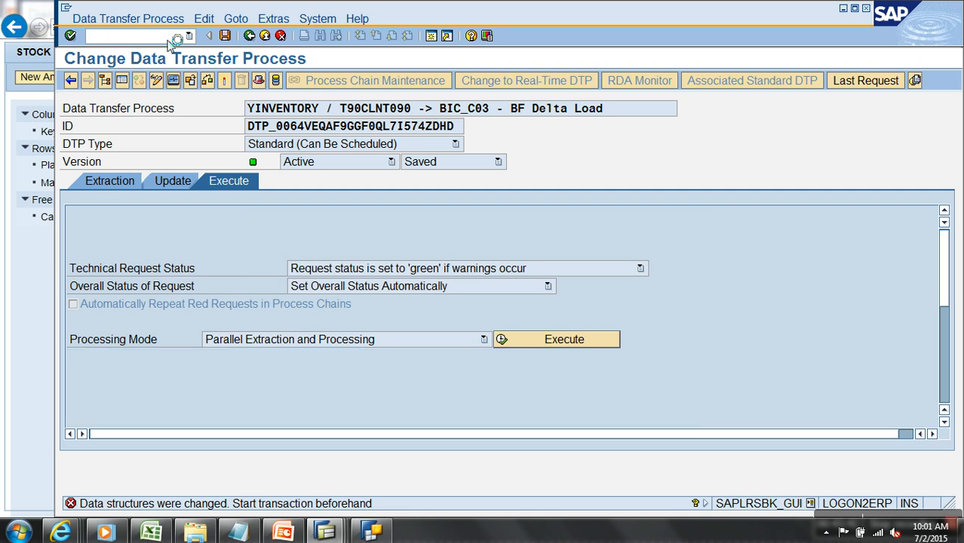
click(211, 169)
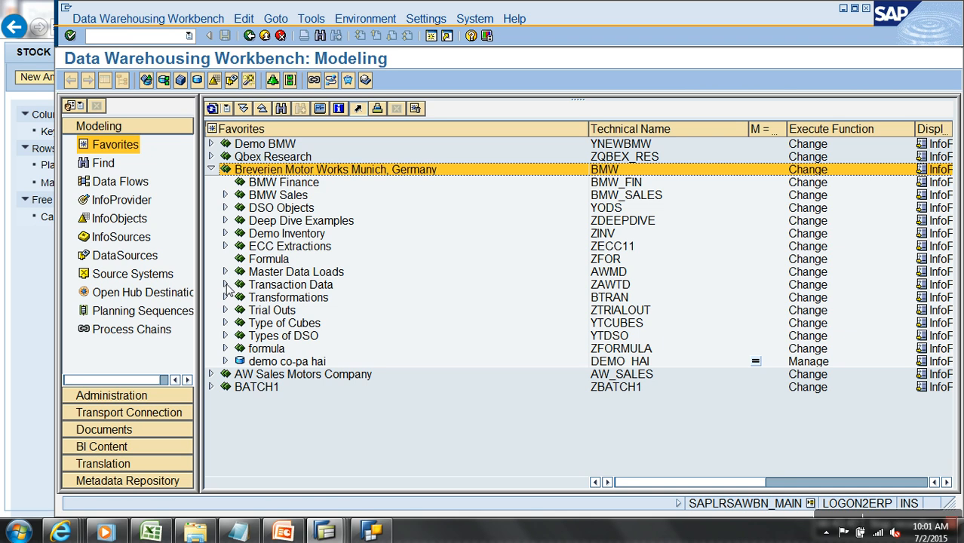
click(224, 233)
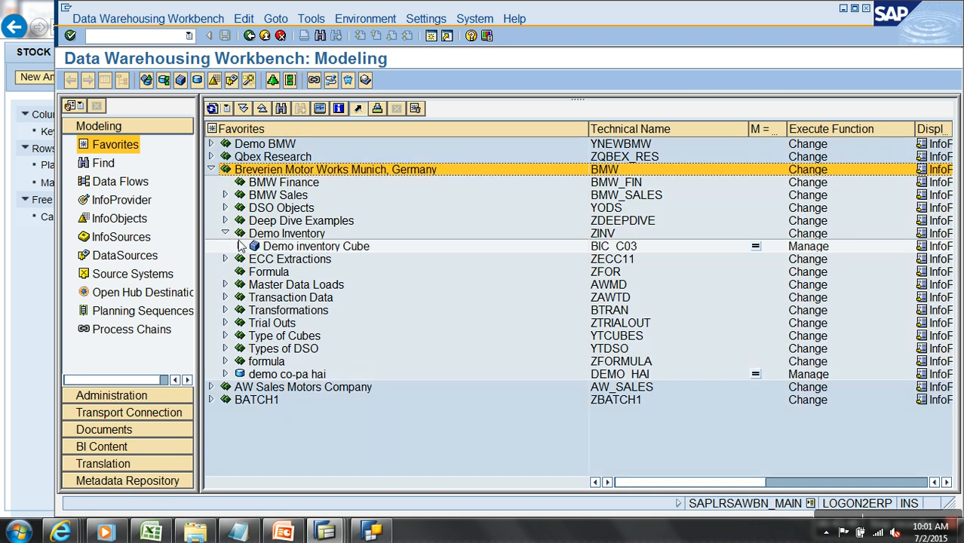
click(240, 246)
click(254, 271)
right_click(426, 285)
click(450, 313)
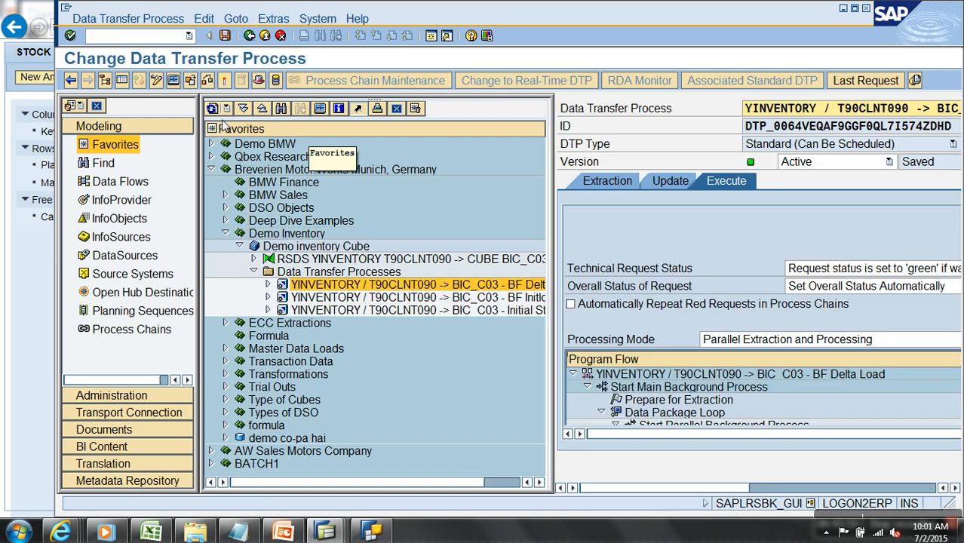
Check at full width that the extraction filter holds only RECORDTYP D, and reactivate the BF Delta Load data transfer process.
click(122, 81)
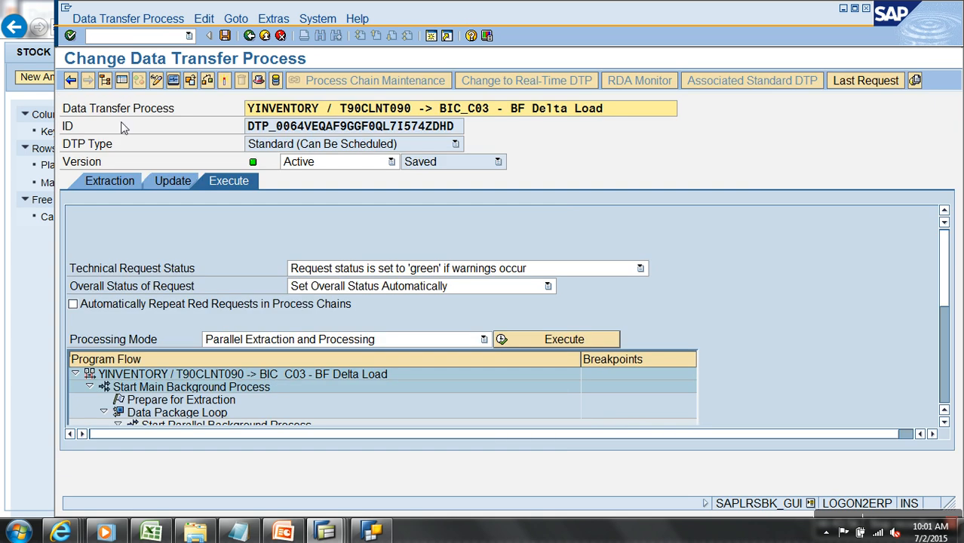
click(121, 181)
click(556, 273)
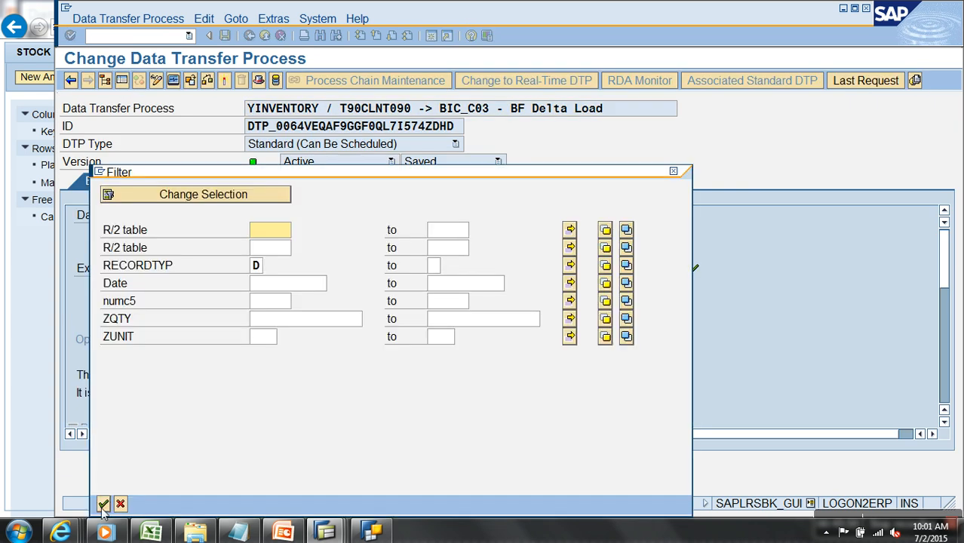
click(99, 503)
click(223, 81)
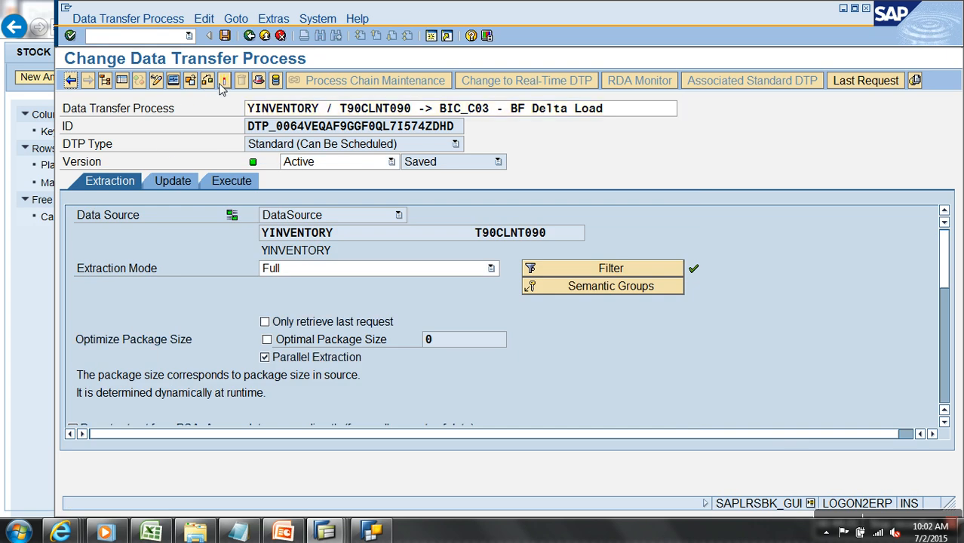
click(359, 299)
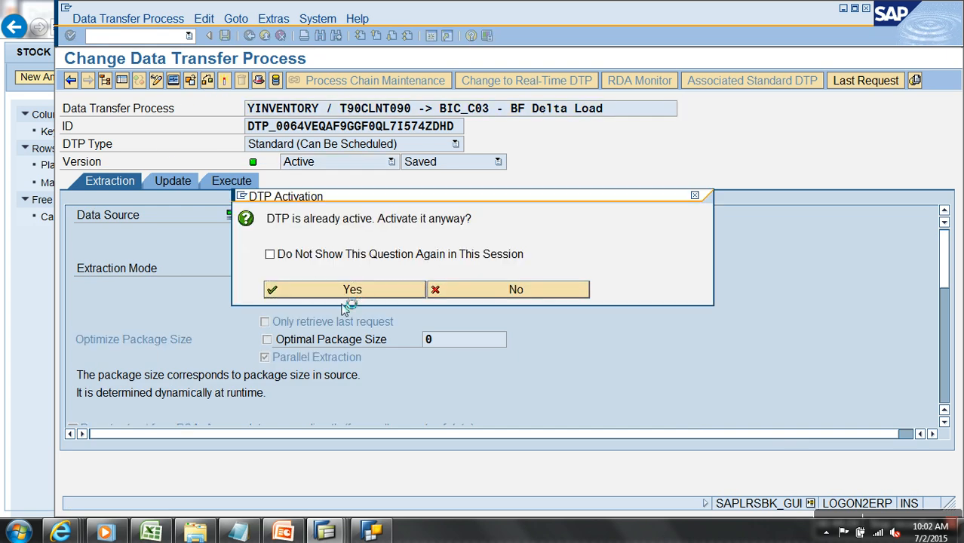
Execute the BF Delta Load data transfer process, deleting the previous red request, and display the request monitor.
click(232, 182)
click(578, 344)
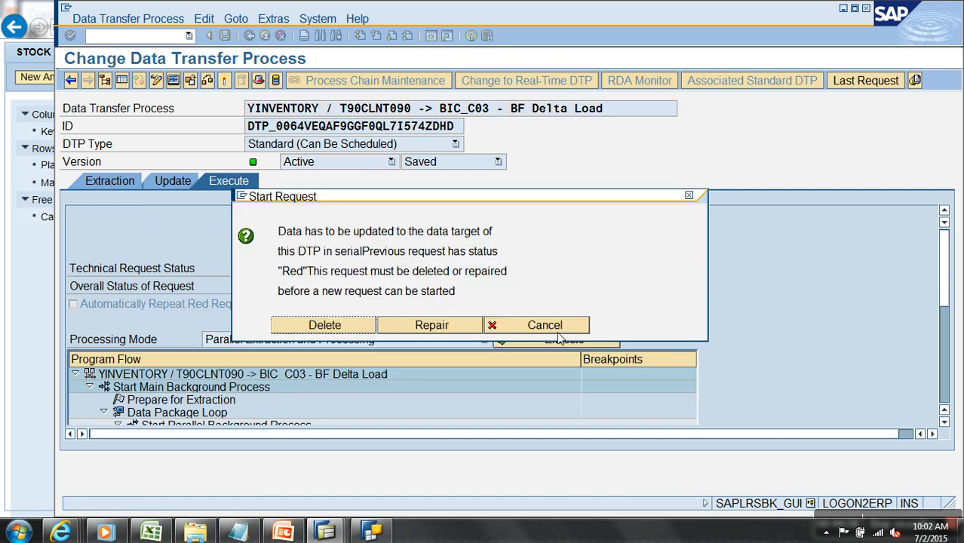
click(343, 332)
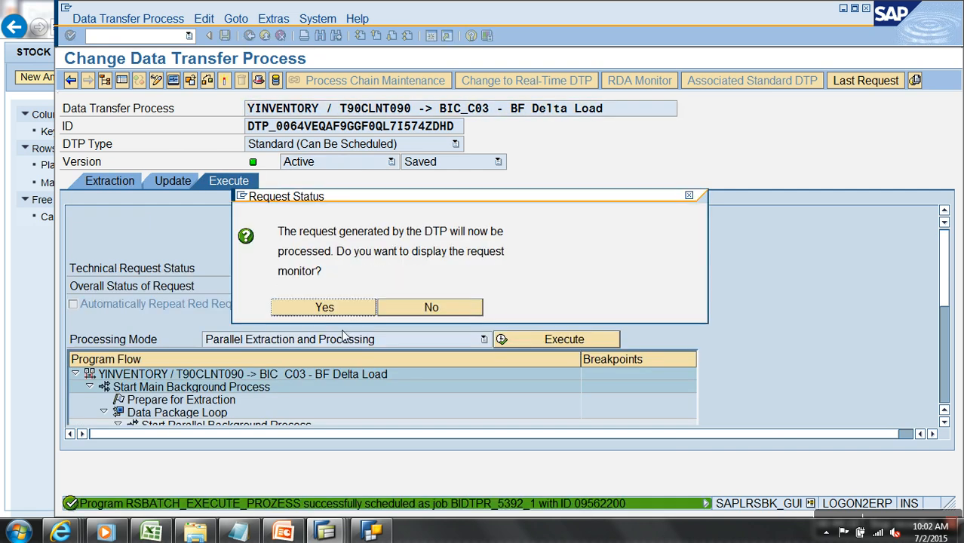
click(336, 310)
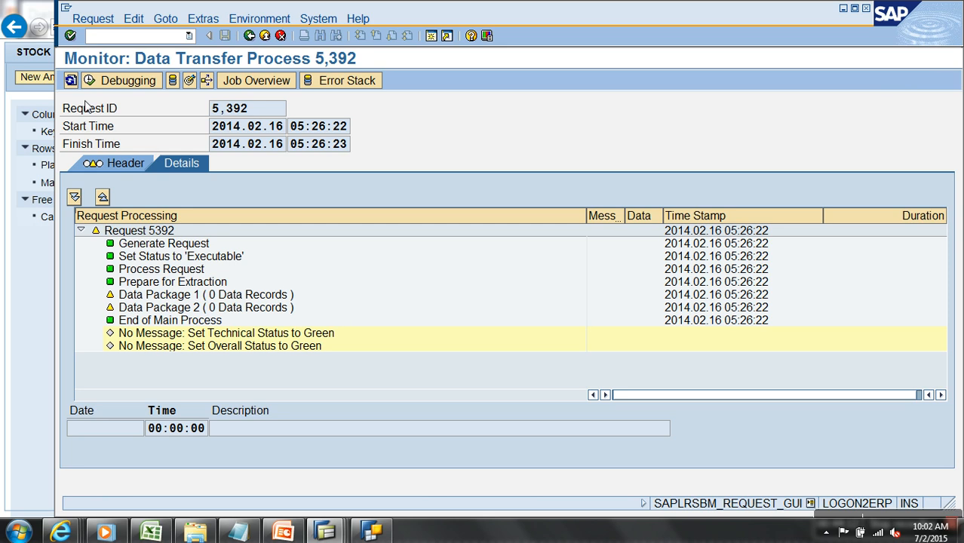
Refresh the BF Delta Load request monitor and open the request management of the Demo inventory Cube.
click(70, 80)
click(70, 80)
click(70, 80)
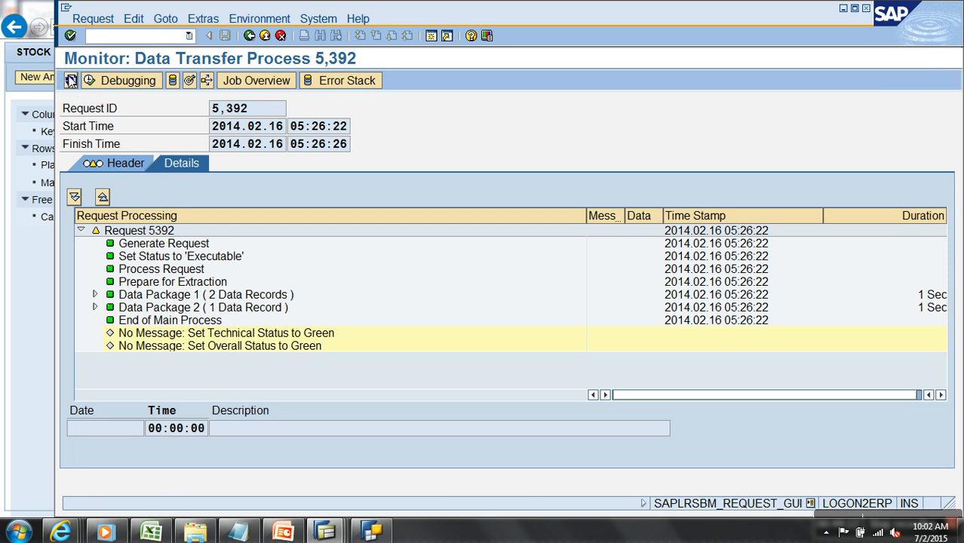
click(189, 81)
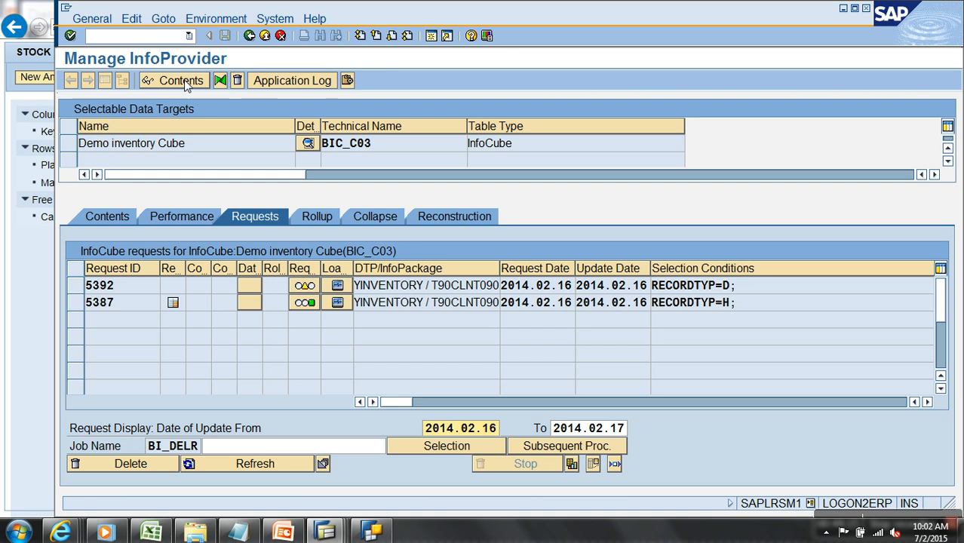
Refresh the Demo inventory Cube's request list and the load monitor of request 5392 to check the delta load's status.
click(109, 216)
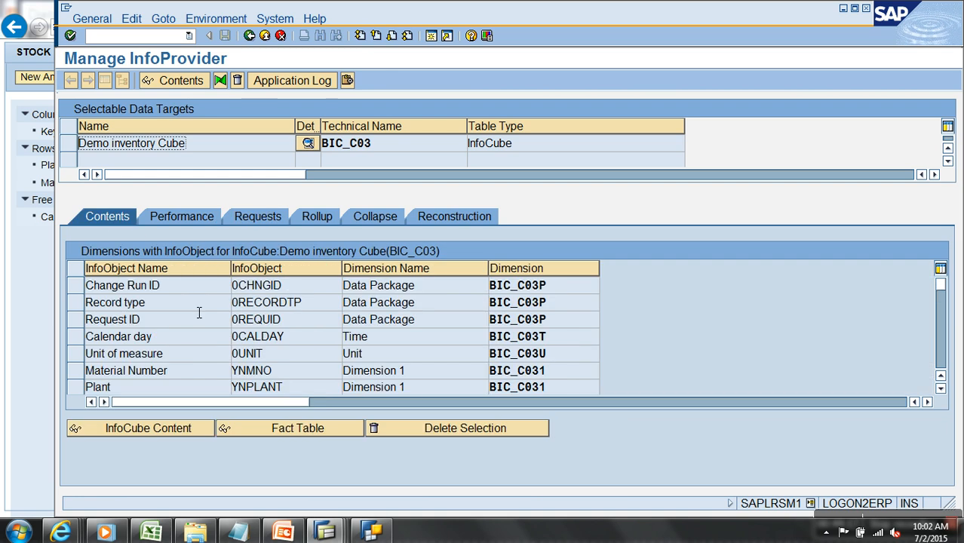
click(249, 225)
click(281, 462)
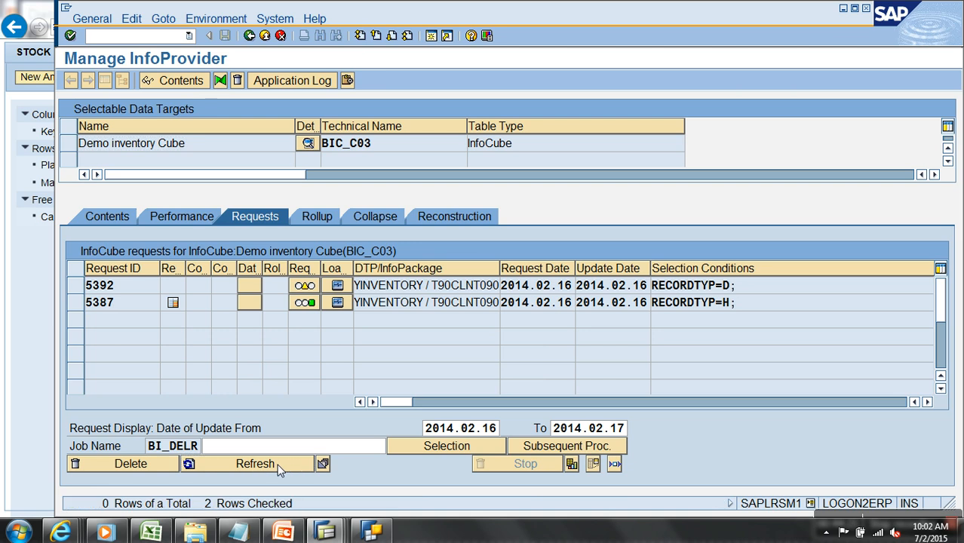
click(337, 285)
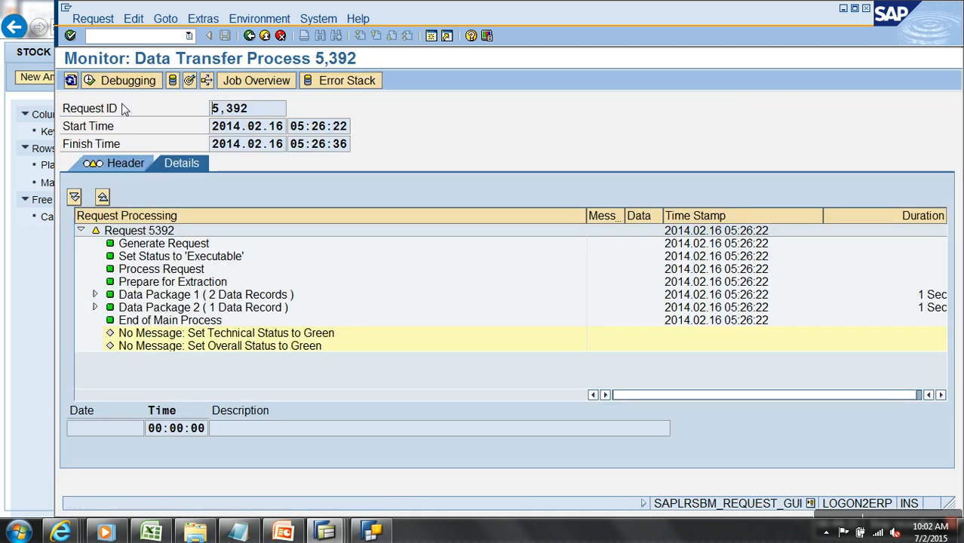
click(70, 81)
click(70, 81)
click(70, 81)
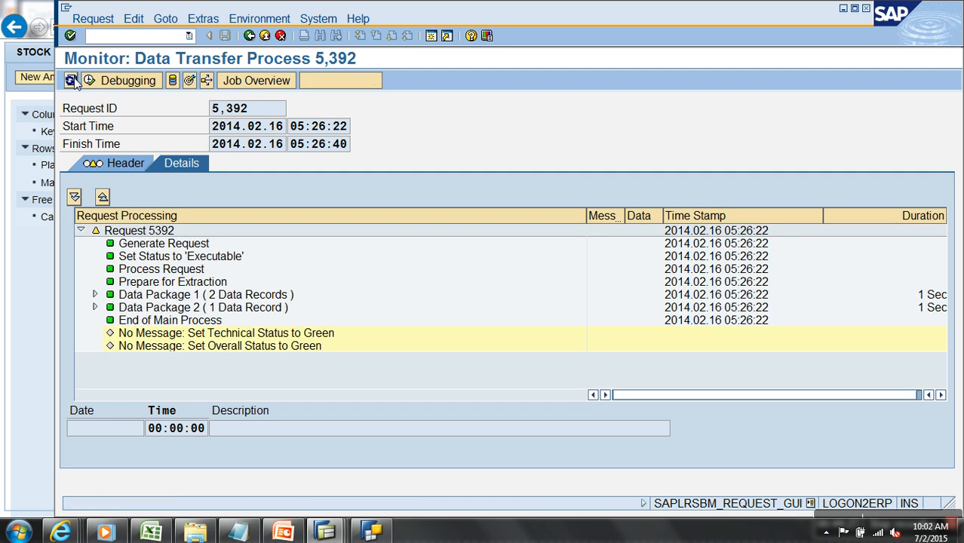
click(69, 81)
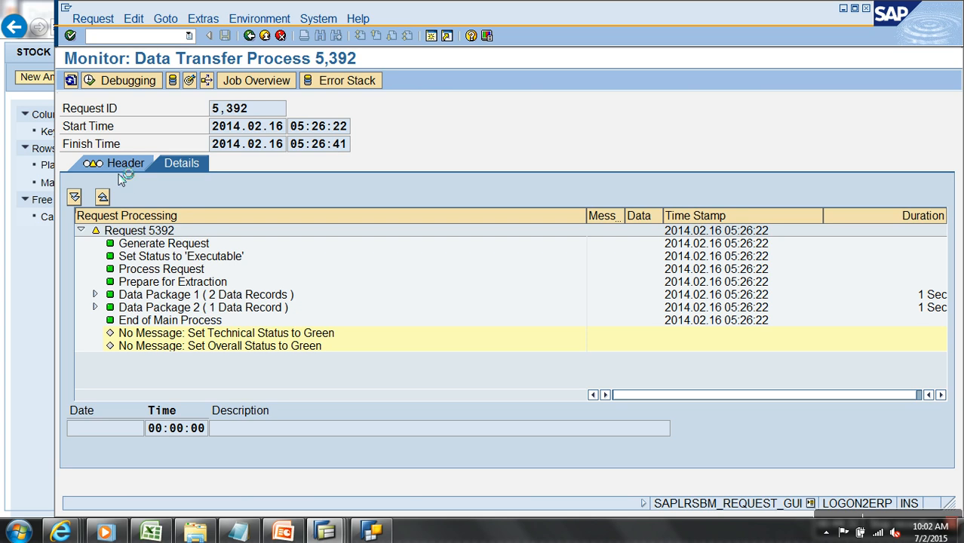
click(67, 8)
click(162, 146)
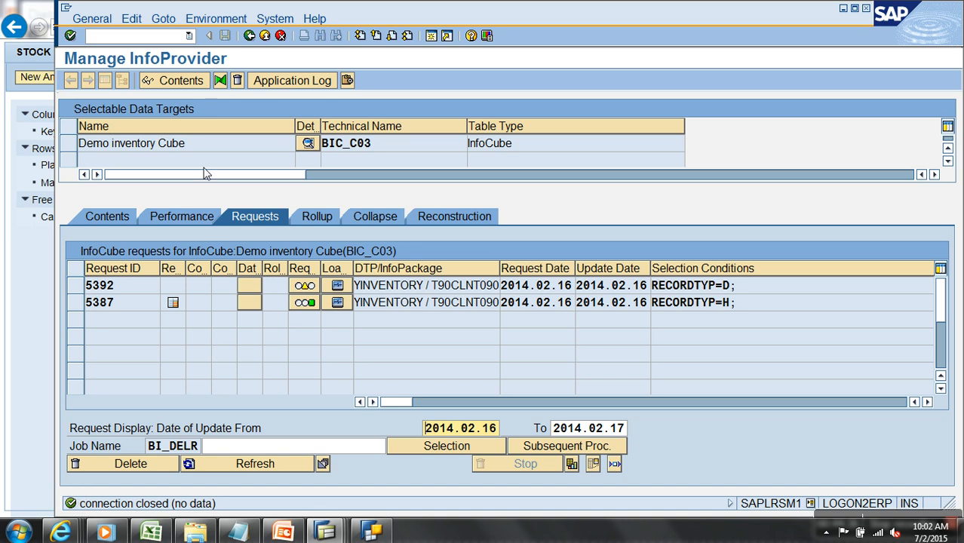
click(237, 463)
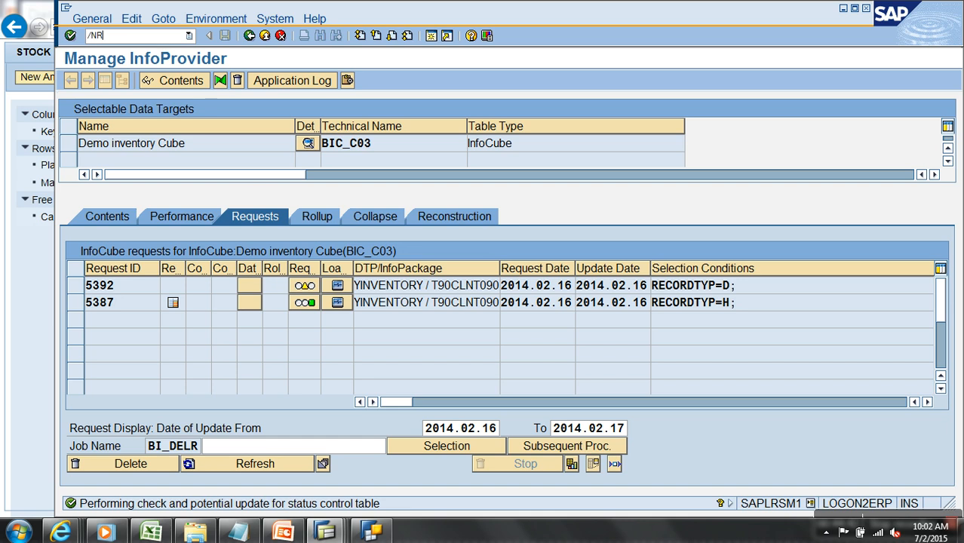
Restart transaction RSA1 and reopen the request management of the Demo inventory Cube under Demo Inventory at full width.
key(Return)
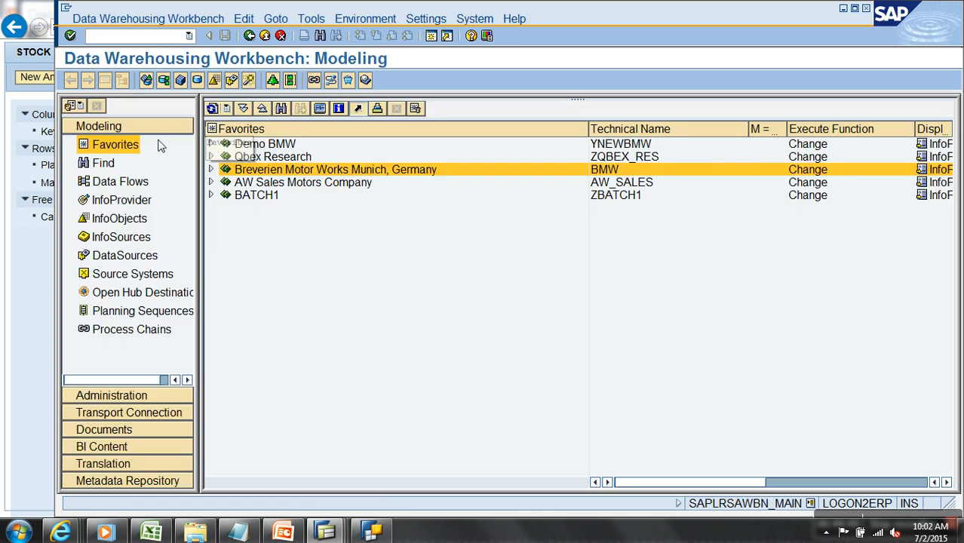
click(212, 169)
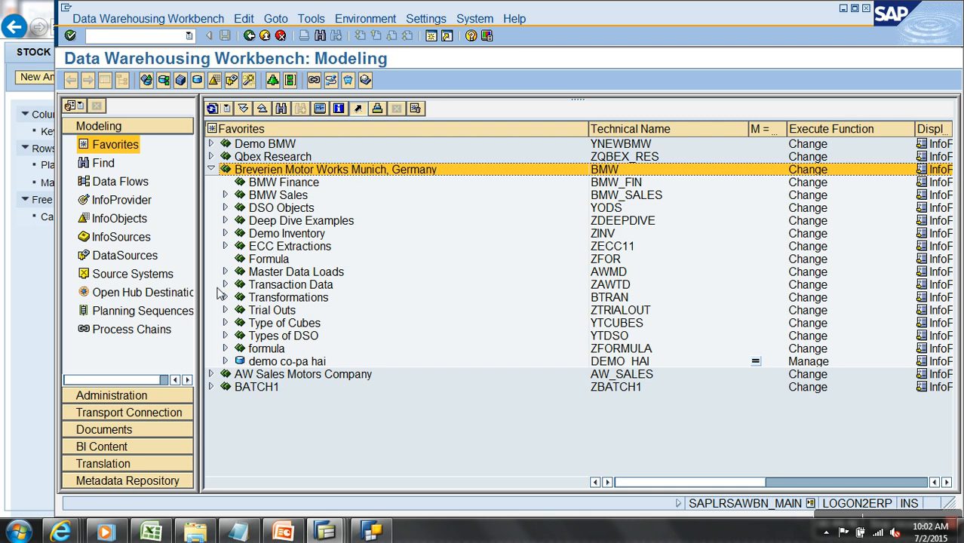
click(225, 234)
right_click(260, 247)
click(319, 393)
click(97, 106)
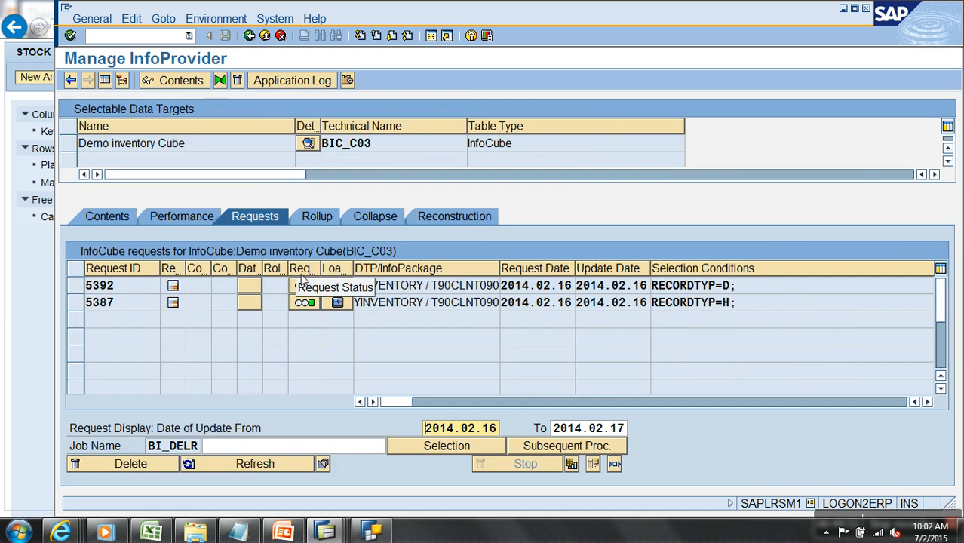
List the InfoCube content of BIC_C03 with its characteristics, without SID fields, plus the inflow and outflow key figures.
mouse_move(298, 536)
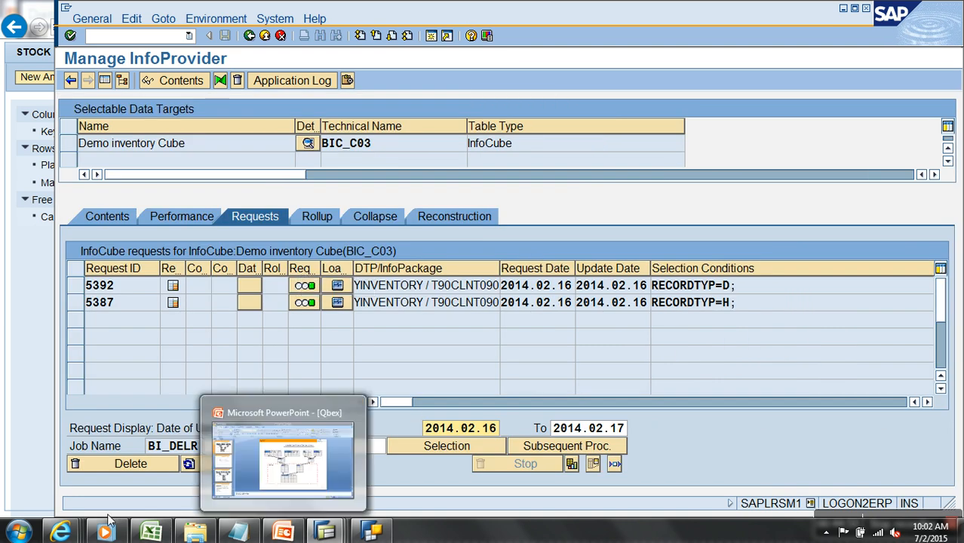
mouse_move(64, 531)
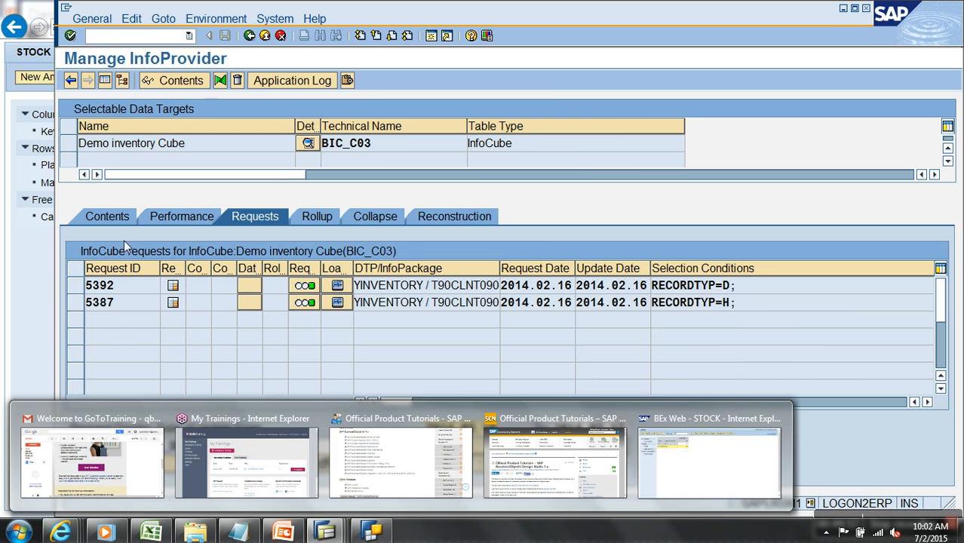
click(103, 216)
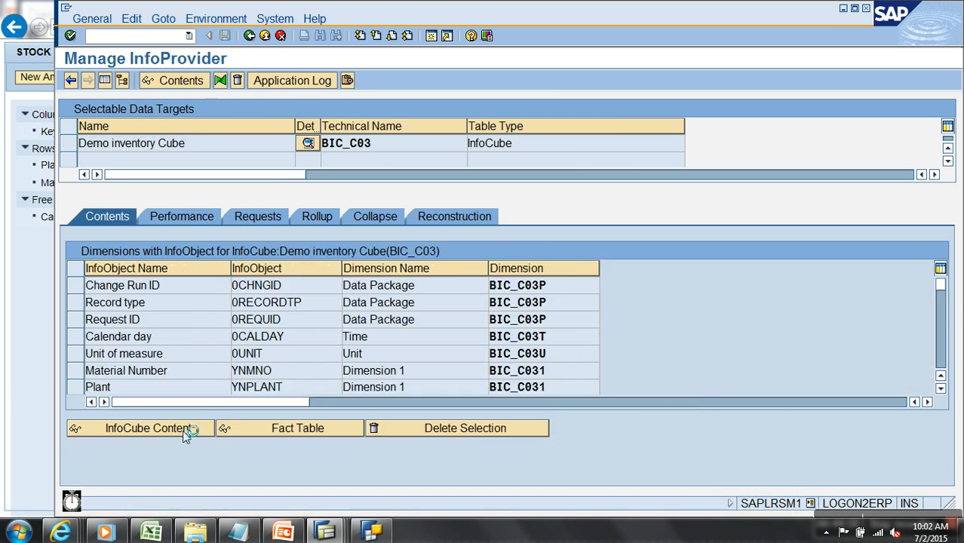
click(190, 430)
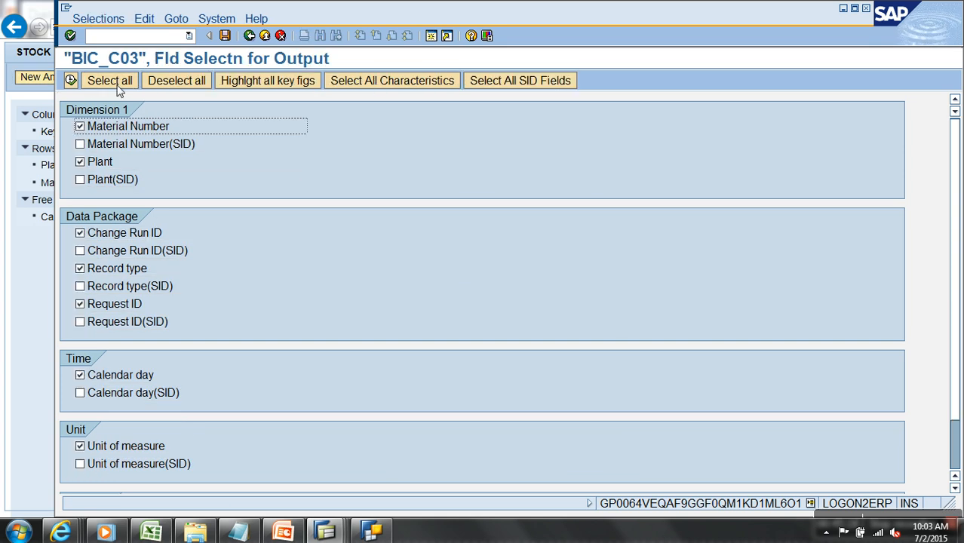
click(72, 80)
click(71, 80)
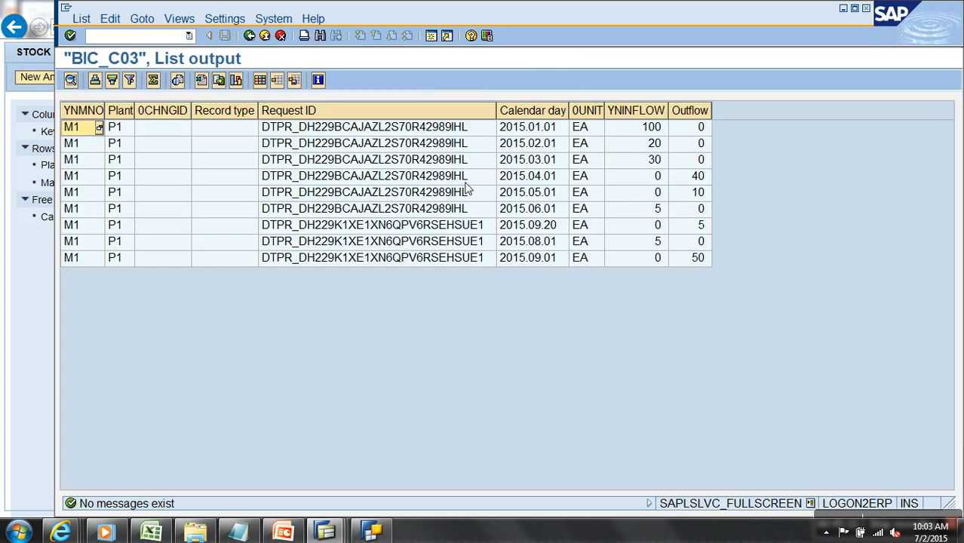
Hide the 0CHNGID, Record type and Request ID columns in the cube list and total the YNINFLOW and Outflow columns.
drag(185, 115, 330, 121)
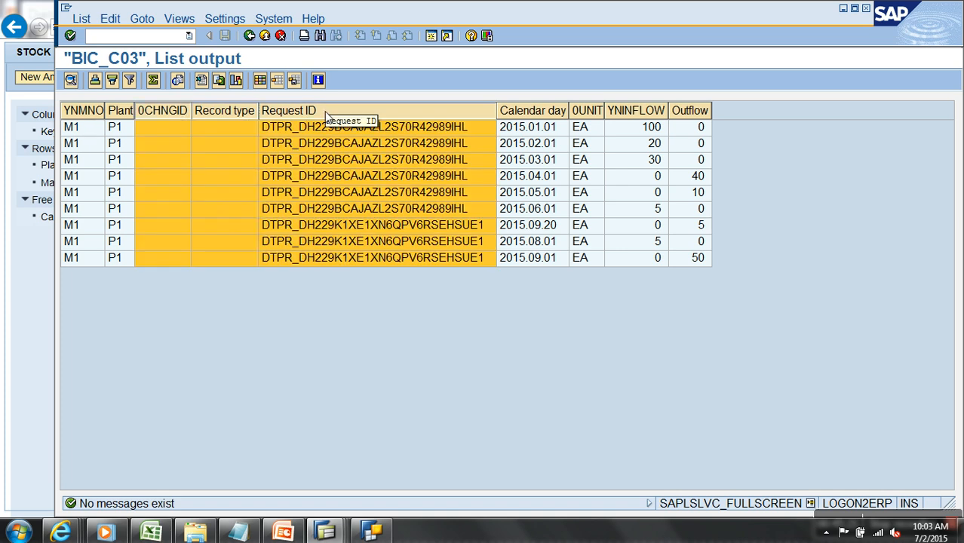
right_click(323, 111)
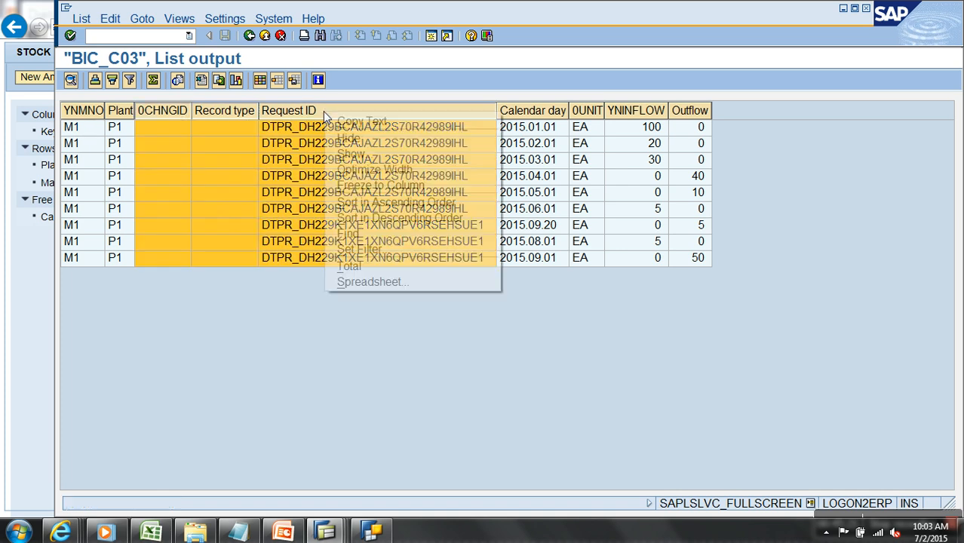
click(356, 141)
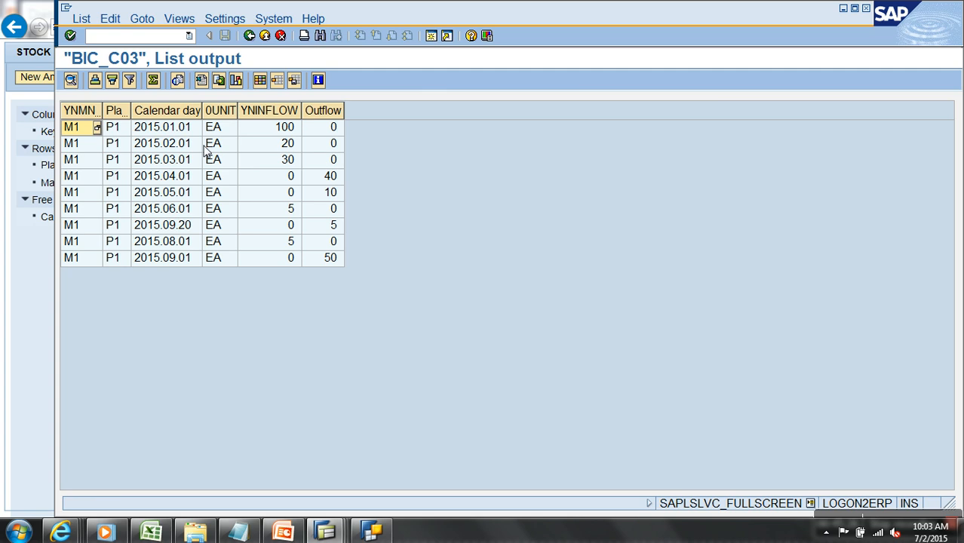
drag(290, 117, 342, 122)
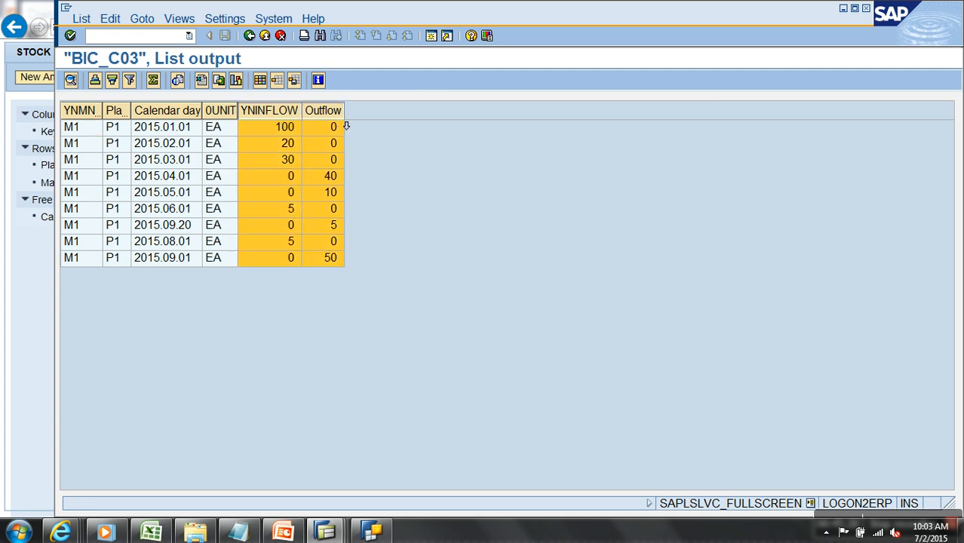
click(153, 81)
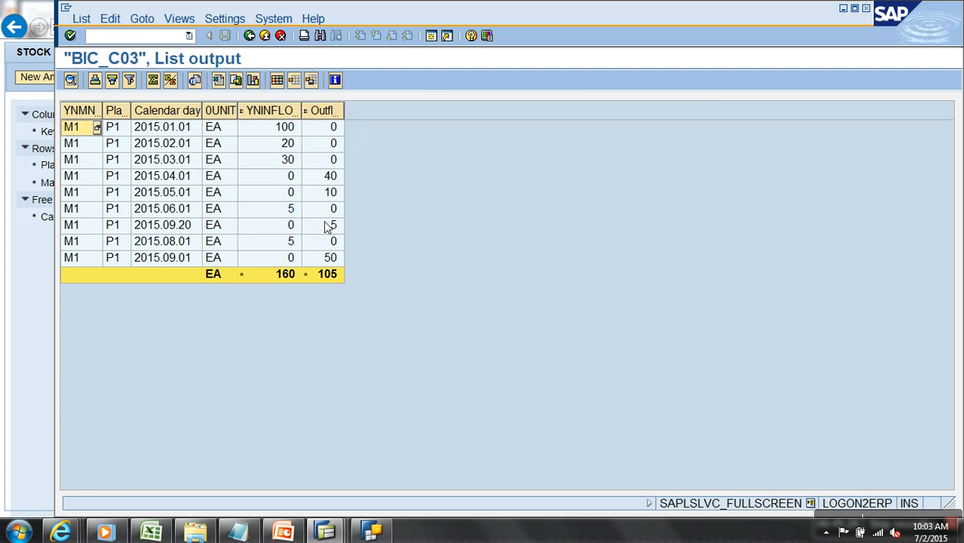
click(310, 275)
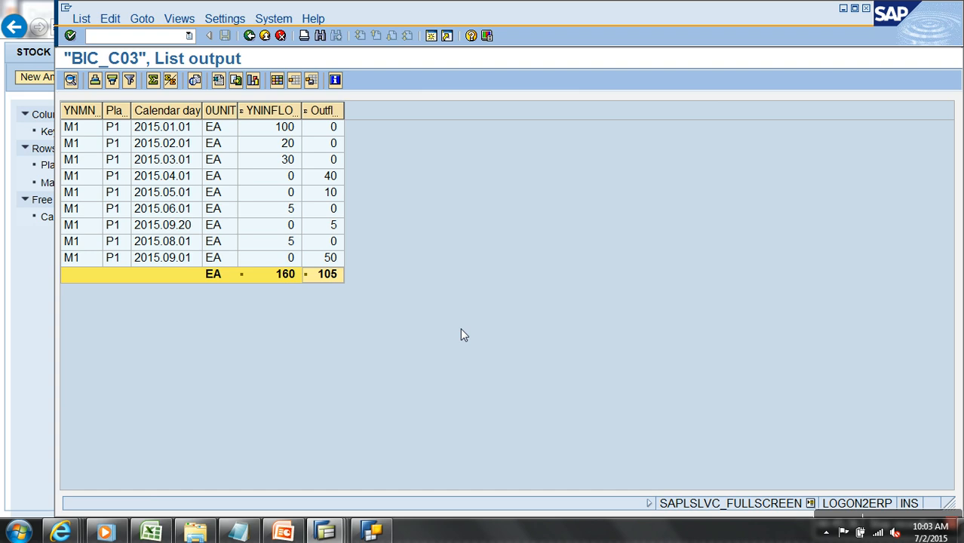
Reload the STOCK query in Internet Explorer, and return to the Demo inventory Cube's request list in SAP.
key(alt+Tab)
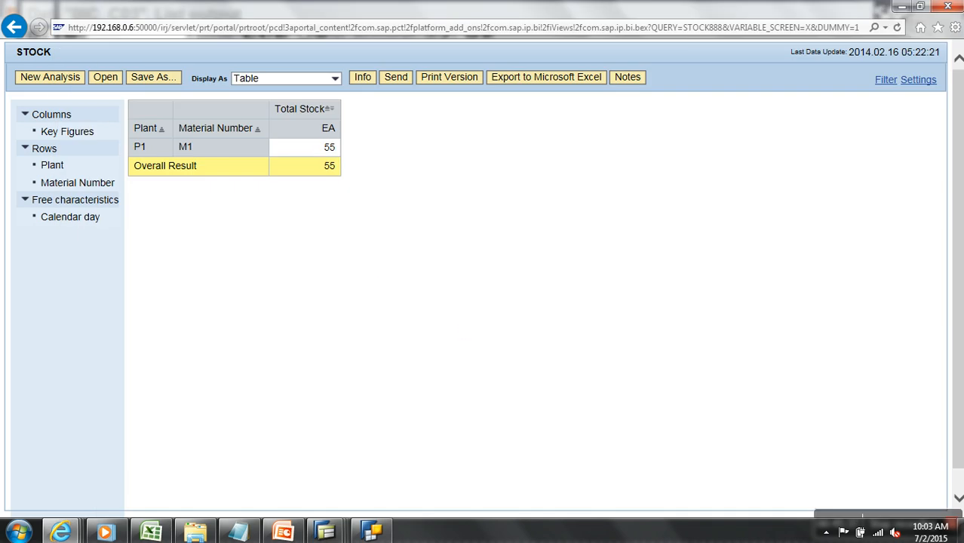
click(897, 27)
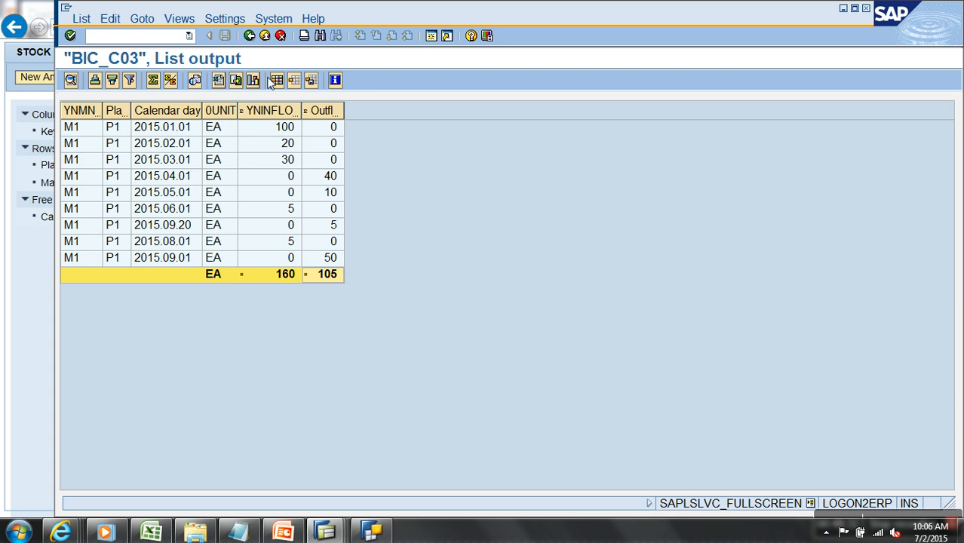
click(264, 37)
click(265, 37)
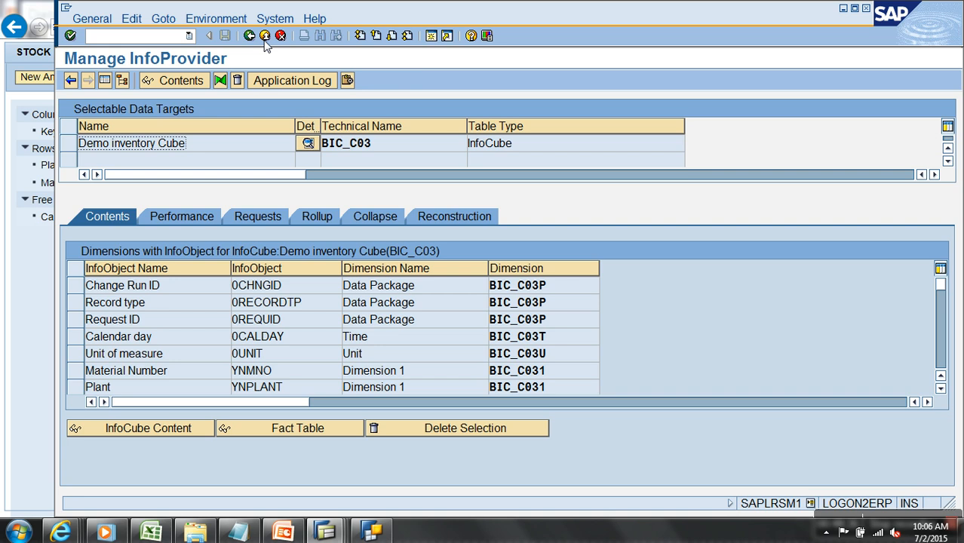
click(273, 225)
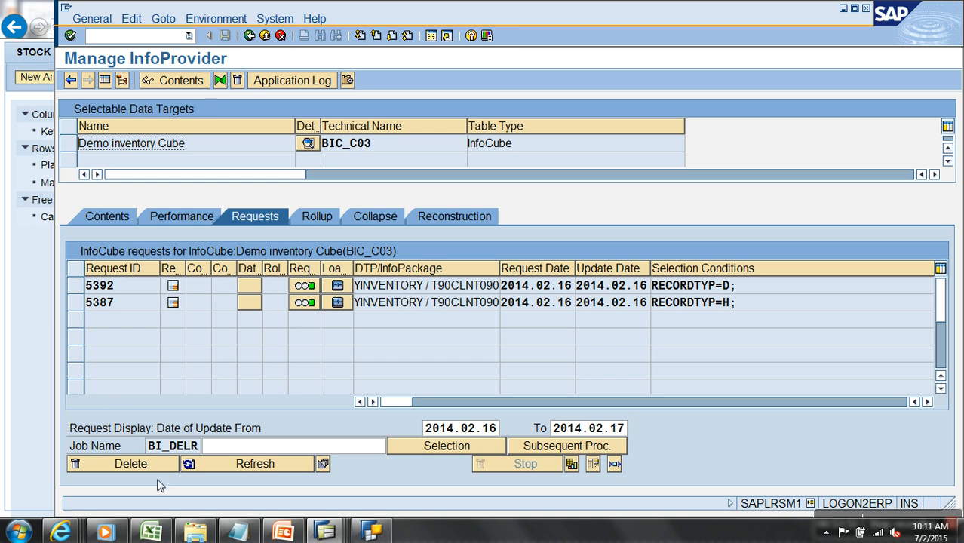
Switch to the Inventory Stock workbook in Excel, open the empty Sheet2 and hide its gridlines.
click(151, 533)
click(119, 497)
click(275, 208)
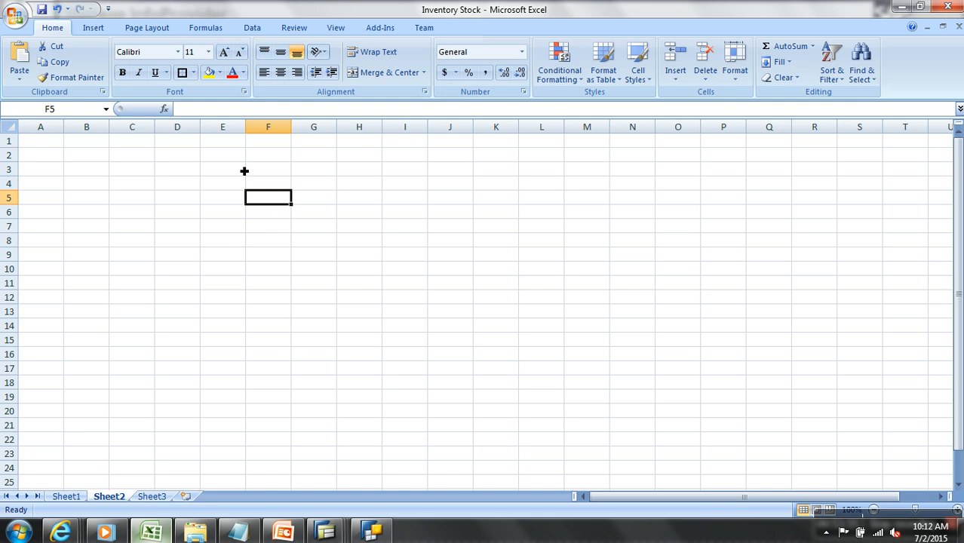
click(335, 27)
click(198, 62)
click(59, 28)
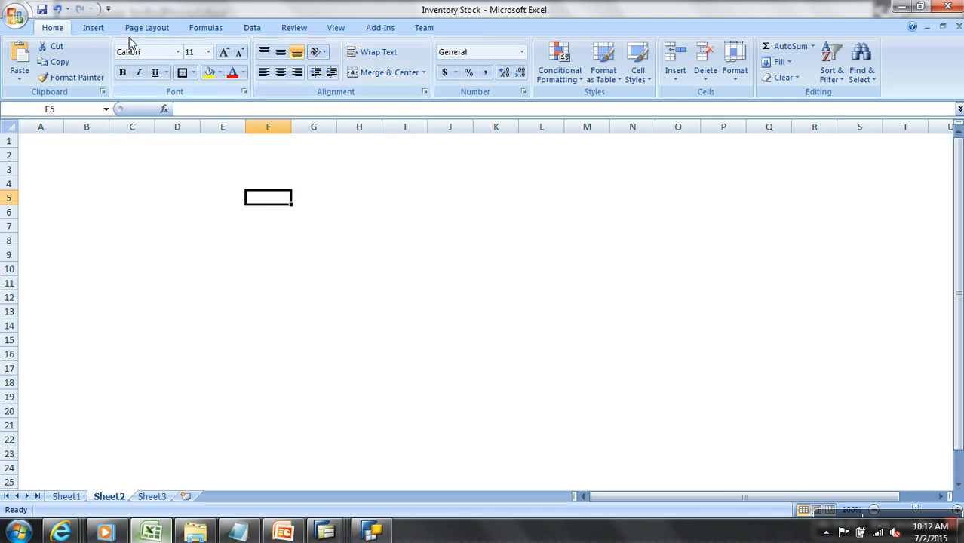
Draw a cube shape over about columns G to H, rows 3 to 8, and label it 0IC_C03 in cell G2.
click(93, 28)
click(167, 80)
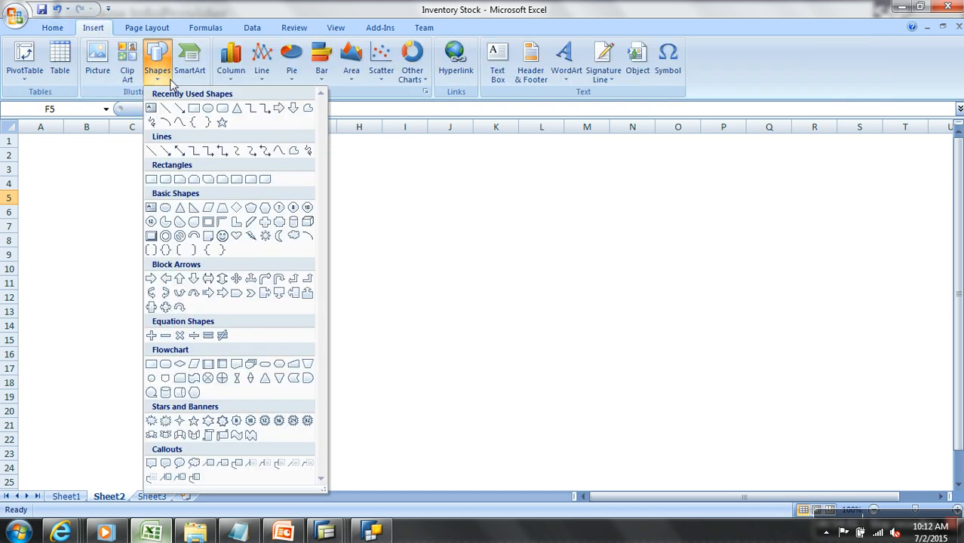
click(308, 225)
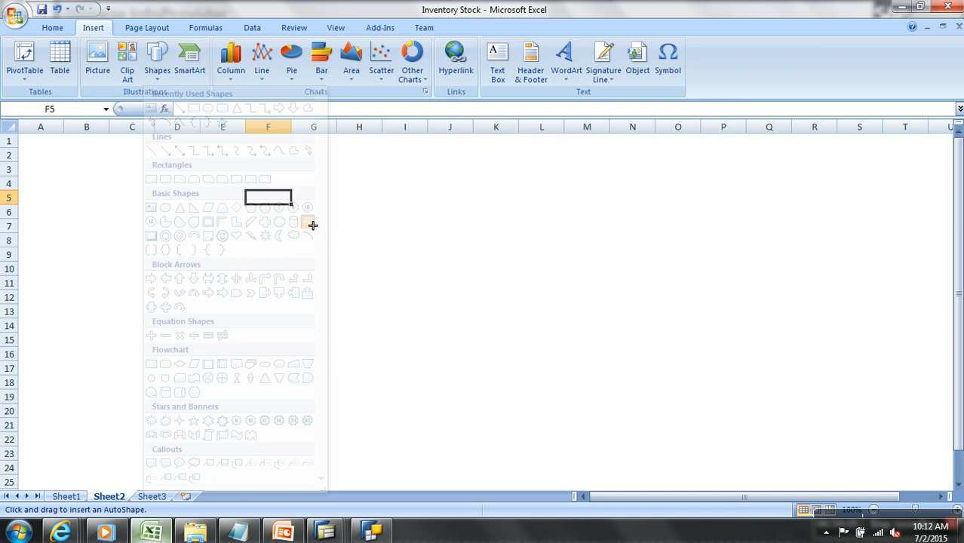
drag(283, 168, 375, 242)
click(320, 158)
text(0I)
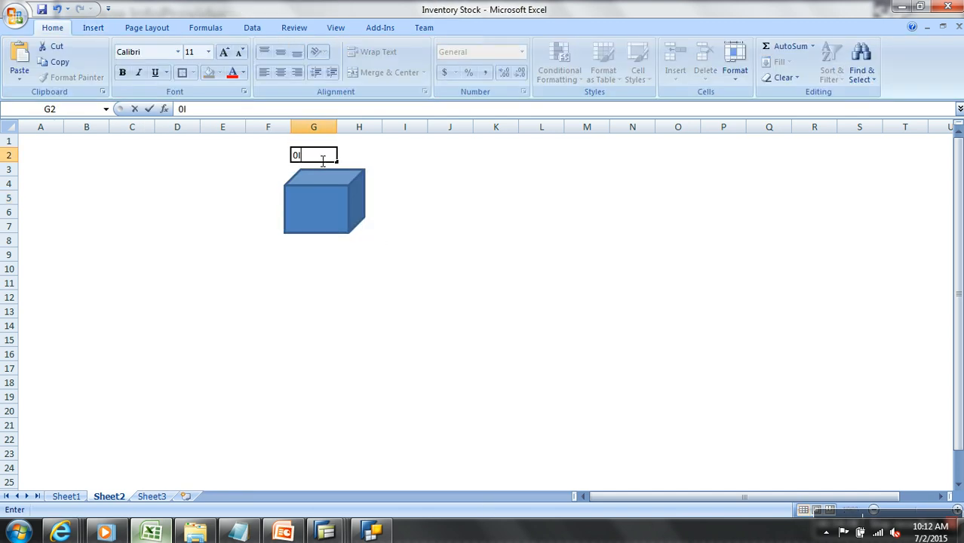
text(C_C03)
click(333, 283)
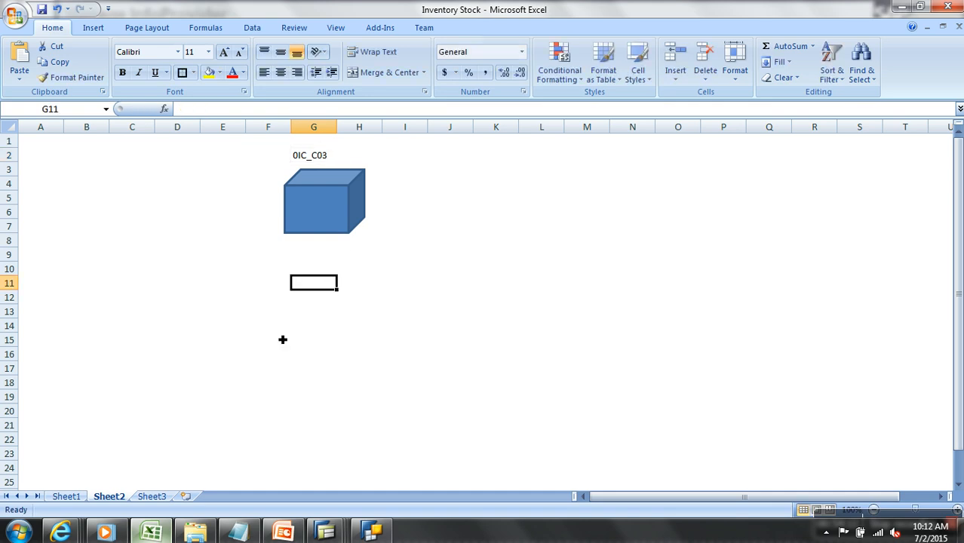
Enter the labels BX, BF and UM in cells E14, G14 and I14 below the cube.
click(245, 327)
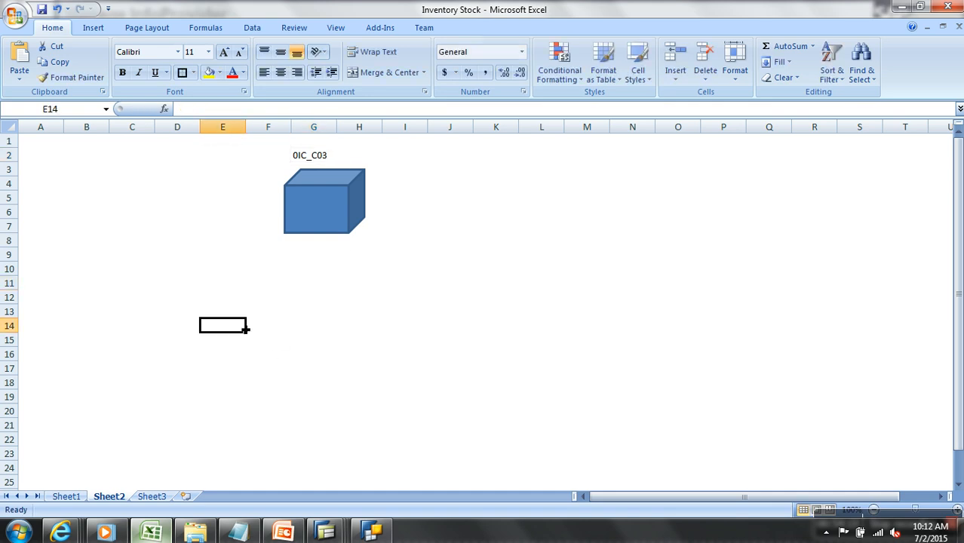
text(BX)
key(Tab)
key(Tab)
text(BF)
key(Tab)
key(Tab)
text(UM)
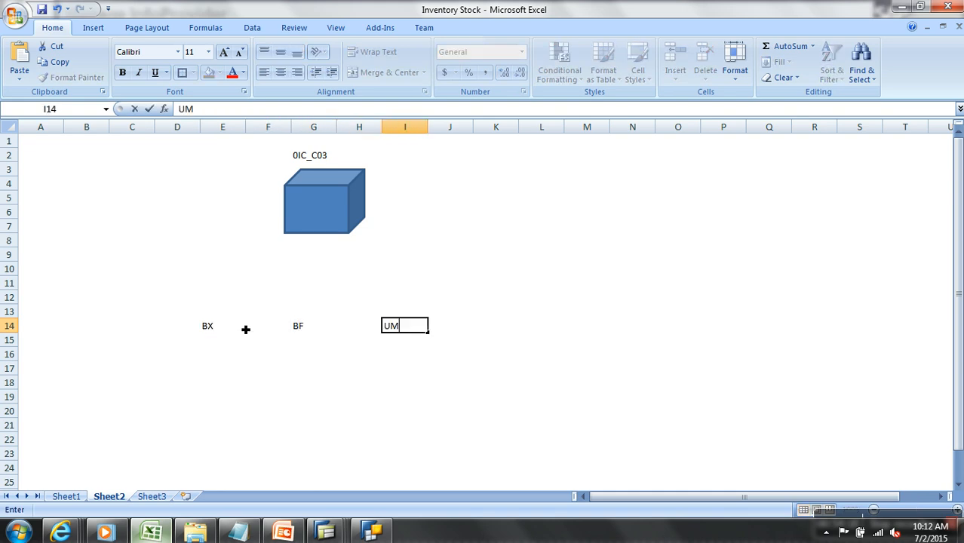
Enter the description Initial Stock in cell D15, below the BX label.
click(199, 345)
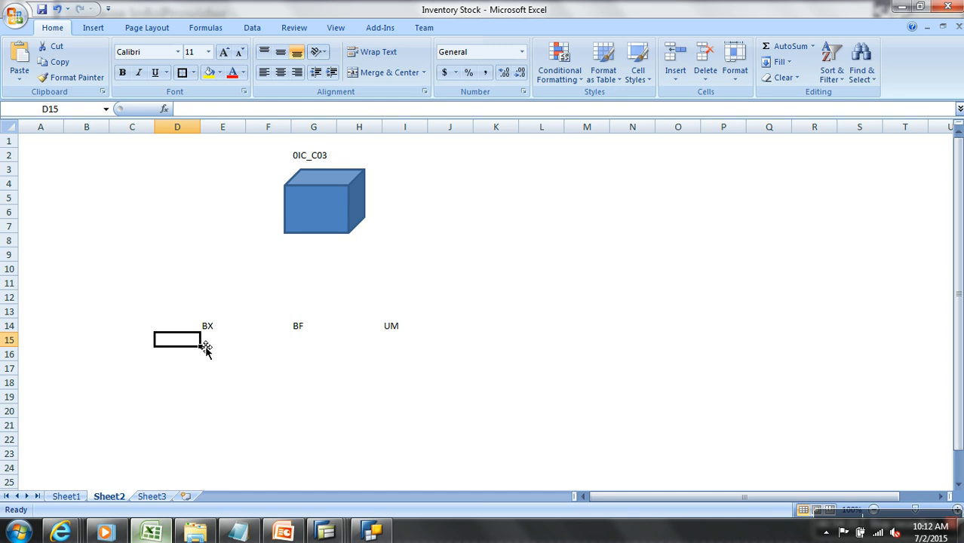
text(I)
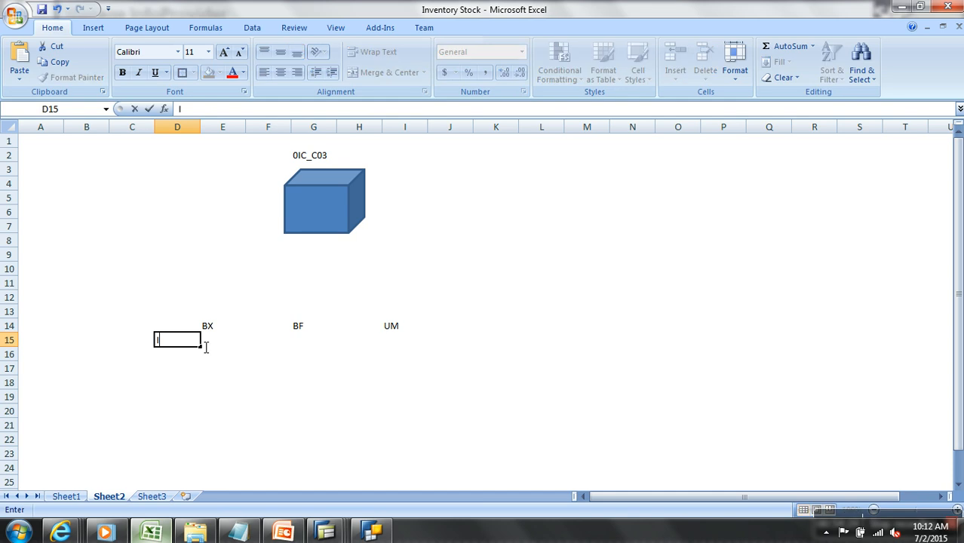
text(nitial Stock)
key(Tab)
Below the BF label, enter Moments in G15, Init - Historical in G16 and Delta - Delta Momemts in G17.
key(Tab)
key(Tab)
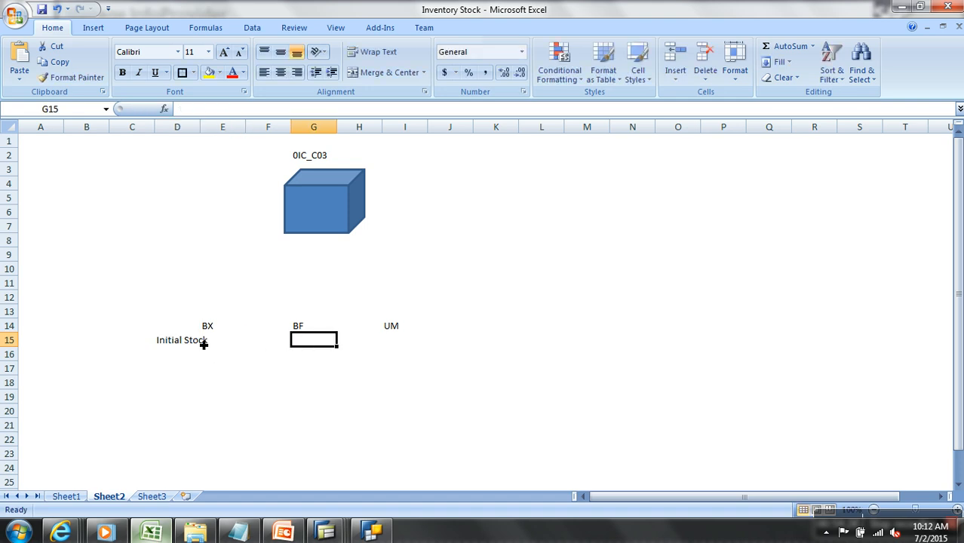
text(Moments)
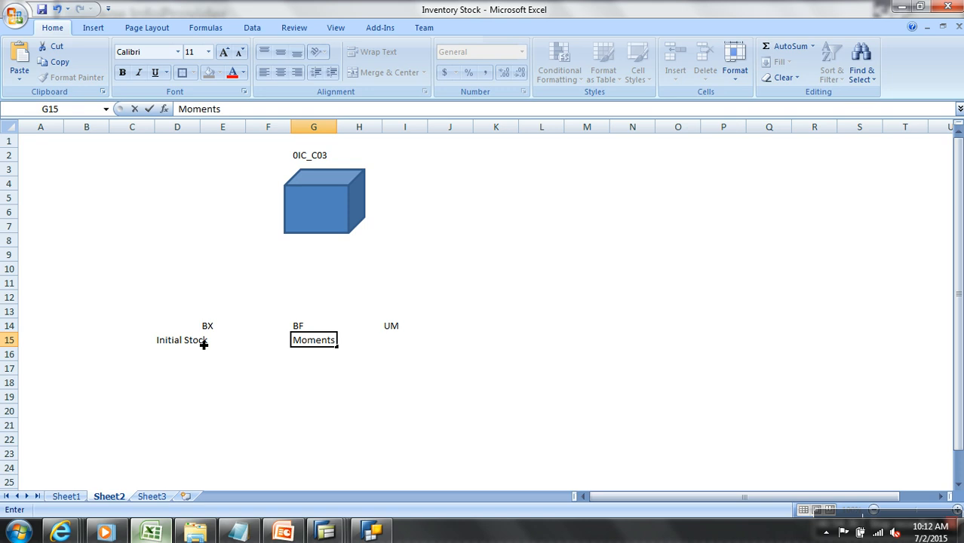
key(Return)
text(Init)
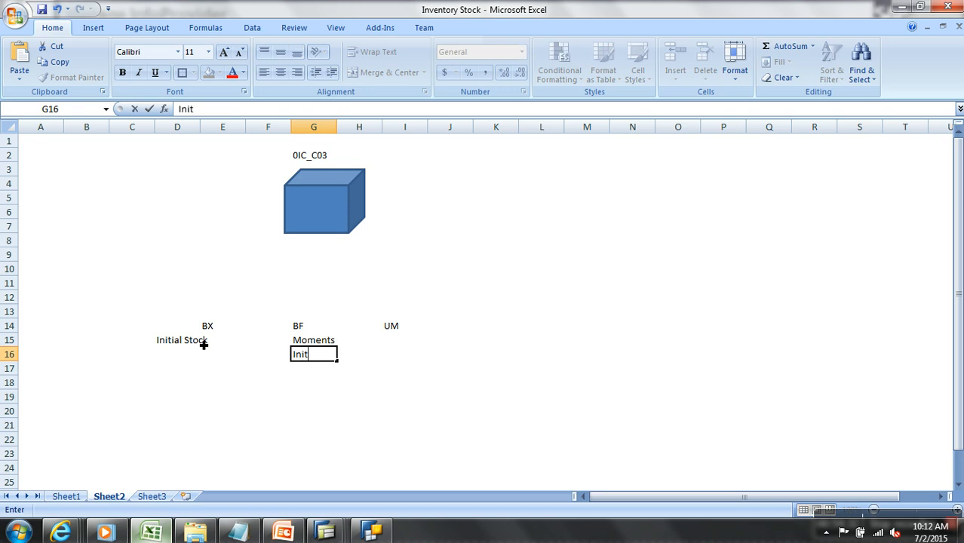
text( - Historical)
key(Return)
text(Delta - Del)
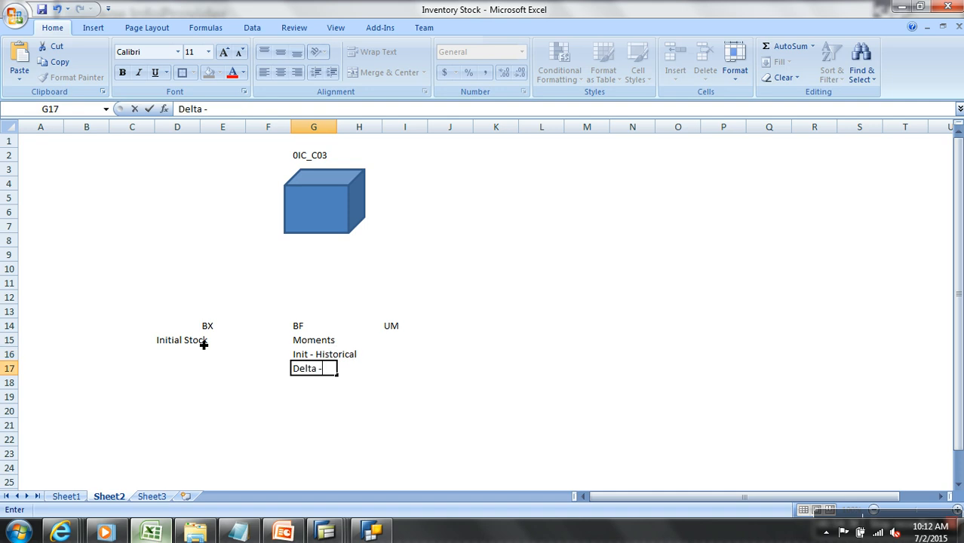
text(Moments)
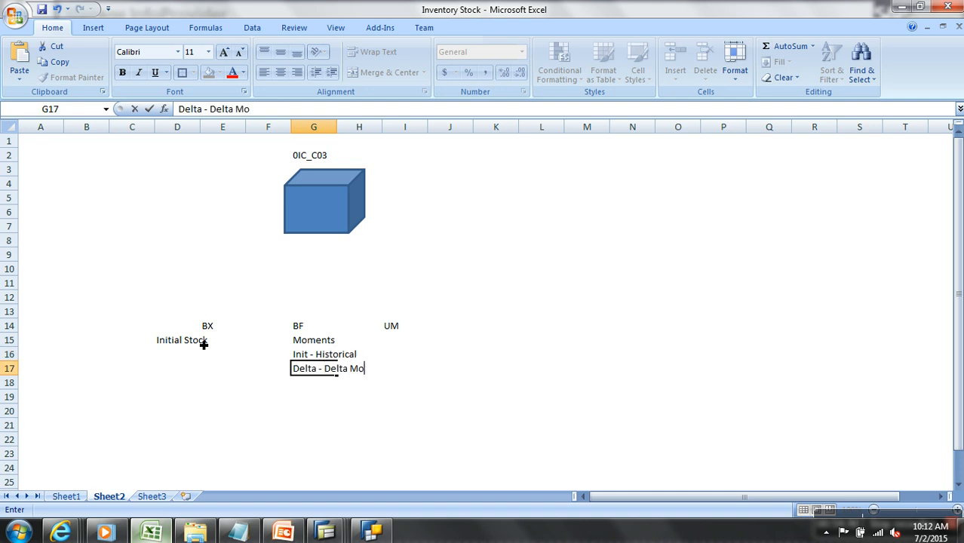
key(Tab)
Move the UM label from cell I14 to K14.
key(Up)
key(Up)
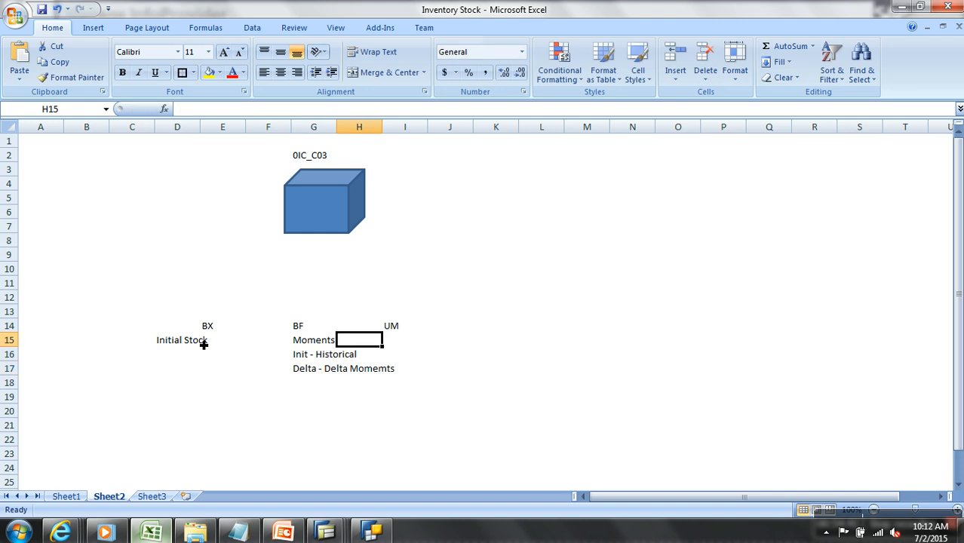
key(Right)
key(Up)
key(ctrl+x)
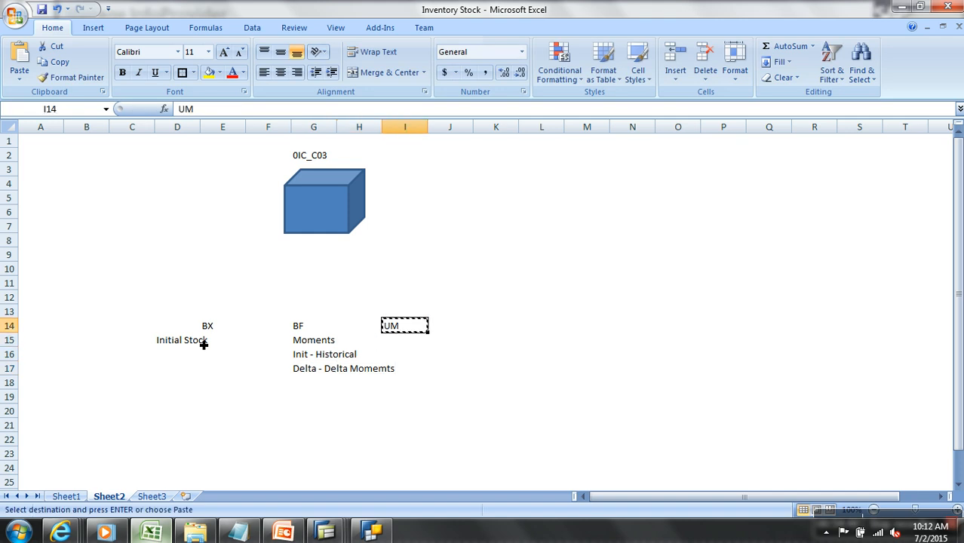
key(Right)
key(Right)
key(ctrl+v)
key(Return)
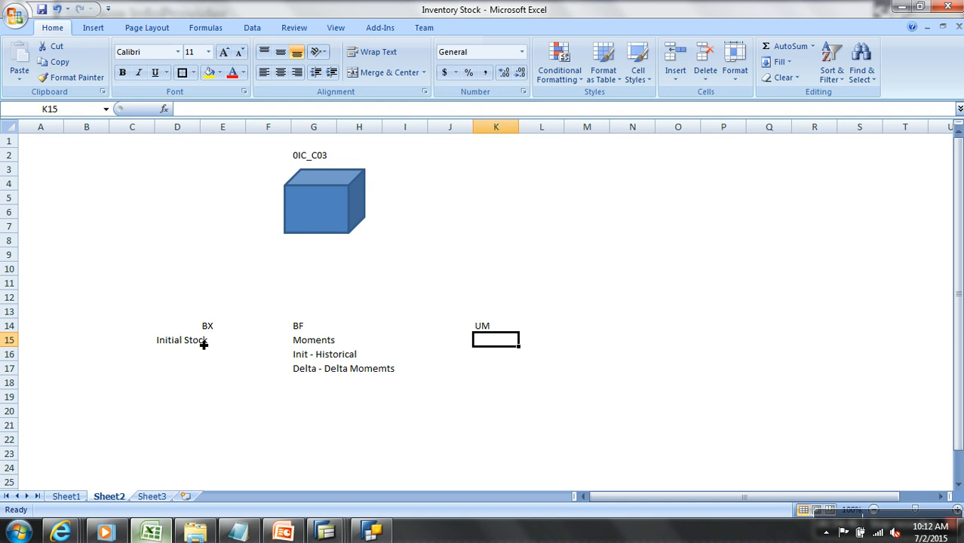
Enter the description Revaluations in cell K15, below the UM label.
text(Revaluation)
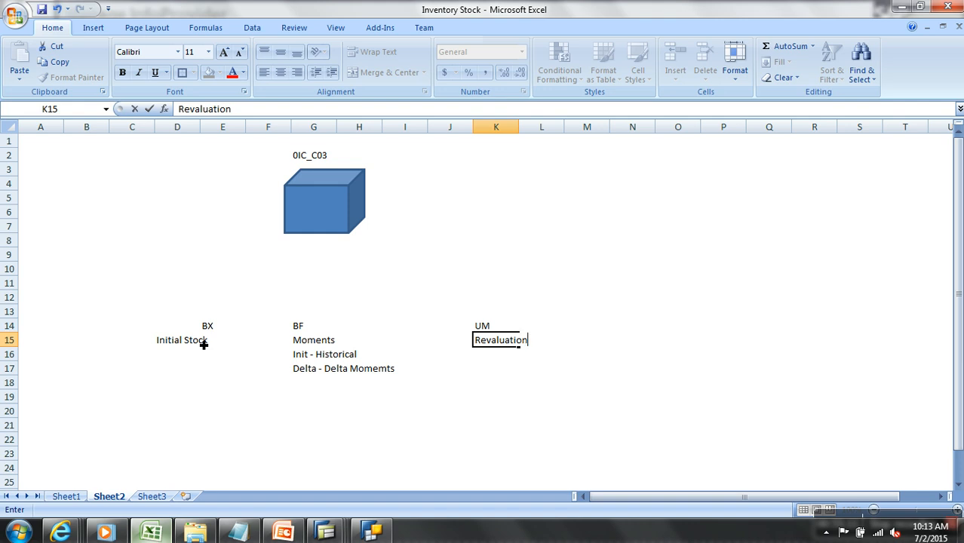
text(s)
key(Return)
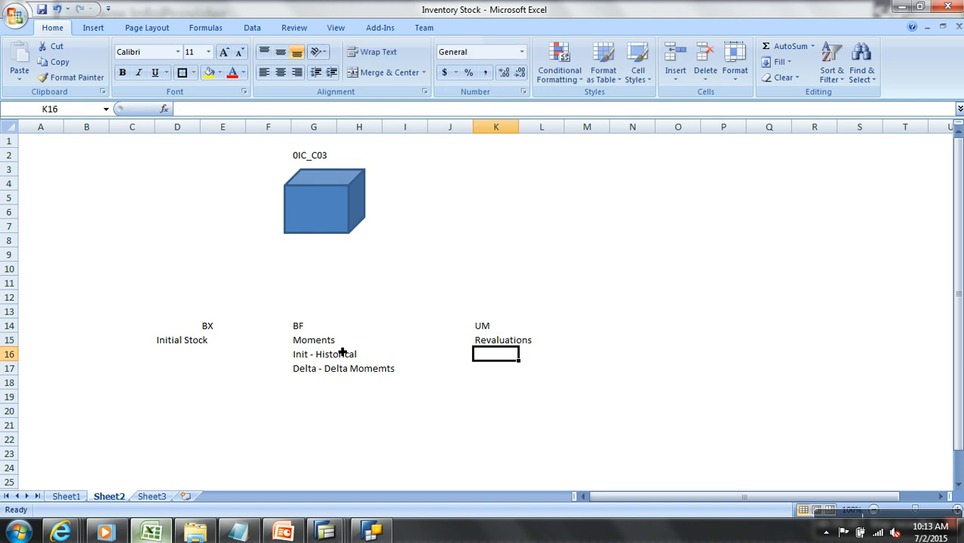
click(325, 330)
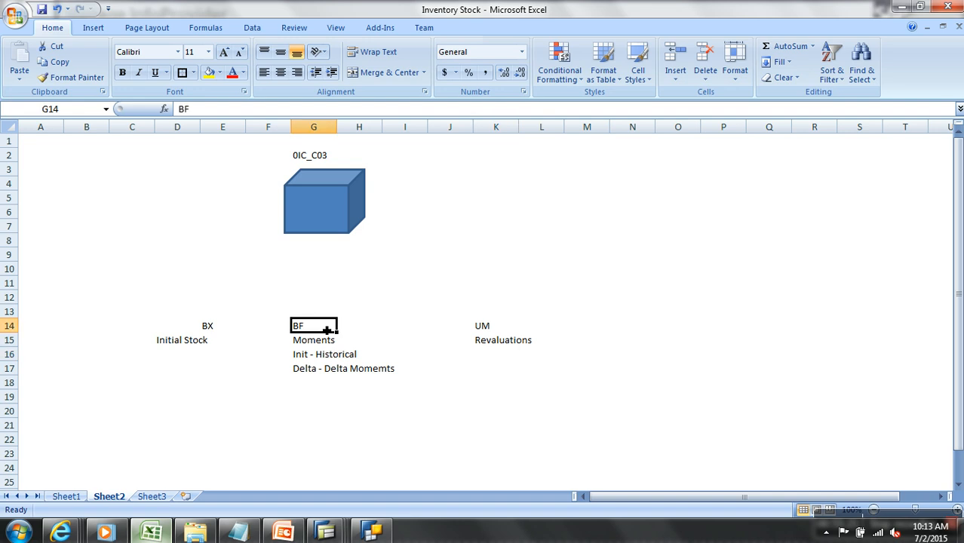
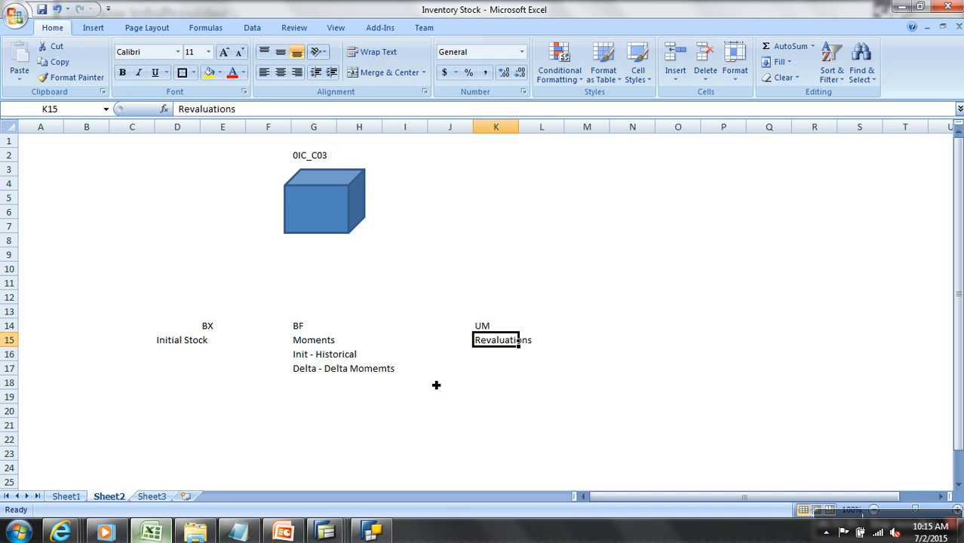
On Sheet1, insert a new column F between Quantity and the Historical Moments column, and head it stcktyp in F2.
click(189, 529)
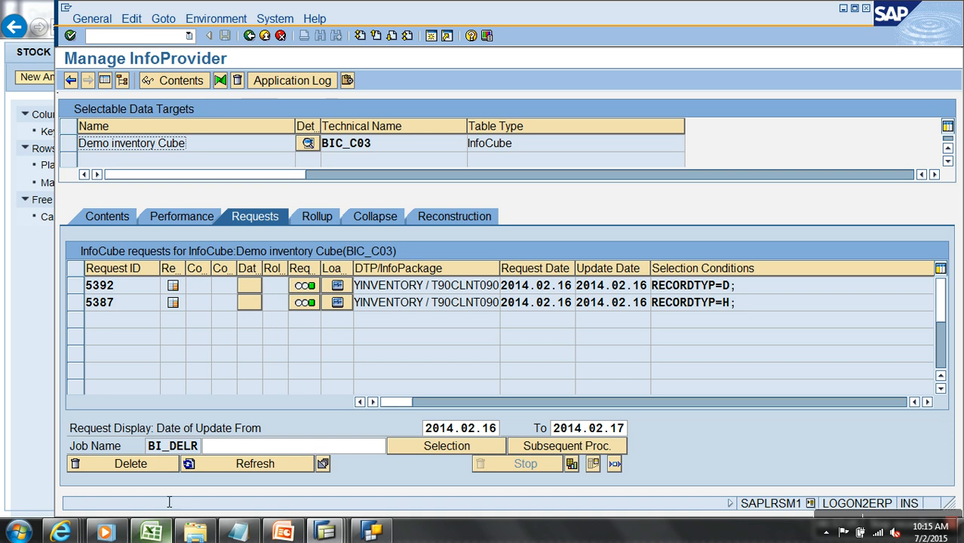
click(151, 531)
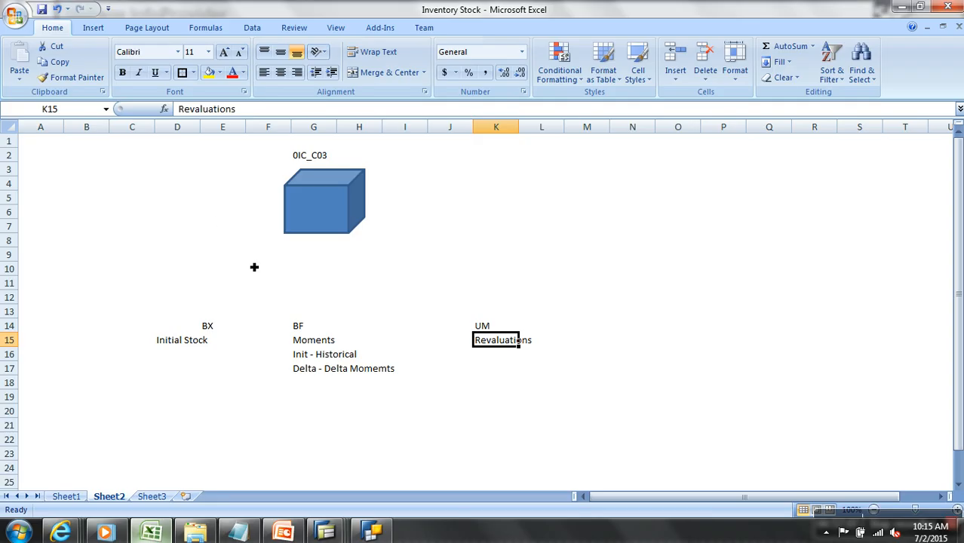
click(66, 497)
scroll(162, 400, up, 5)
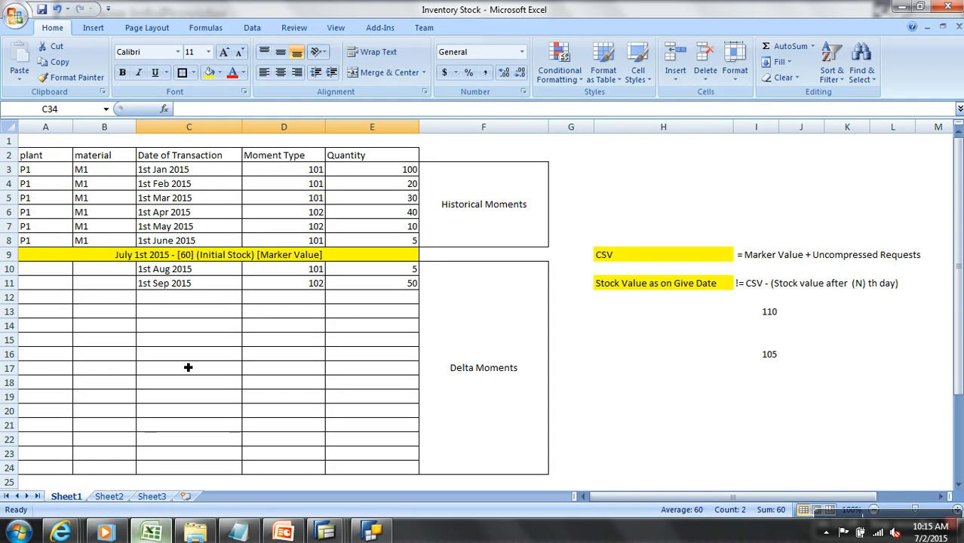
click(458, 128)
right_click(457, 130)
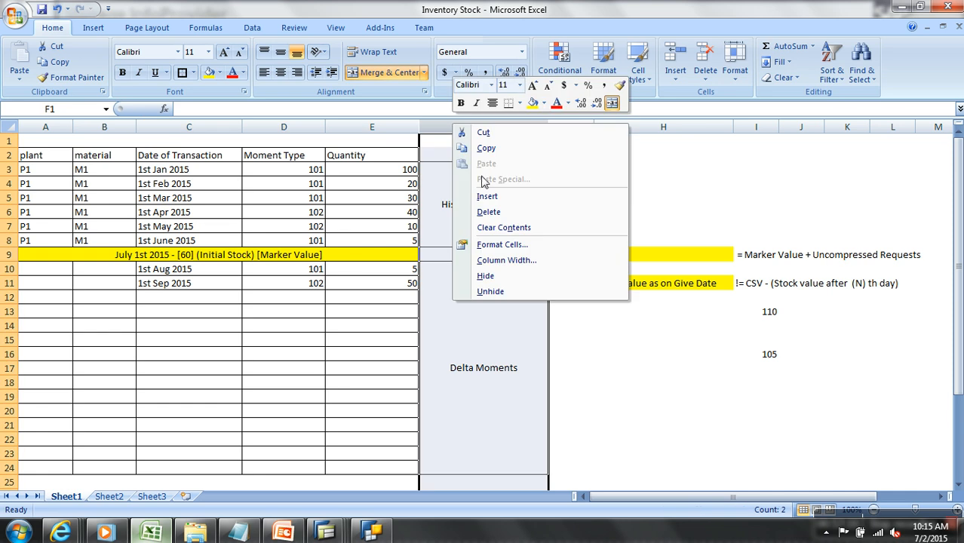
click(486, 195)
click(456, 159)
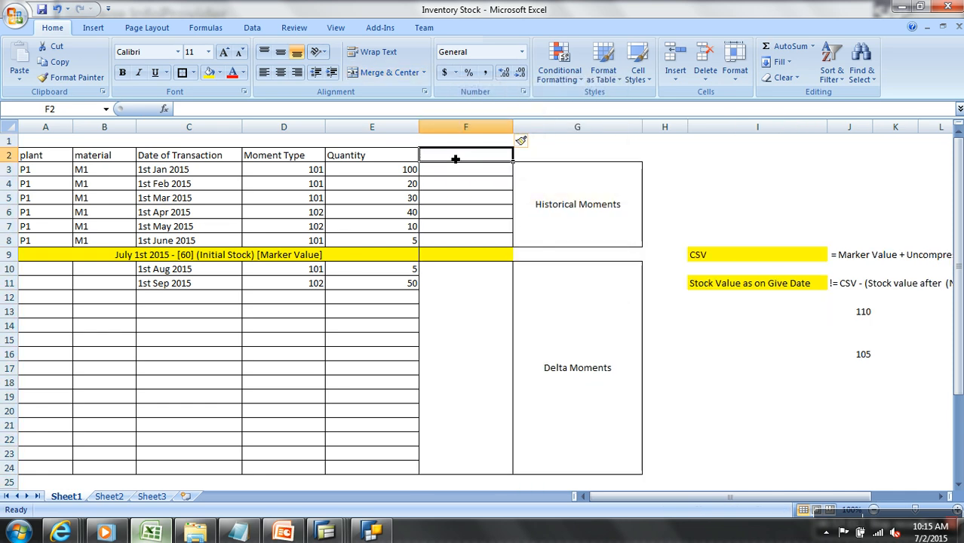
text(stcktyp)
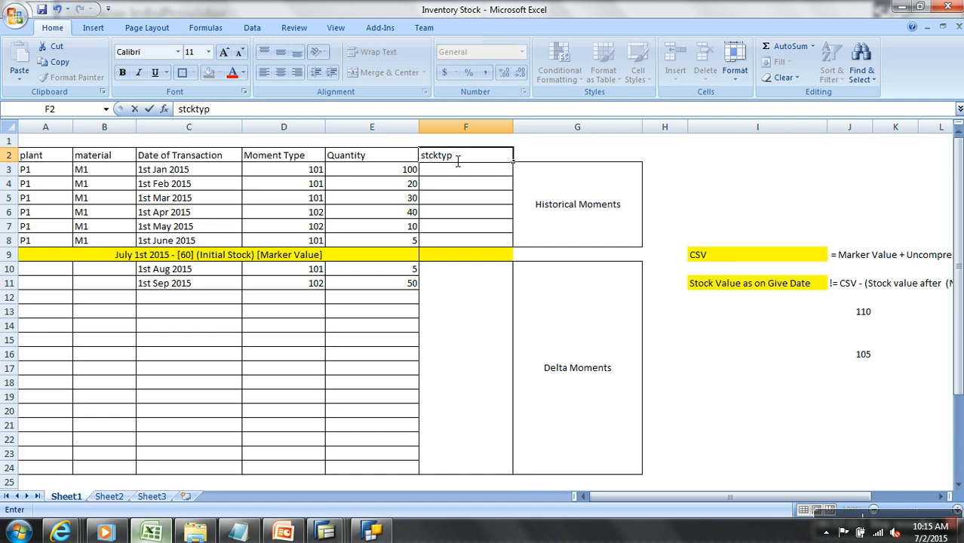
key(Return)
Fill the stcktyp column for the January to June transactions, F3 to F8, with k, k, v, v, k, k, leaving F9 empty.
text(k)
key(Return)
text(k)
key(Return)
text(v)
key(Return)
text(v)
key(Return)
text(k)
key(Return)
text(k)
key(Return)
text(v)
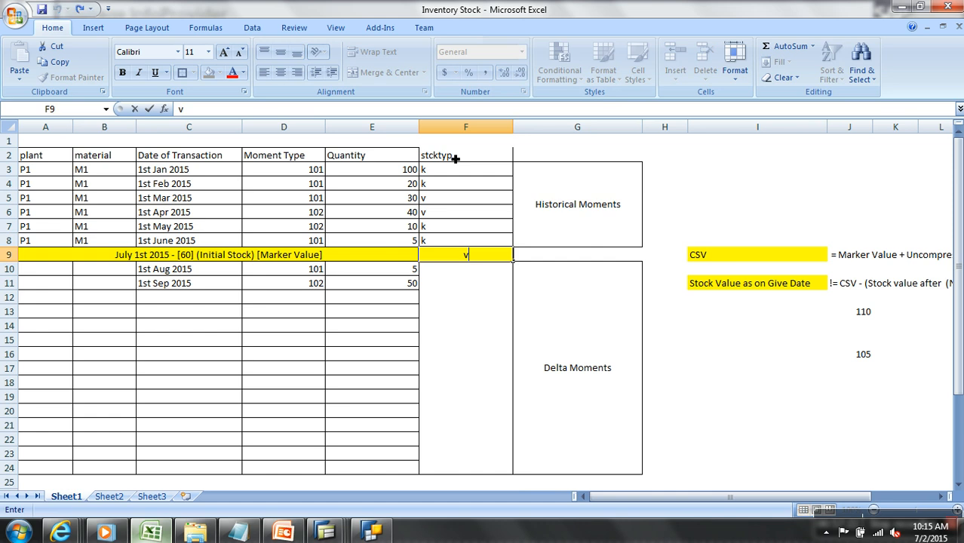
key(BackSpace)
click(452, 175)
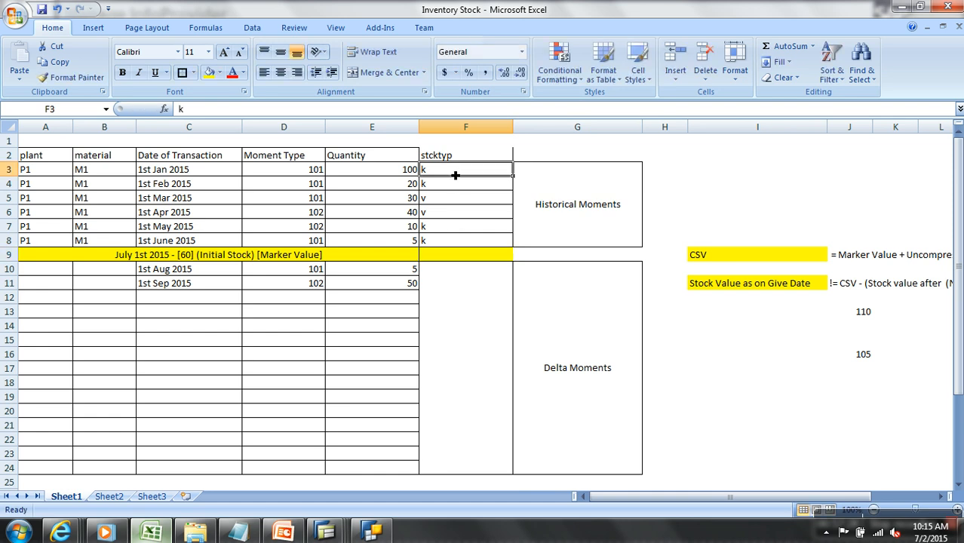